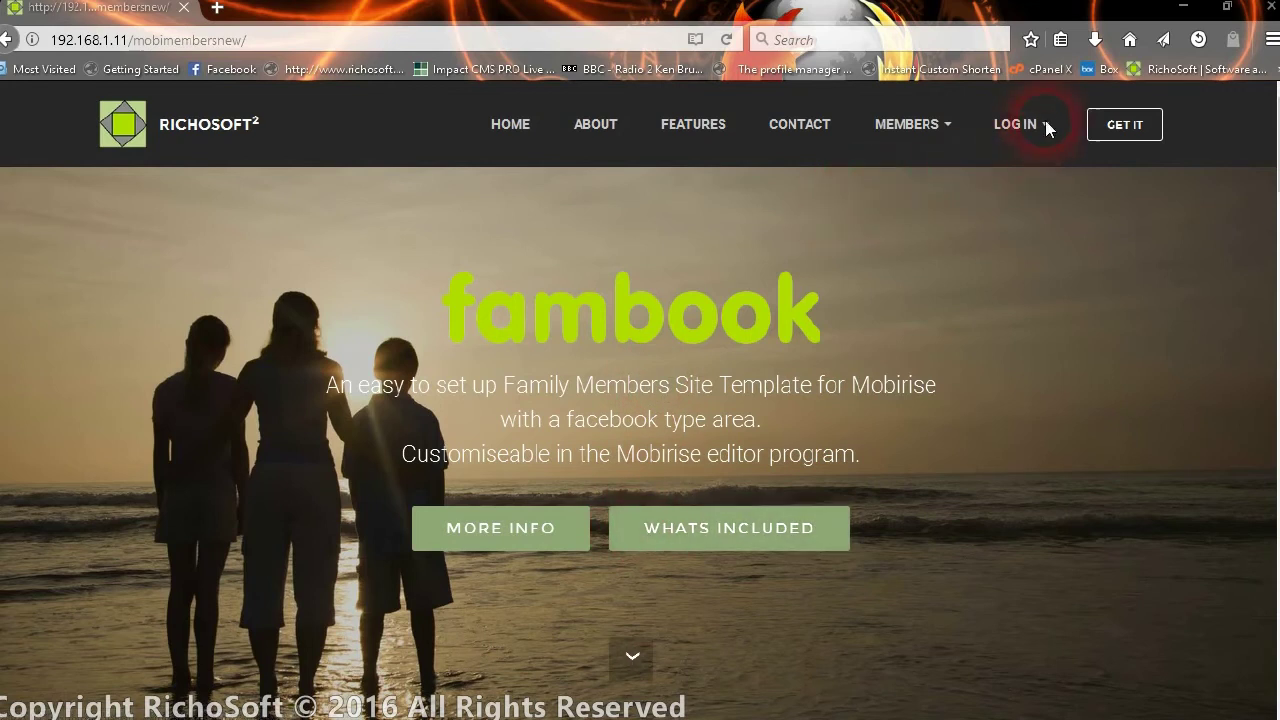
# - Go to the Members Log In page via LOG IN > Log In and select the User ID field
pyautogui.click(1017, 126)
pyautogui.click(1014, 202)
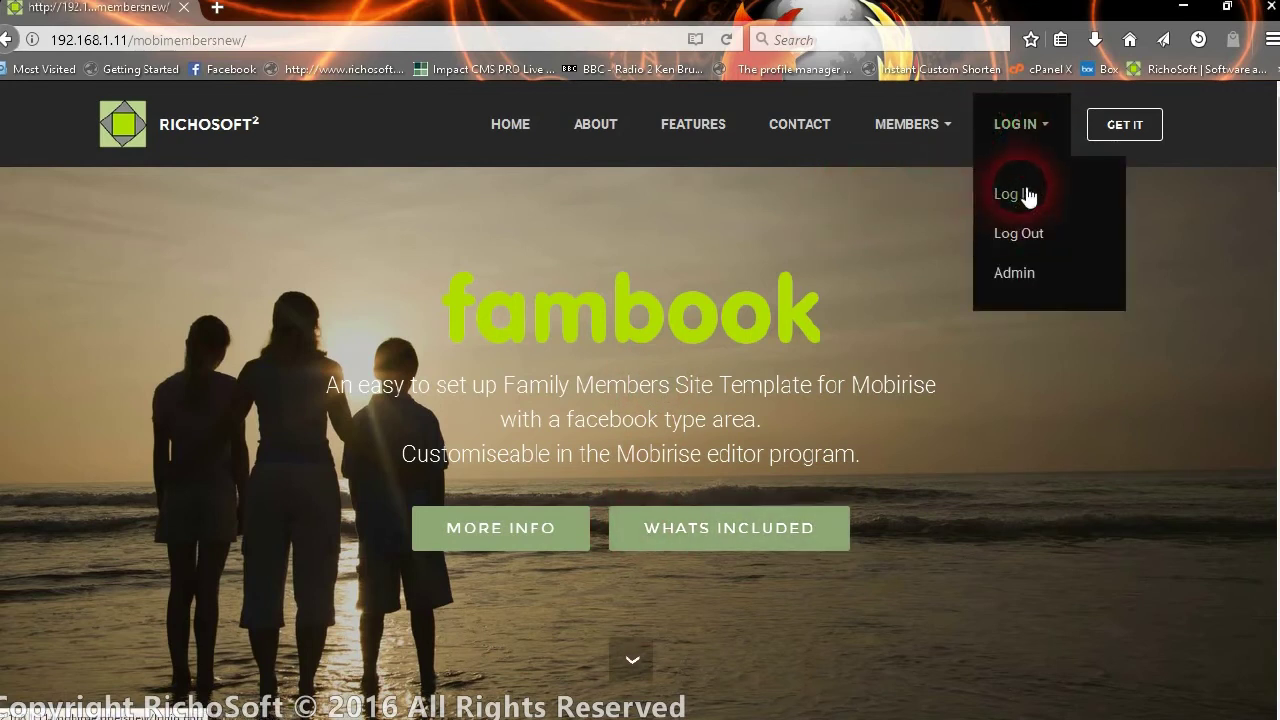
pyautogui.click(930, 136)
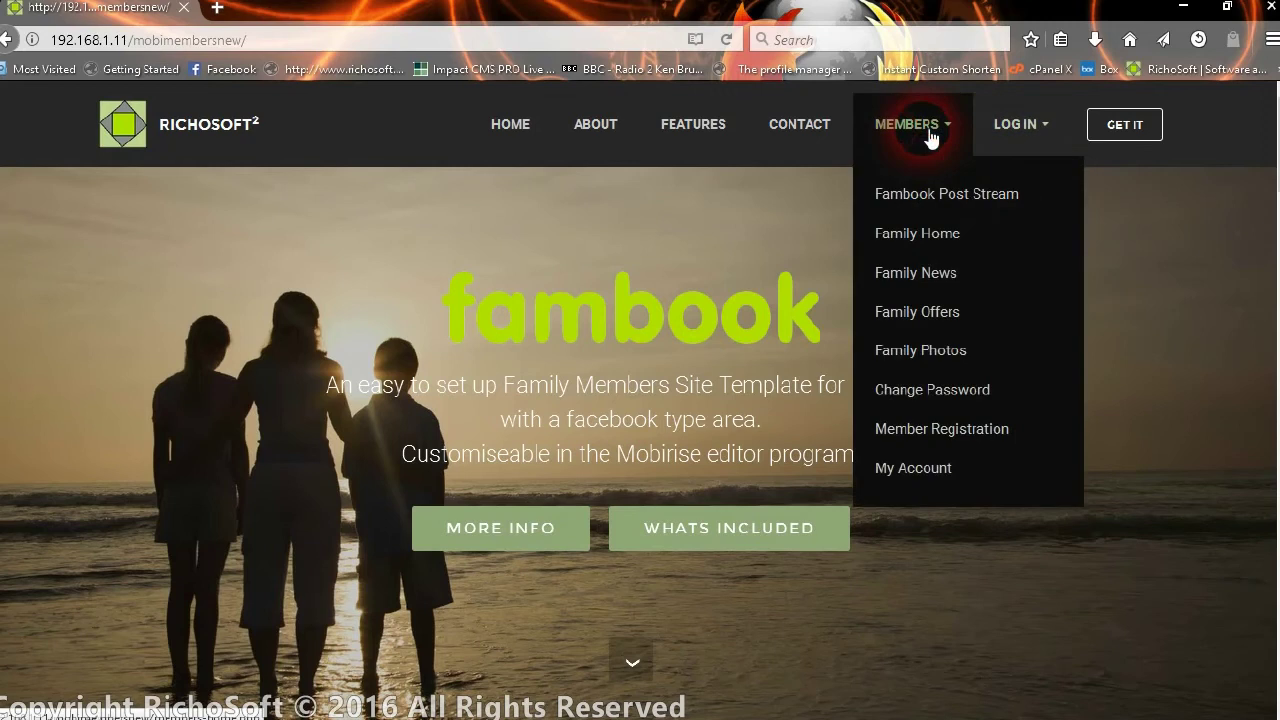
pyautogui.click(1014, 127)
pyautogui.click(1018, 196)
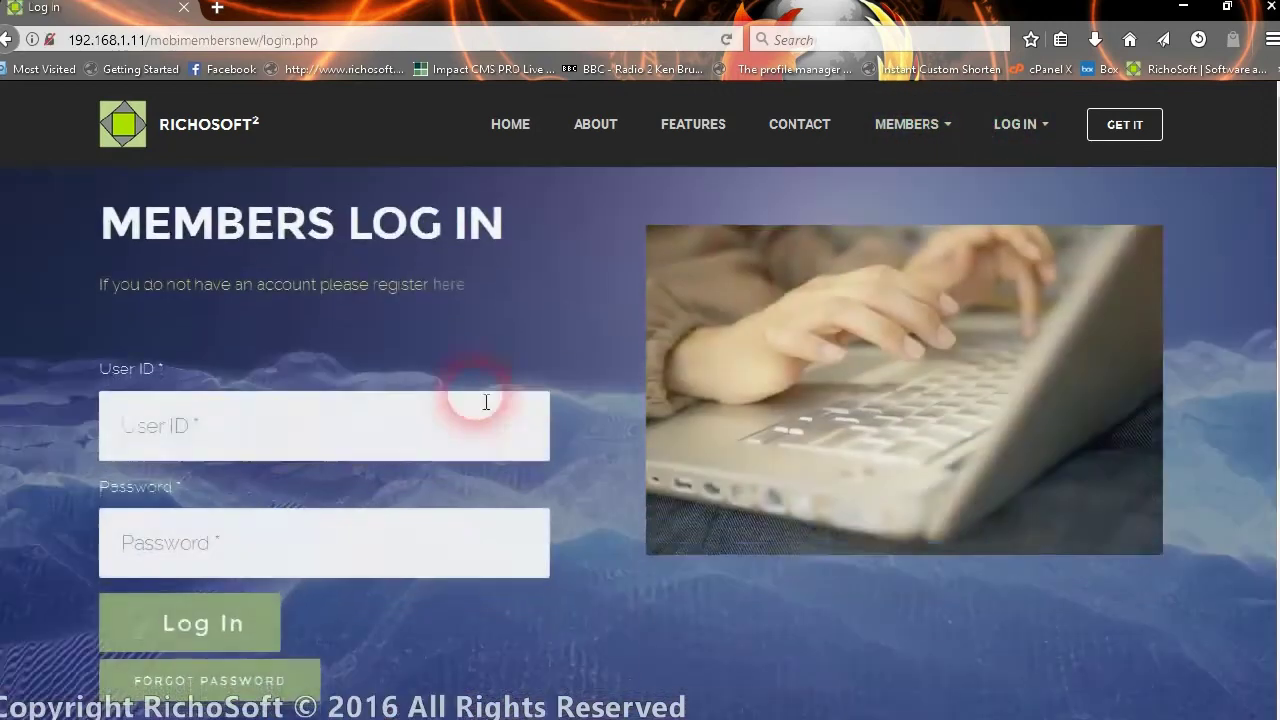
pyautogui.click(330, 432)
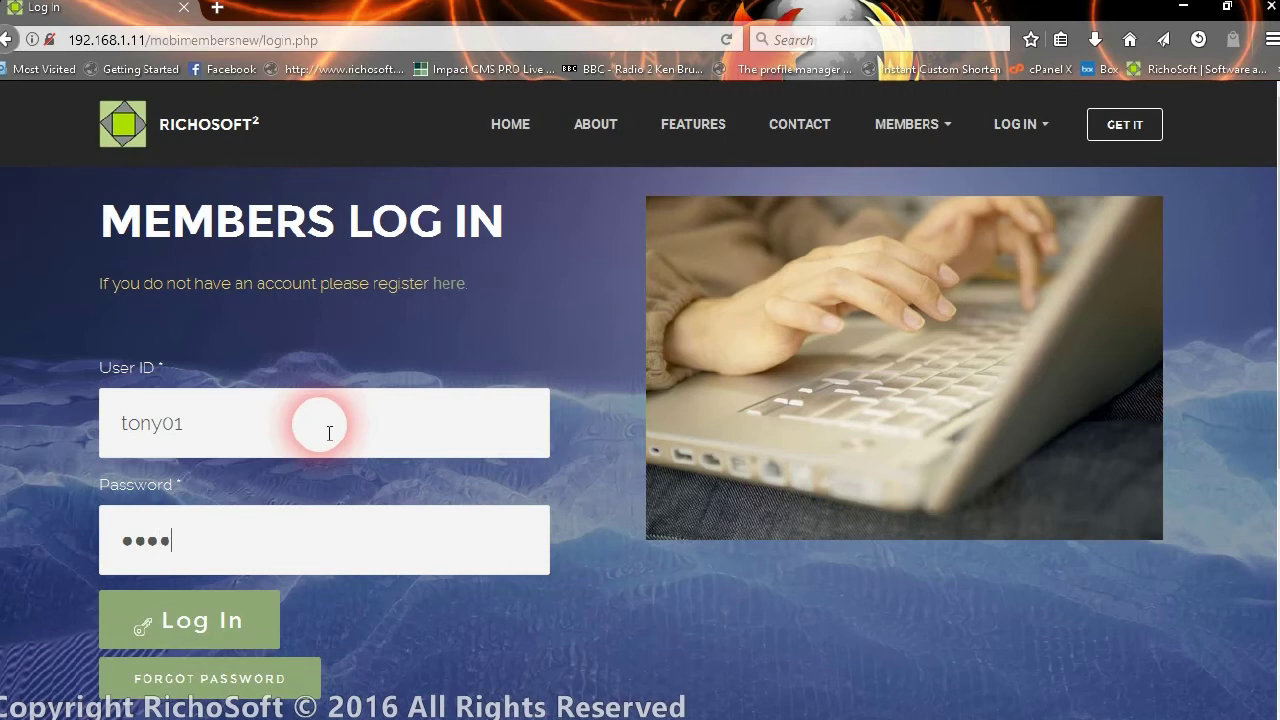
# - Log in as the member, then read and close the new announcements
pyautogui.click(205, 621)
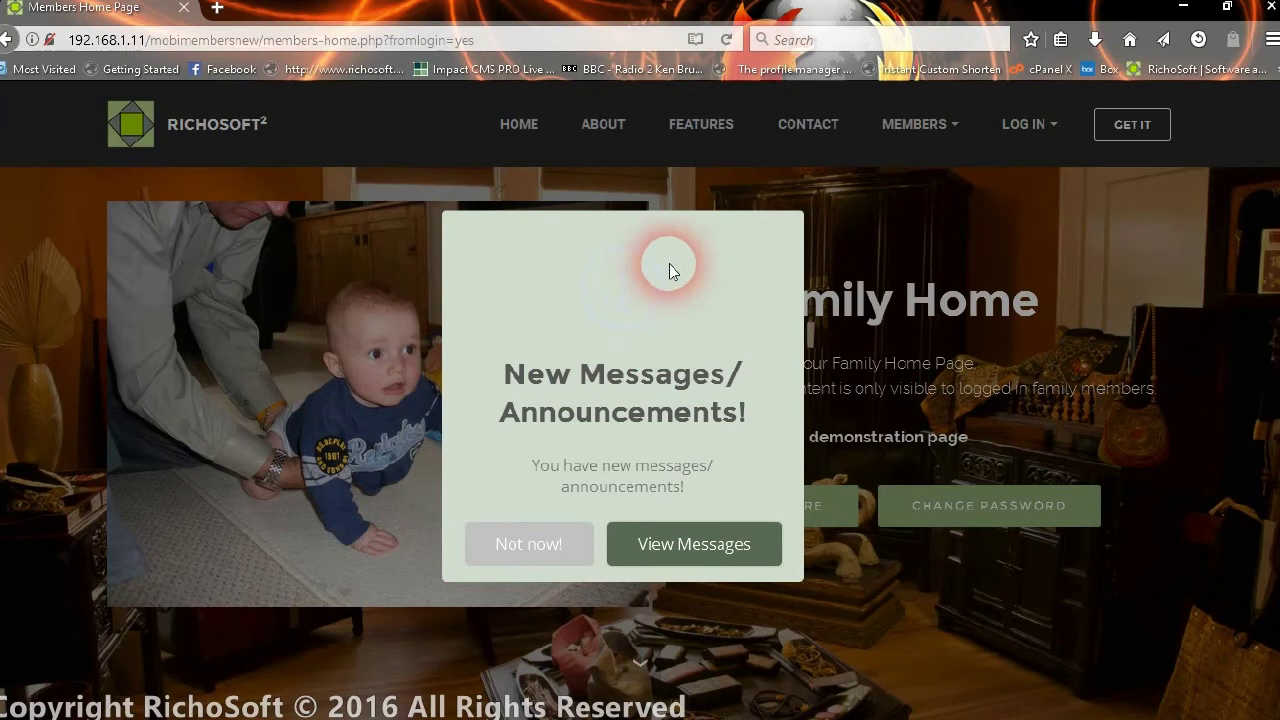
pyautogui.click(706, 546)
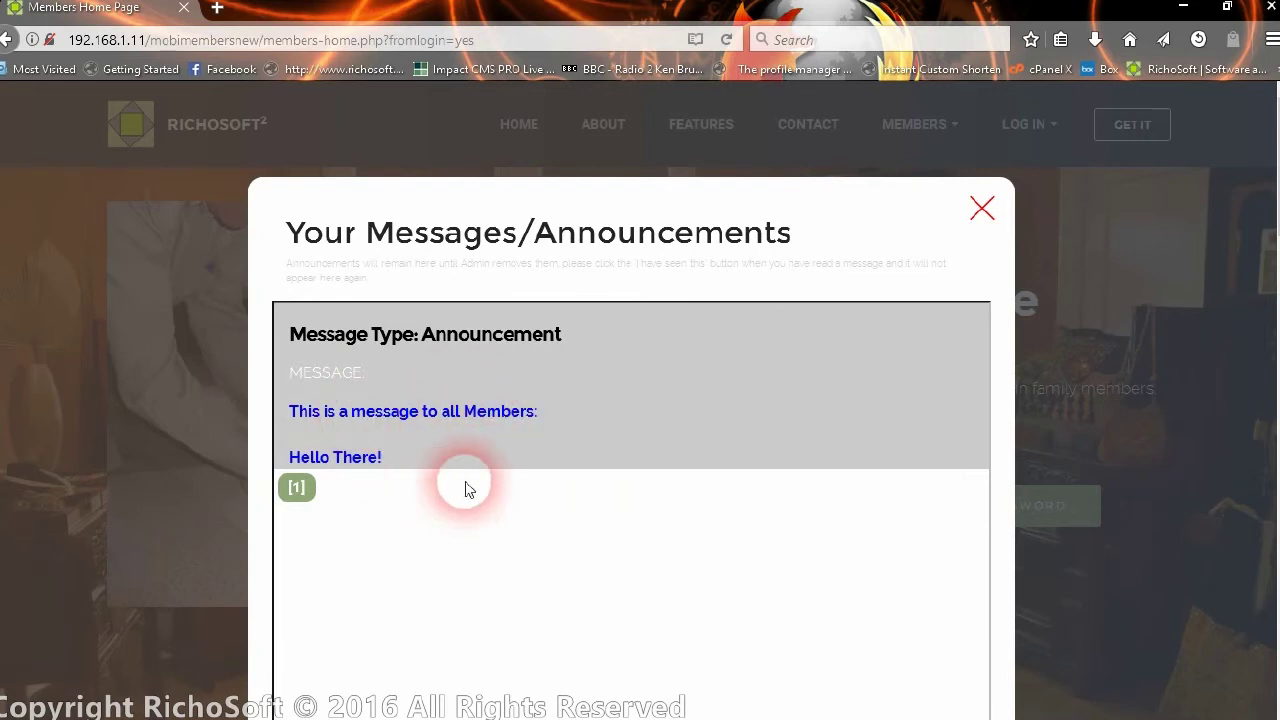
pyautogui.click(983, 208)
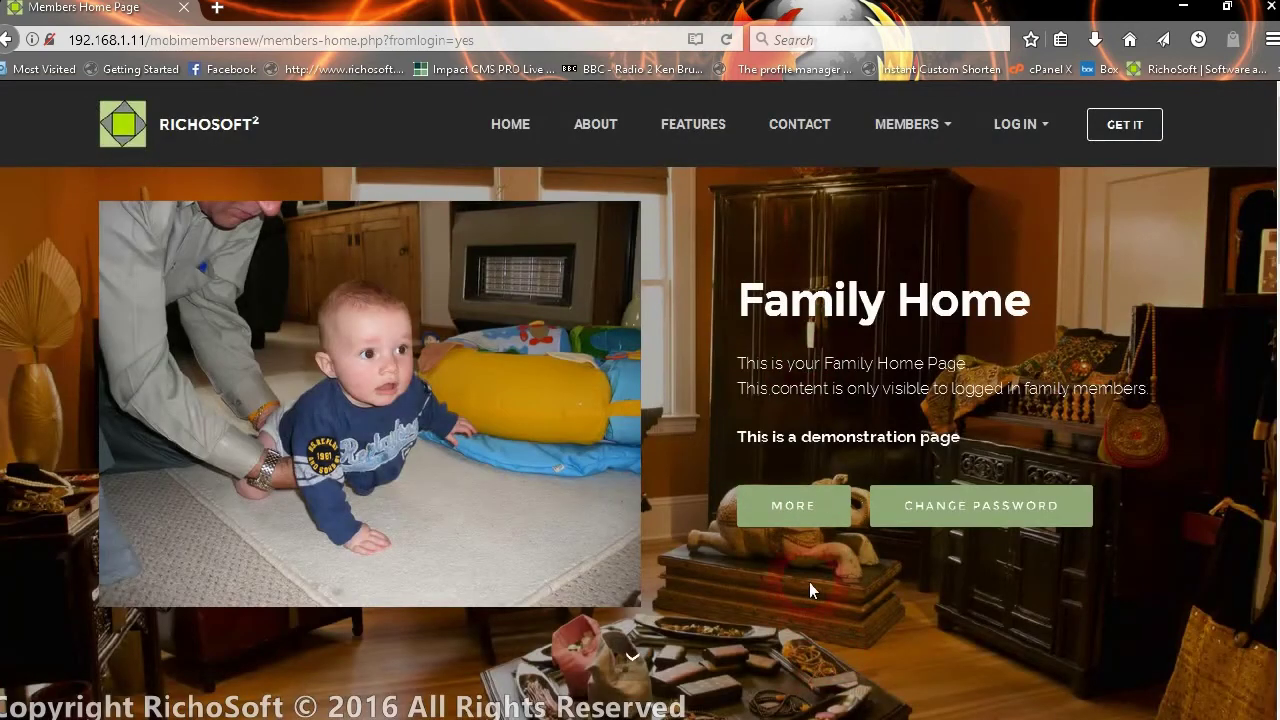
# - Jump to the Family Stories section, scroll through it, and return to the top of Family Home
pyautogui.scroll(-3, 925, 343)
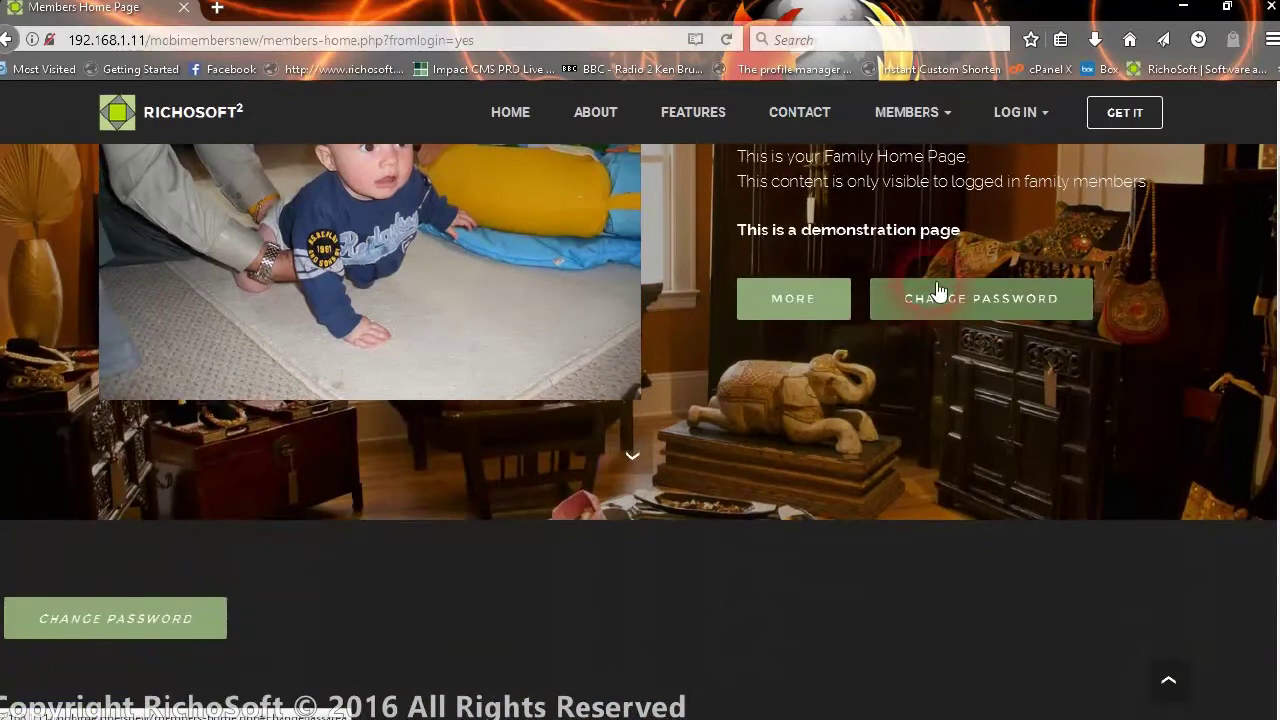
pyautogui.click(814, 305)
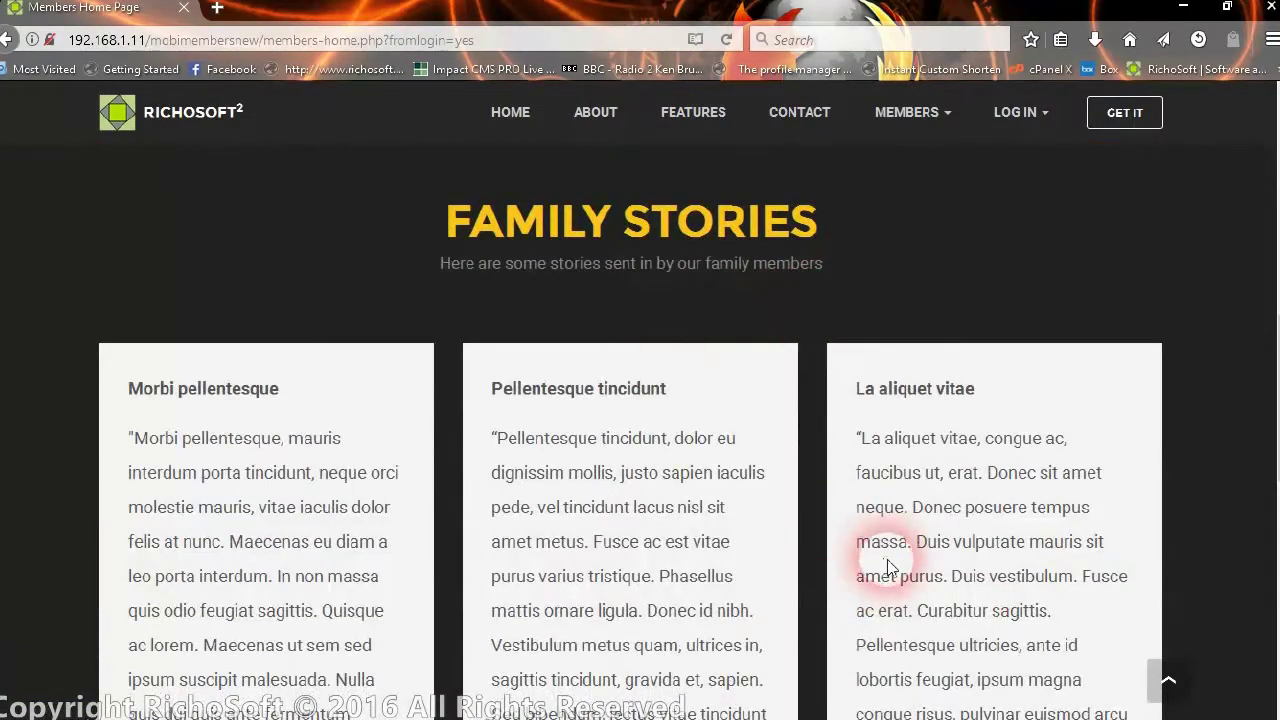
pyautogui.scroll(-2, 887, 560)
pyautogui.scroll(-5, 887, 565)
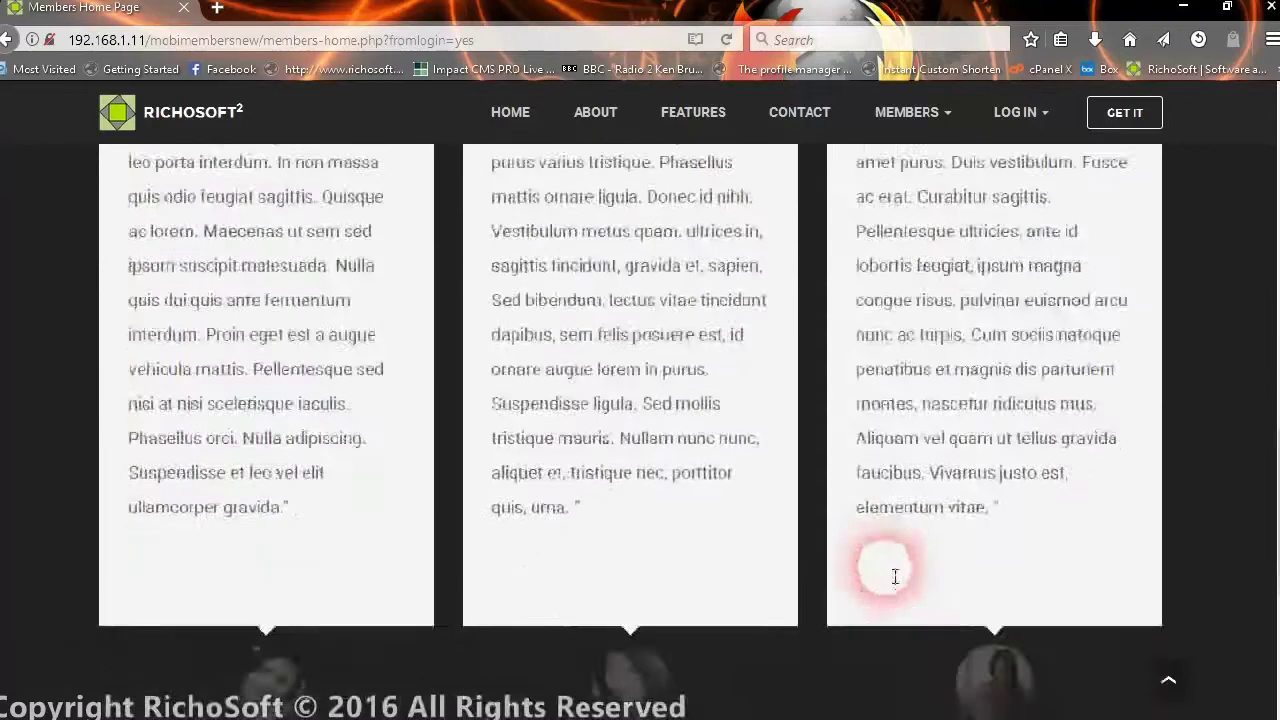
pyautogui.scroll(10, 885, 567)
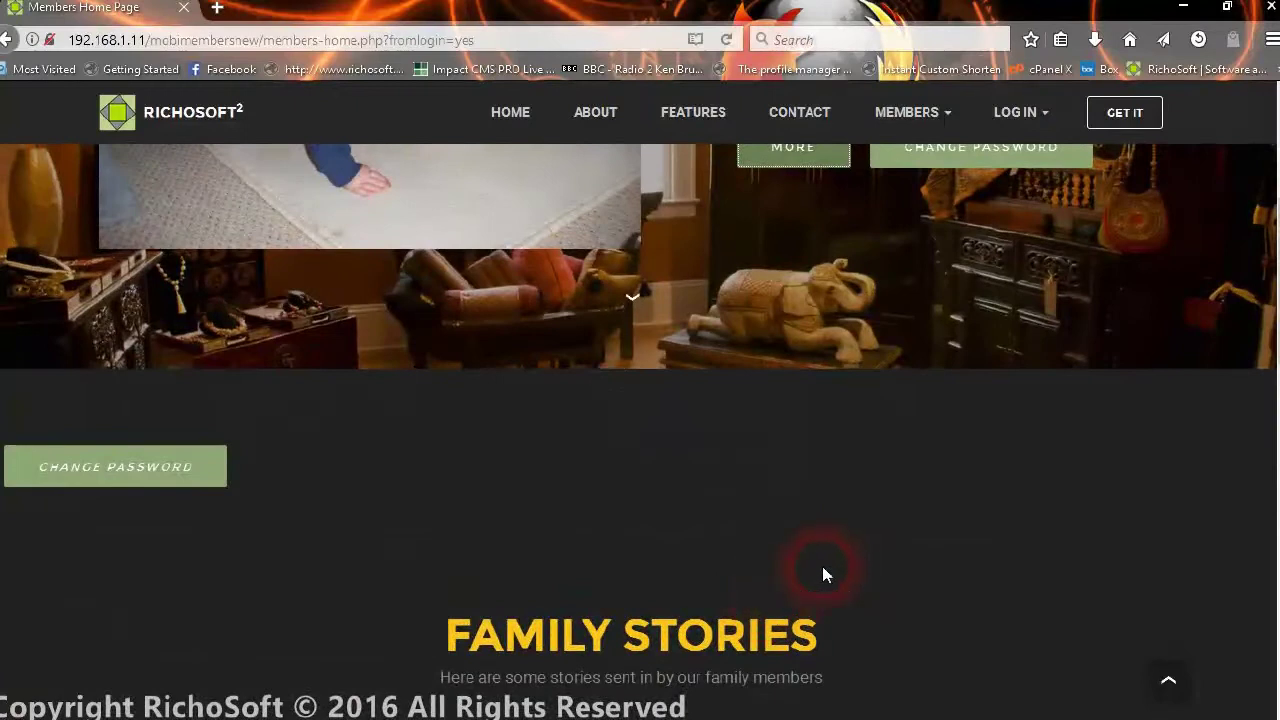
pyautogui.scroll(4, 862, 552)
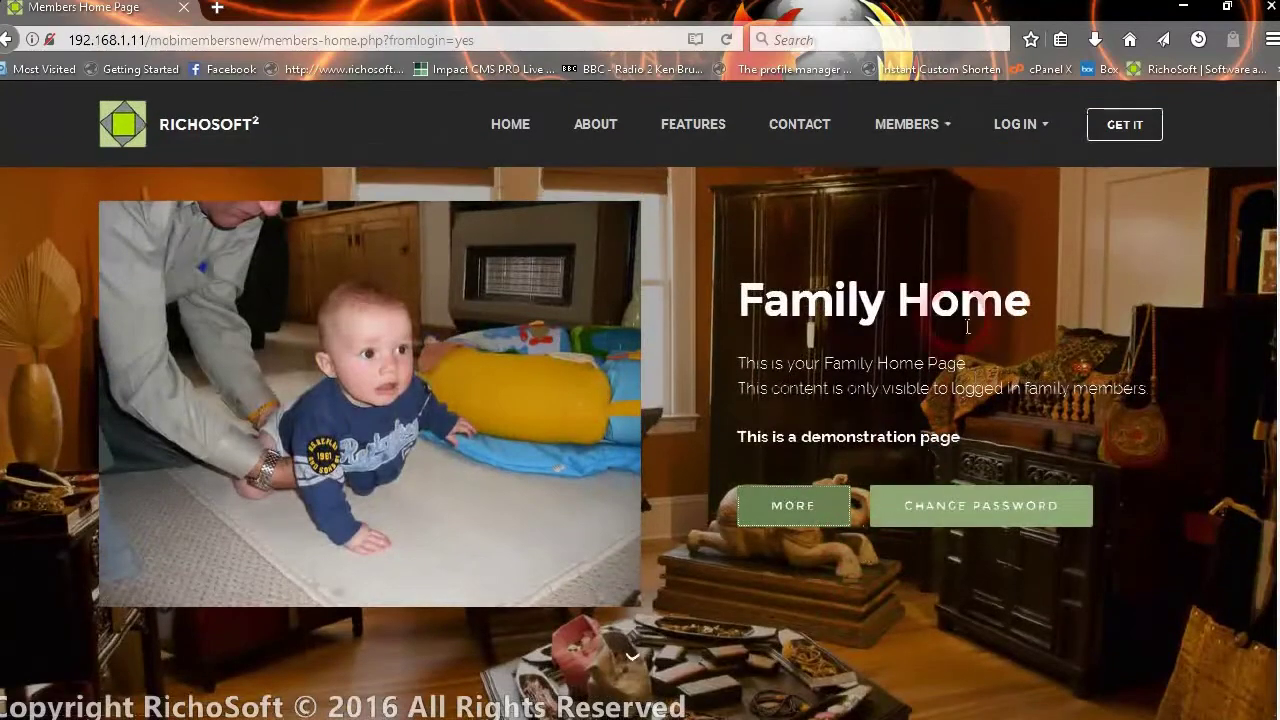
# - Open the Family News page from the MEMBERS menu and scroll through it
pyautogui.click(917, 138)
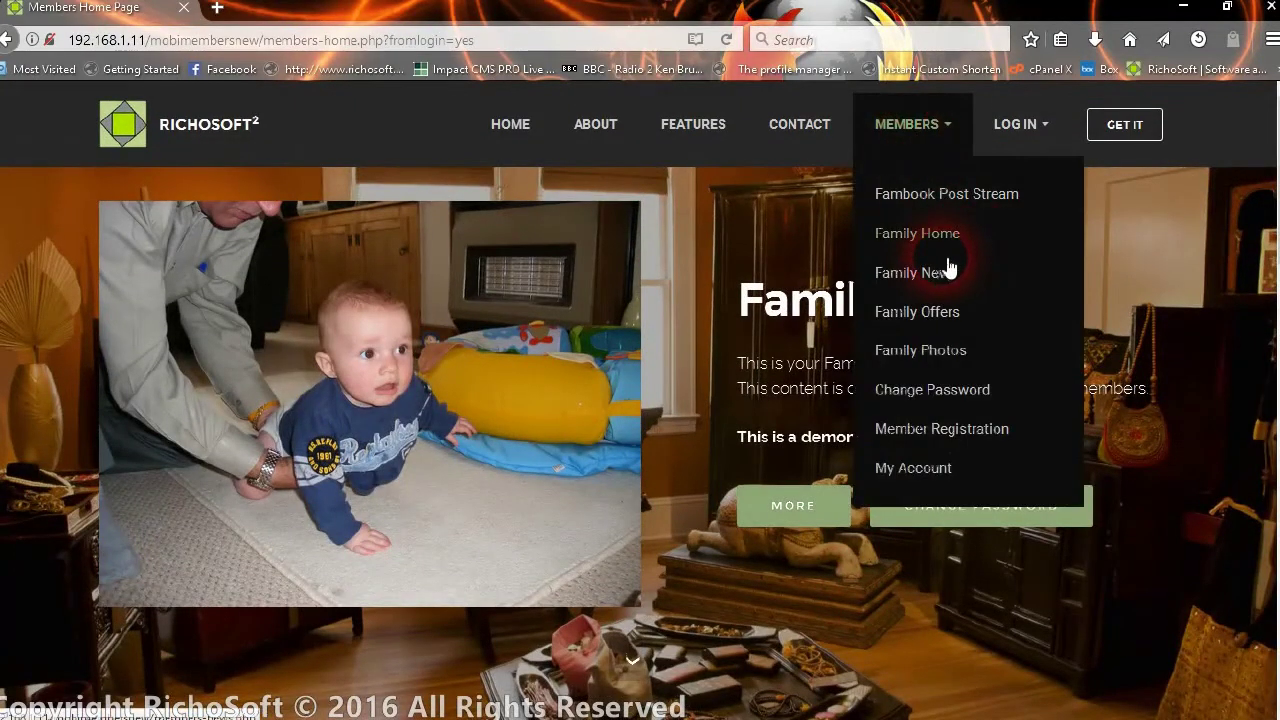
pyautogui.click(940, 270)
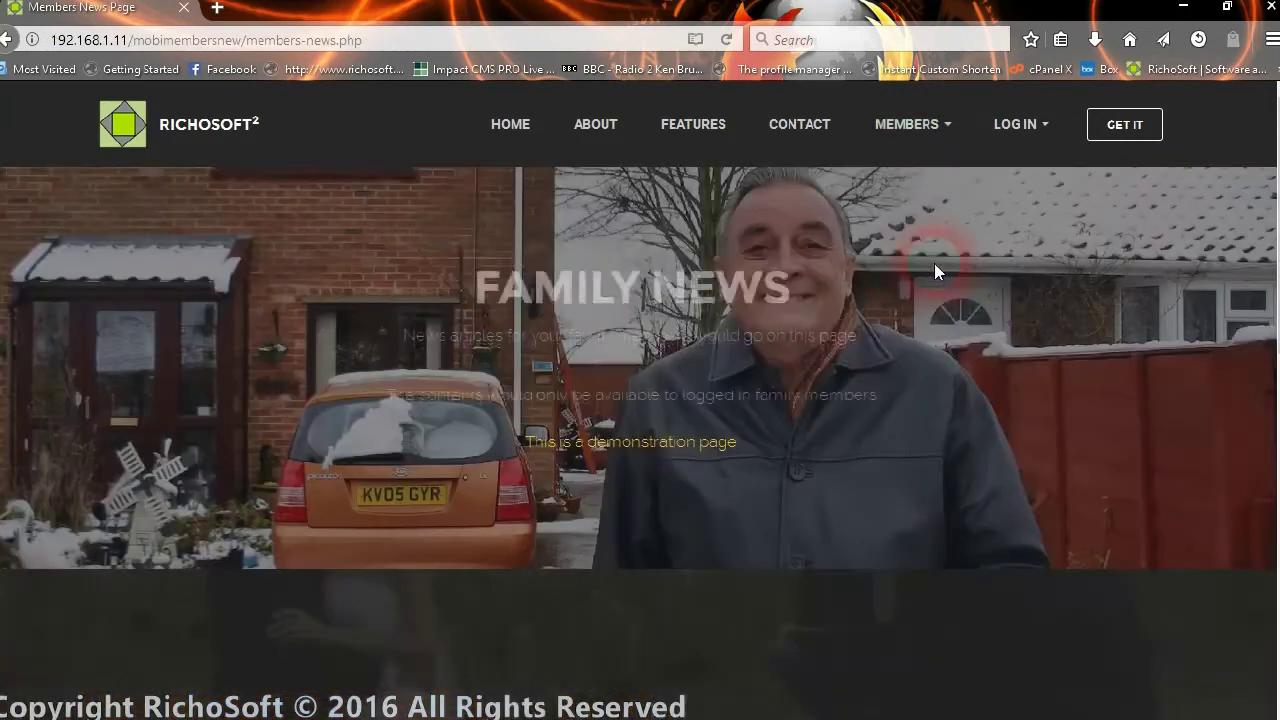
pyautogui.scroll(-3, 832, 349)
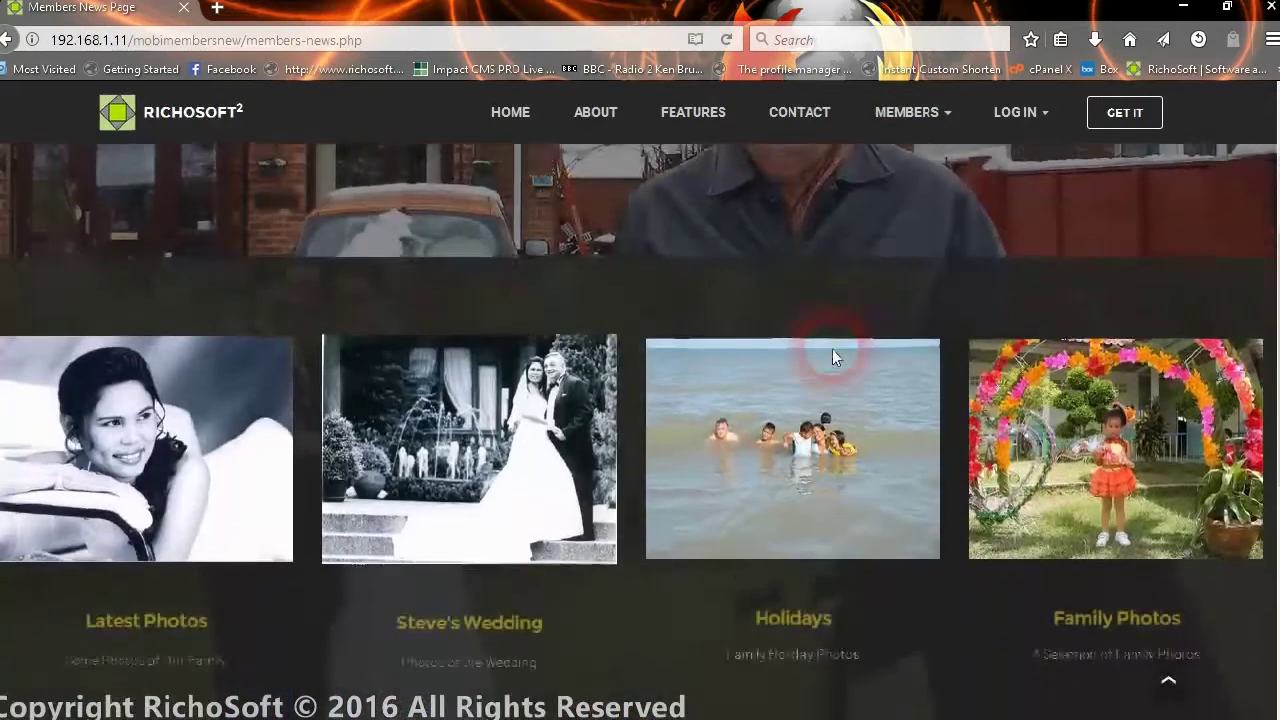
pyautogui.scroll(-2, 832, 349)
pyautogui.scroll(-1, 832, 350)
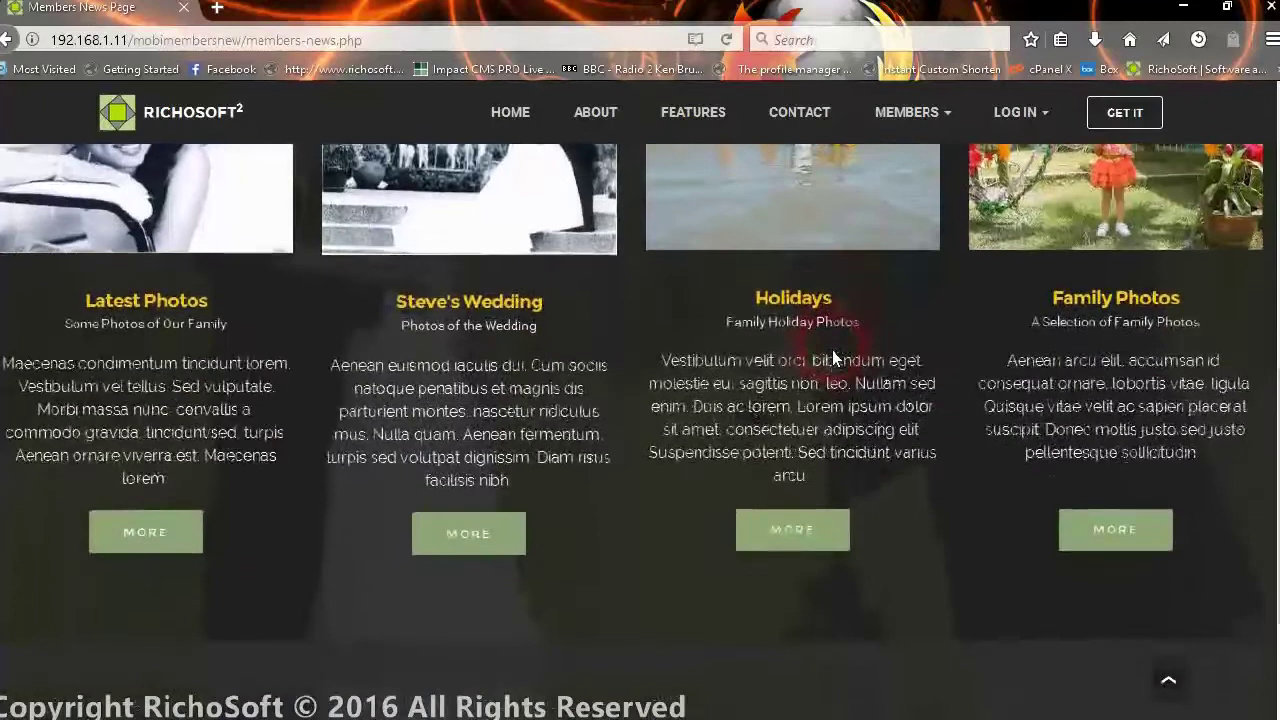
pyautogui.scroll(5, 832, 350)
# - Look over the Family Members Offers page
pyautogui.click(936, 128)
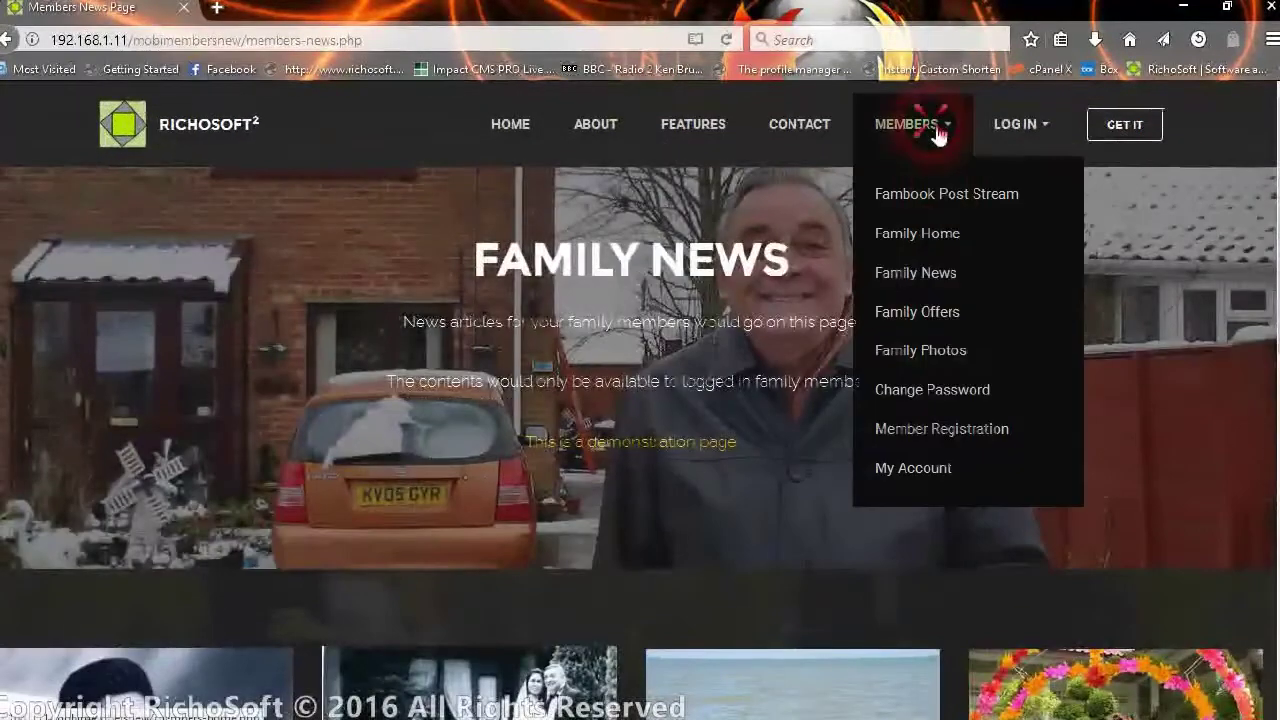
pyautogui.click(938, 318)
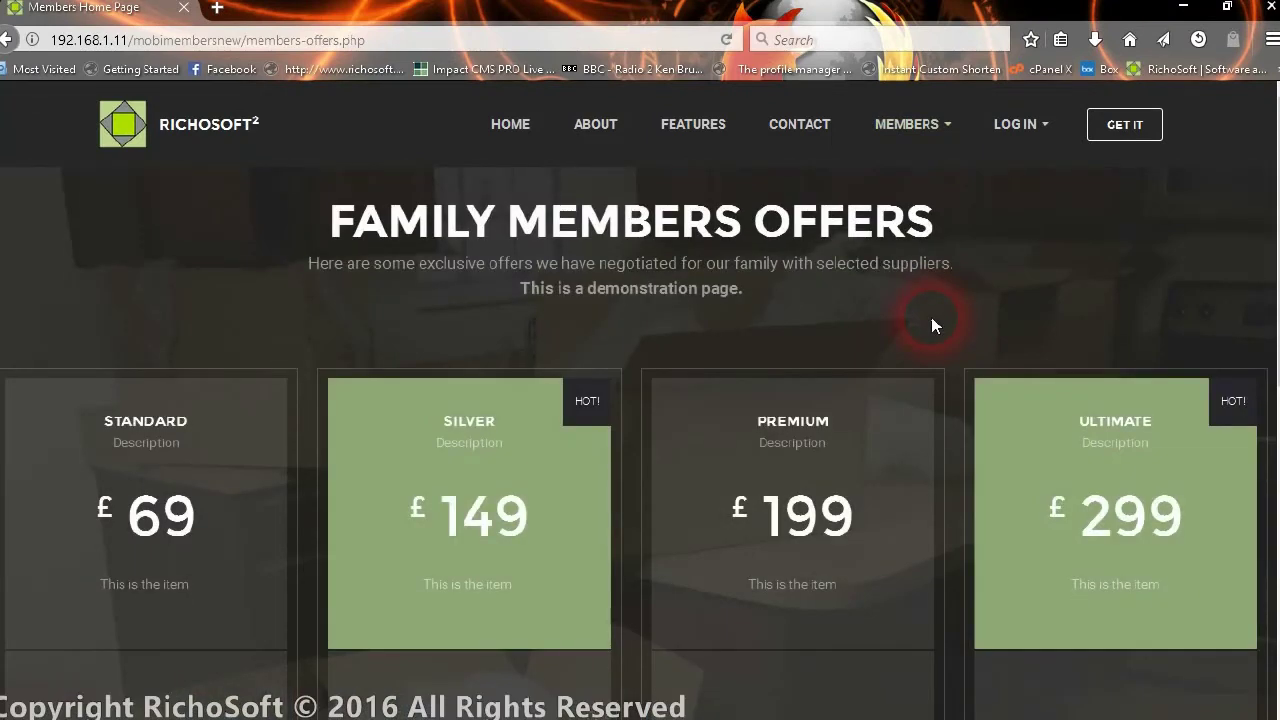
pyautogui.scroll(-3, 887, 385)
pyautogui.scroll(3, 891, 349)
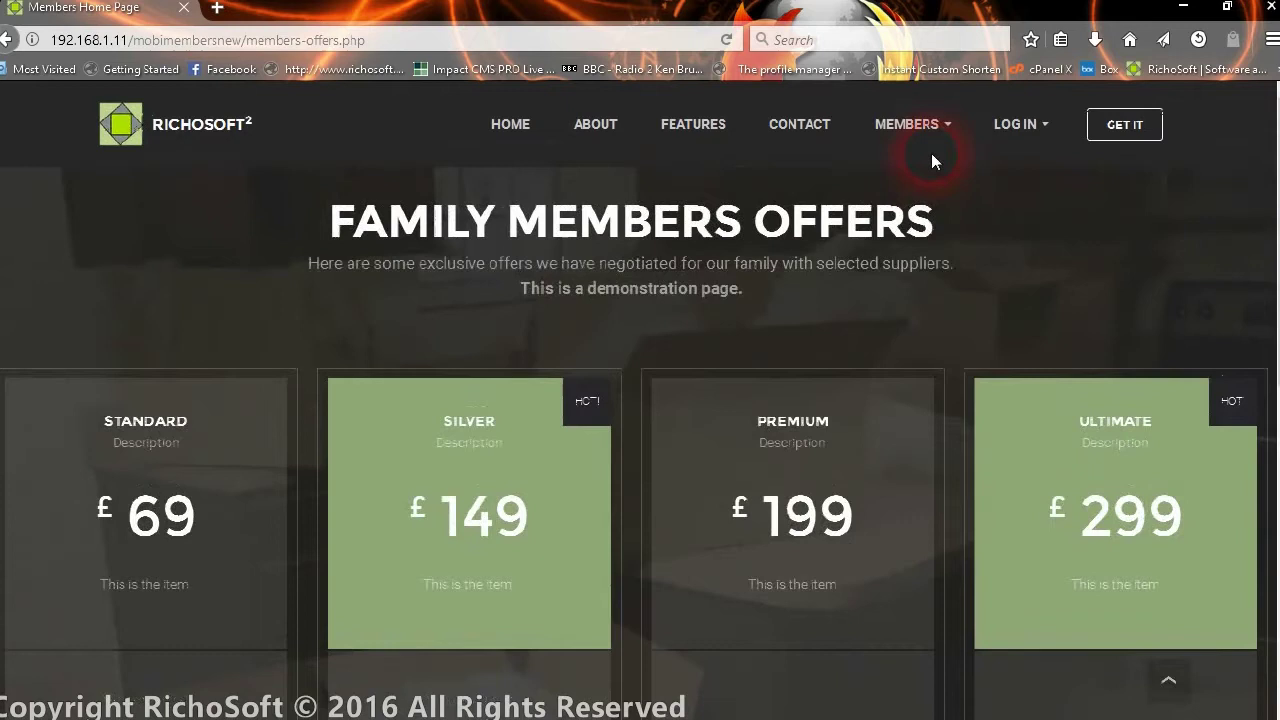
# - View the Family Photos page, then go to the Fambook Post Stream
pyautogui.click(945, 126)
pyautogui.click(938, 352)
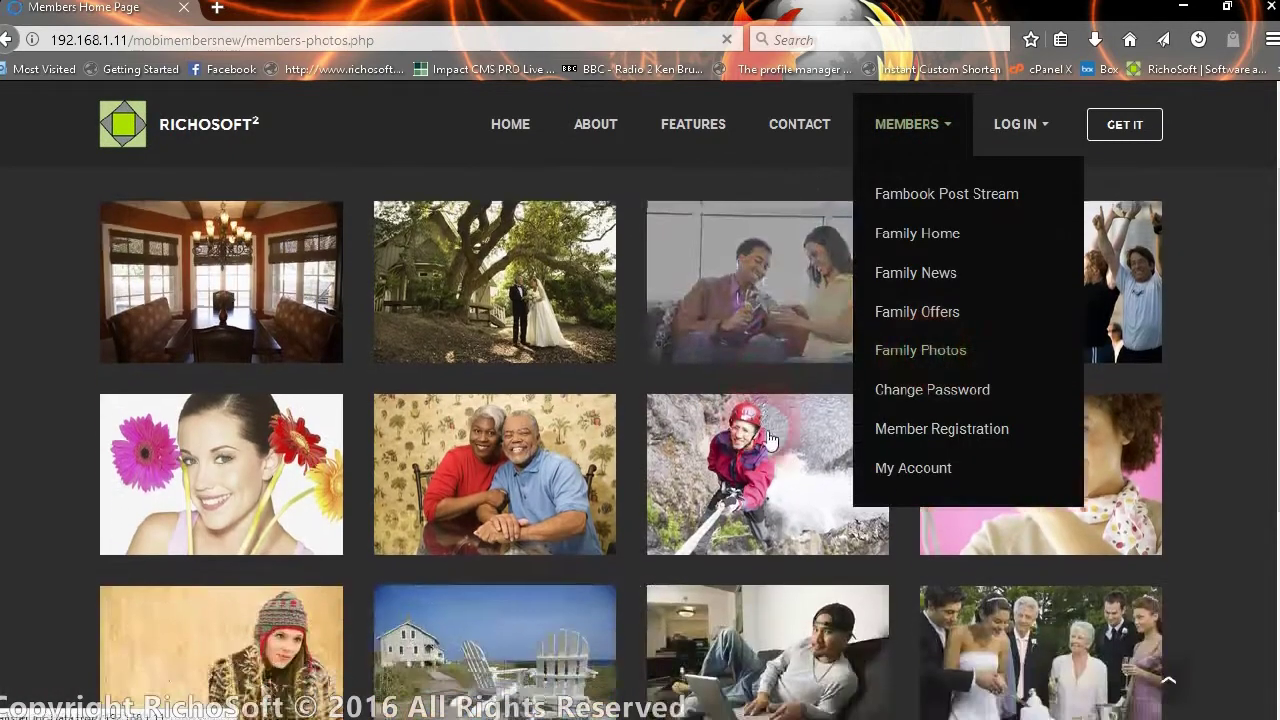
pyautogui.scroll(-2, 760, 430)
pyautogui.scroll(-2, 768, 440)
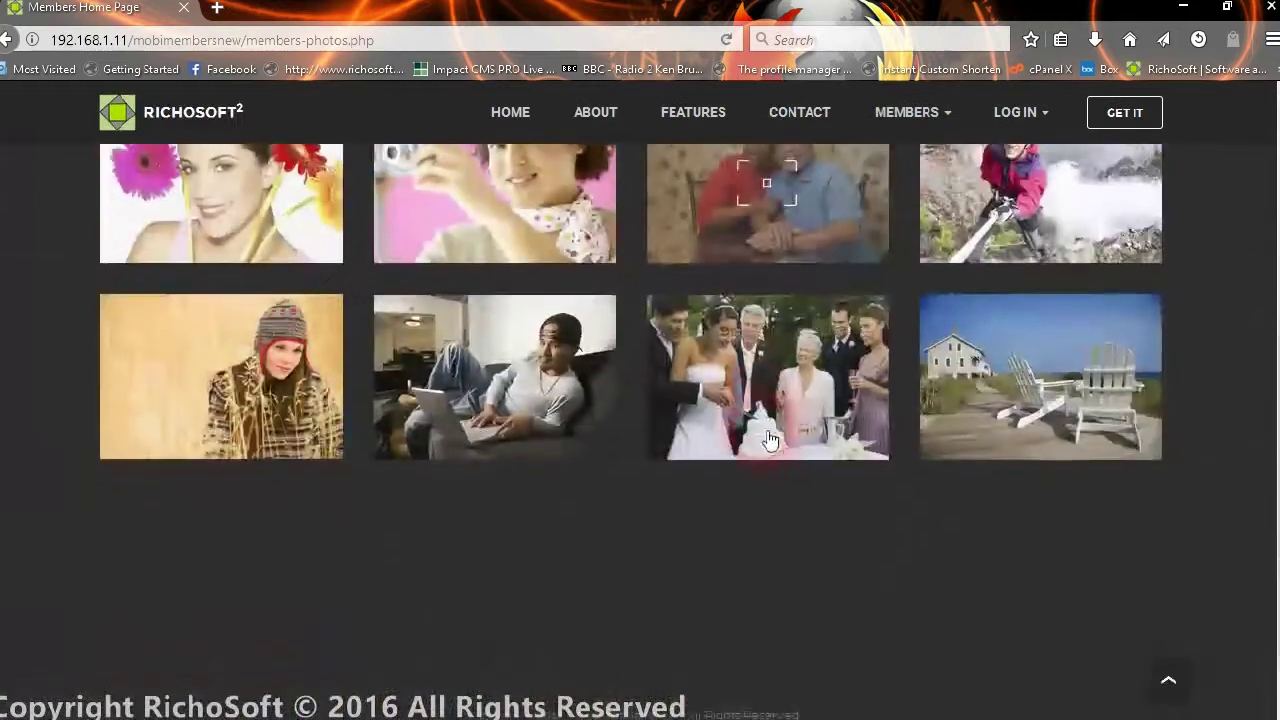
pyautogui.scroll(4, 768, 440)
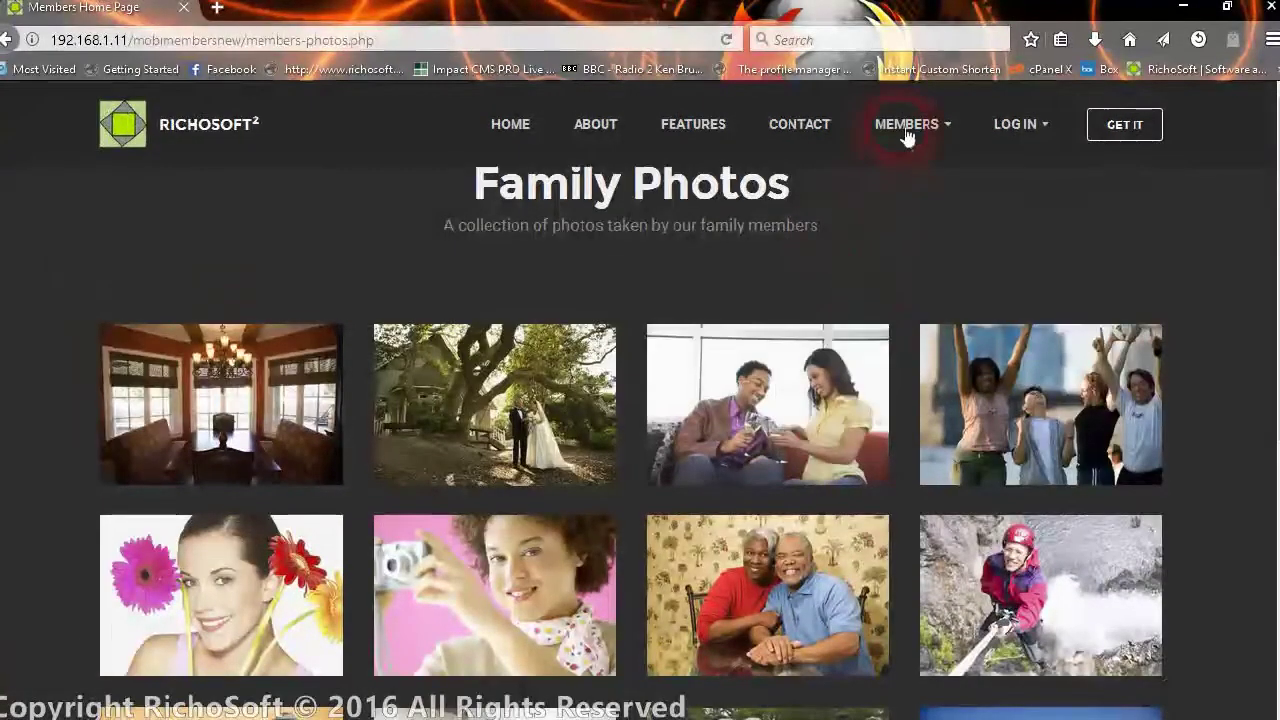
pyautogui.click(910, 123)
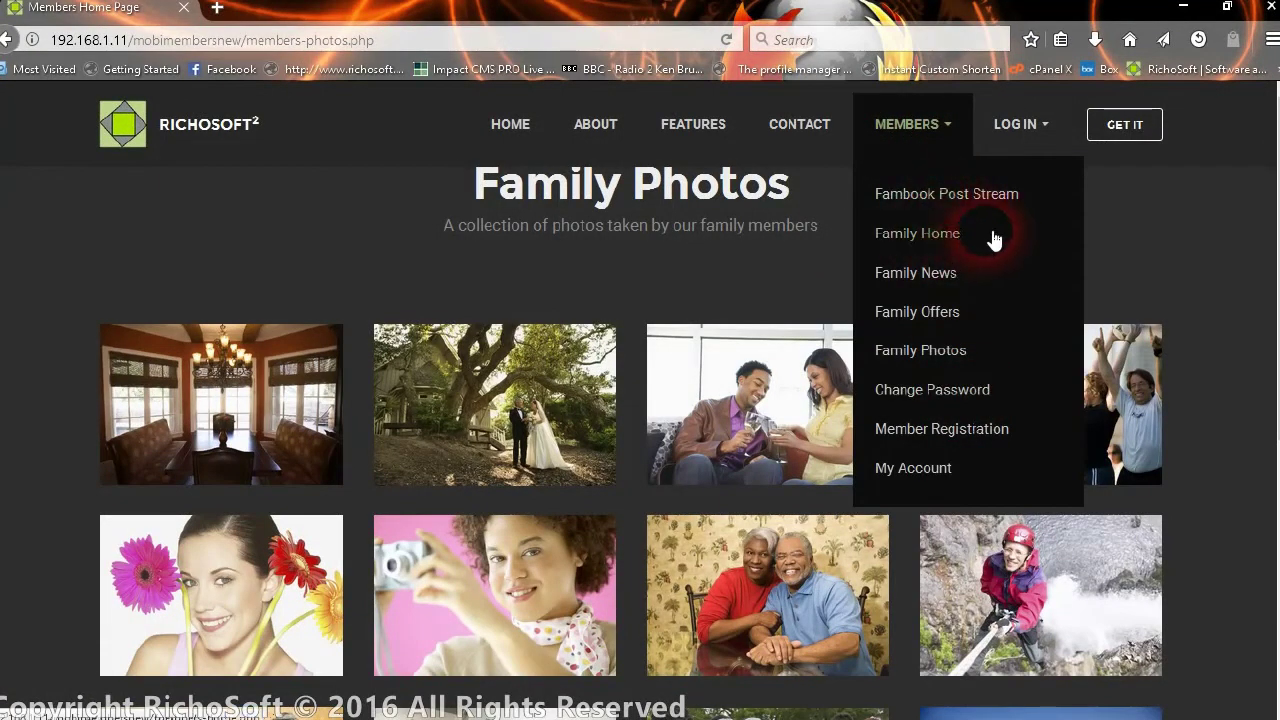
pyautogui.click(962, 196)
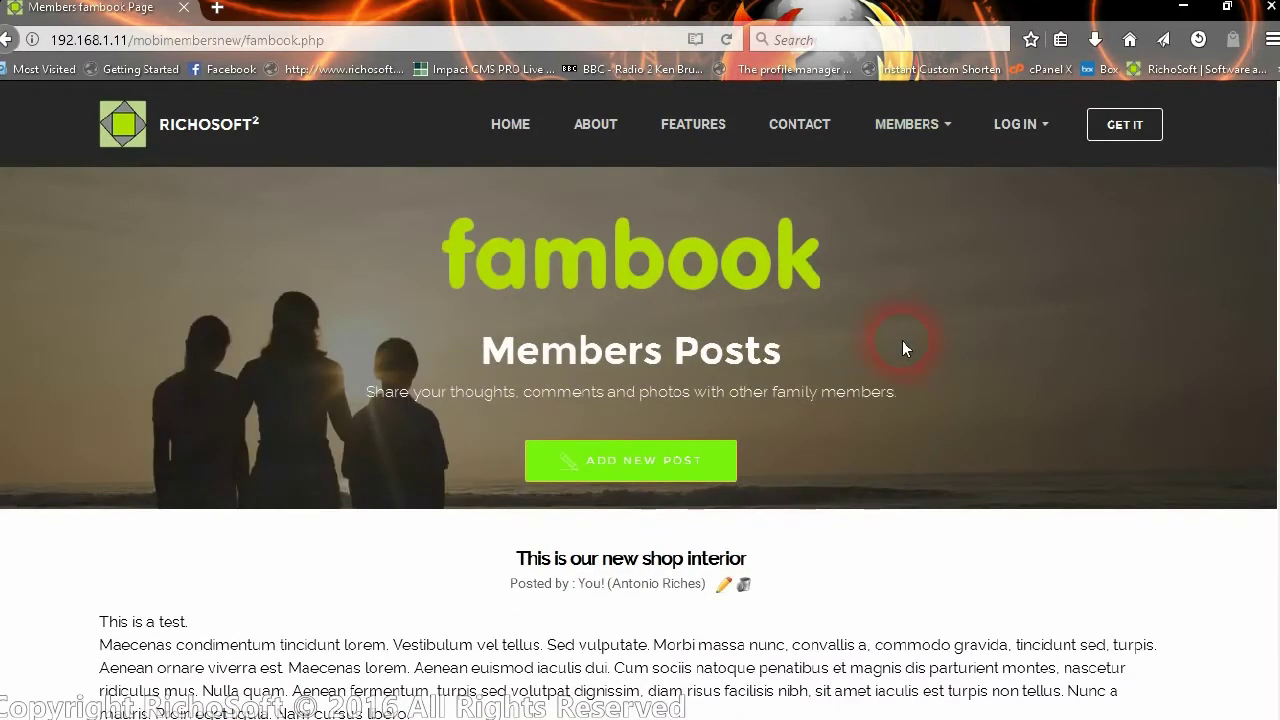
# - Try liking 'This is our new shop interior', dismiss the already-liked notice, and open its comment form
pyautogui.scroll(-3, 954, 304)
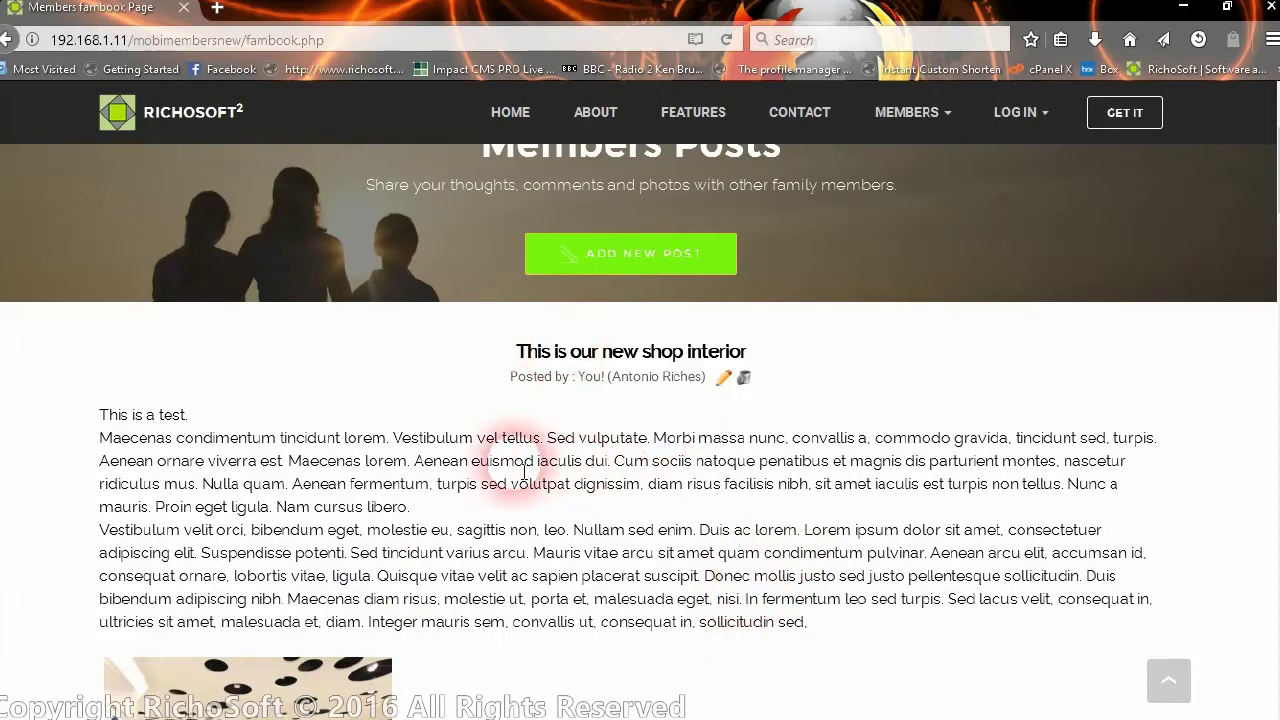
pyautogui.scroll(-2, 446, 485)
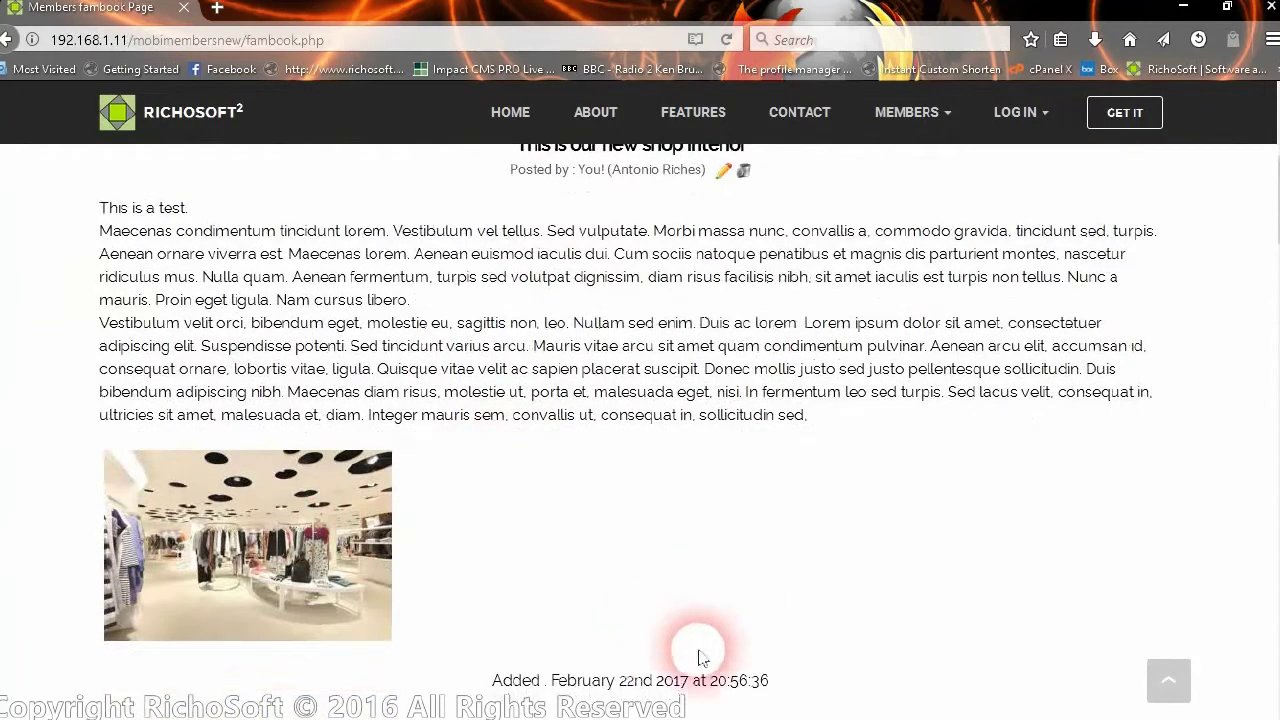
pyautogui.scroll(-2, 690, 630)
pyautogui.scroll(-2, 671, 581)
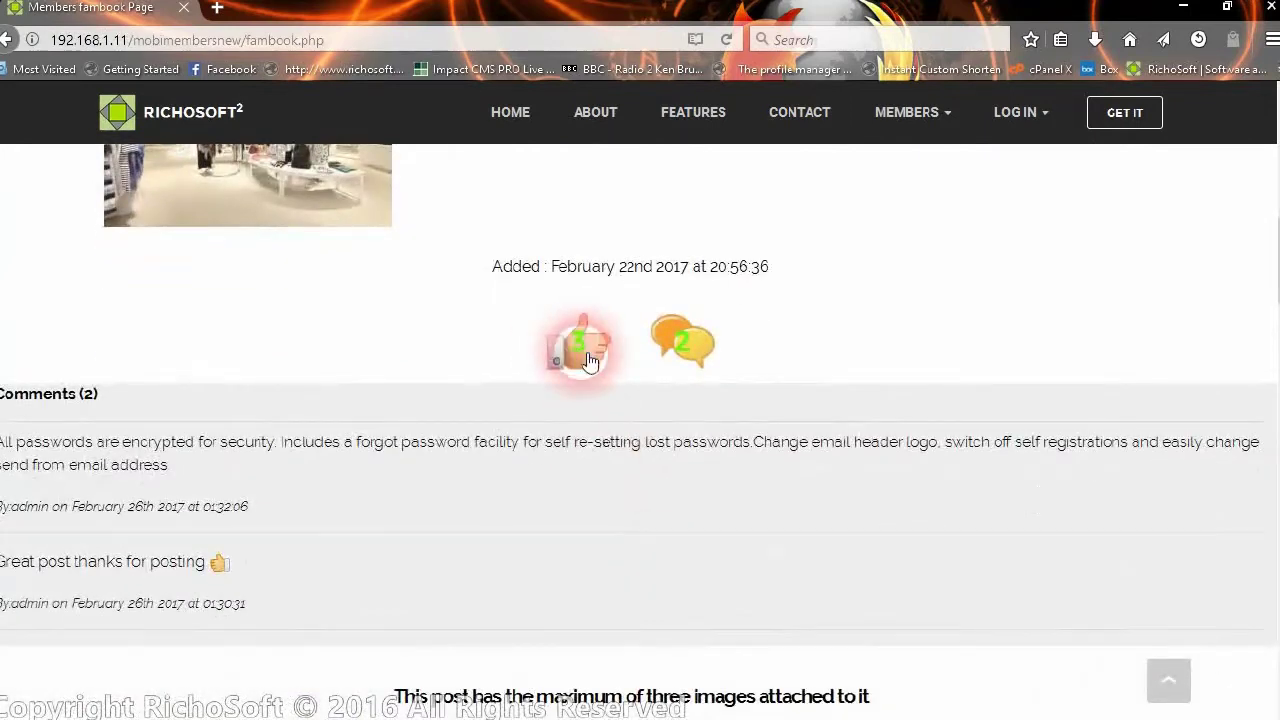
pyautogui.click(590, 362)
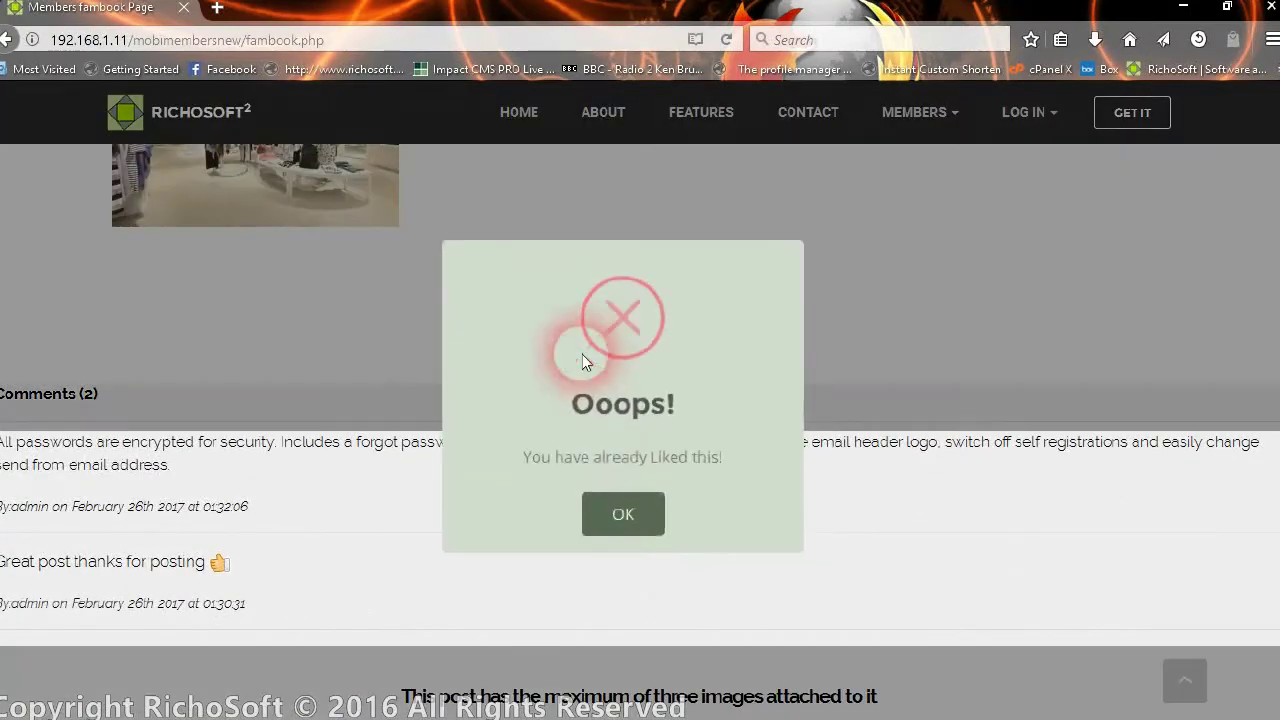
pyautogui.click(646, 518)
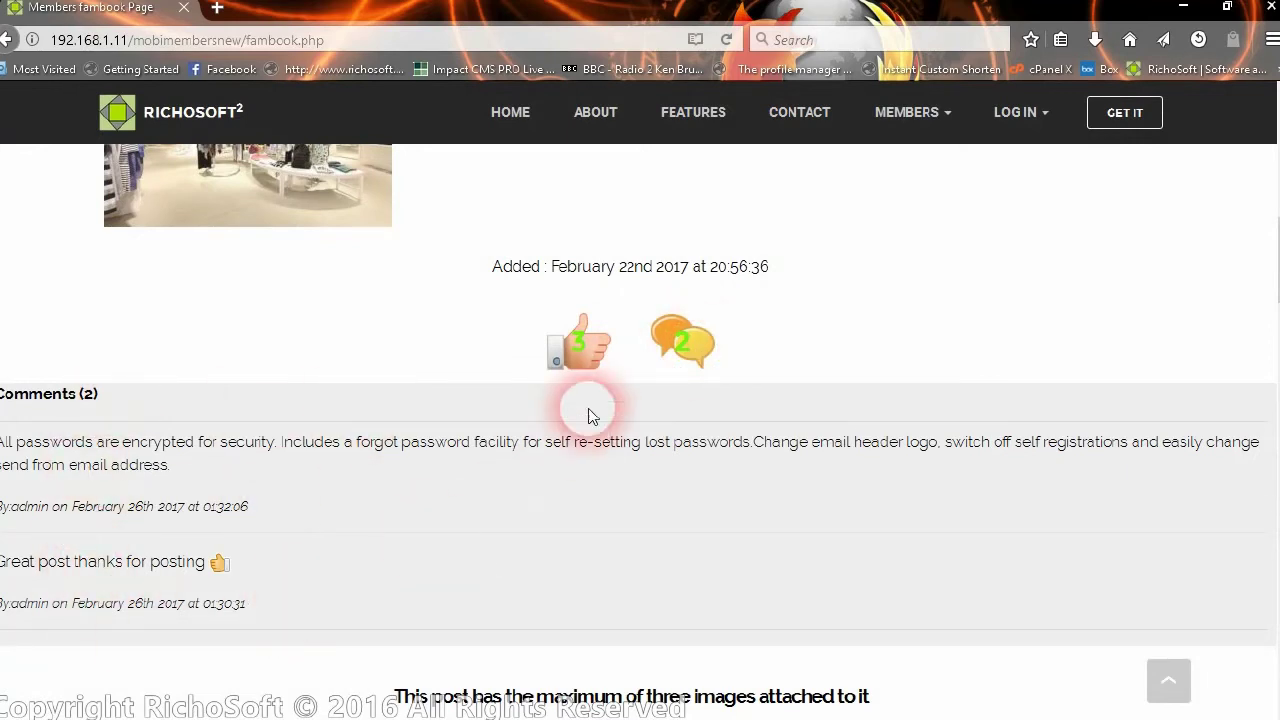
pyautogui.click(695, 348)
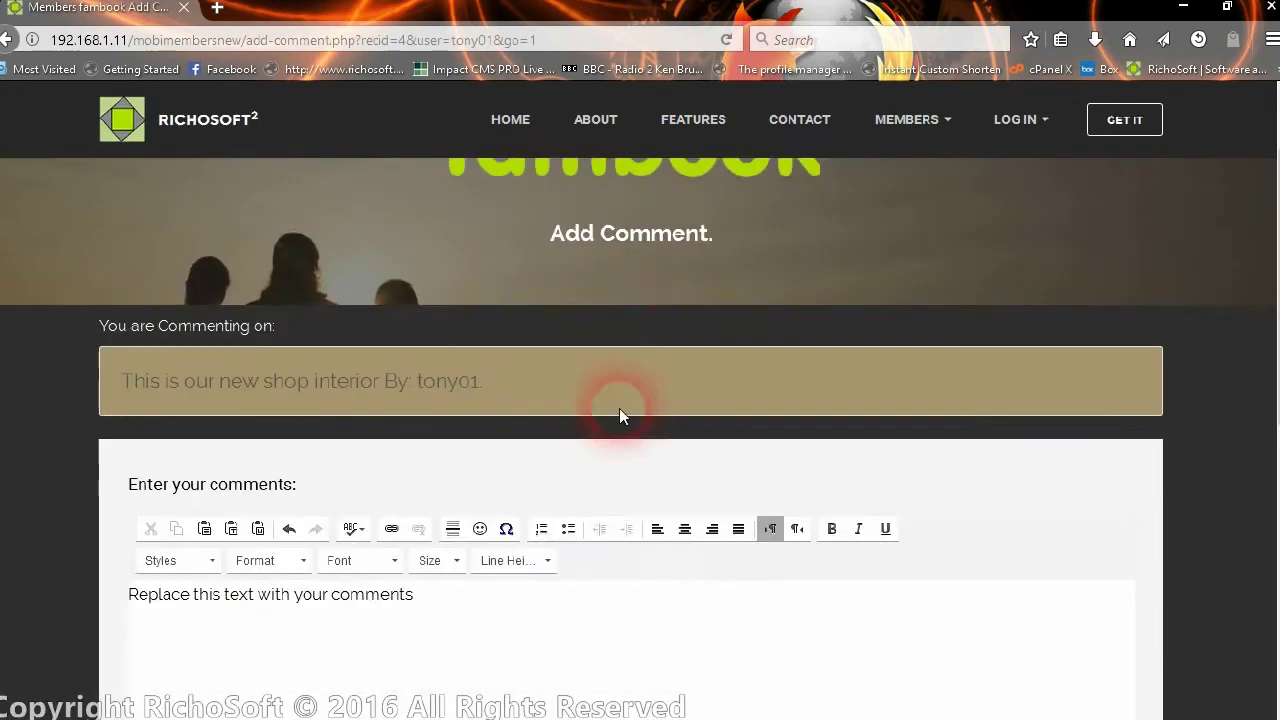
# - Replace the placeholder with the comment 'Your comment here about the post'
pyautogui.scroll(-3, 619, 408)
pyautogui.moveTo(440, 402); pyautogui.dragTo(252, 442)
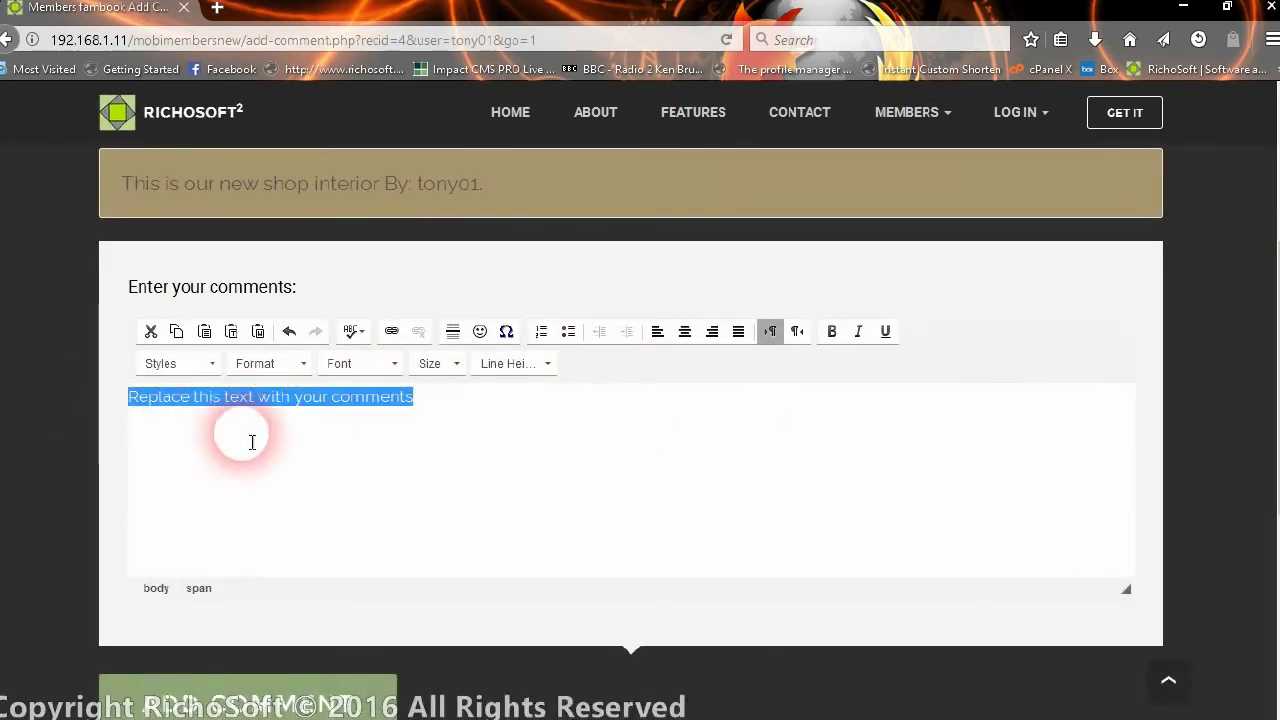
pyautogui.write('Y')
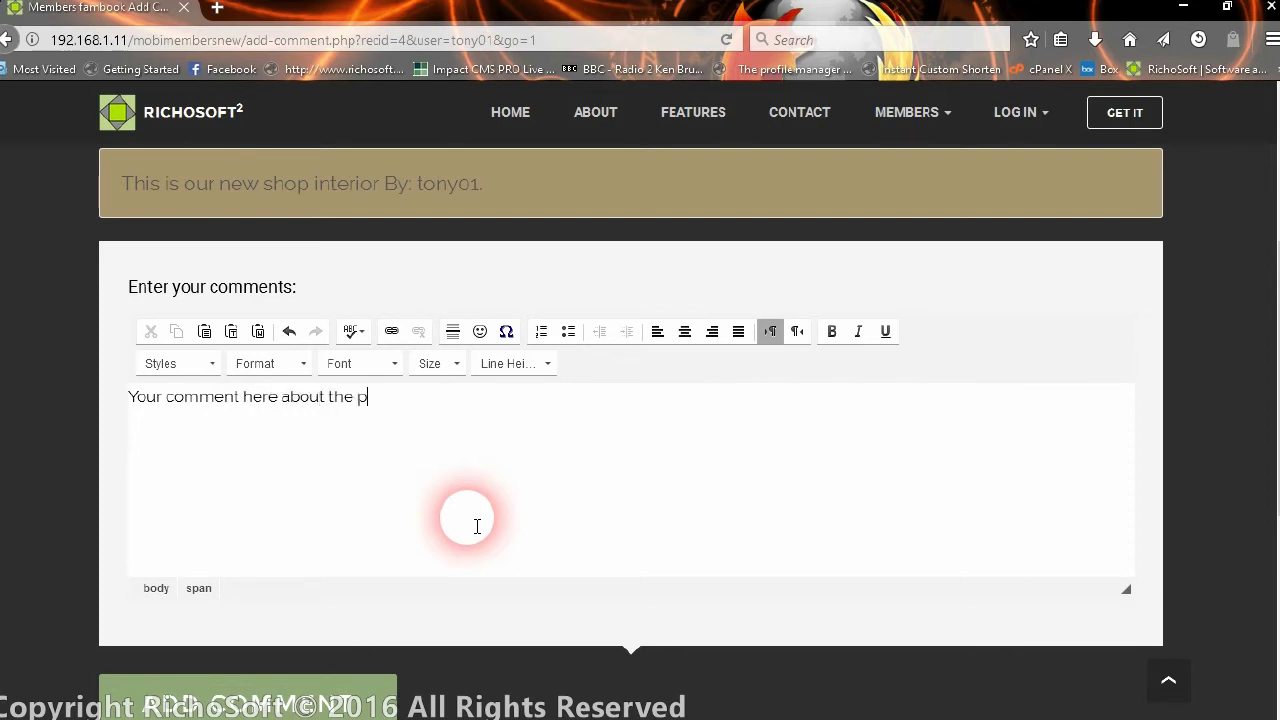
# - Append a sunglasses smiley, submit the comment, and acknowledge the success message
pyautogui.click(480, 331)
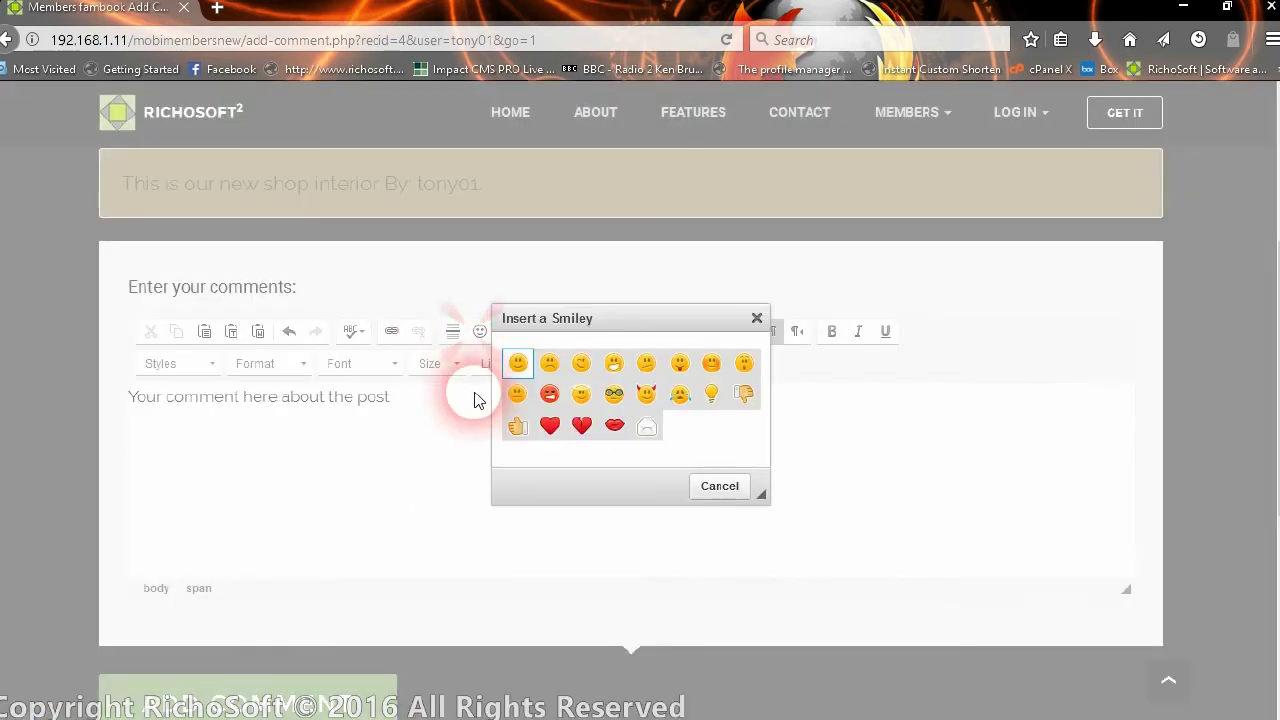
pyautogui.click(614, 395)
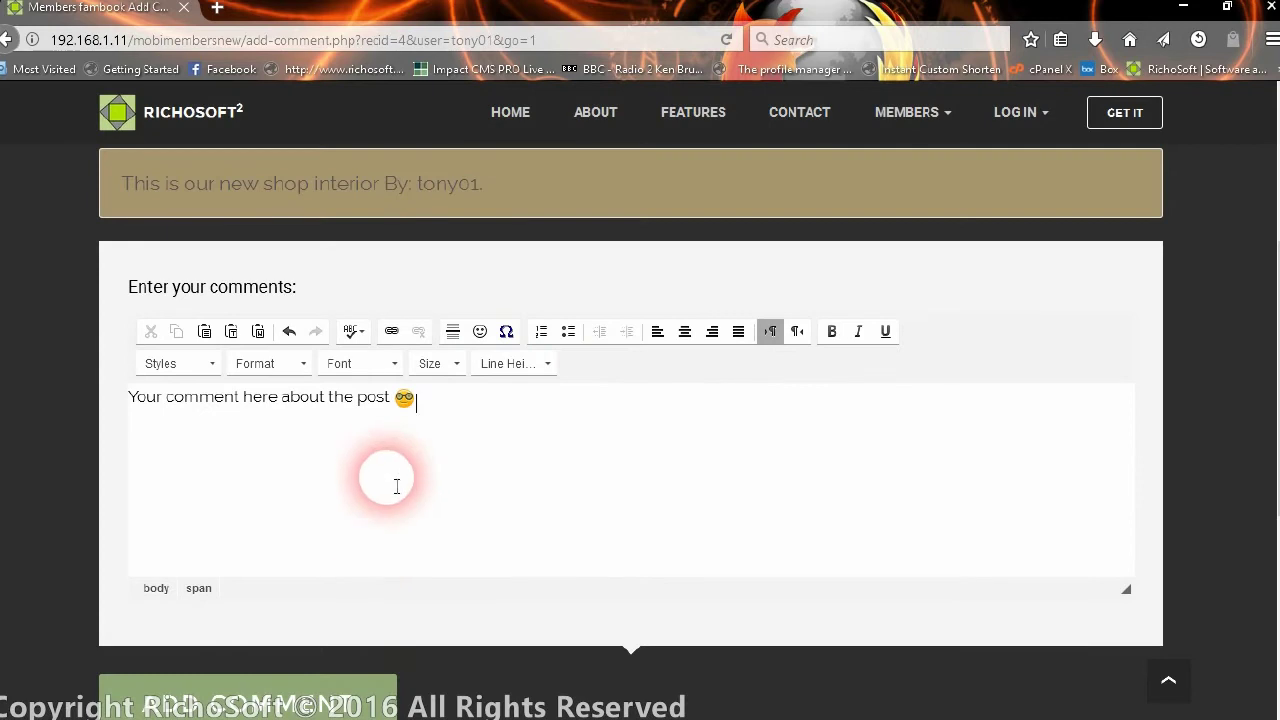
pyautogui.scroll(-2, 352, 592)
pyautogui.click(352, 592)
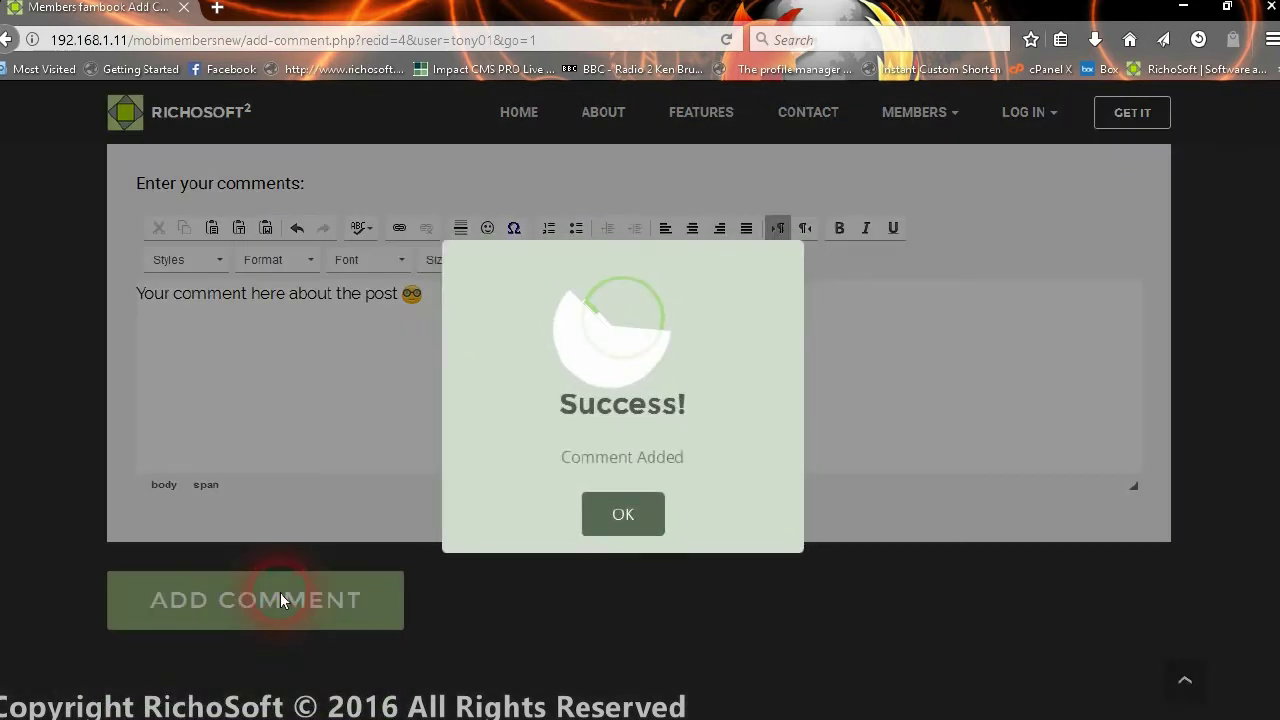
pyautogui.click(634, 514)
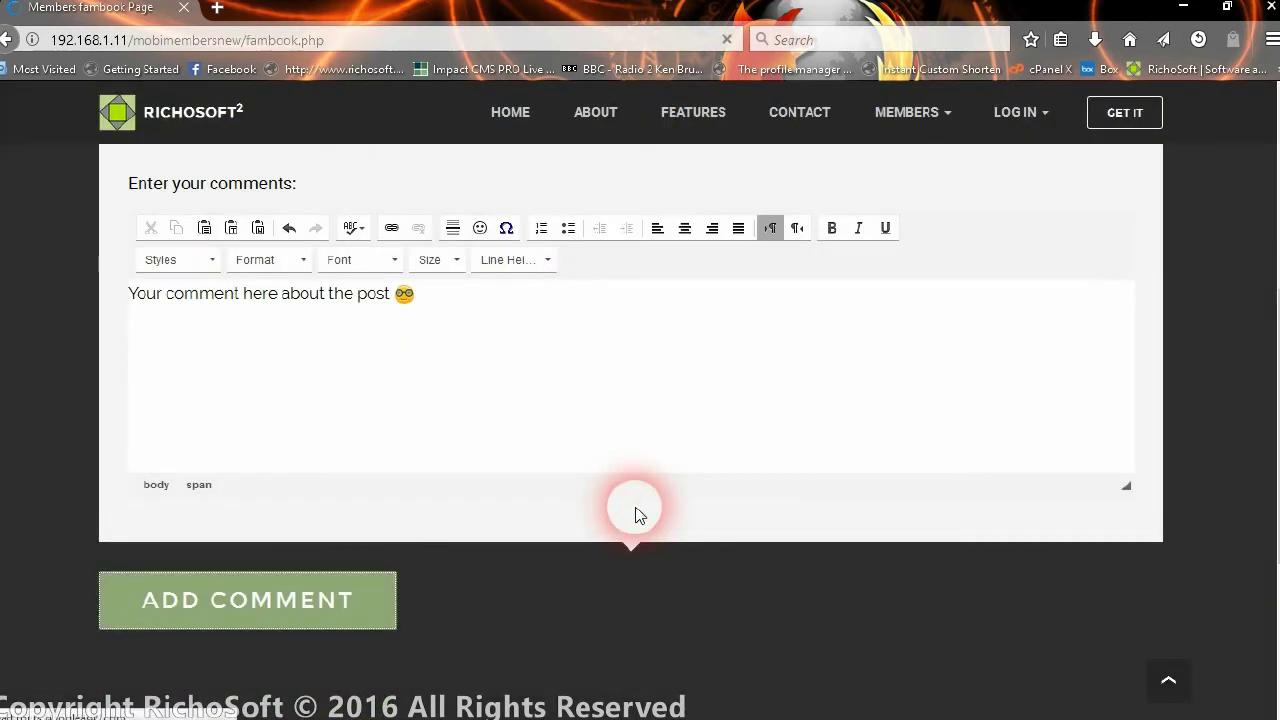
pyautogui.scroll(-4, 665, 488)
# - Delete the comment 'Your comment here about the post' and acknowledge the success message
pyautogui.scroll(-8, 658, 494)
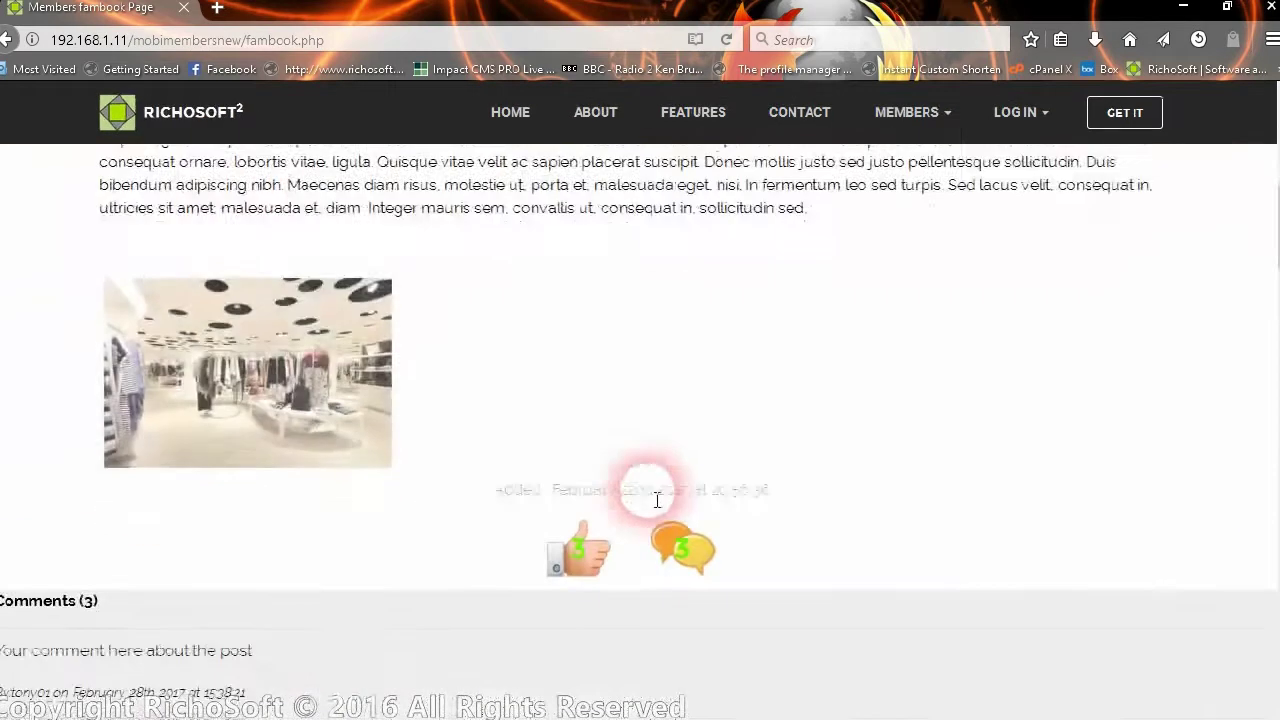
pyautogui.scroll(-4, 335, 560)
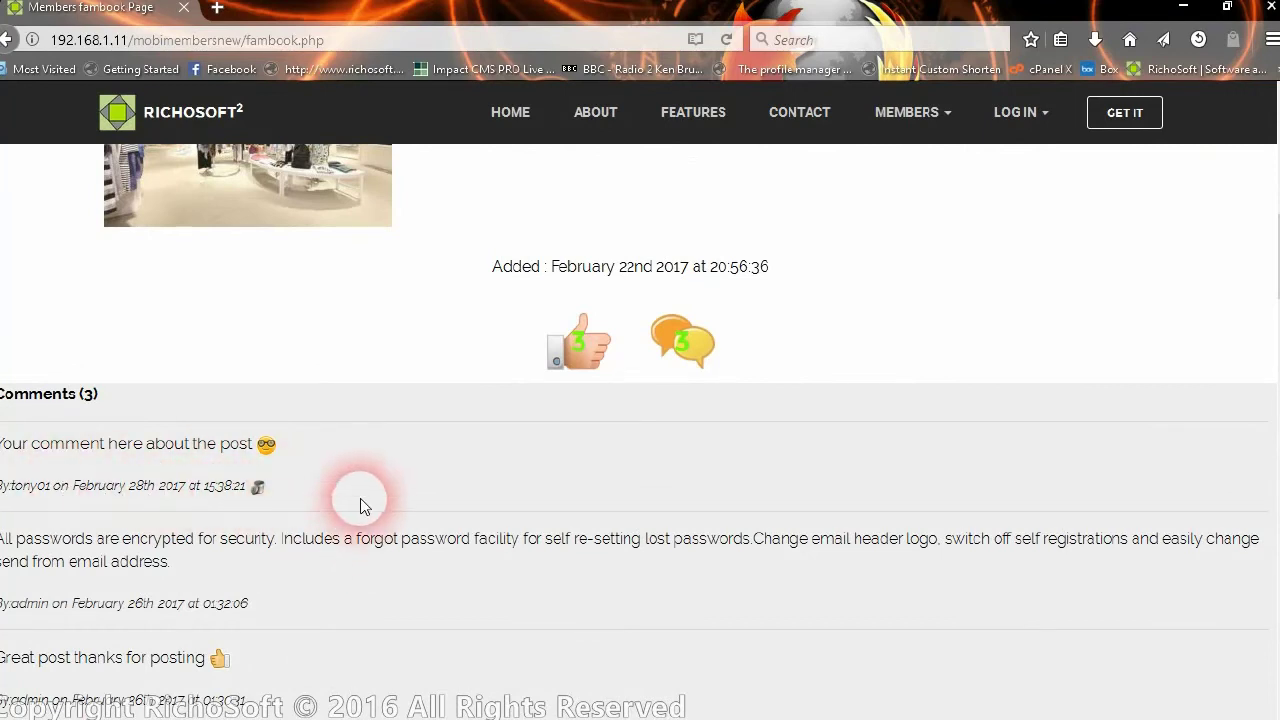
pyautogui.scroll(-3, 622, 435)
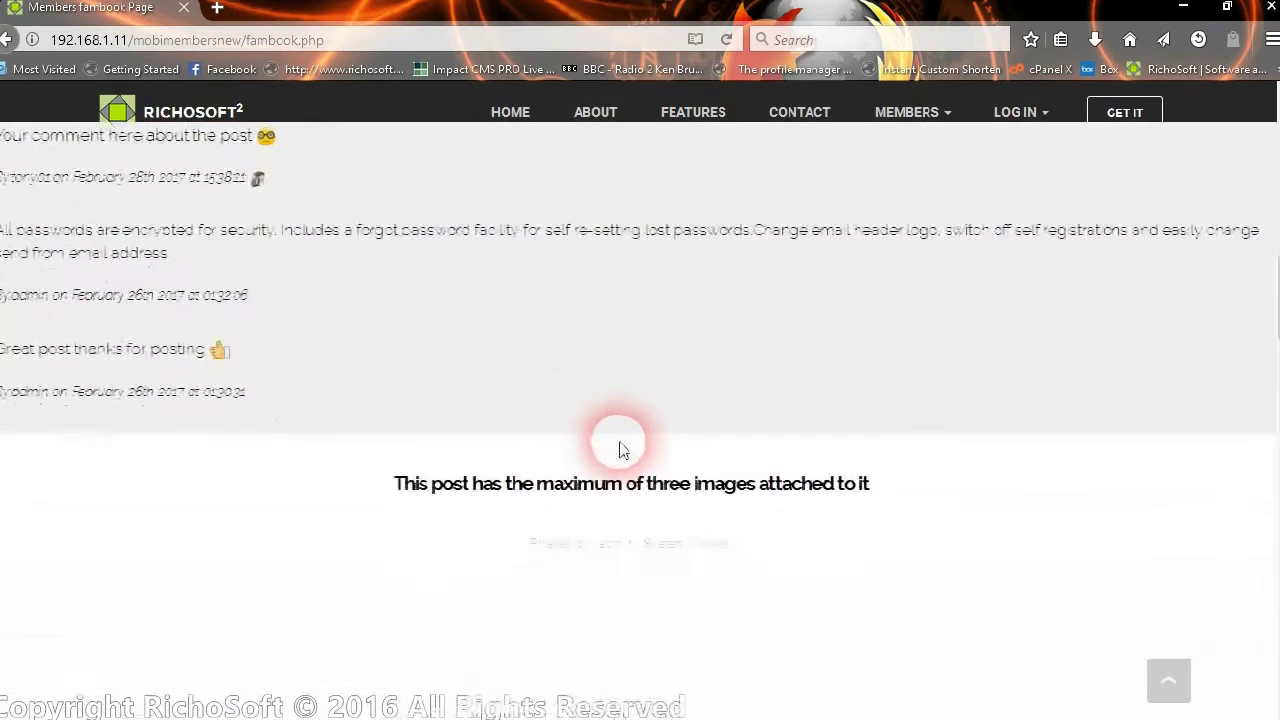
pyautogui.scroll(1, 620, 449)
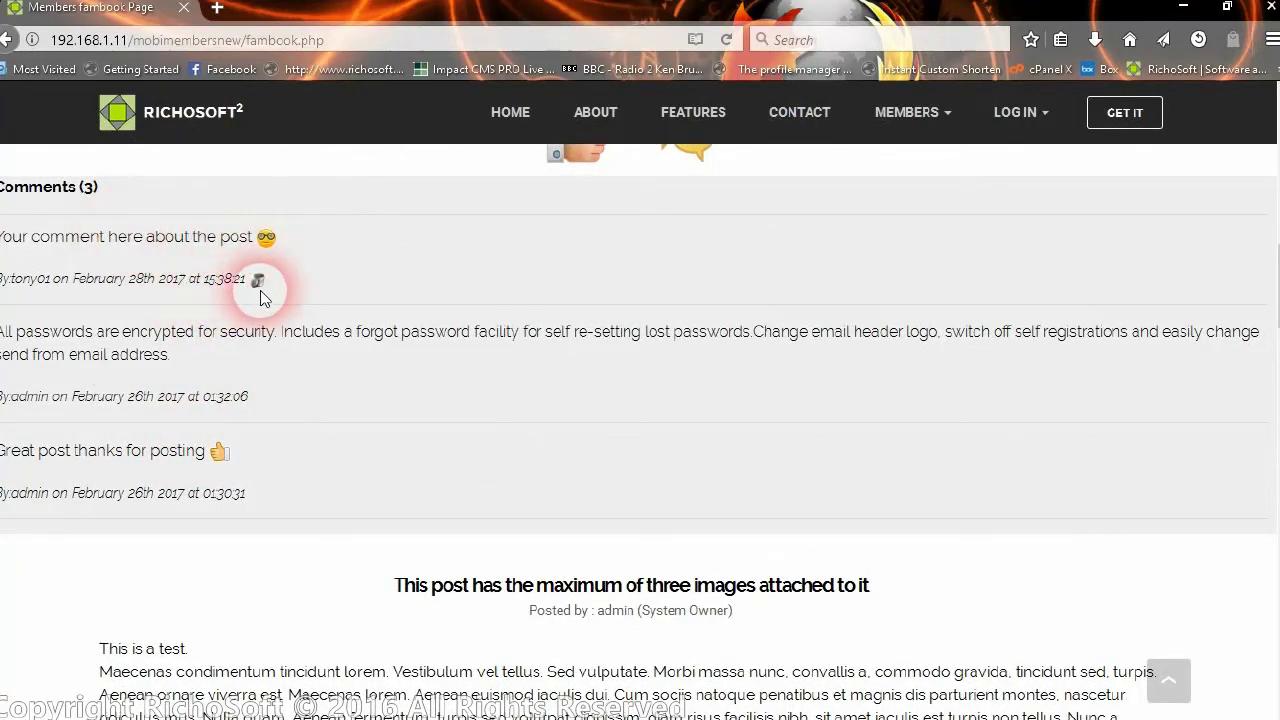
pyautogui.click(258, 282)
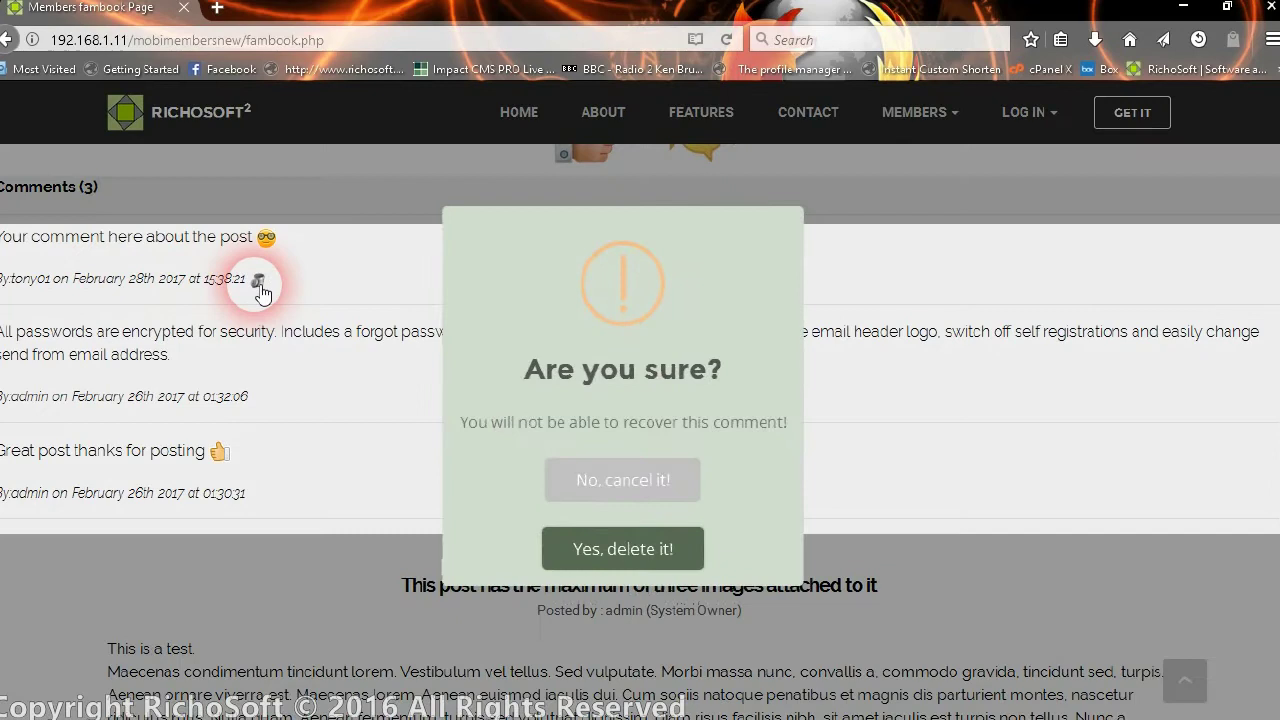
pyautogui.click(607, 560)
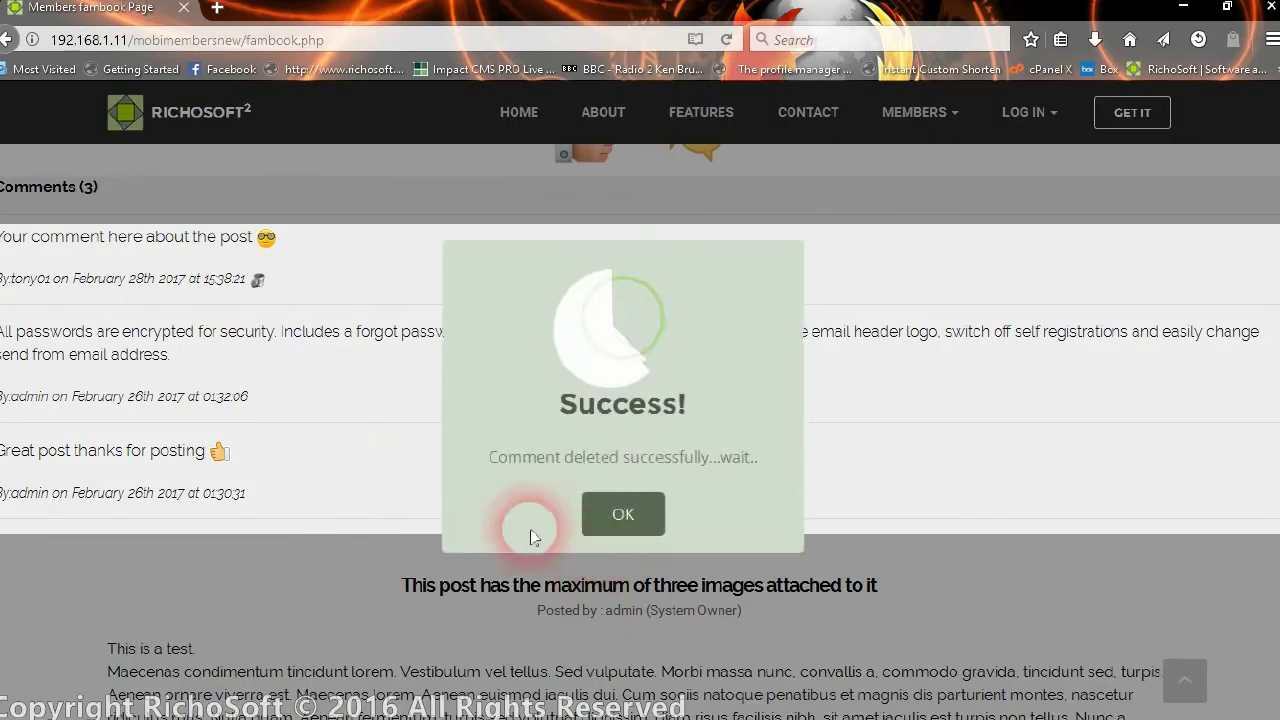
pyautogui.click(640, 516)
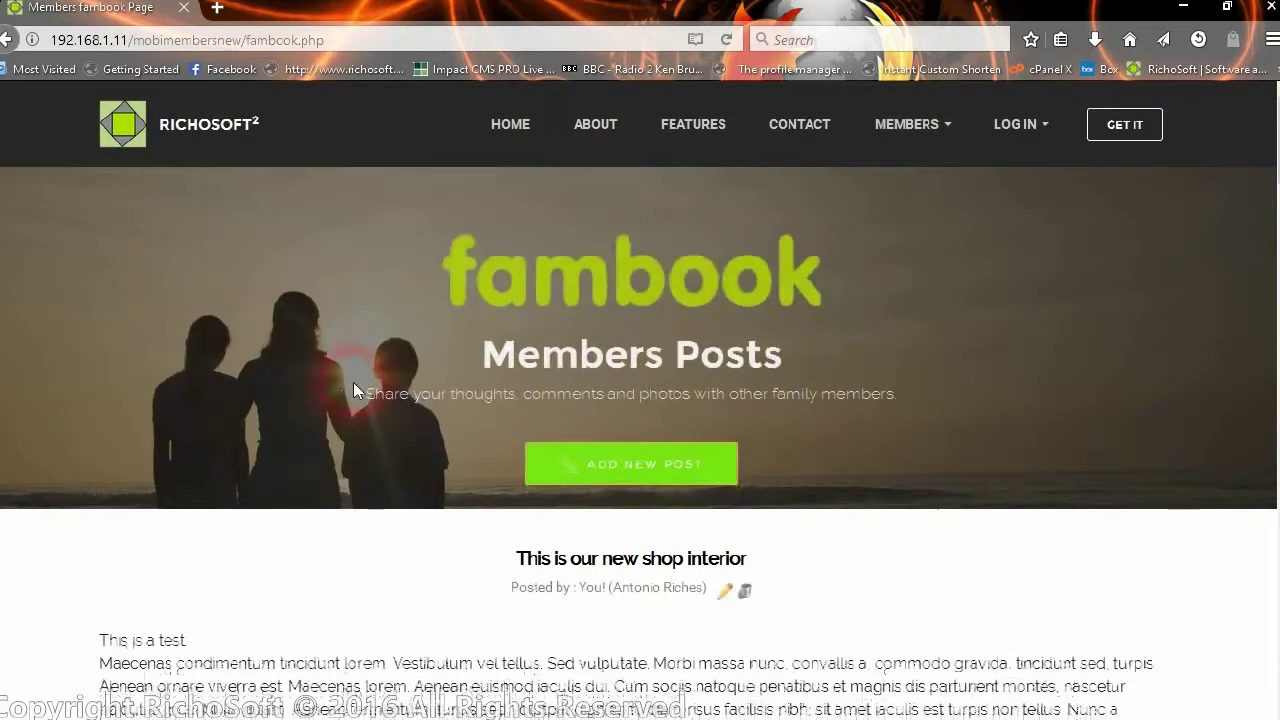
# - Scroll down the Members Posts feed to the footer and back up to the header
pyautogui.scroll(-2, 400, 400)
pyautogui.scroll(-10, 413, 413)
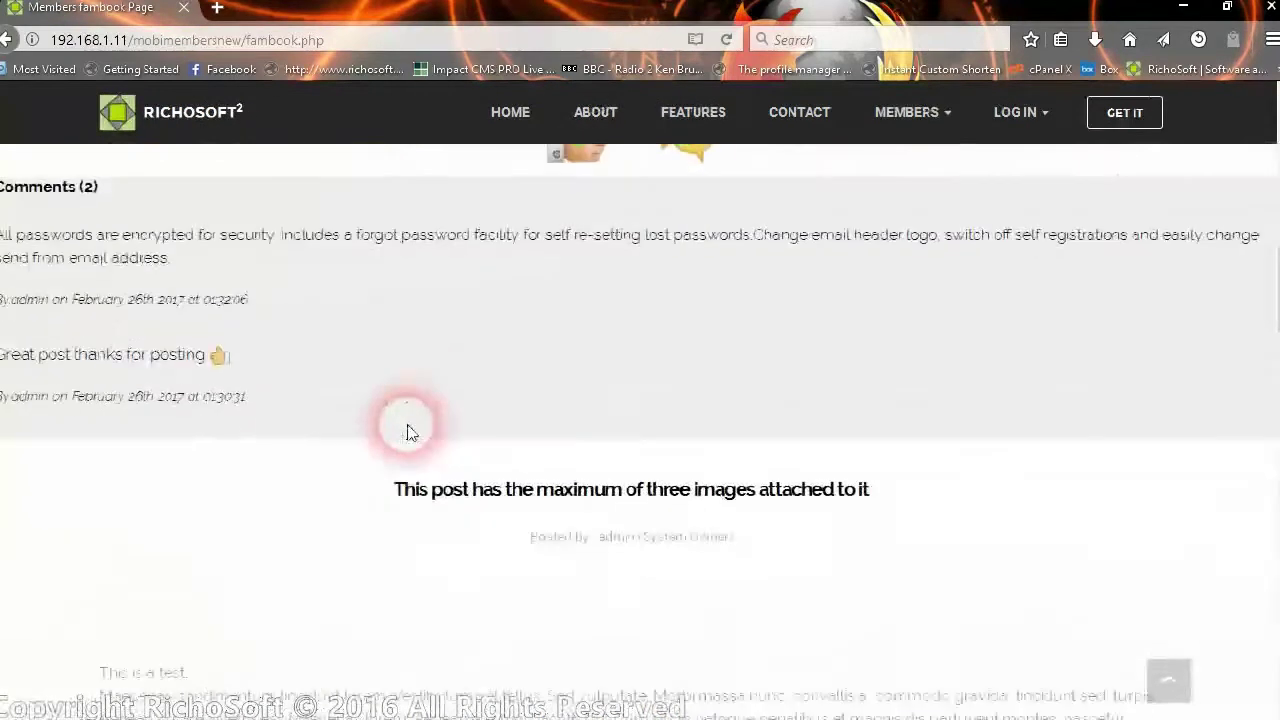
pyautogui.scroll(12, 414, 423)
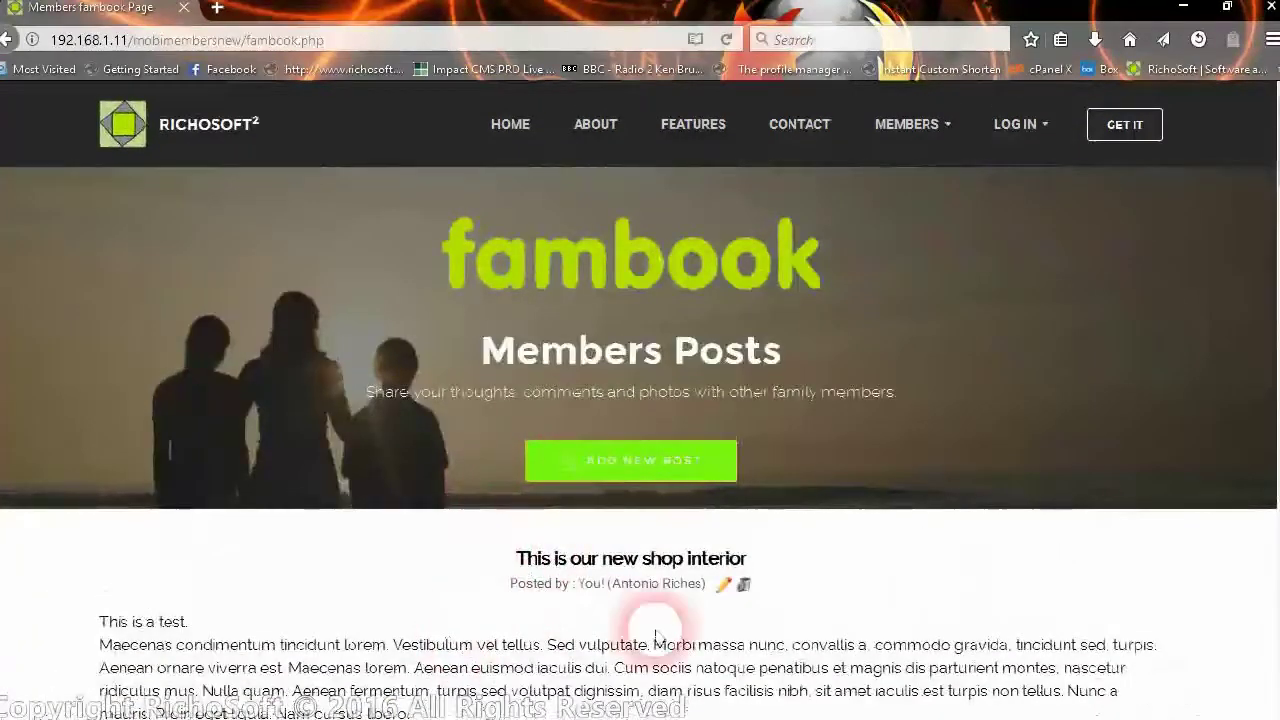
pyautogui.scroll(-1, 640, 590)
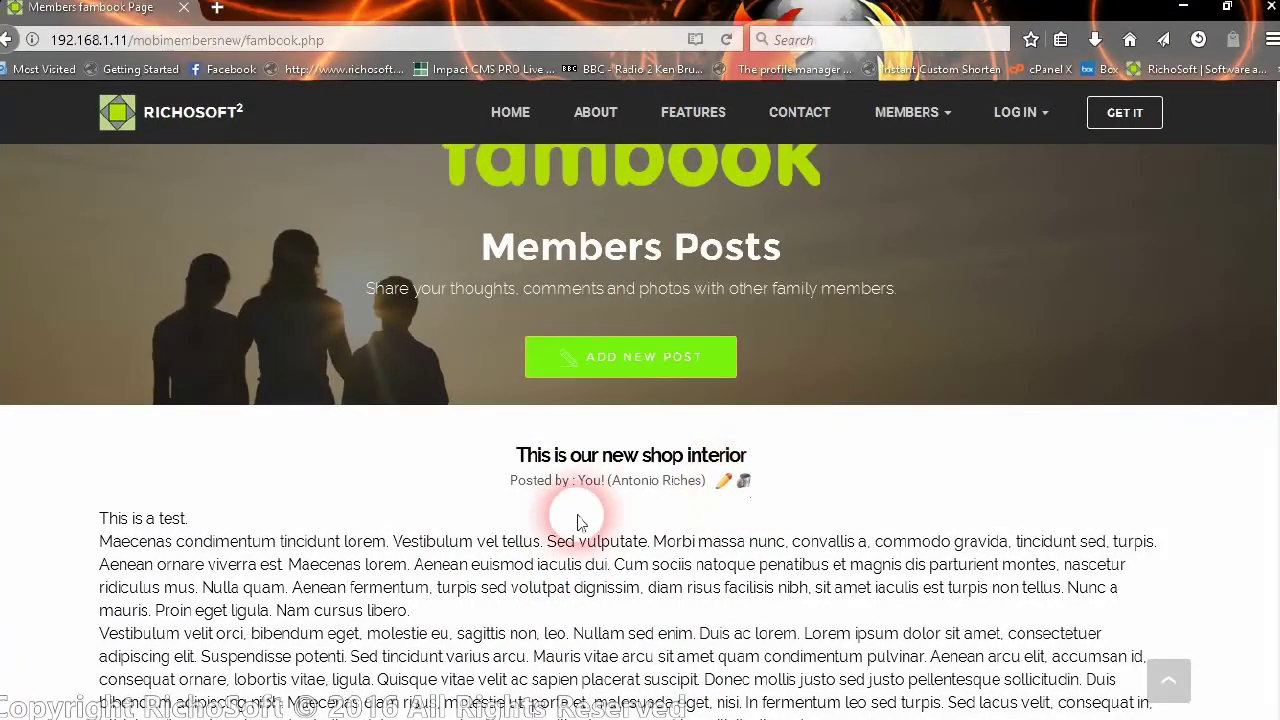
pyautogui.scroll(-2, 445, 505)
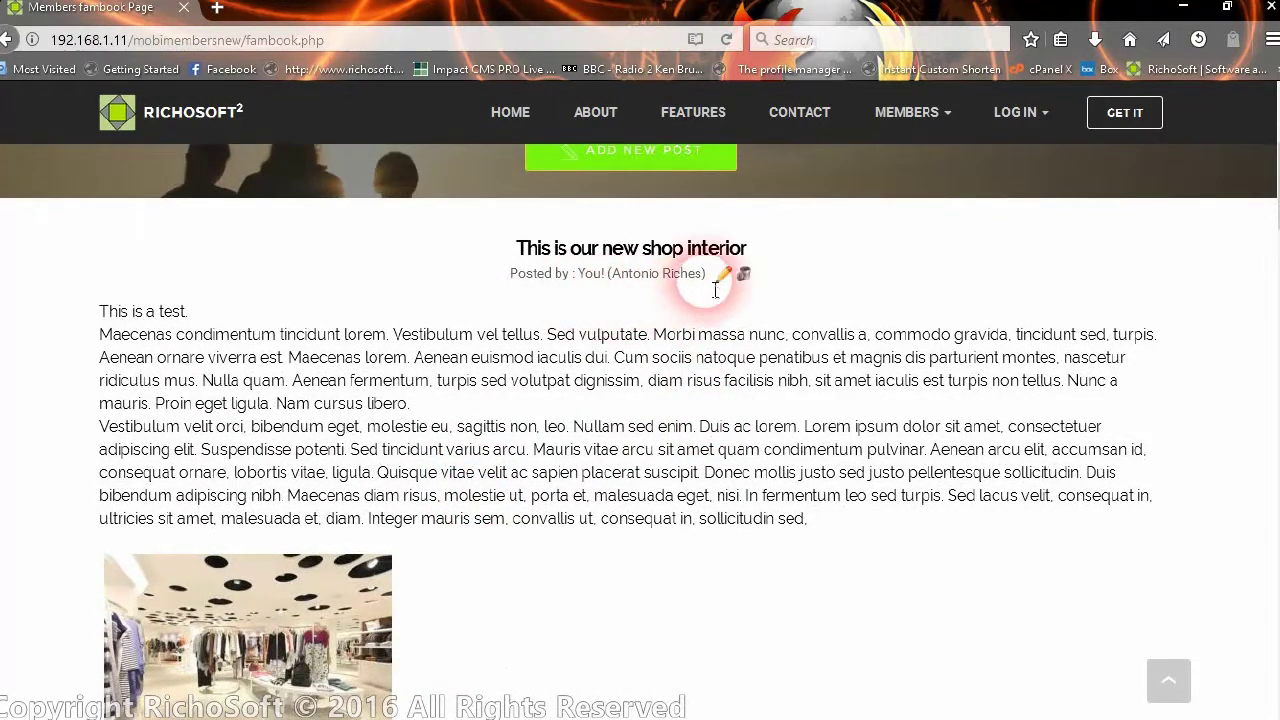
pyautogui.scroll(-5, 525, 350)
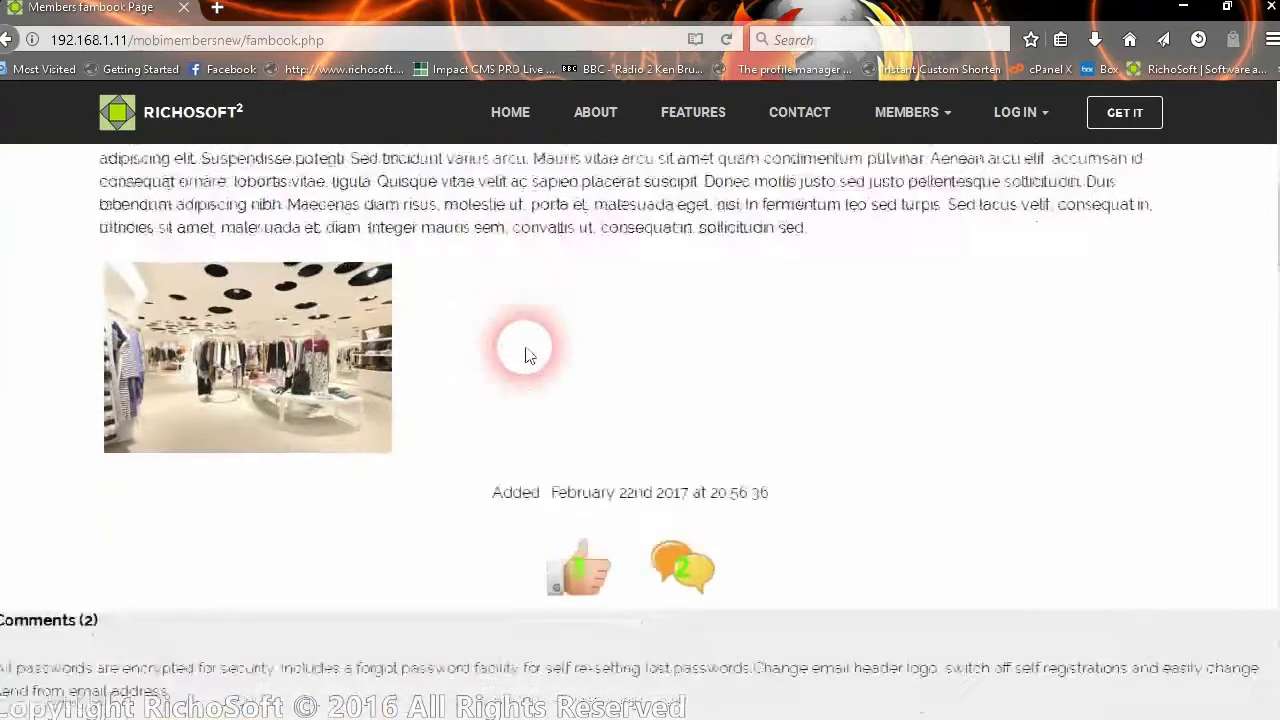
pyautogui.scroll(-5, 528, 354)
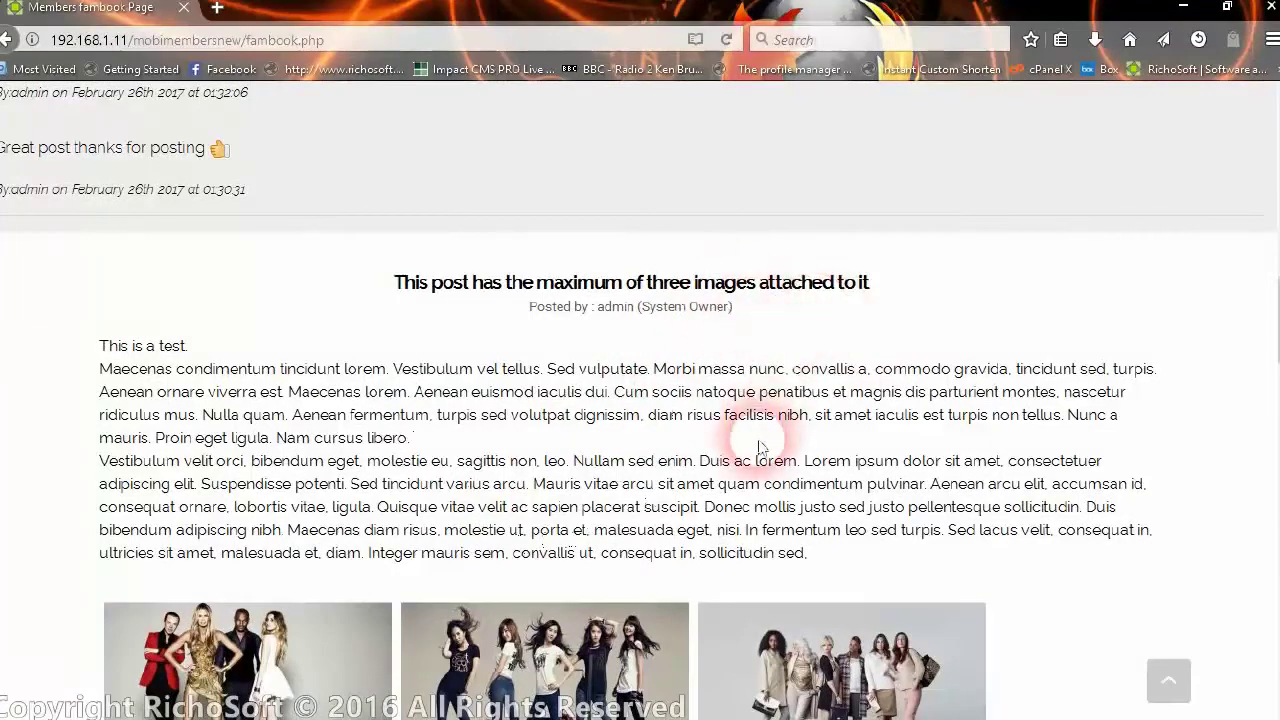
pyautogui.scroll(-3, 586, 443)
pyautogui.scroll(-2, 573, 460)
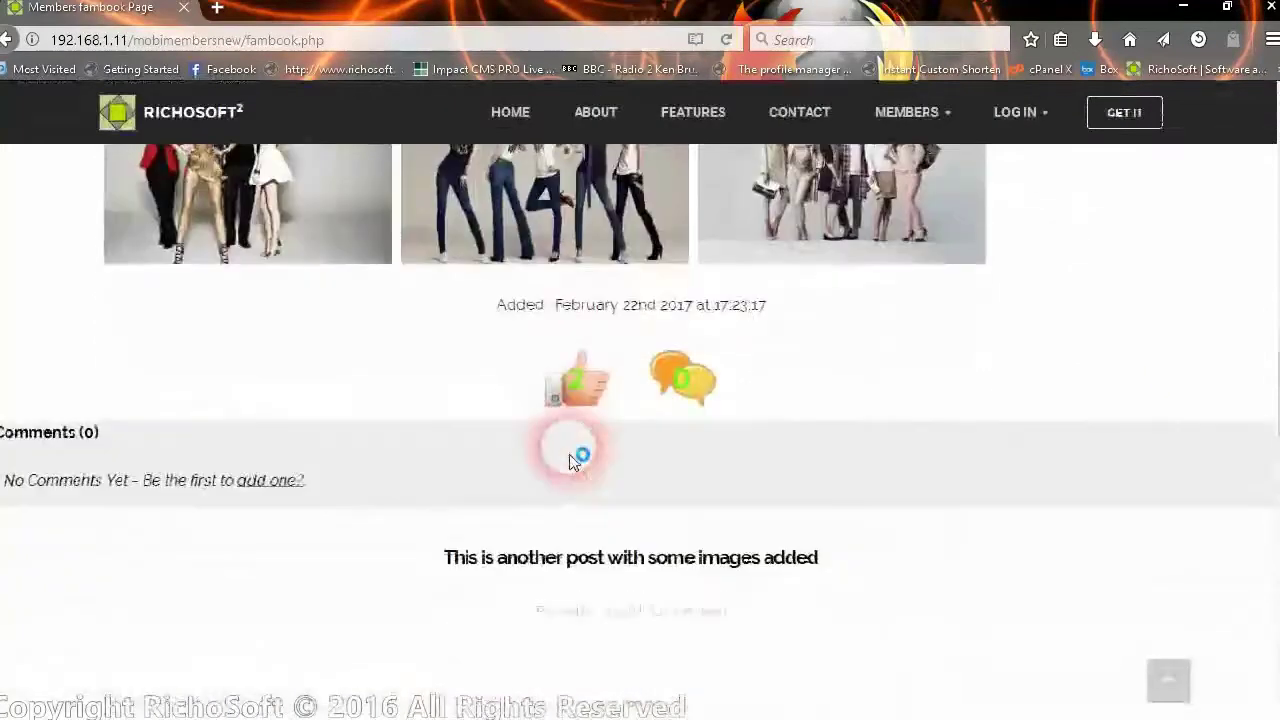
pyautogui.scroll(-1, 575, 456)
pyautogui.scroll(-10, 575, 455)
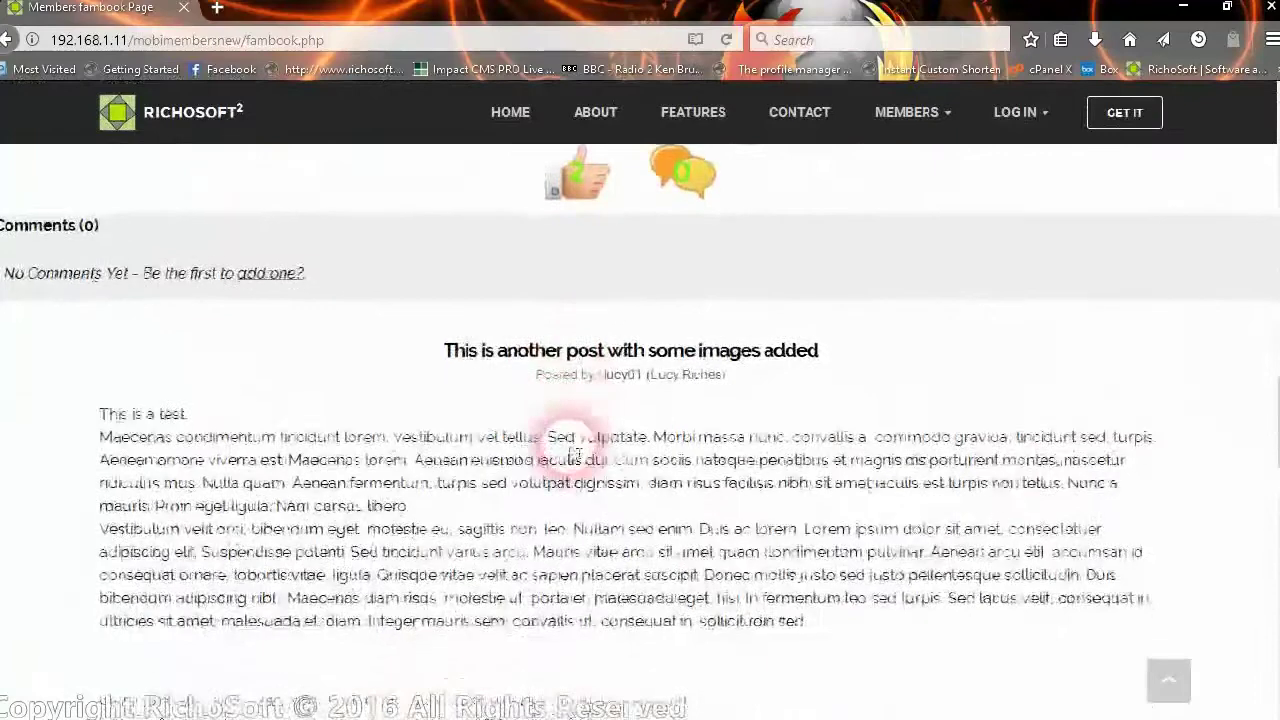
pyautogui.scroll(-12, 570, 455)
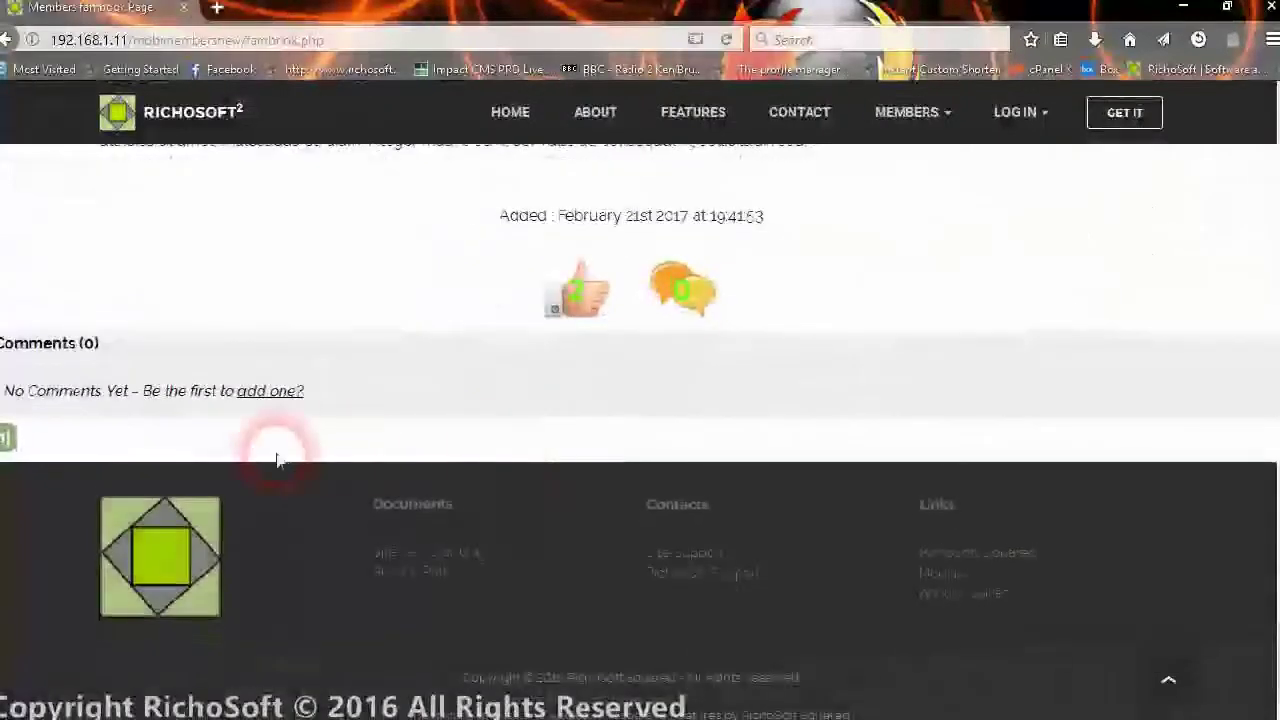
pyautogui.scroll(1, 456, 355)
pyautogui.scroll(5, 456, 355)
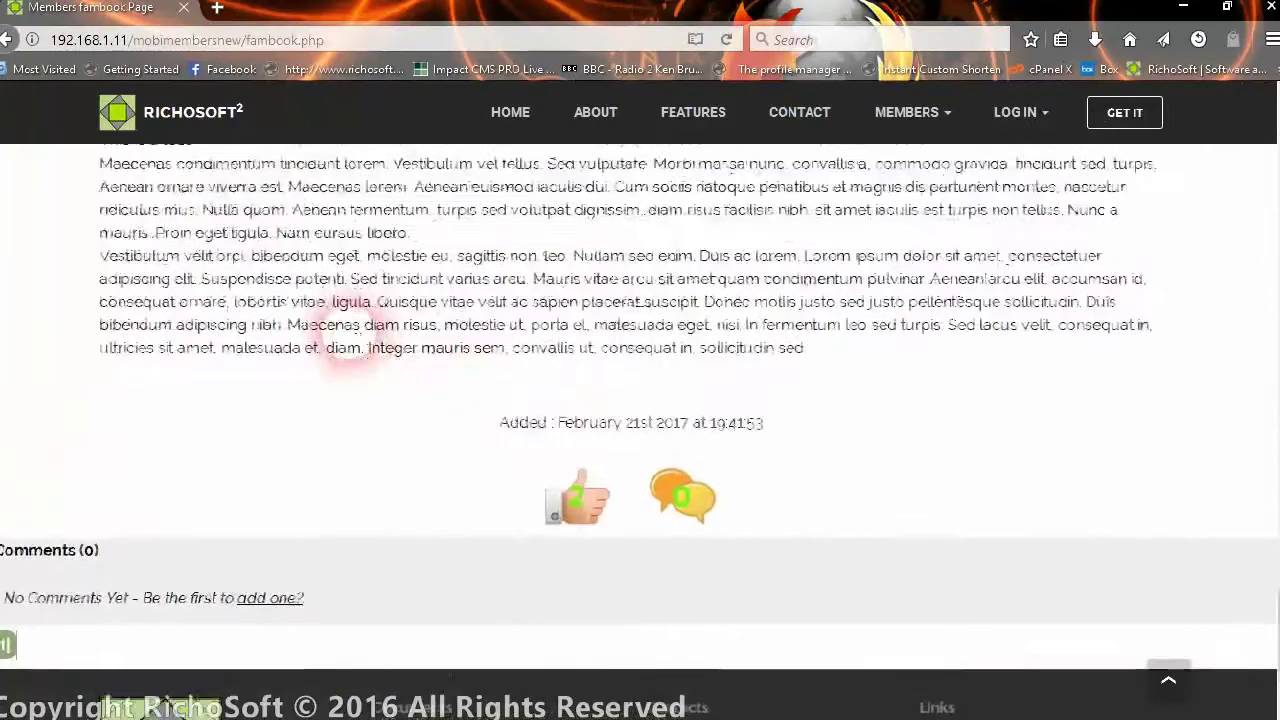
pyautogui.scroll(-3, 343, 340)
pyautogui.scroll(-2, 362, 300)
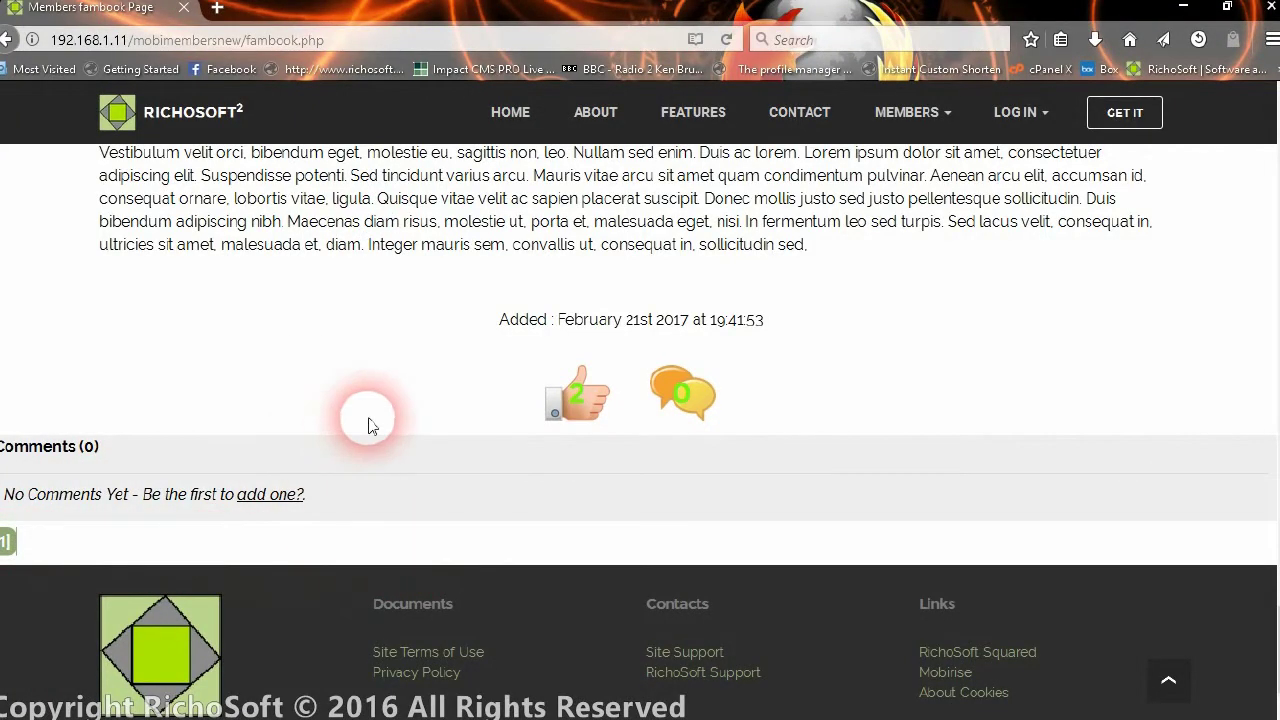
pyautogui.scroll(10, 368, 425)
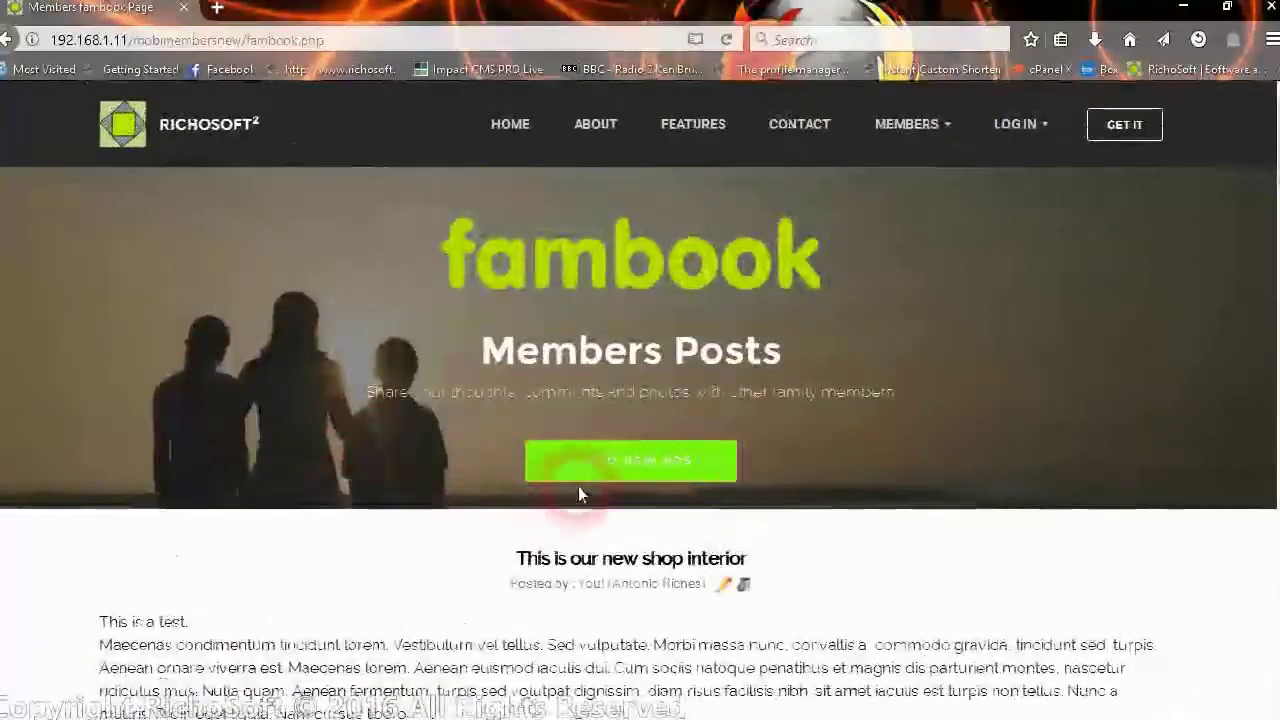
# - Start a new post titled 'This is a demo post by me'
pyautogui.click(578, 480)
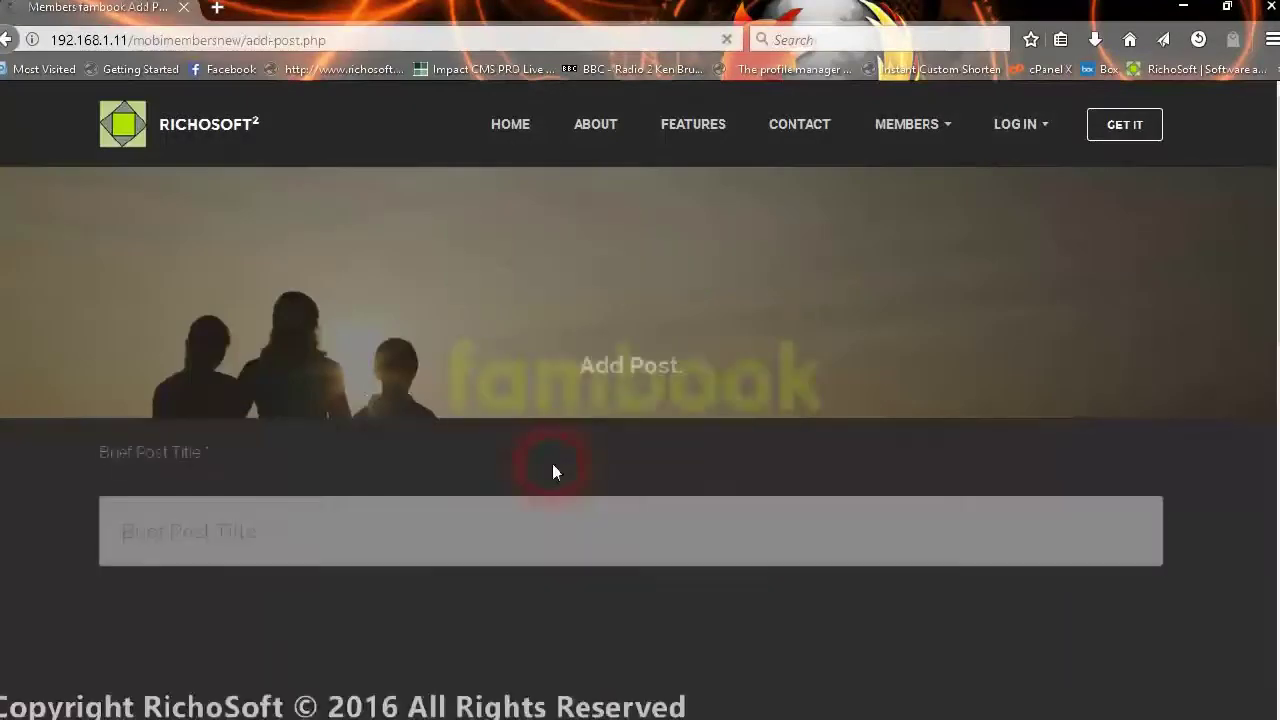
pyautogui.scroll(-2, 537, 466)
pyautogui.click(376, 410)
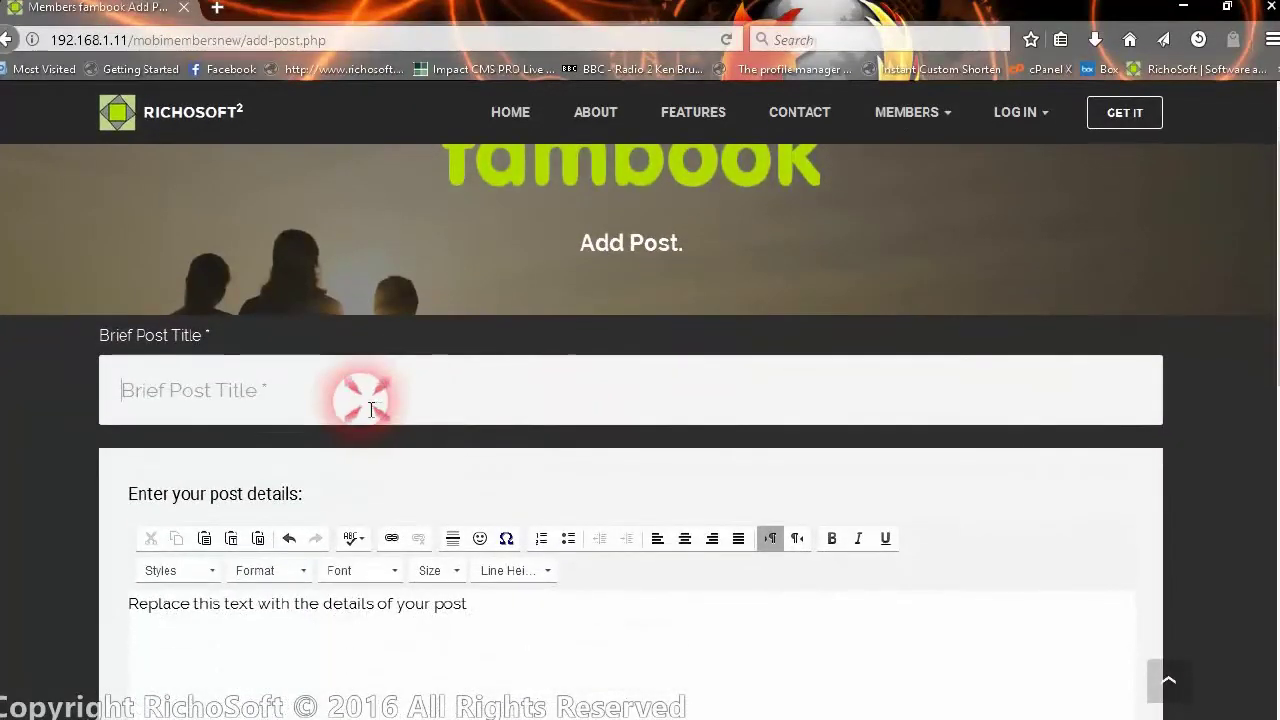
pyautogui.write('This is a demo post by me')
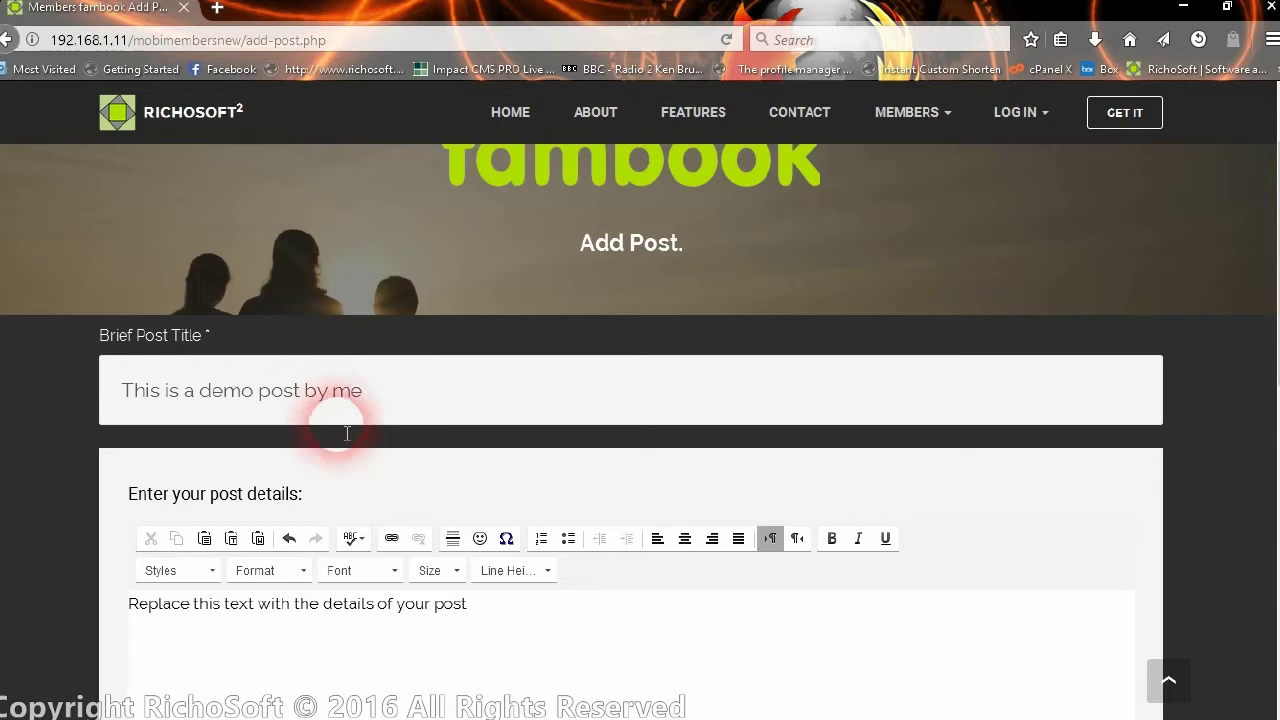
# - Replace the placeholder post details with two lines about the family ending 'Hello there'
pyautogui.scroll(-3, 343, 427)
pyautogui.click(350, 443)
pyautogui.click(483, 397)
pyautogui.moveTo(483, 397); pyautogui.dragTo(100, 394)
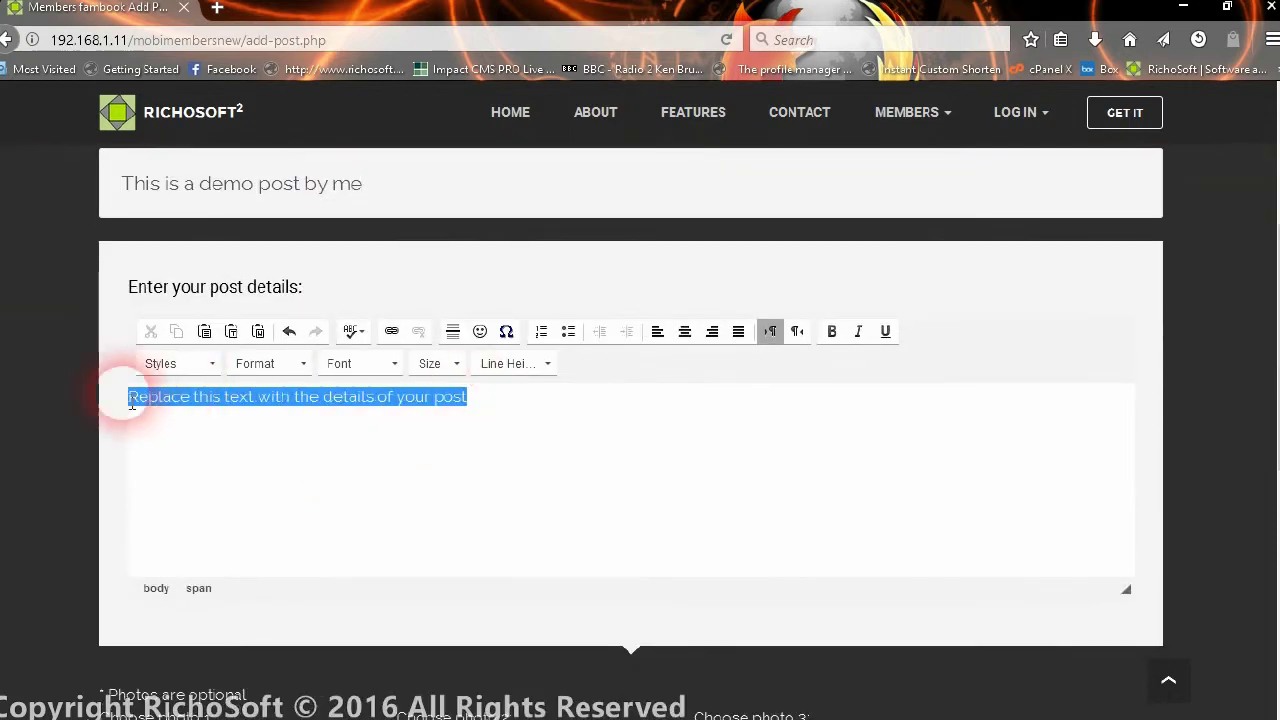
pyautogui.write('Th')
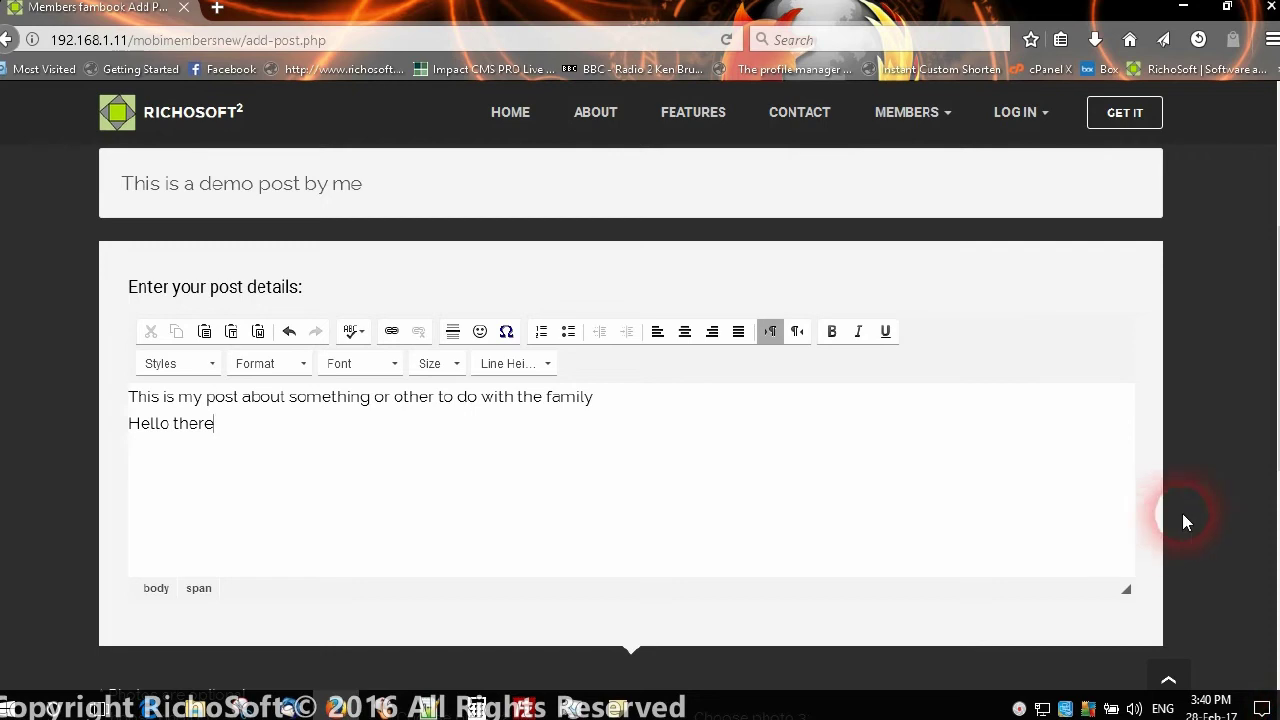
pyautogui.scroll(-3, 1182, 521)
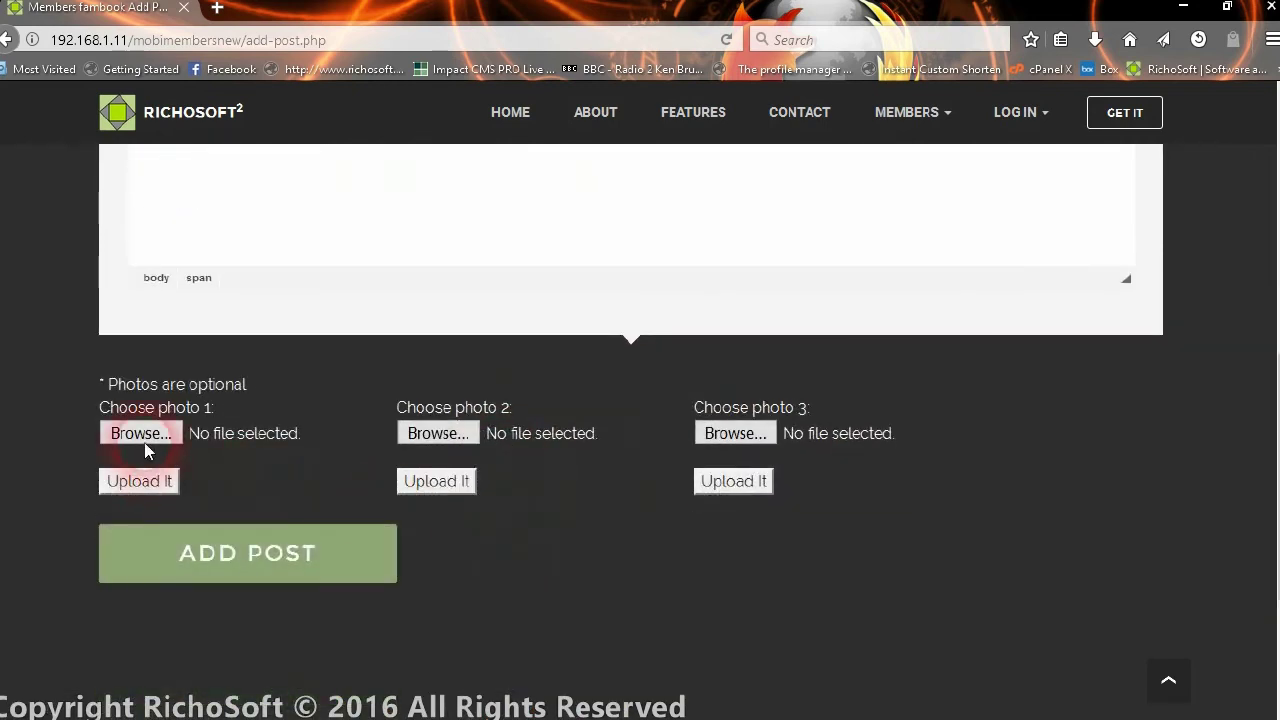
# - Upload HuaSaiCats_orig_010.JPG as photo 1
pyautogui.click(143, 442)
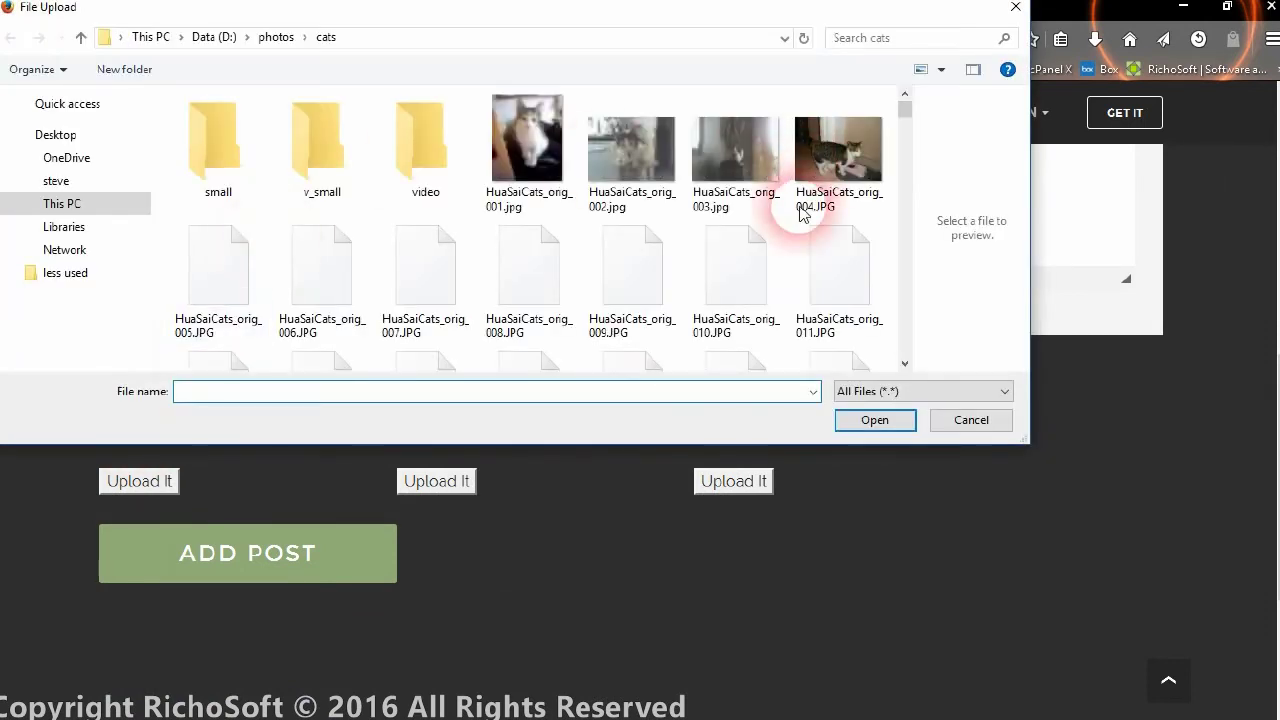
pyautogui.click(735, 280)
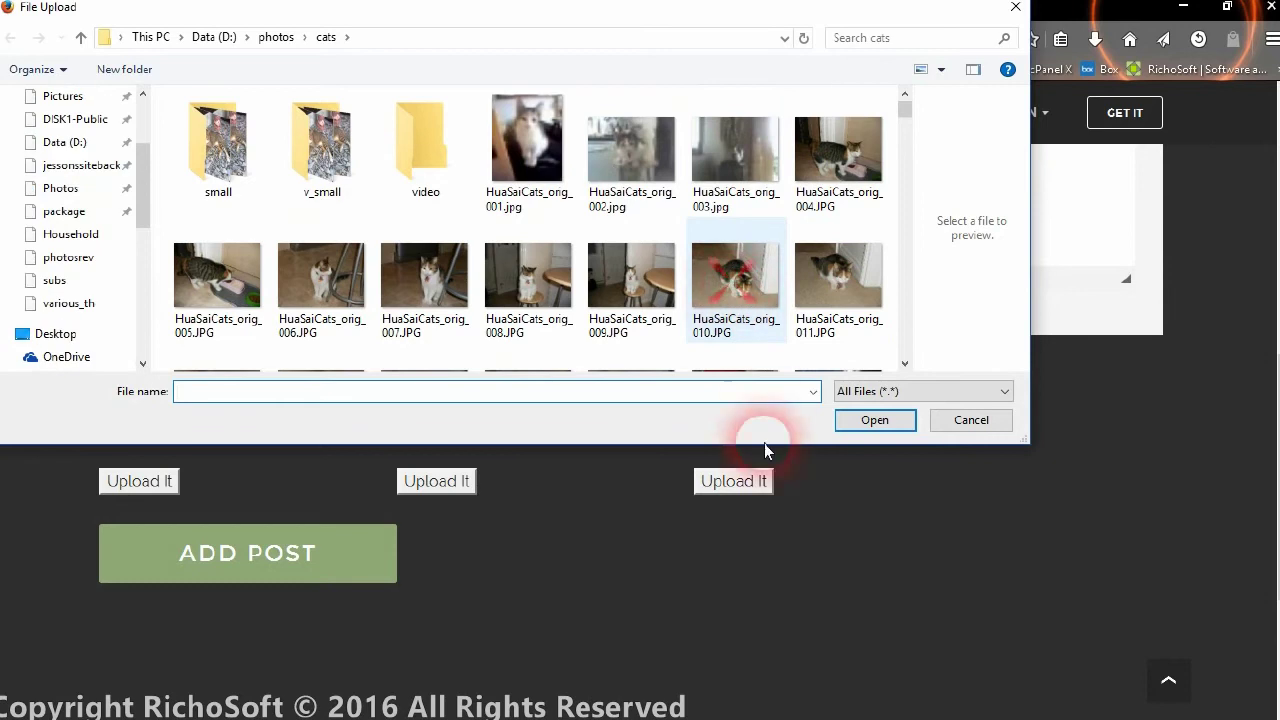
pyautogui.click(862, 421)
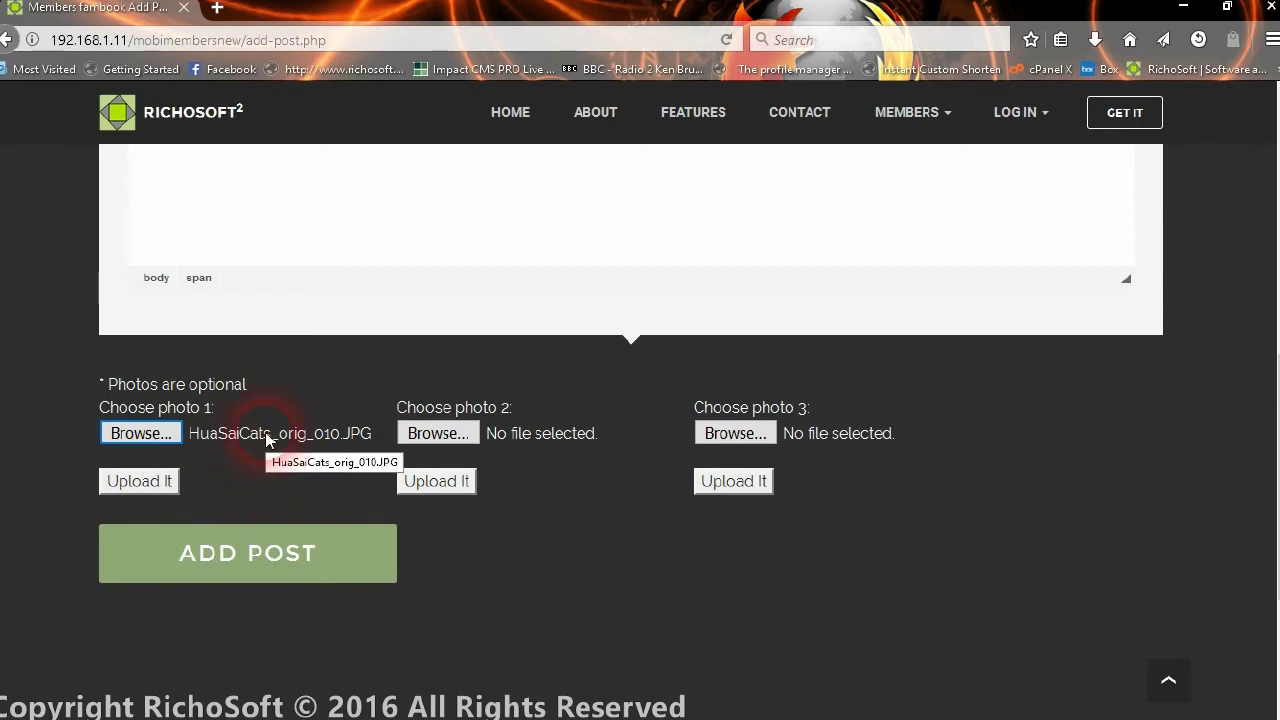
pyautogui.click(164, 489)
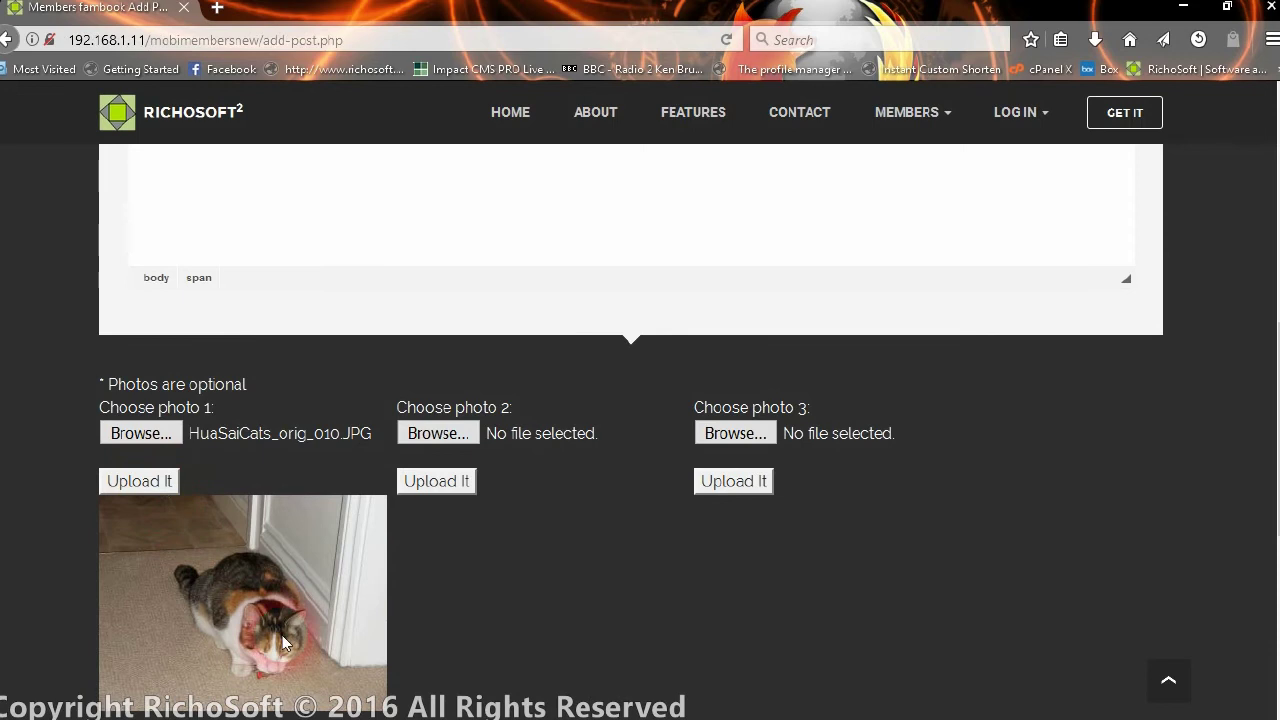
# - Upload HuaSaiCats_orig_006.JPG and HuaSaiCats_orig_004.JPG as photos 2 and 3
pyautogui.click(440, 434)
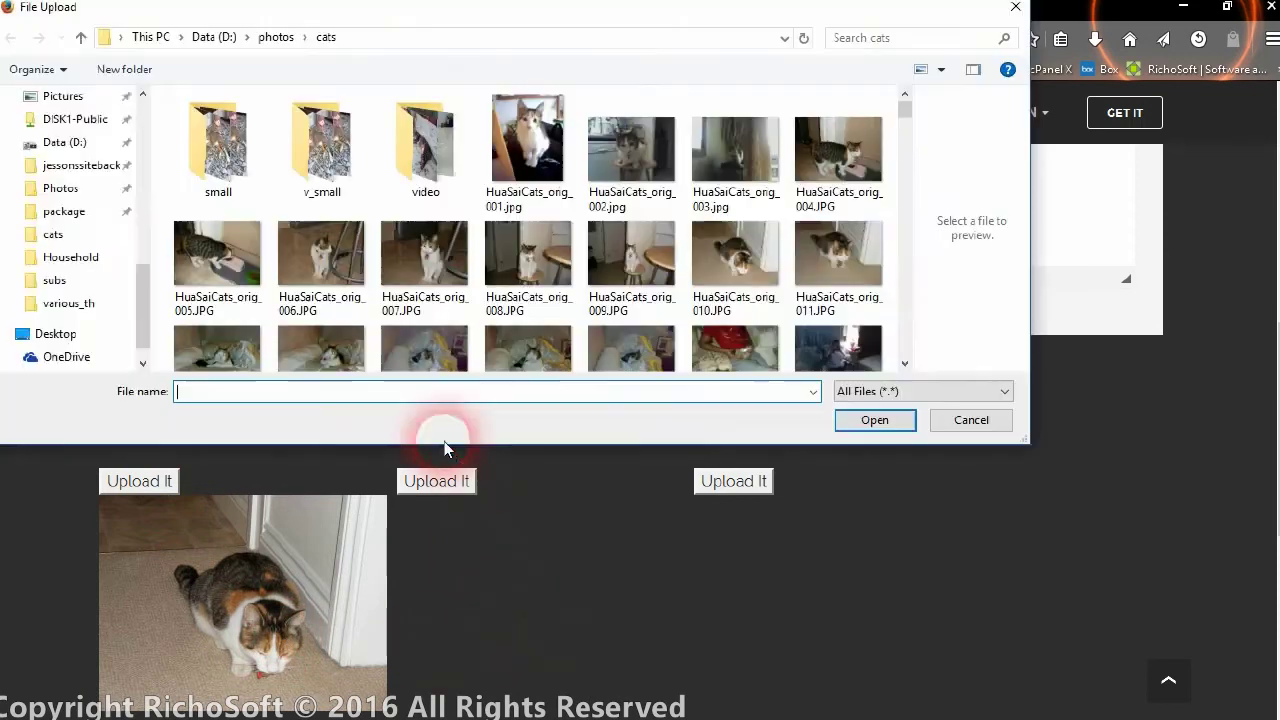
pyautogui.click(345, 262)
pyautogui.click(900, 425)
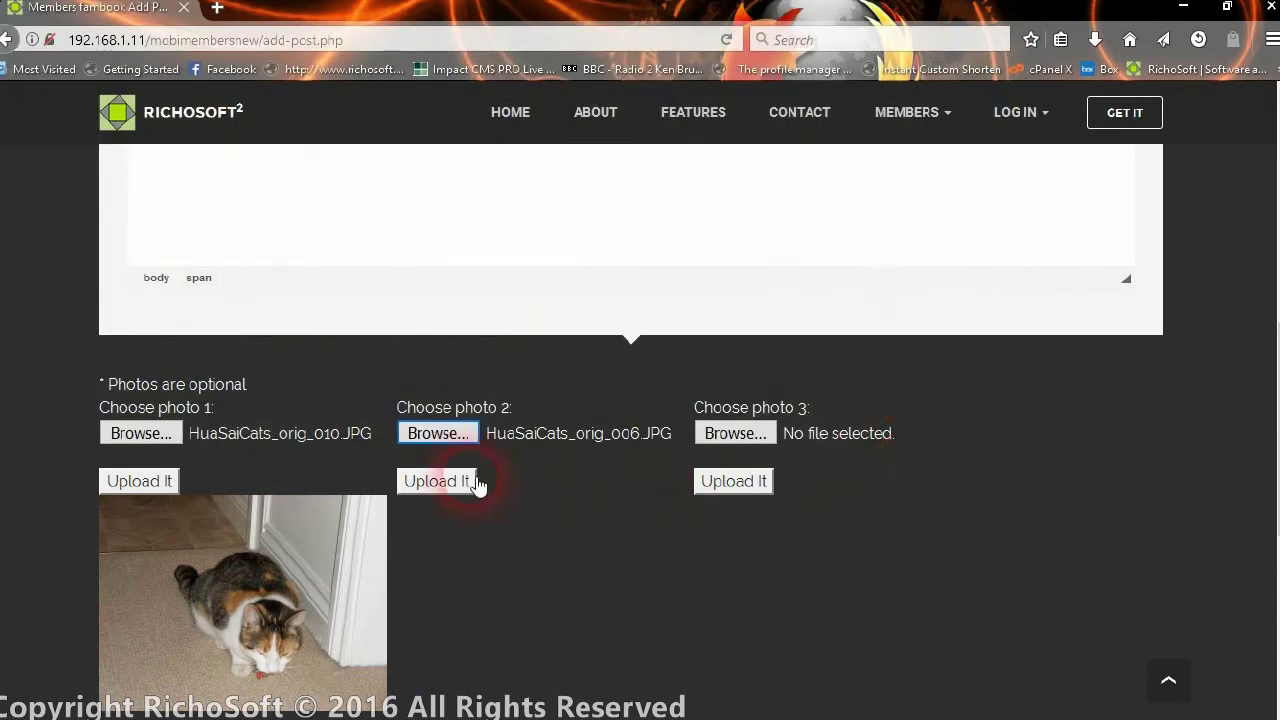
pyautogui.click(440, 481)
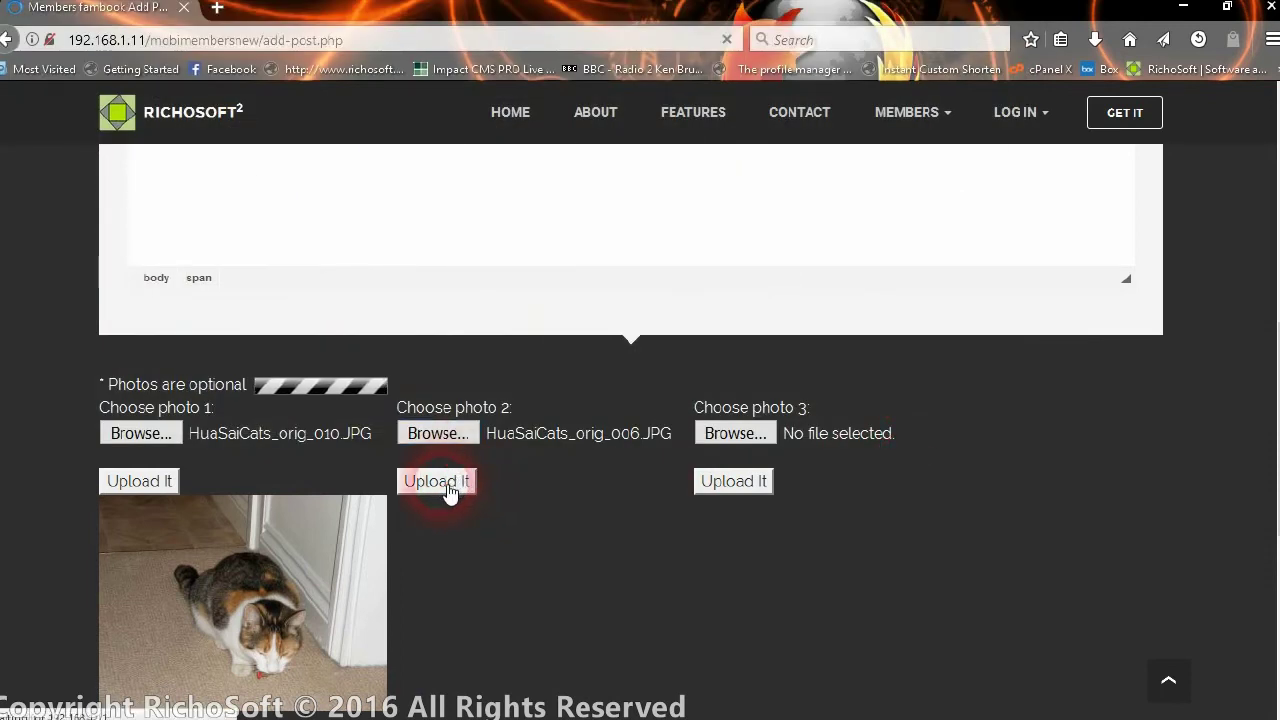
pyautogui.click(733, 425)
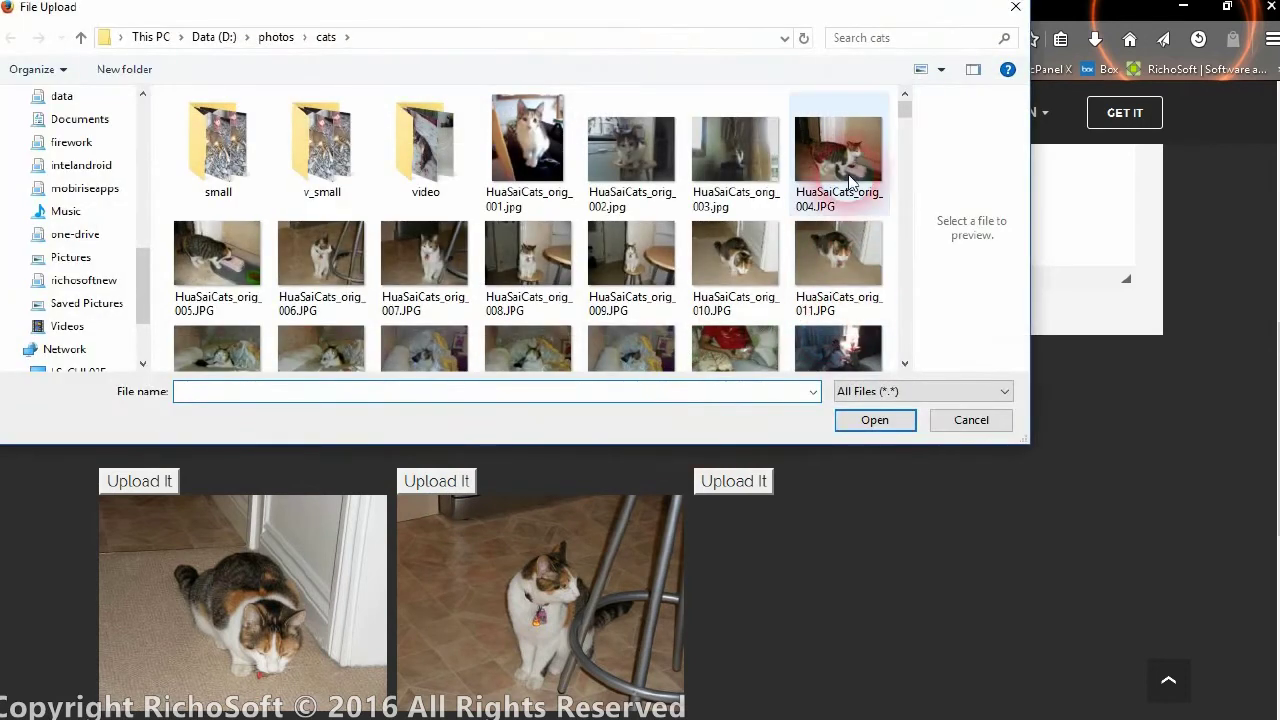
pyautogui.click(850, 180)
pyautogui.click(872, 421)
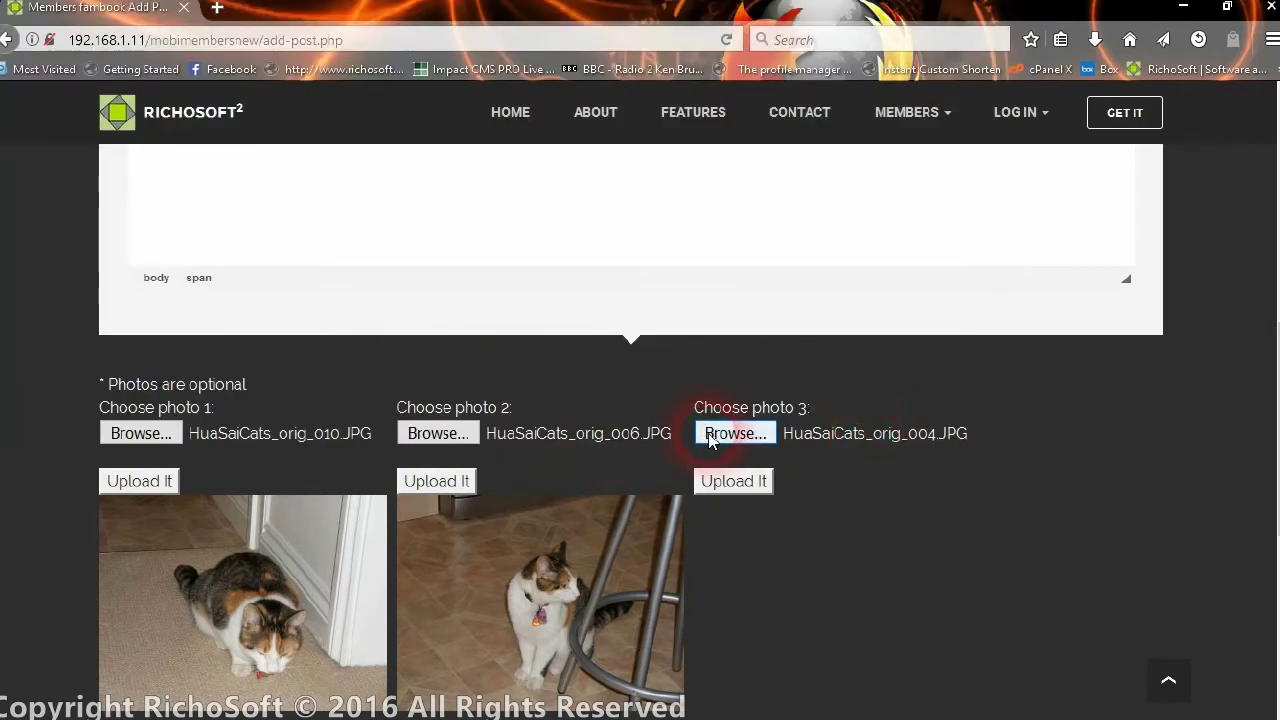
pyautogui.click(730, 482)
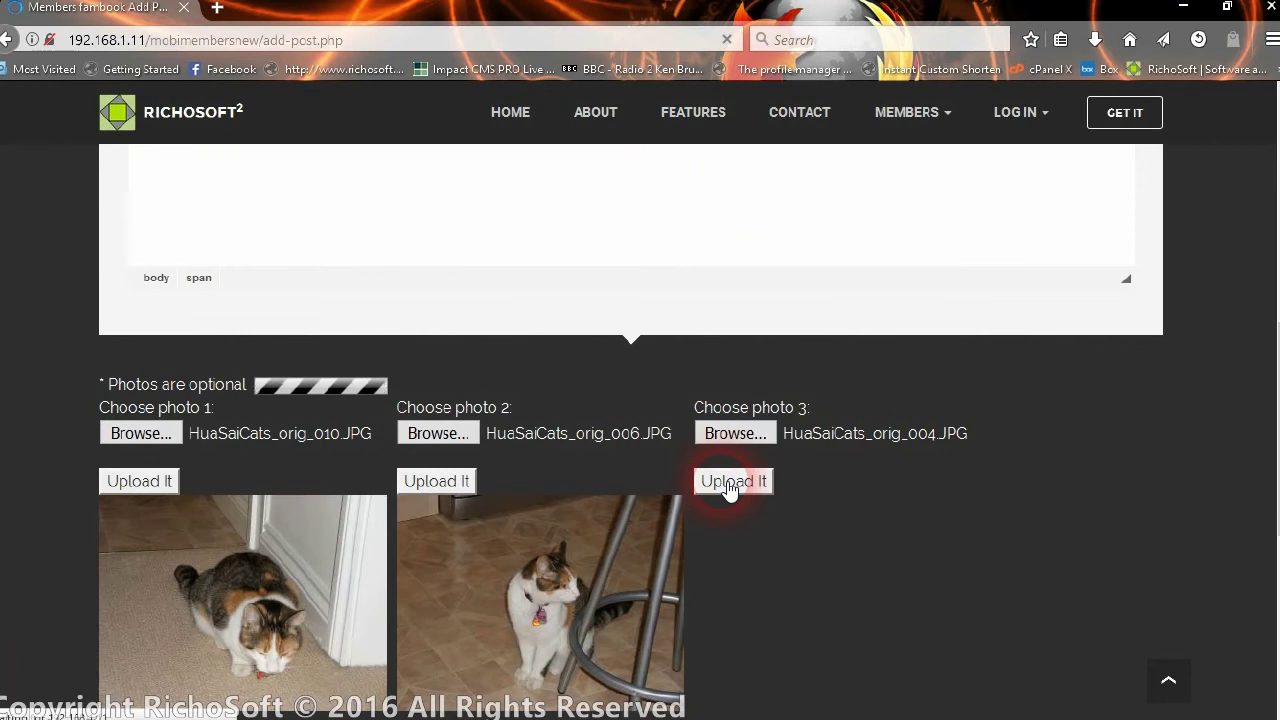
pyautogui.scroll(-3, 846, 452)
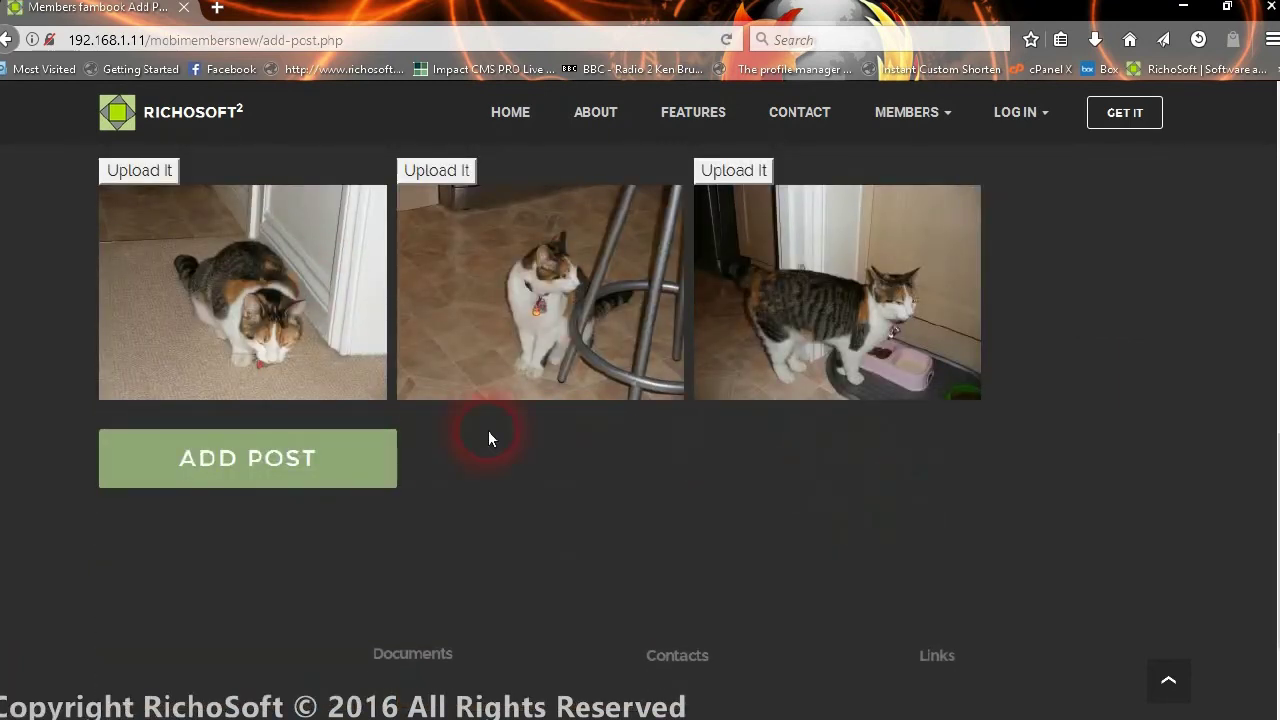
# - Submit the post and dismiss the 'too short' error
pyautogui.scroll(6, 525, 280)
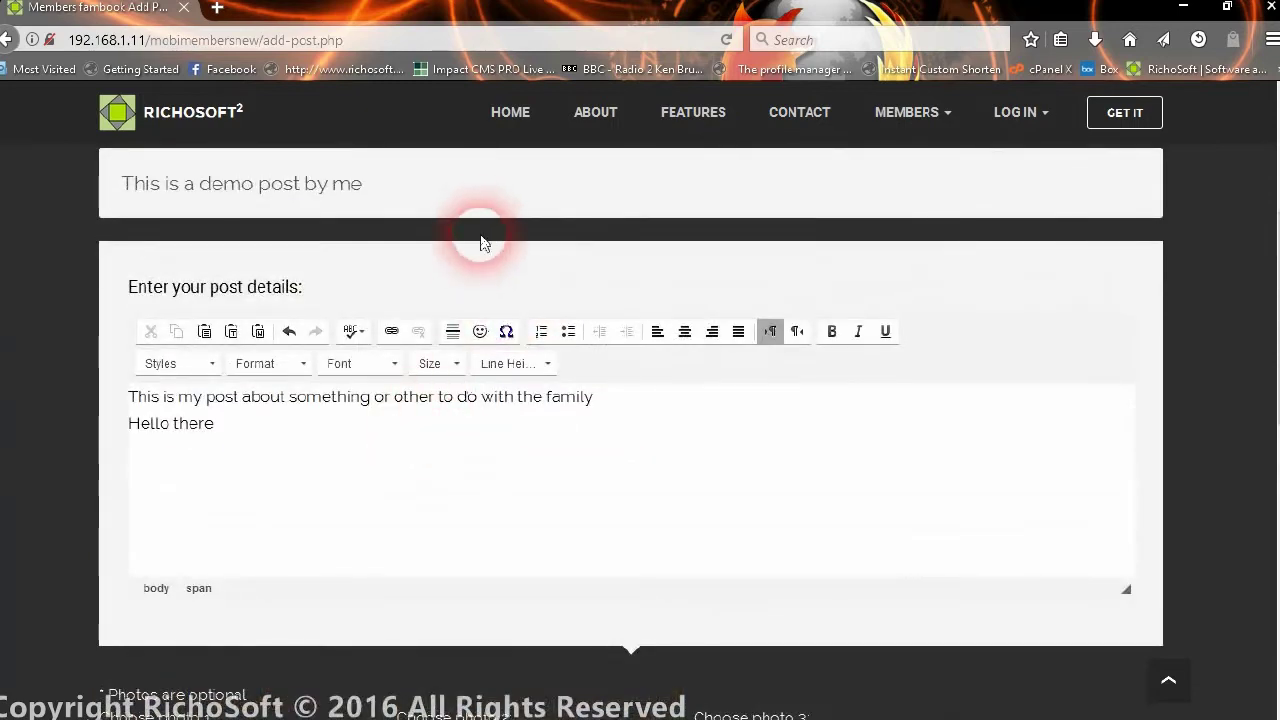
pyautogui.scroll(-3, 437, 514)
pyautogui.scroll(-2, 326, 584)
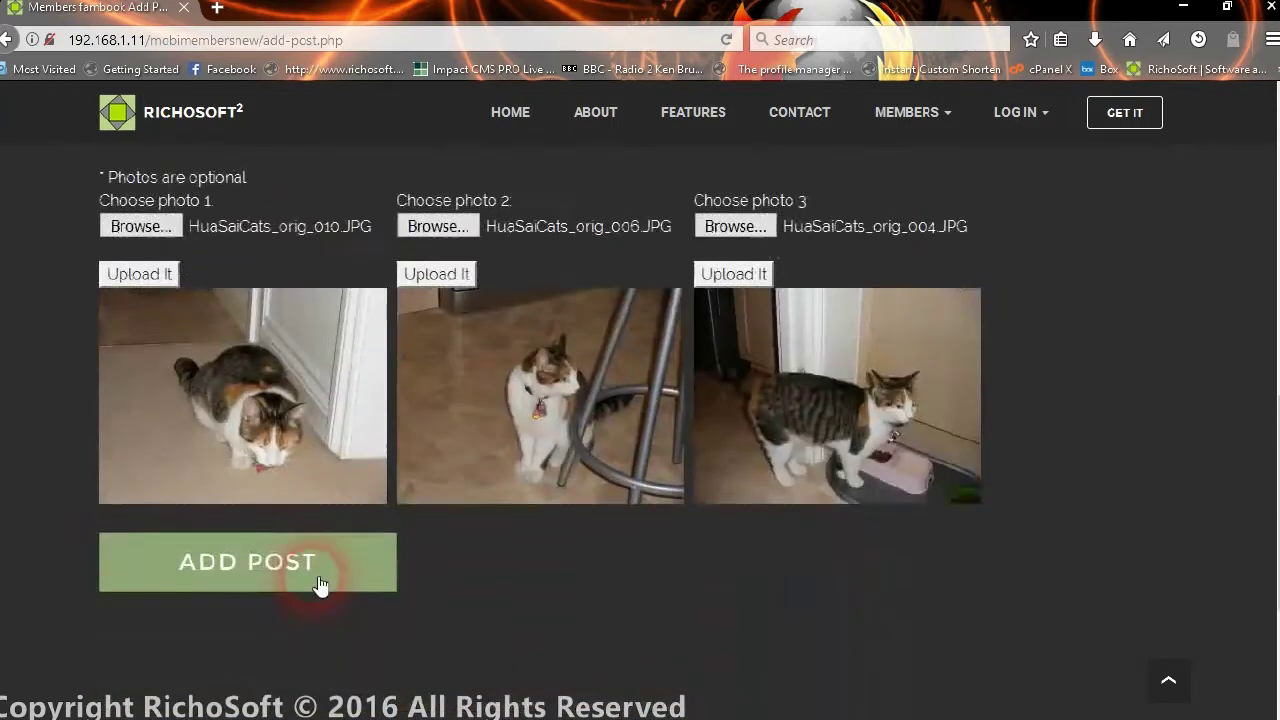
pyautogui.click(312, 575)
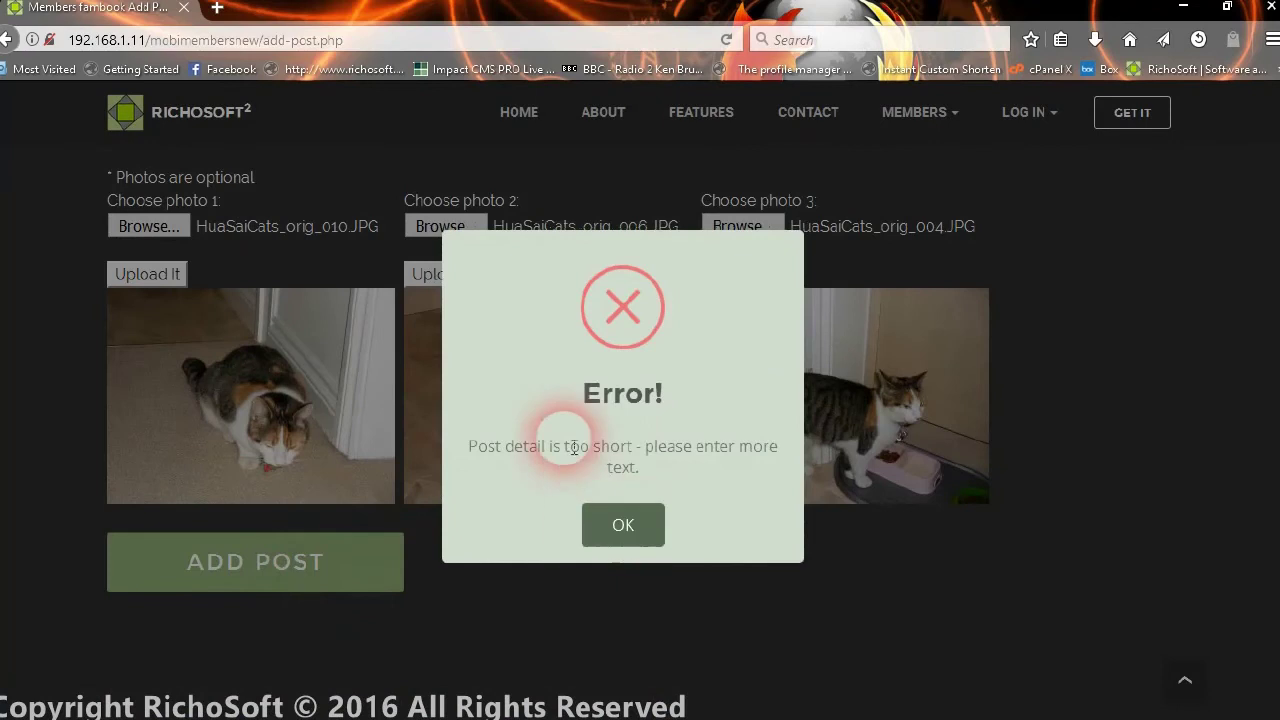
pyautogui.click(610, 549)
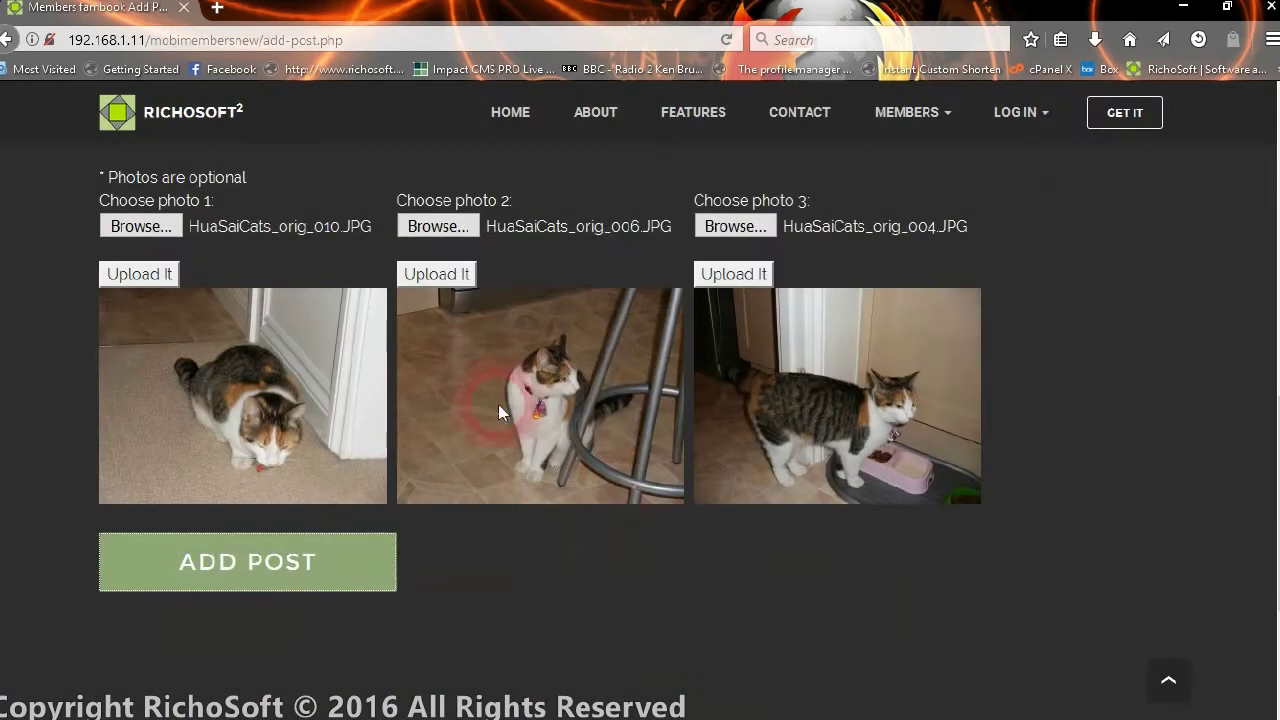
# - Add the line 'Please let me know what you think' and publish the post
pyautogui.scroll(4, 495, 395)
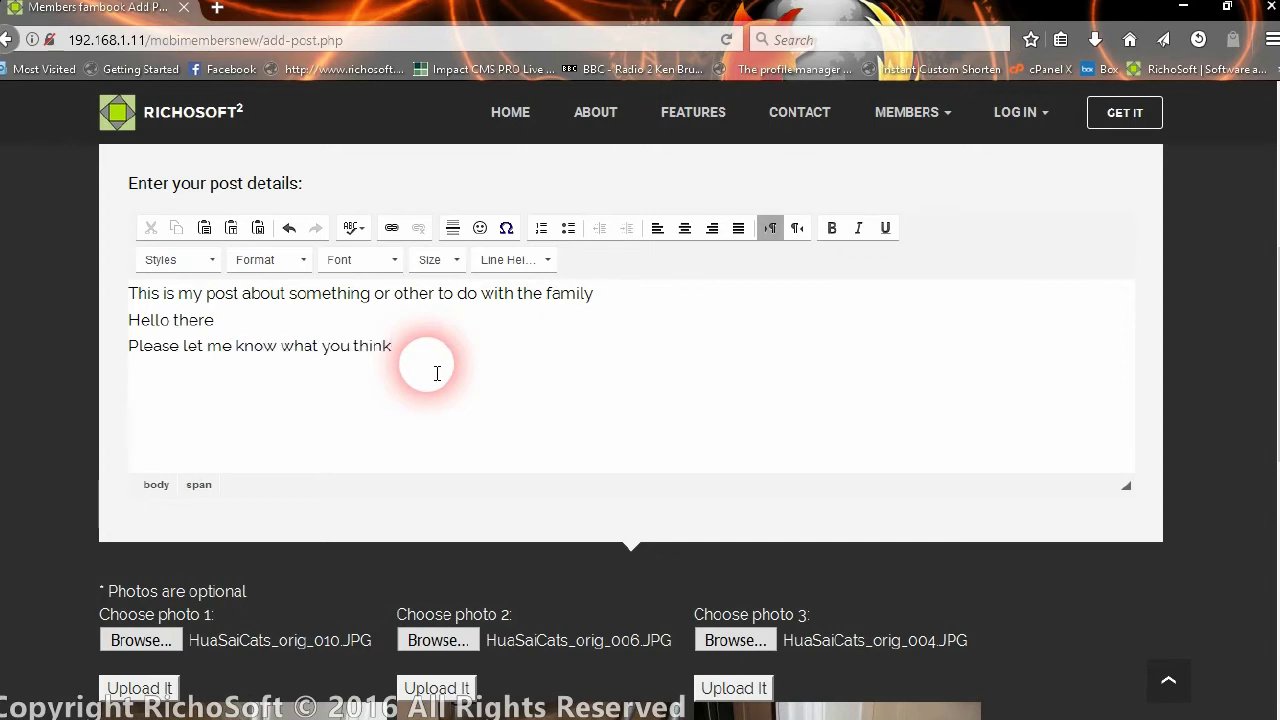
pyautogui.scroll(-5, 700, 350)
pyautogui.click(272, 461)
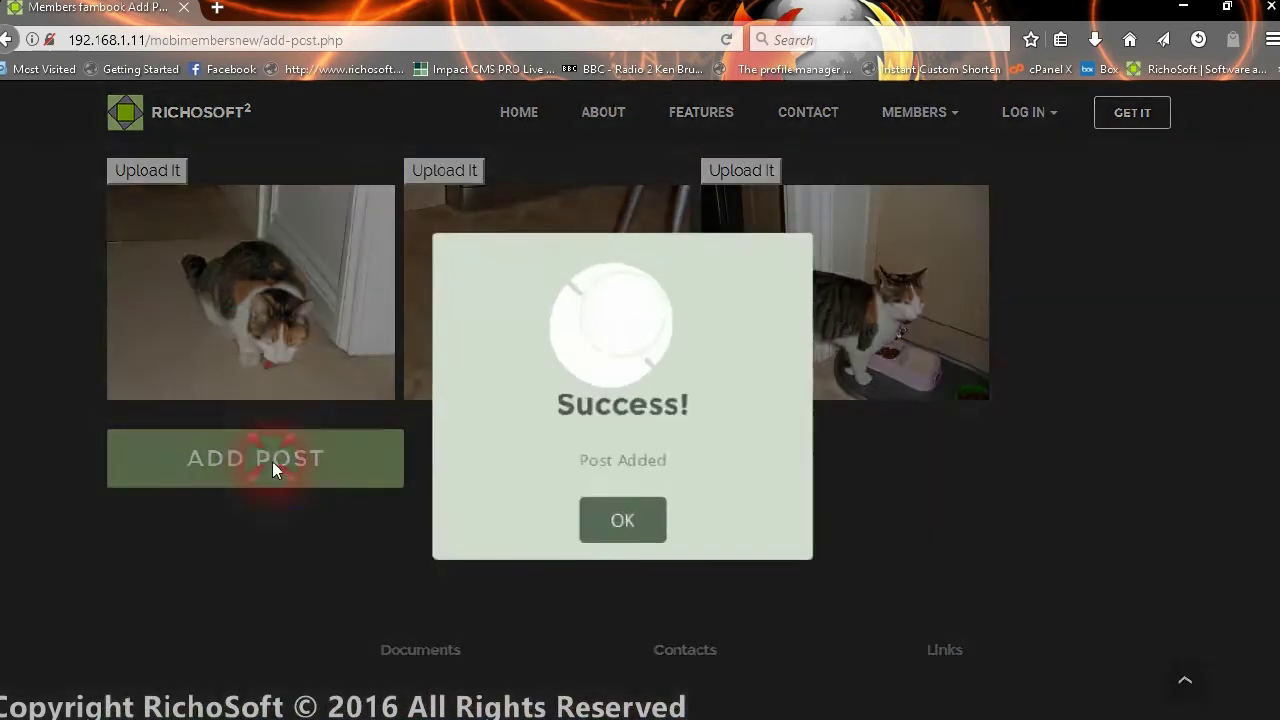
pyautogui.click(634, 532)
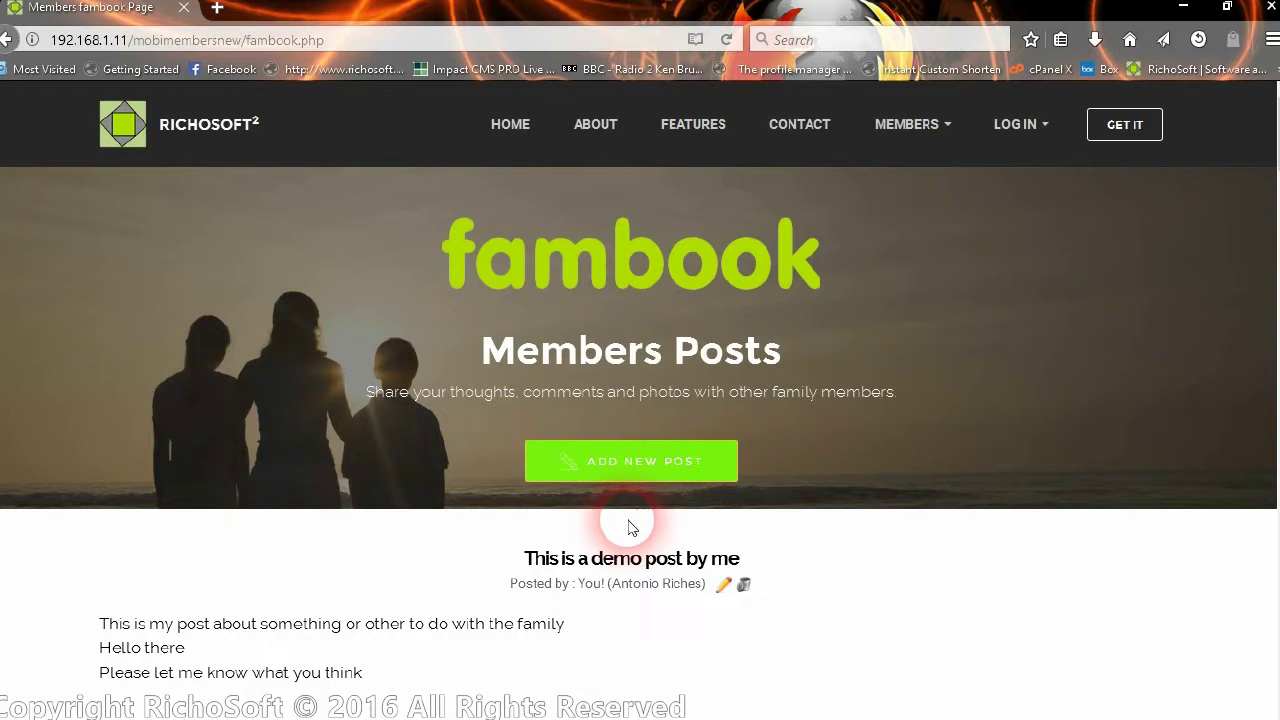
# - Like the post 'This is a demo post by me' and acknowledge the Success notice
pyautogui.scroll(-2, 627, 520)
pyautogui.scroll(-3, 623, 514)
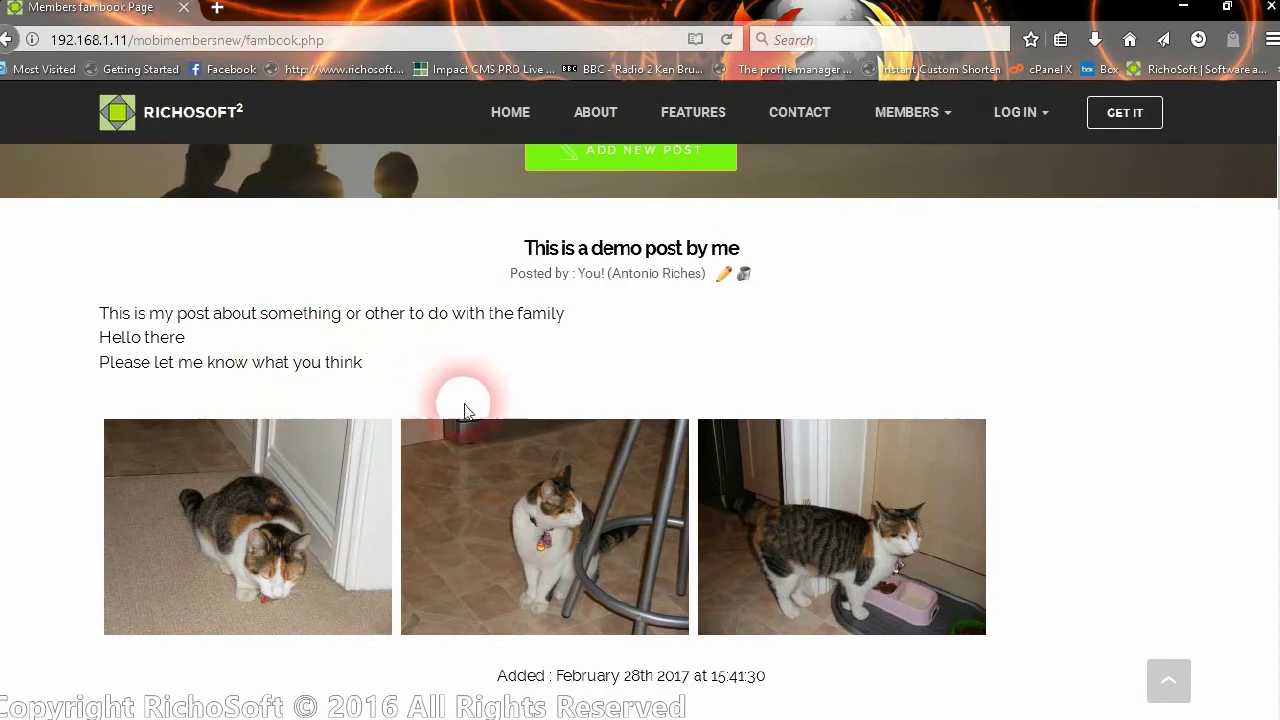
pyautogui.scroll(-3, 467, 441)
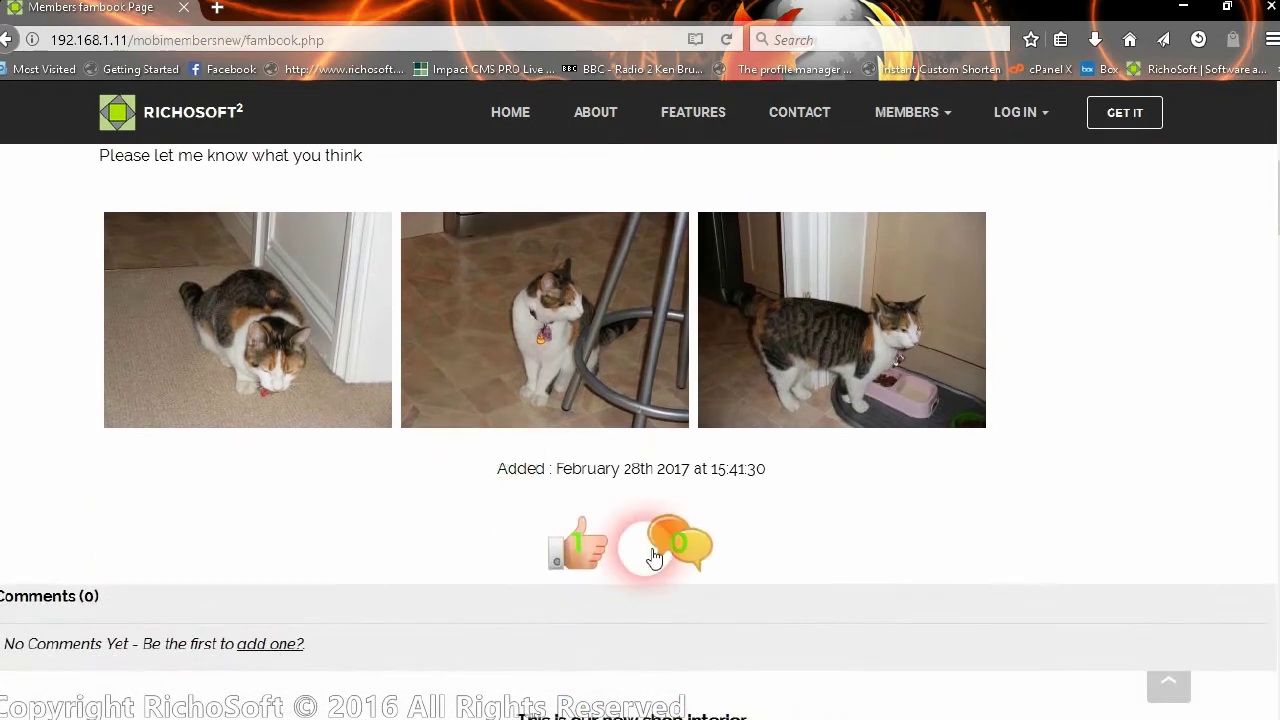
pyautogui.scroll(6, 652, 553)
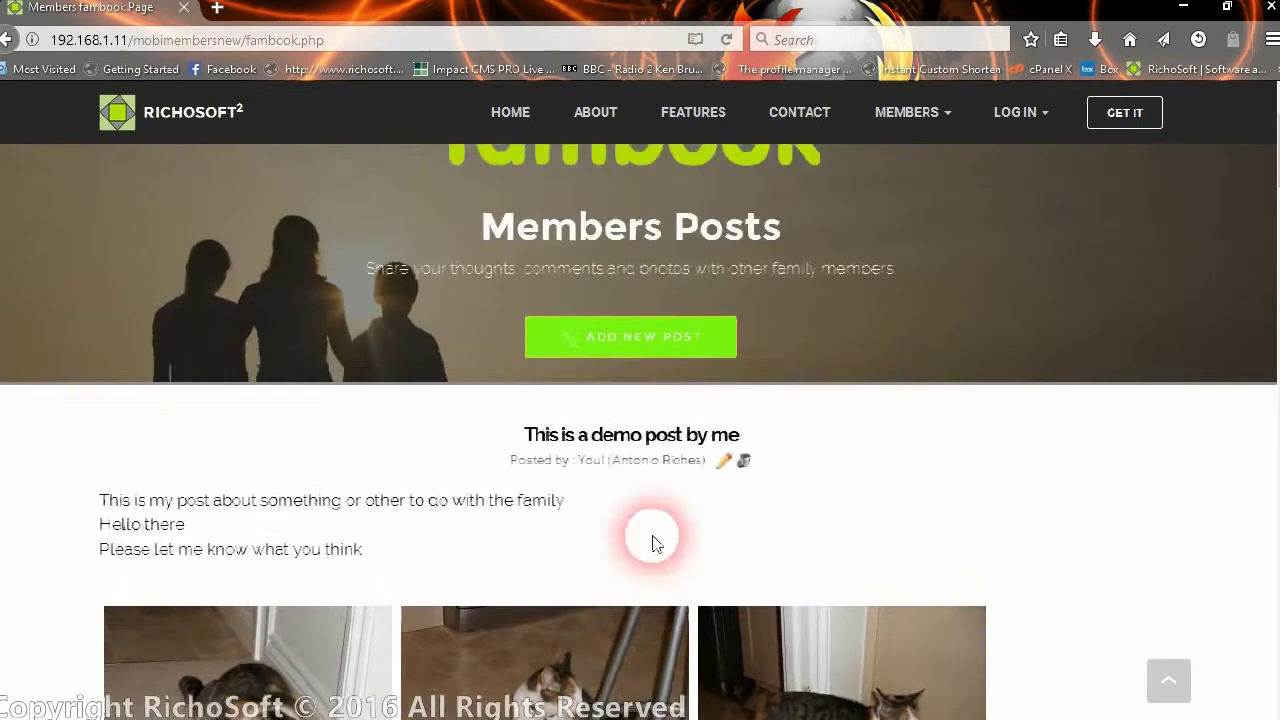
pyautogui.scroll(-9, 654, 545)
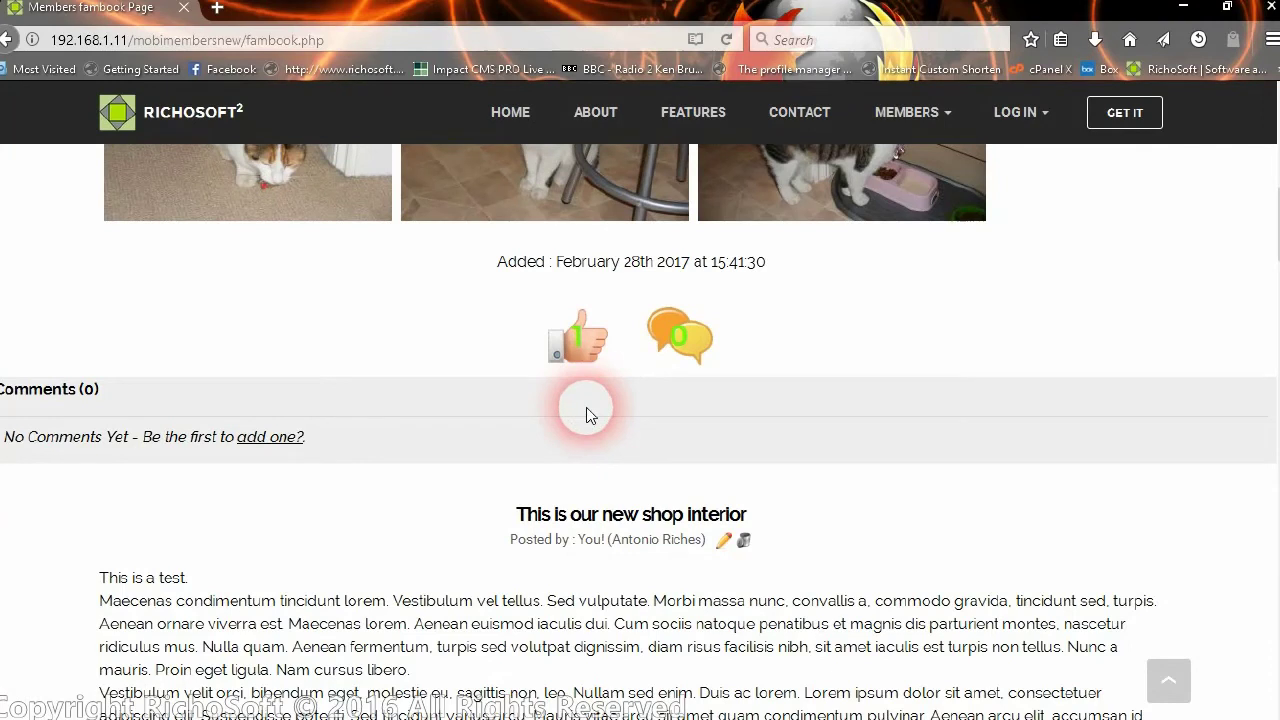
pyautogui.click(578, 345)
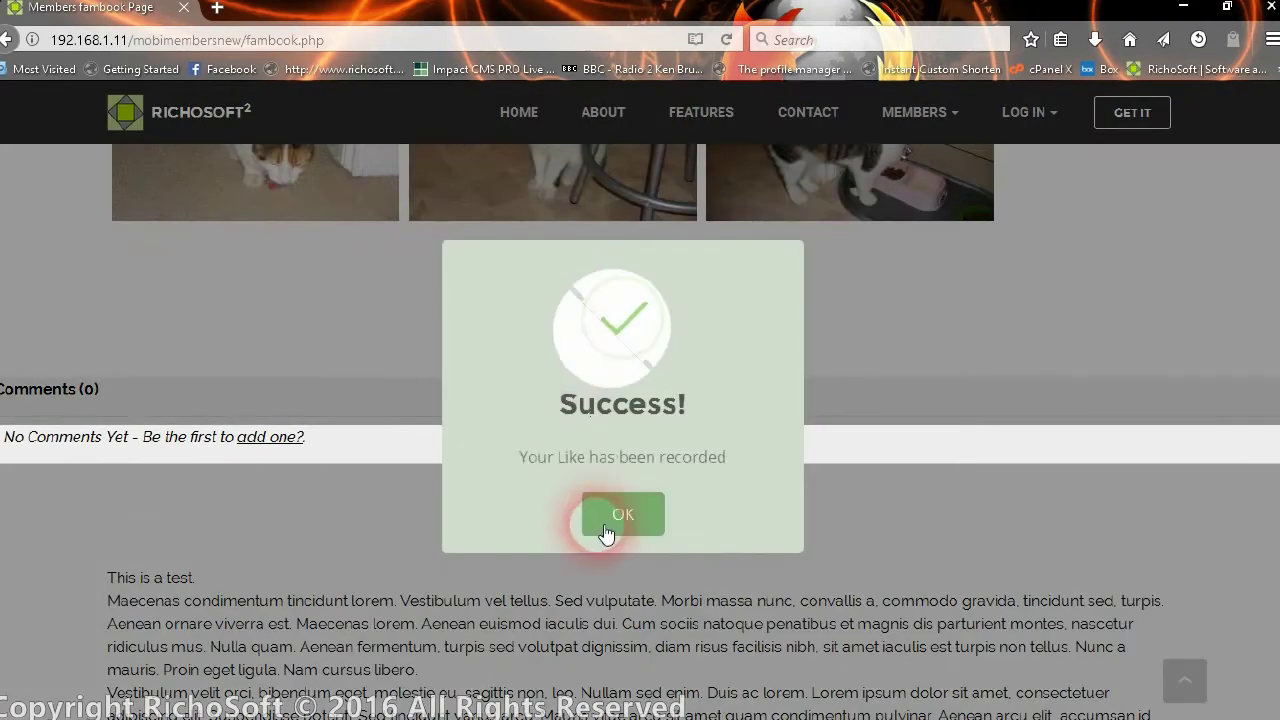
pyautogui.click(605, 533)
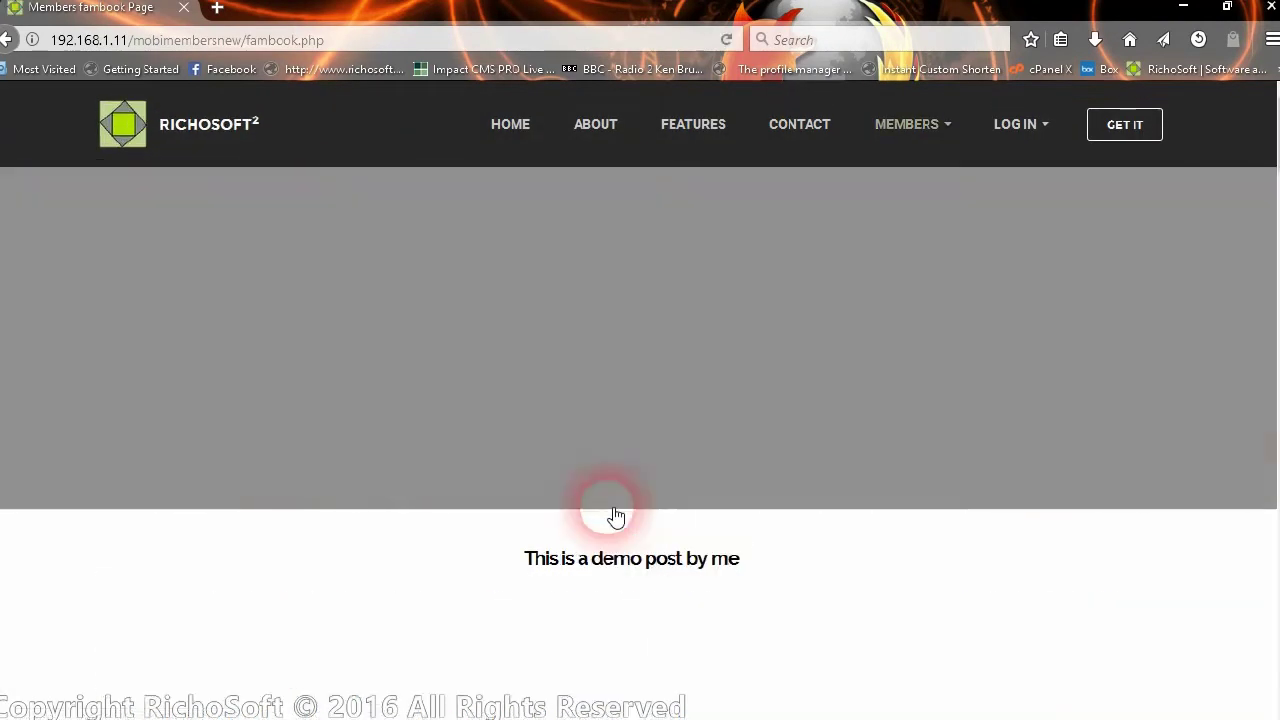
# - Edit the demo post and upload HuaSaiCats_orig_005.JPG as its new photo 1
pyautogui.scroll(-4, 615, 516)
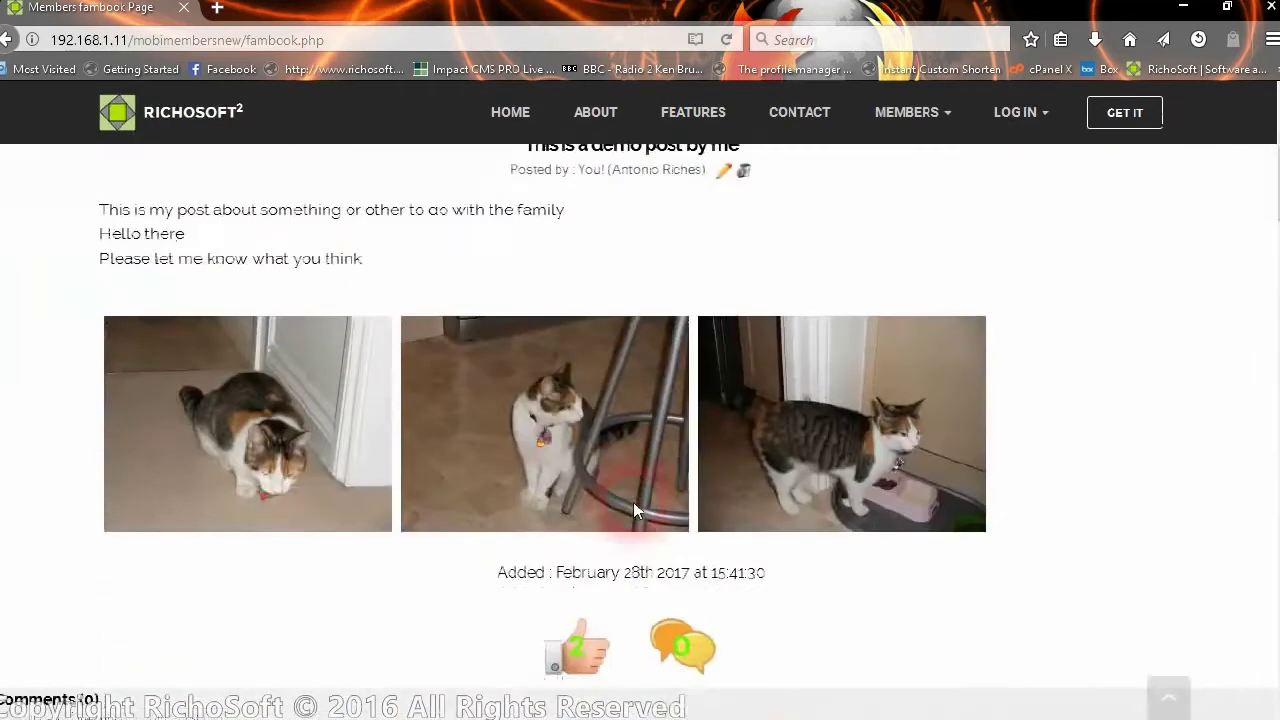
pyautogui.scroll(4, 725, 467)
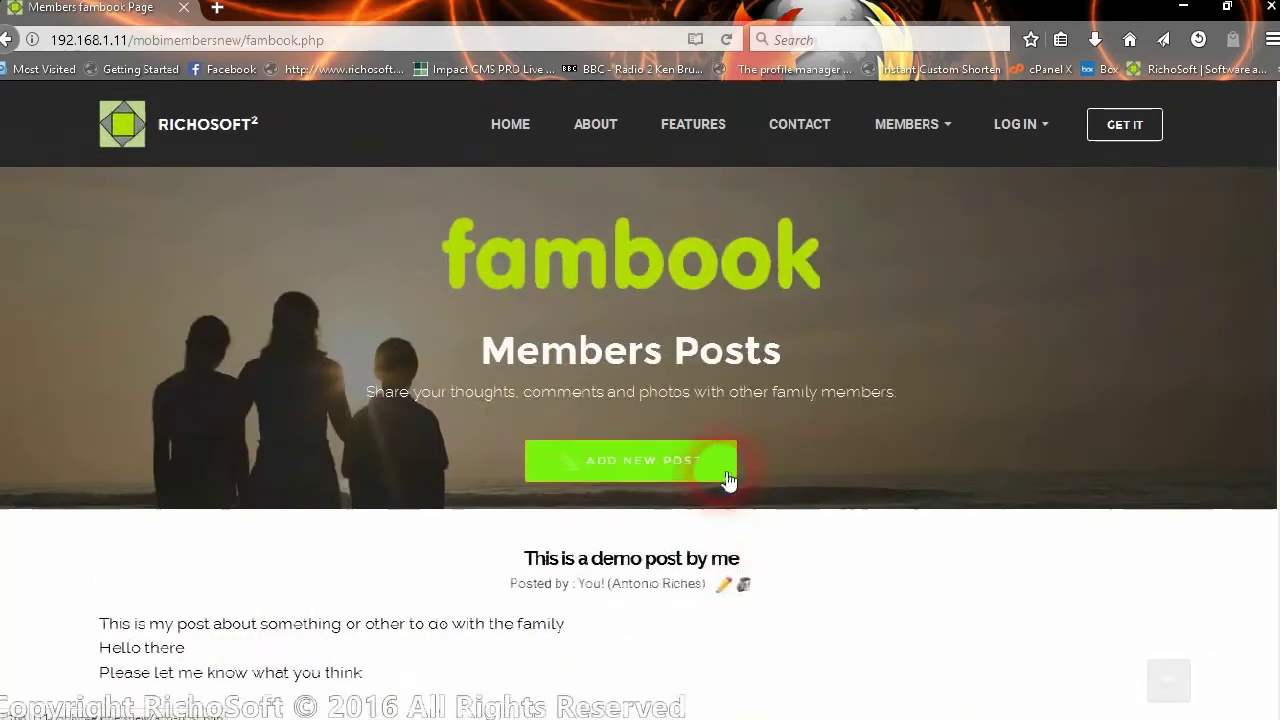
pyautogui.click(724, 588)
pyautogui.scroll(-3, 714, 530)
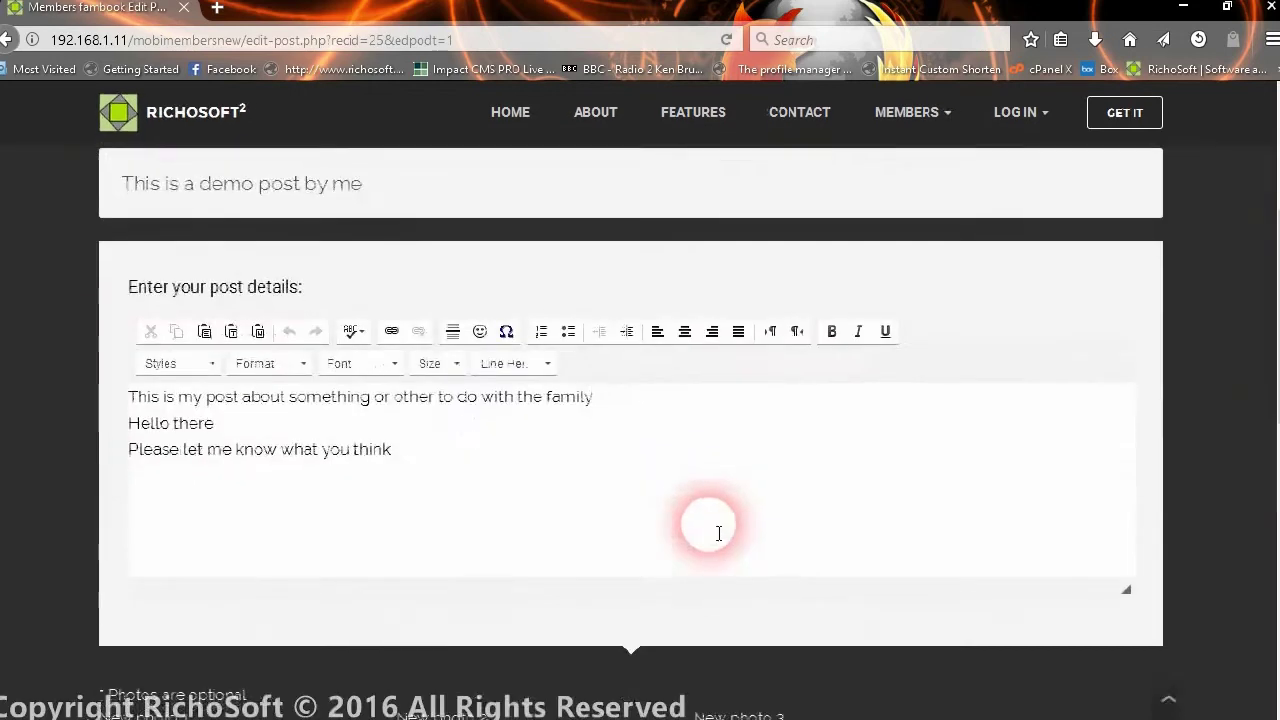
pyautogui.scroll(-5, 650, 645)
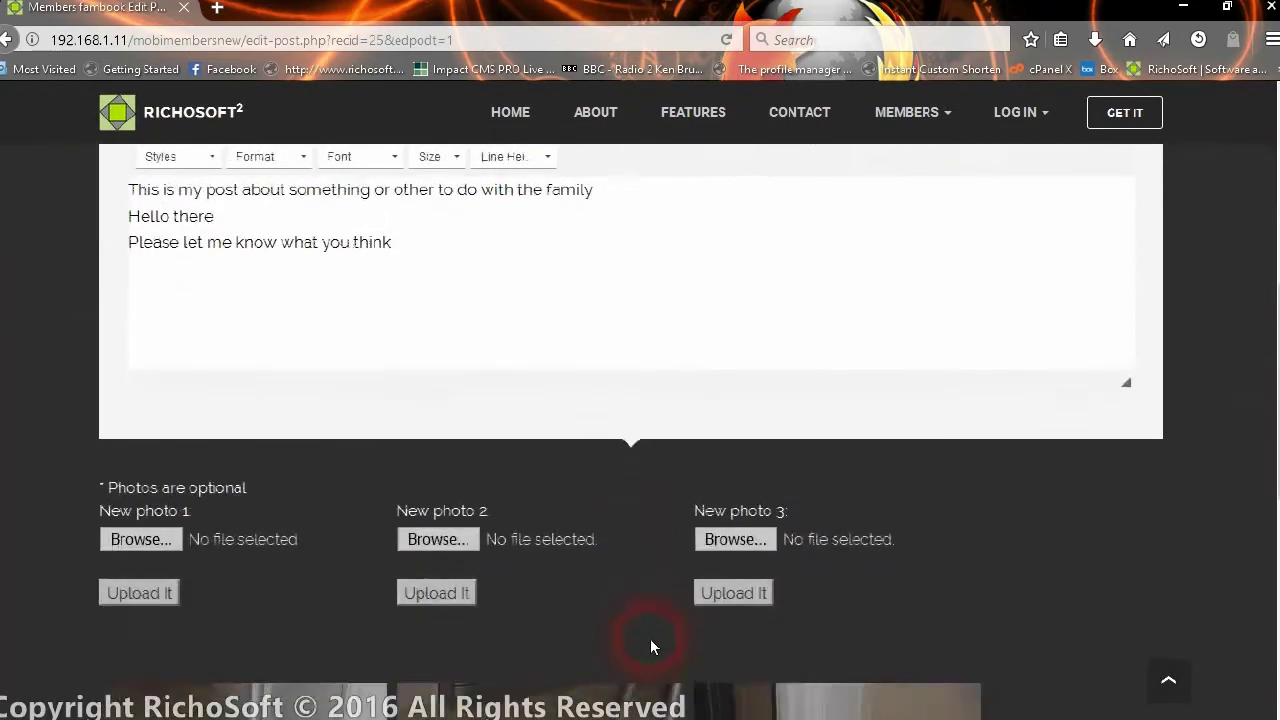
pyautogui.scroll(-1, 648, 645)
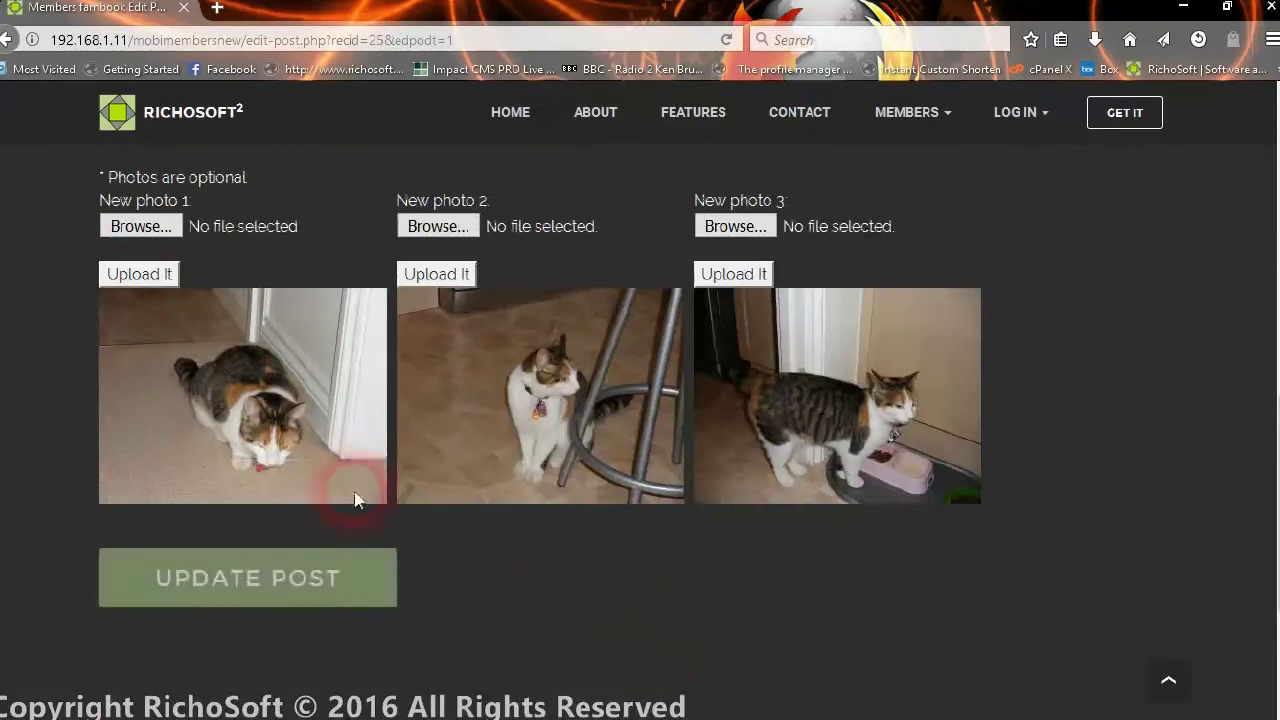
pyautogui.click(140, 226)
pyautogui.click(314, 263)
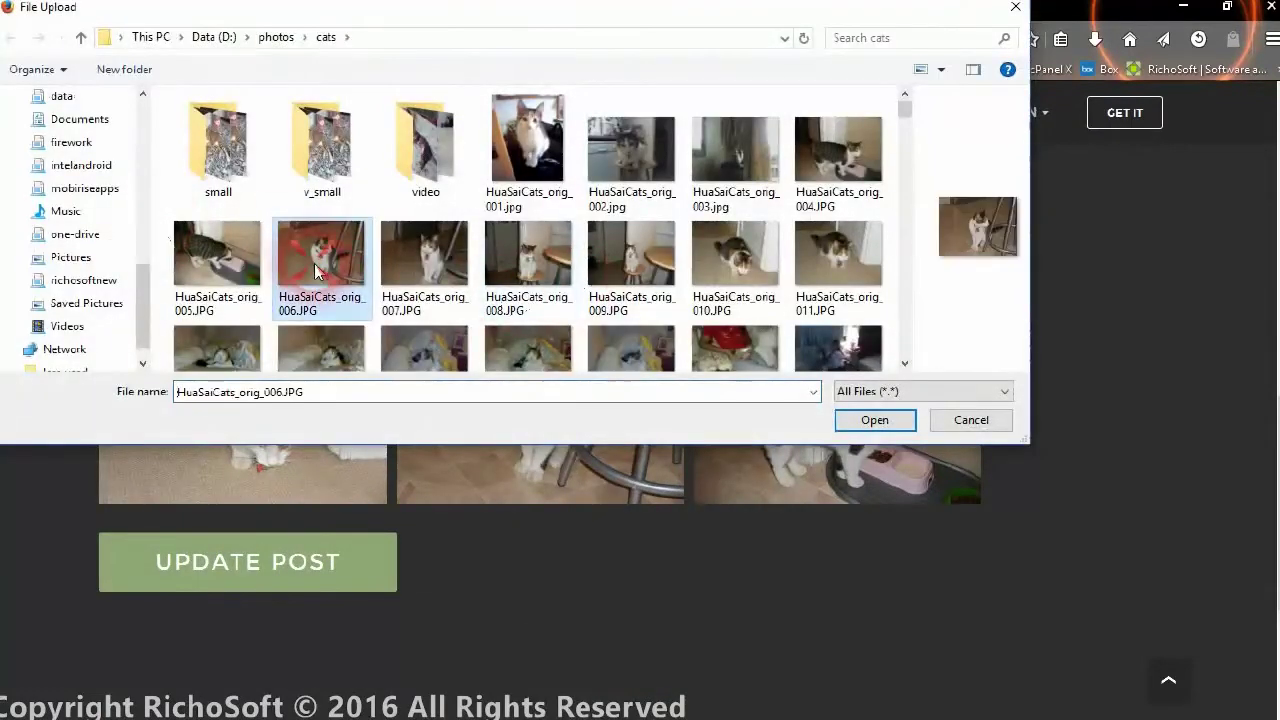
pyautogui.click(210, 258)
pyautogui.click(850, 431)
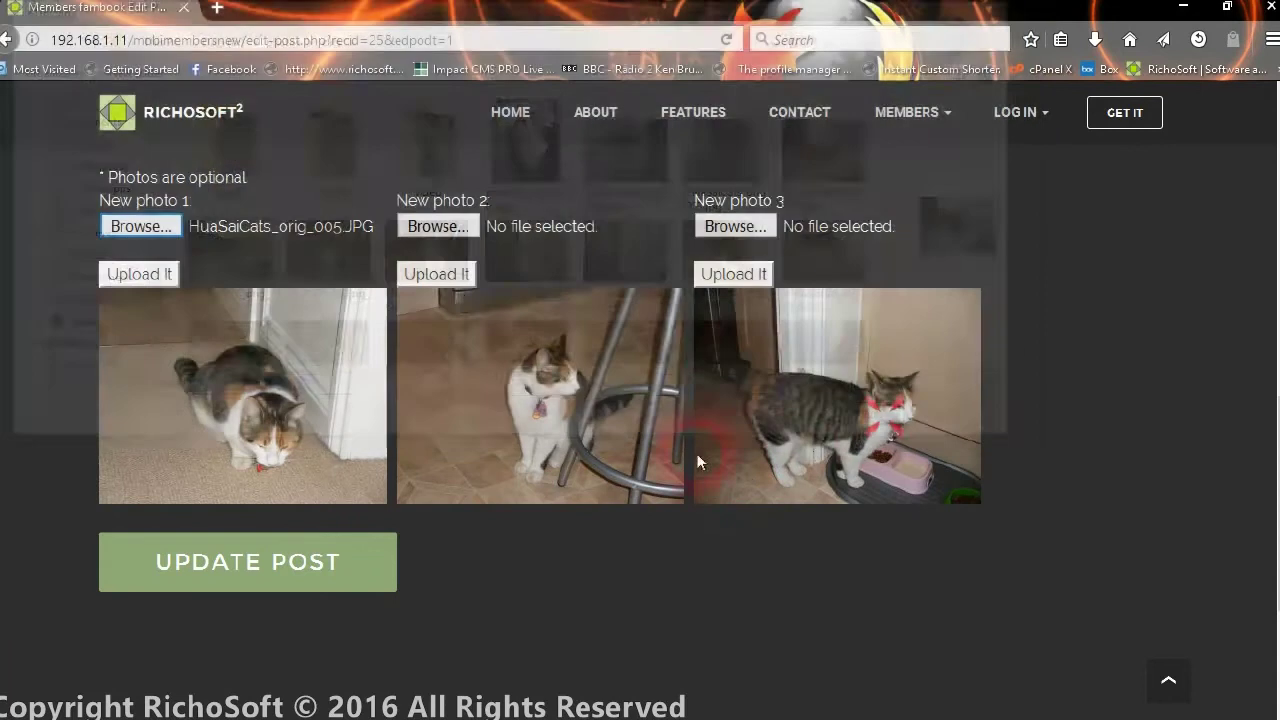
pyautogui.click(164, 284)
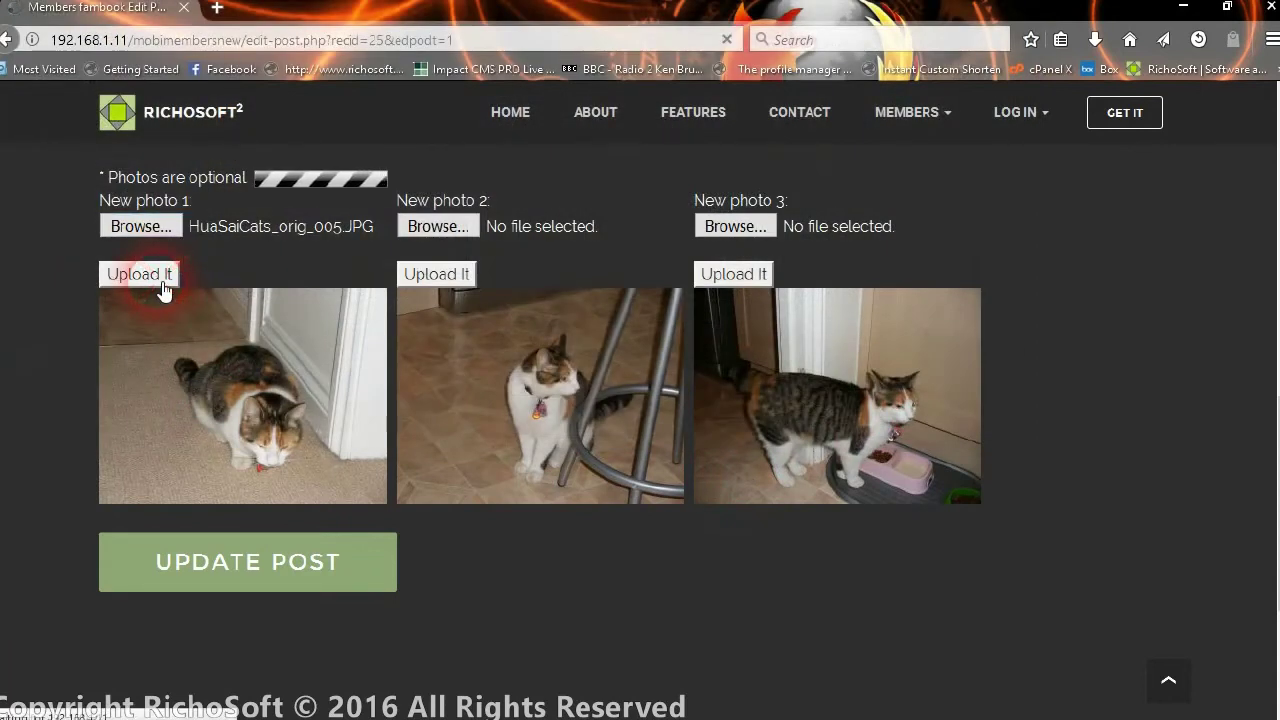
# - Save the post edits, then scroll through the stream to check the demo post's three cat photos
pyautogui.click(331, 571)
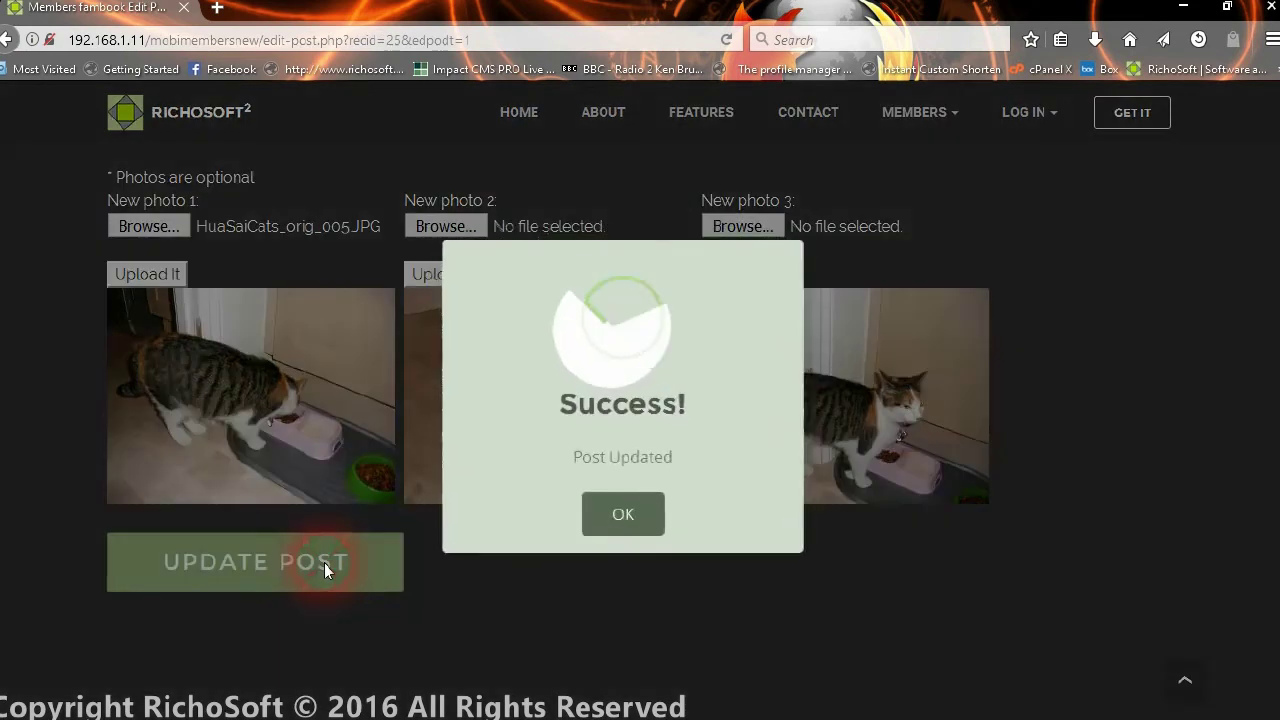
pyautogui.click(608, 536)
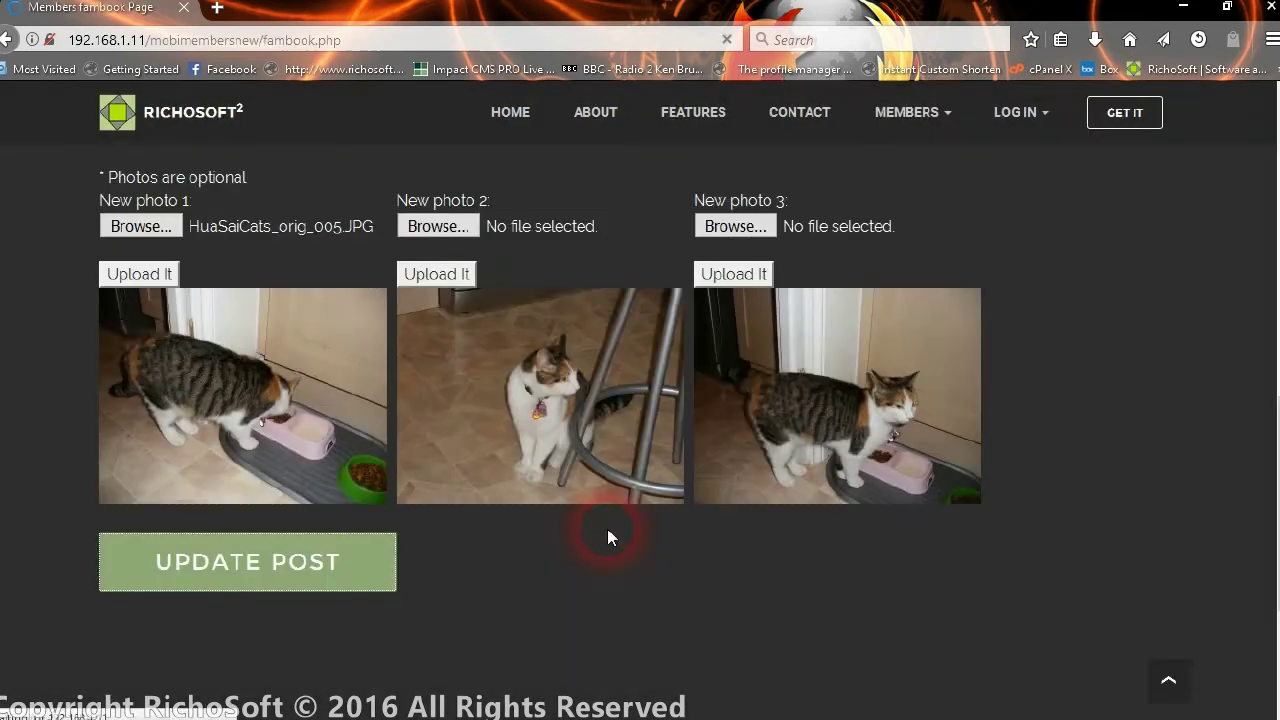
pyautogui.scroll(-4, 605, 535)
pyautogui.scroll(-3, 605, 535)
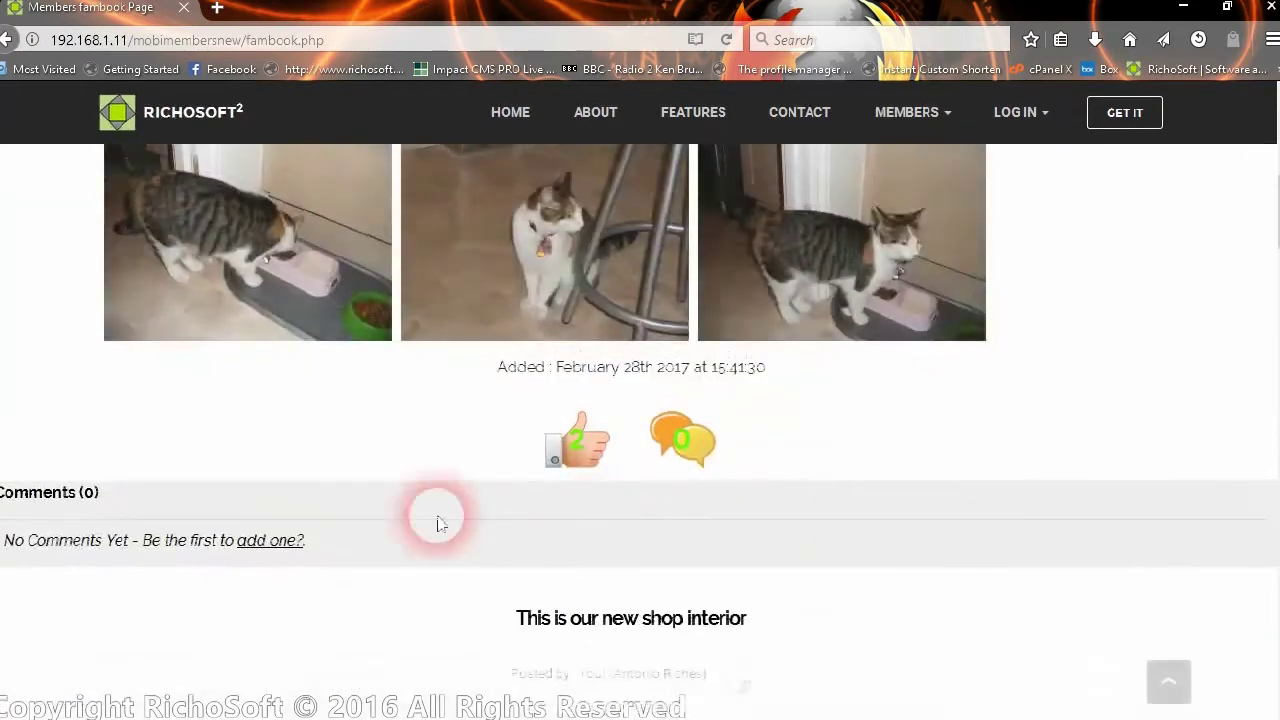
pyautogui.scroll(5, 737, 335)
pyautogui.scroll(2, 737, 321)
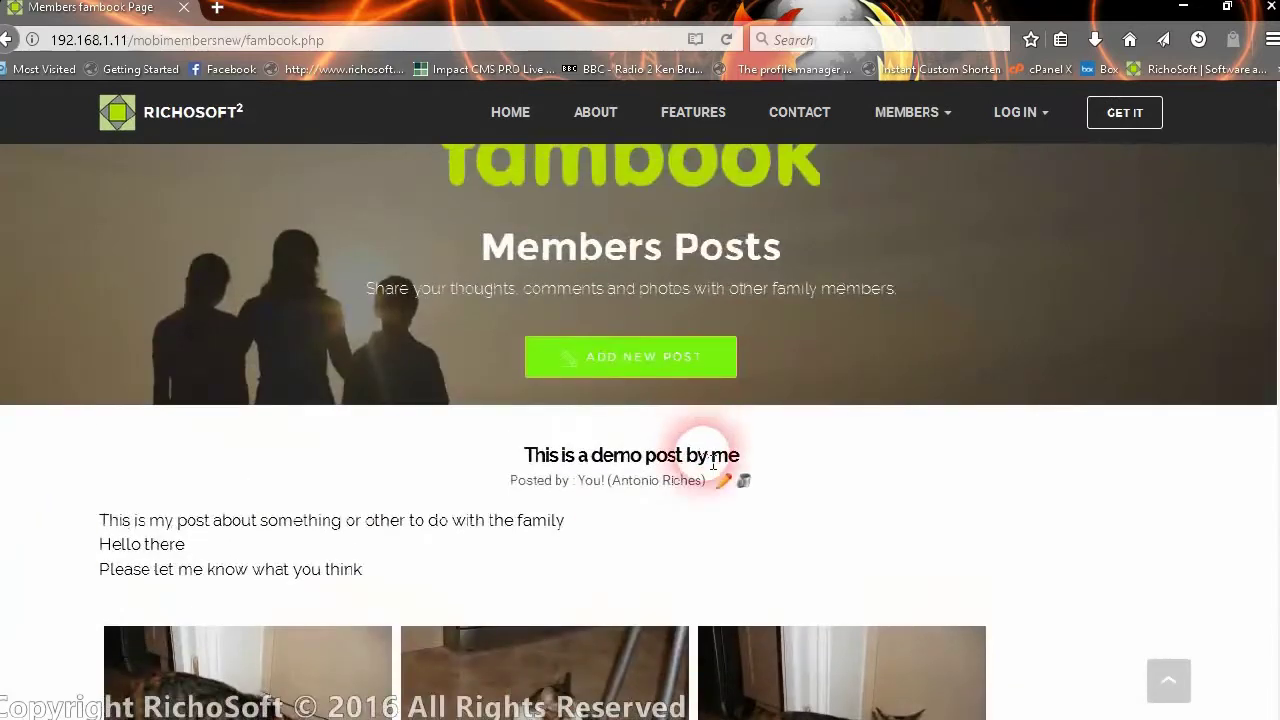
pyautogui.scroll(-2, 865, 531)
pyautogui.scroll(-8, 865, 531)
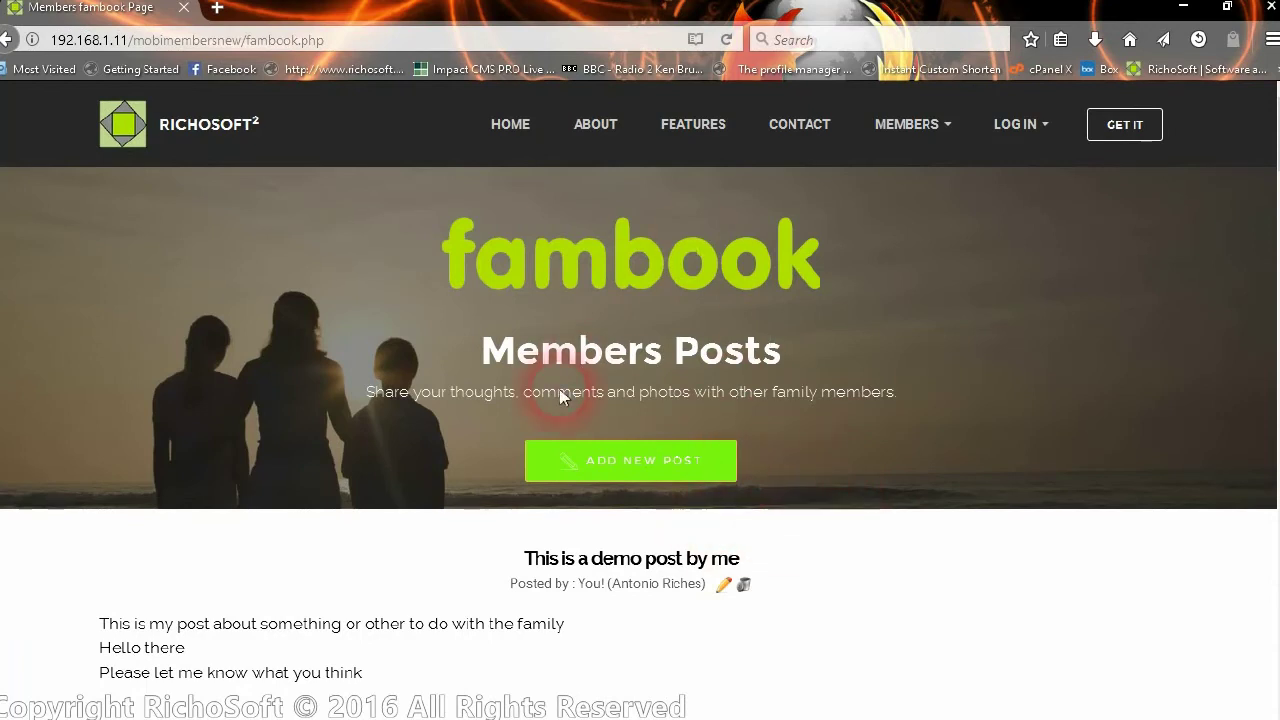
pyautogui.scroll(-3, 730, 520)
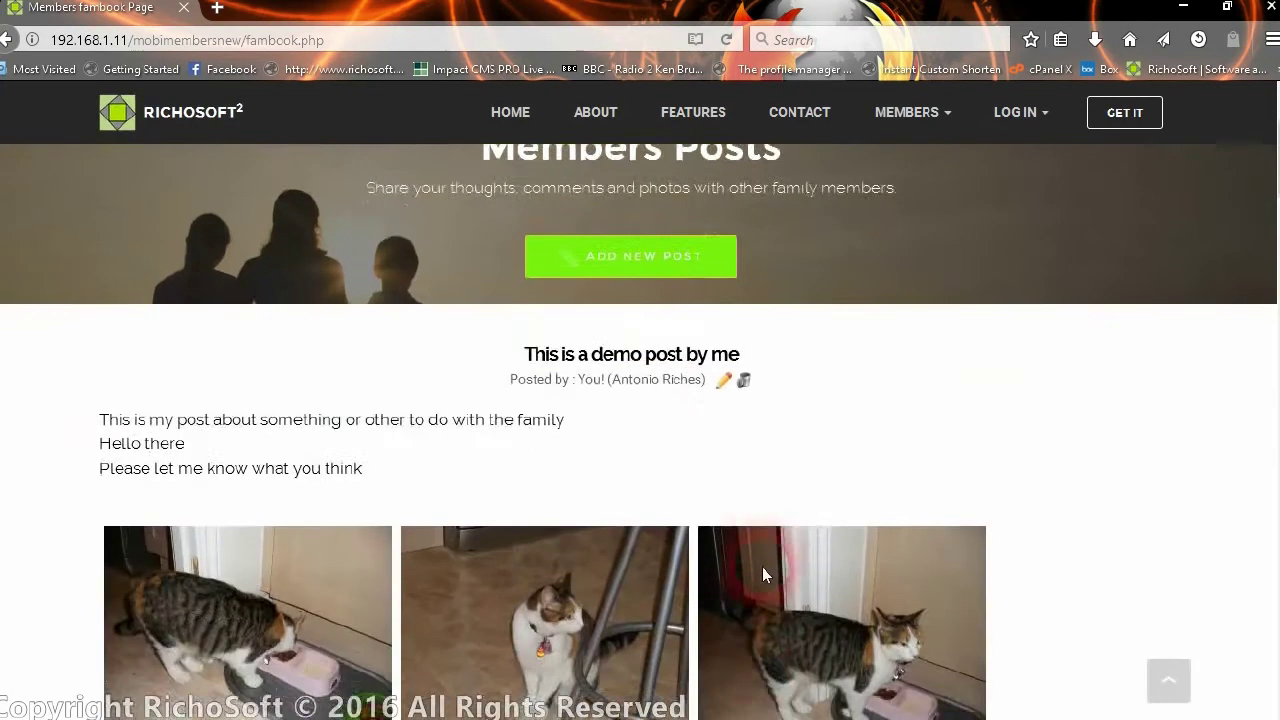
pyautogui.scroll(3, 765, 560)
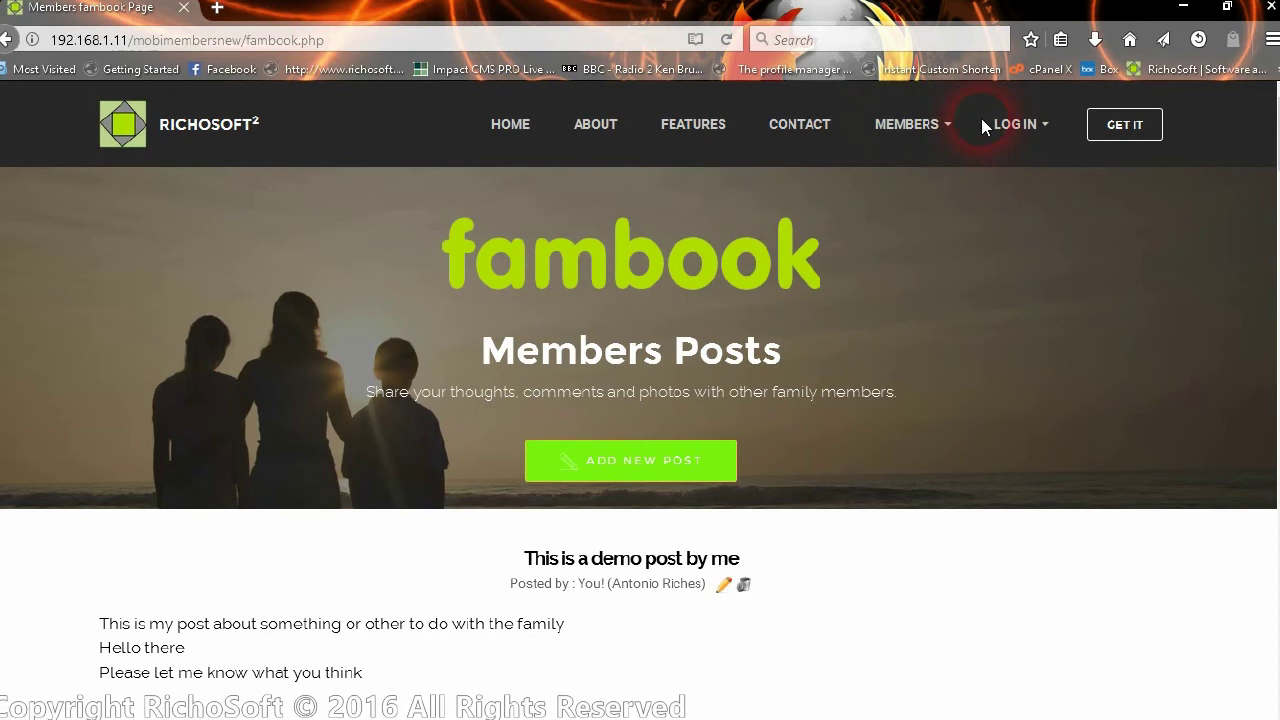
# - Go to MEMBERS > My Account and scroll to the Member Details section
pyautogui.click(901, 124)
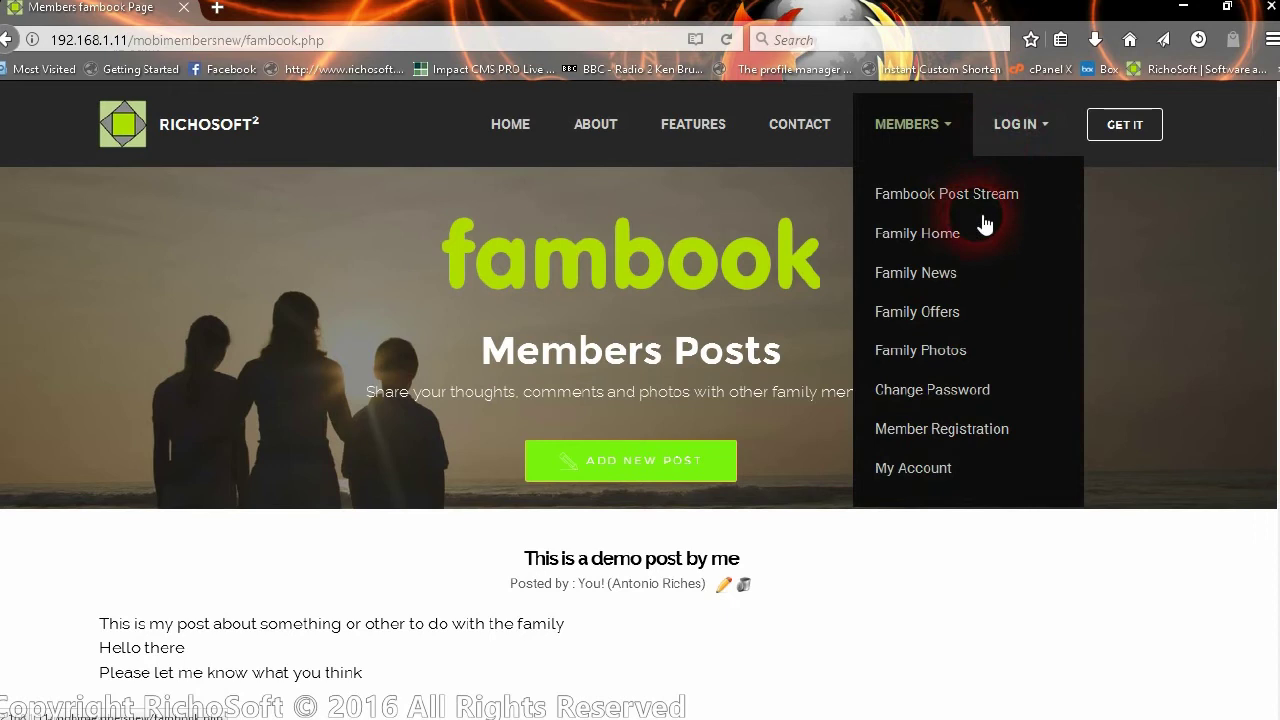
pyautogui.click(1030, 133)
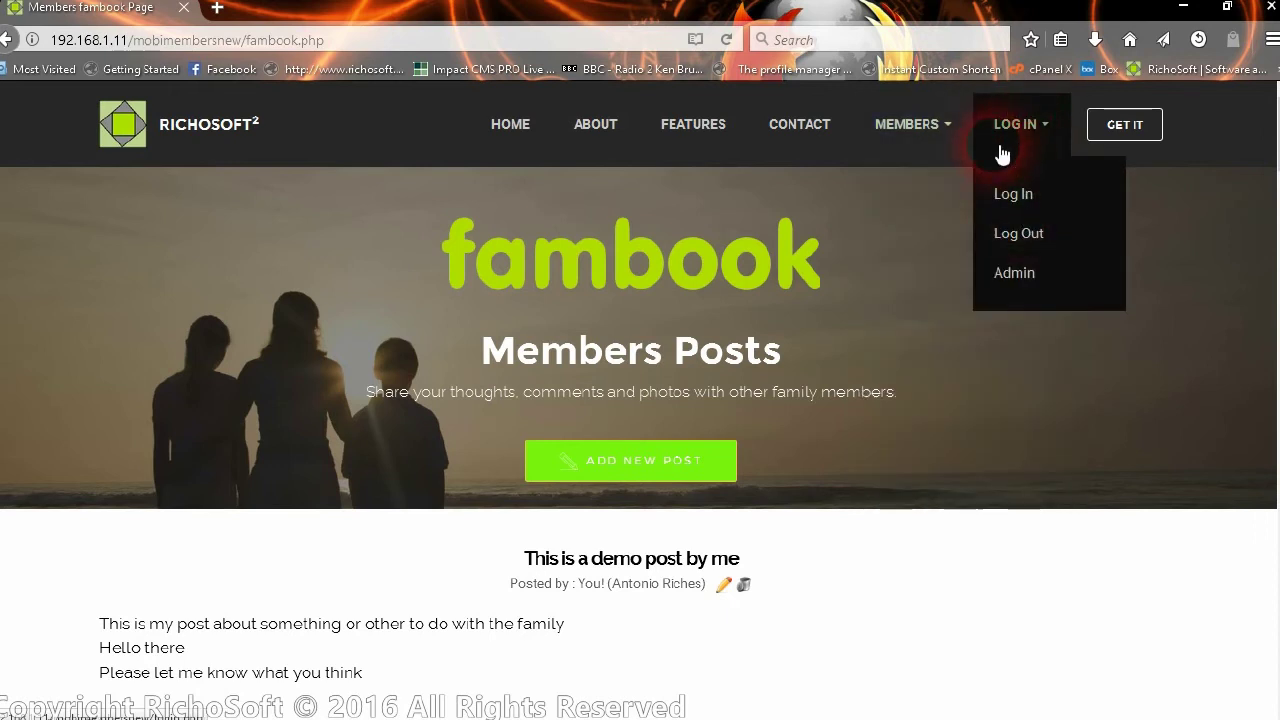
pyautogui.click(926, 128)
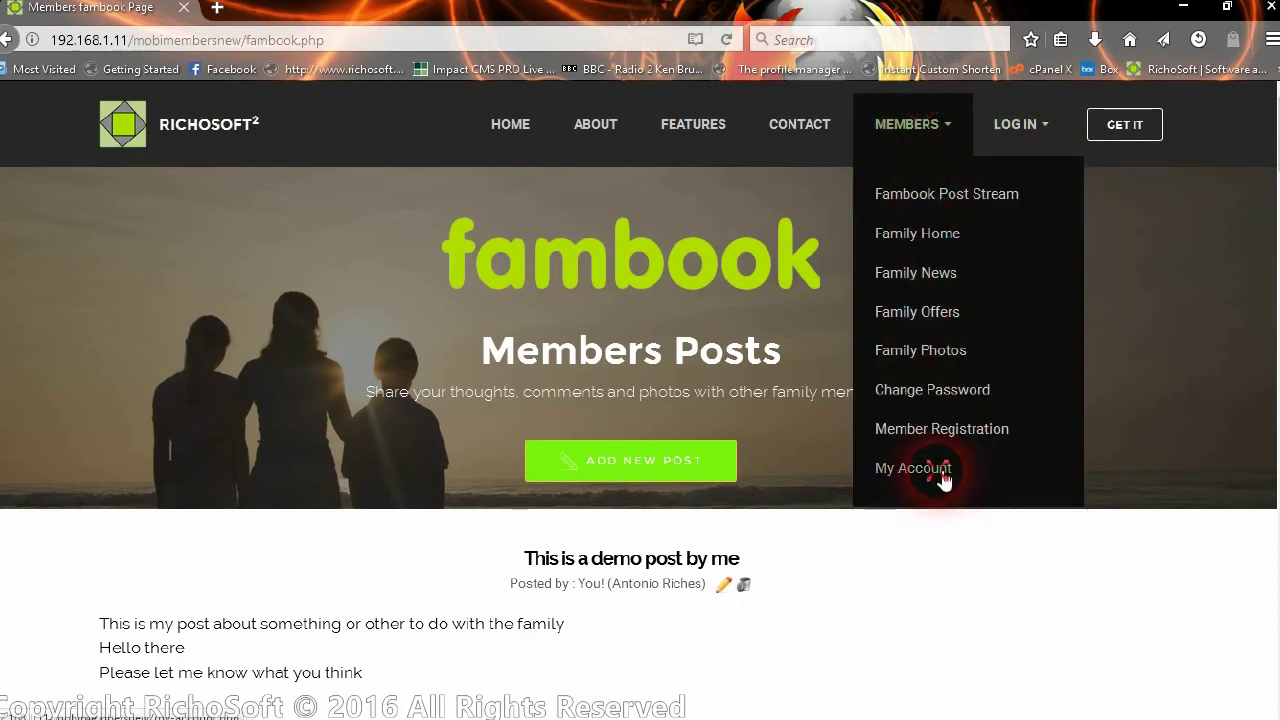
pyautogui.click(912, 468)
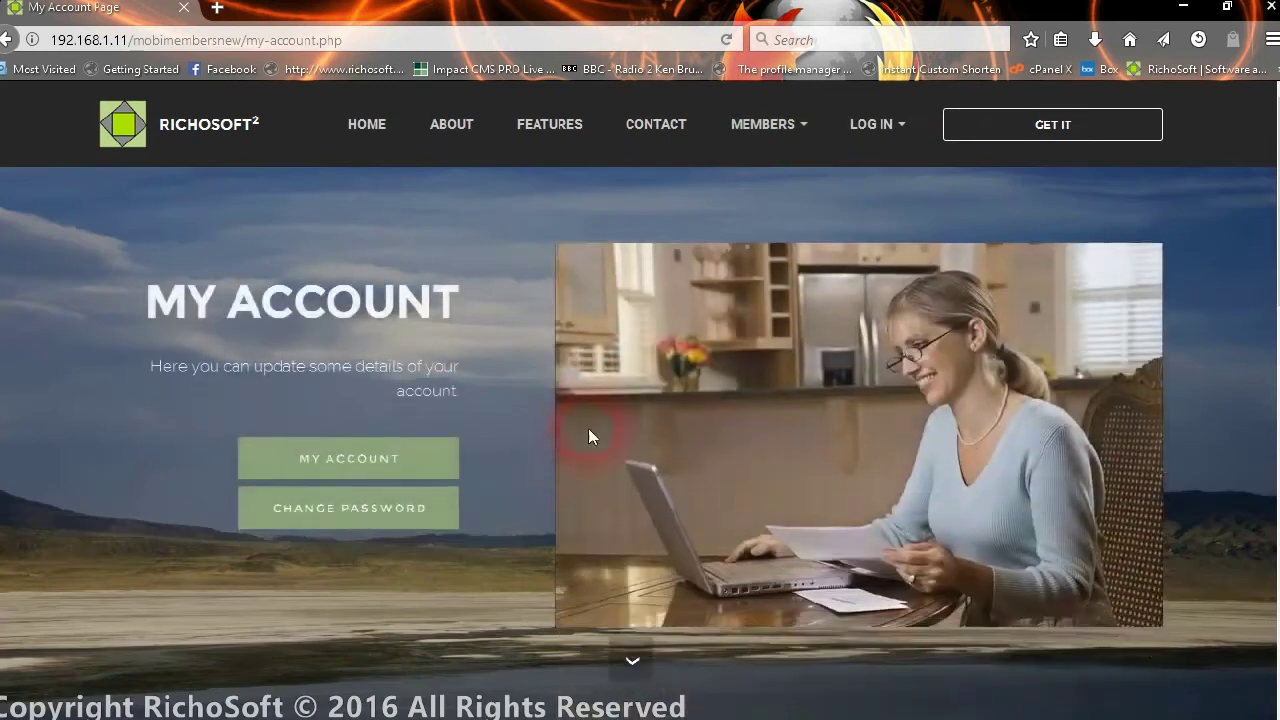
pyautogui.scroll(-5, 602, 430)
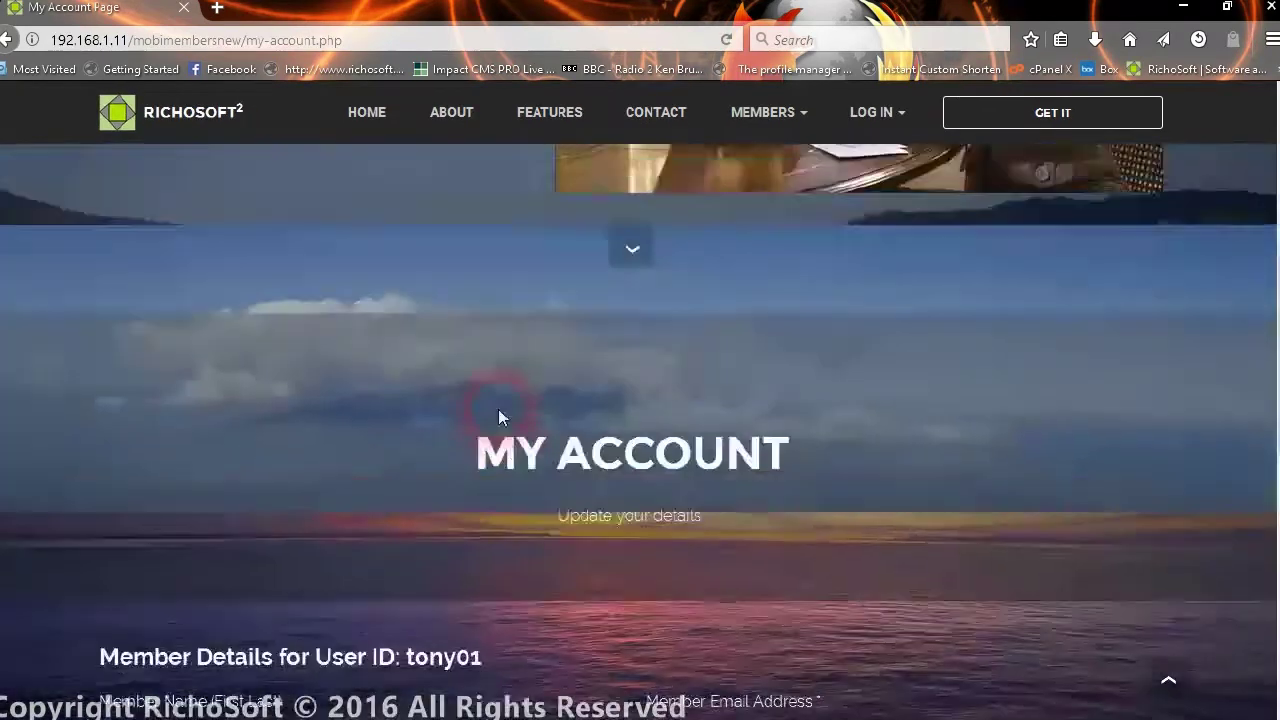
pyautogui.scroll(3, 598, 406)
pyautogui.scroll(-3, 715, 461)
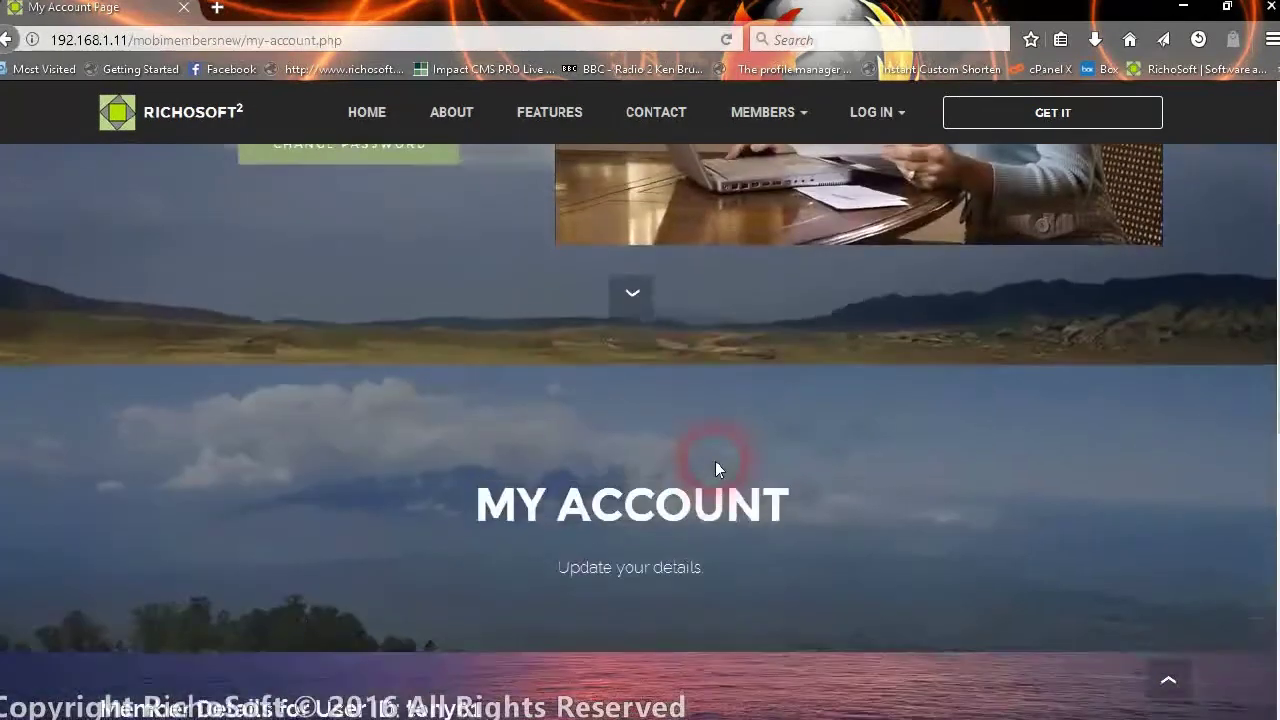
pyautogui.scroll(-5, 715, 461)
# - Re-save the member name field without changing it
pyautogui.click(401, 401)
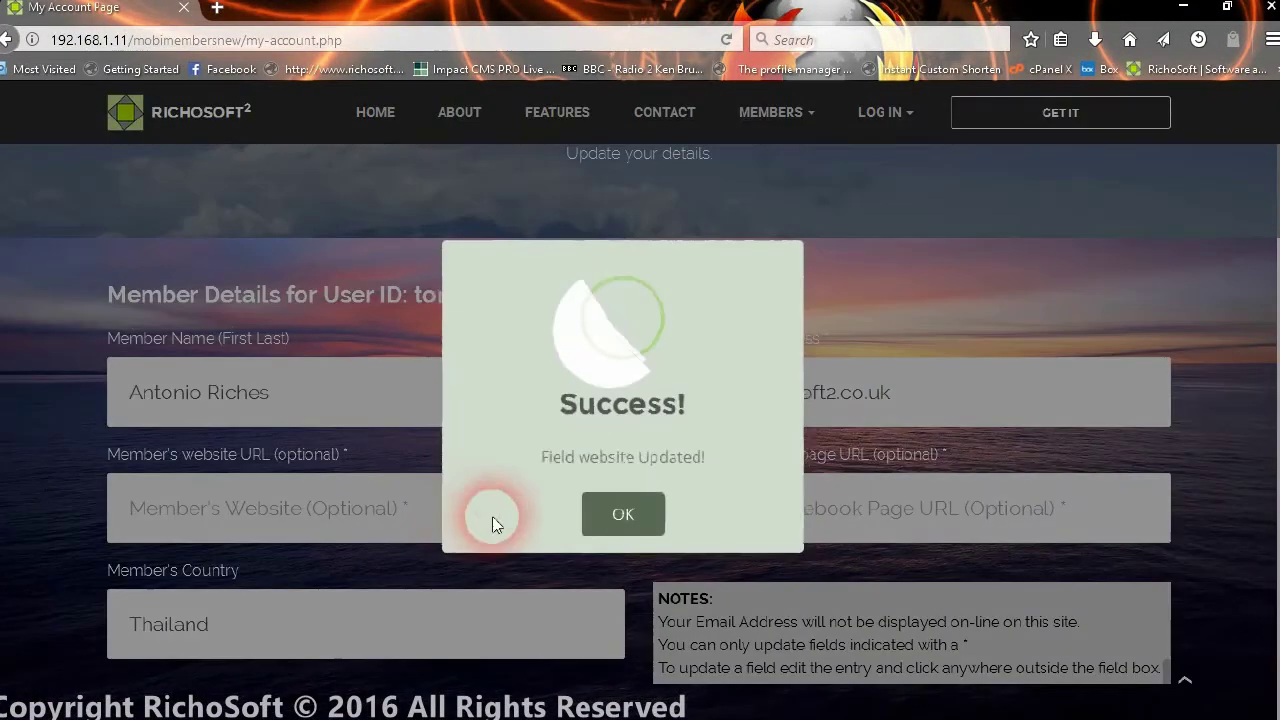
pyautogui.click(606, 511)
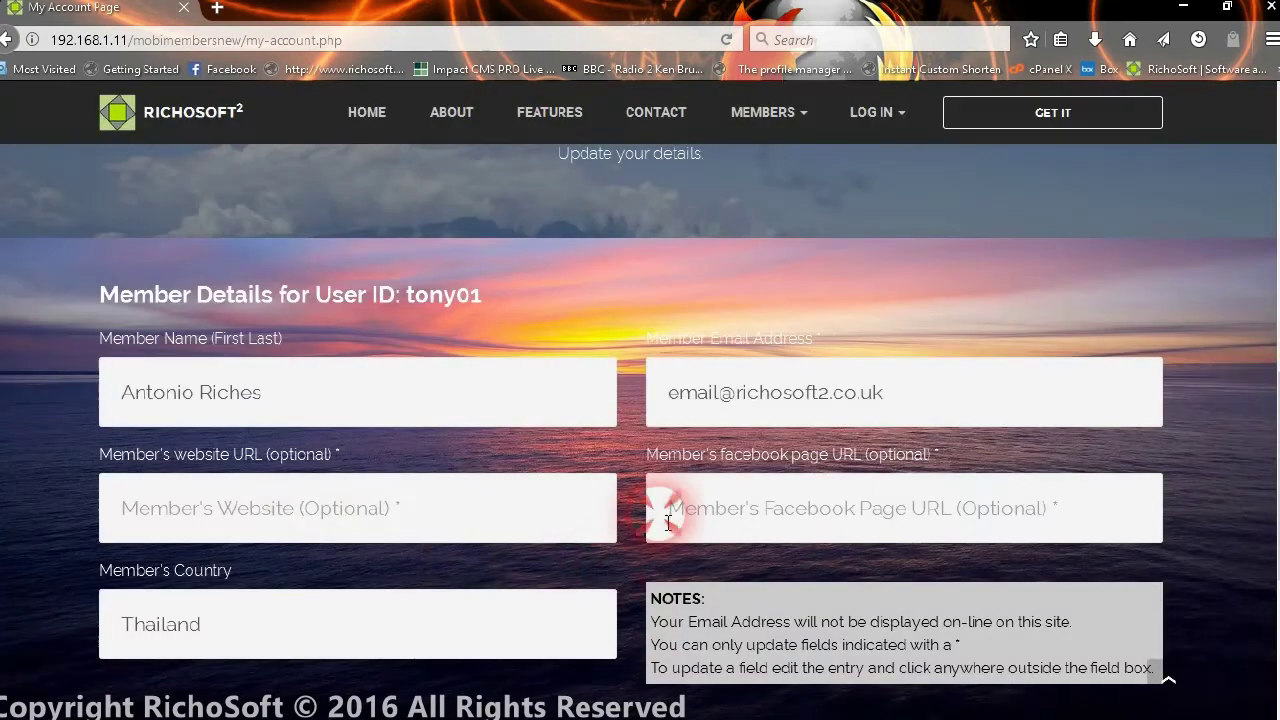
pyautogui.scroll(-3, 737, 591)
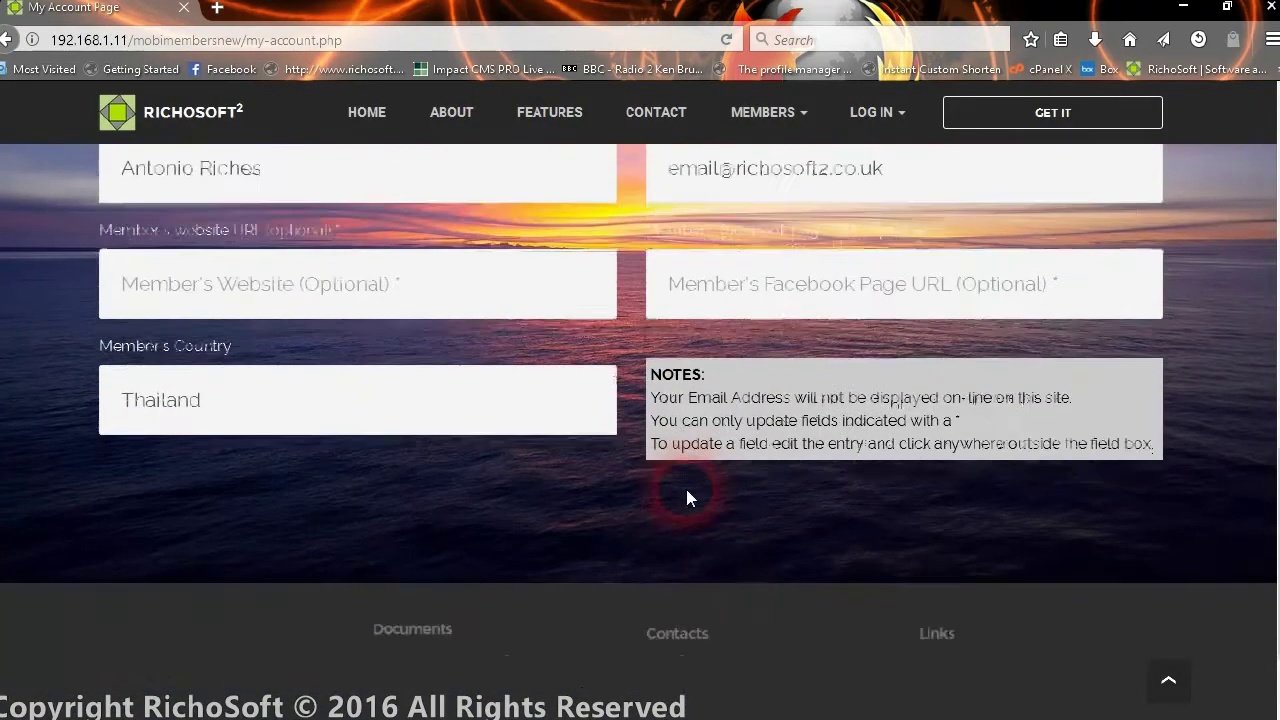
pyautogui.scroll(8, 548, 455)
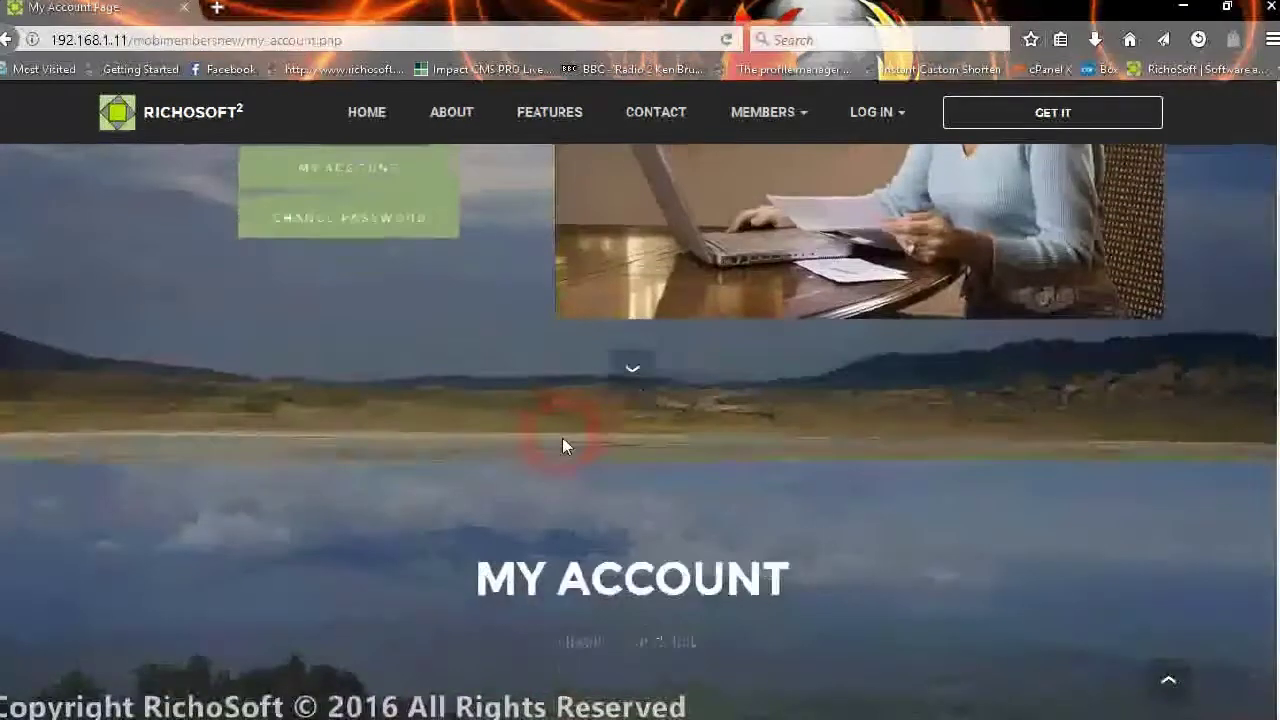
pyautogui.scroll(-7, 565, 440)
pyautogui.scroll(-1, 593, 444)
pyautogui.scroll(6, 586, 443)
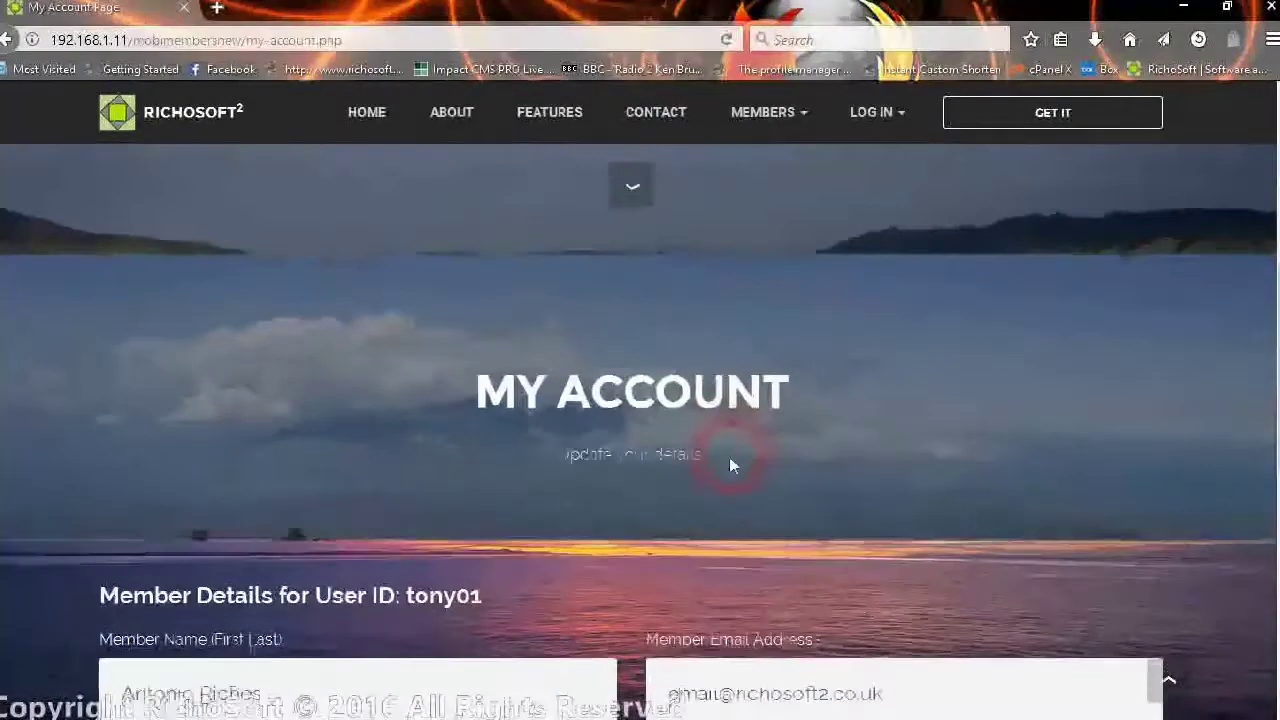
pyautogui.scroll(-4, 734, 463)
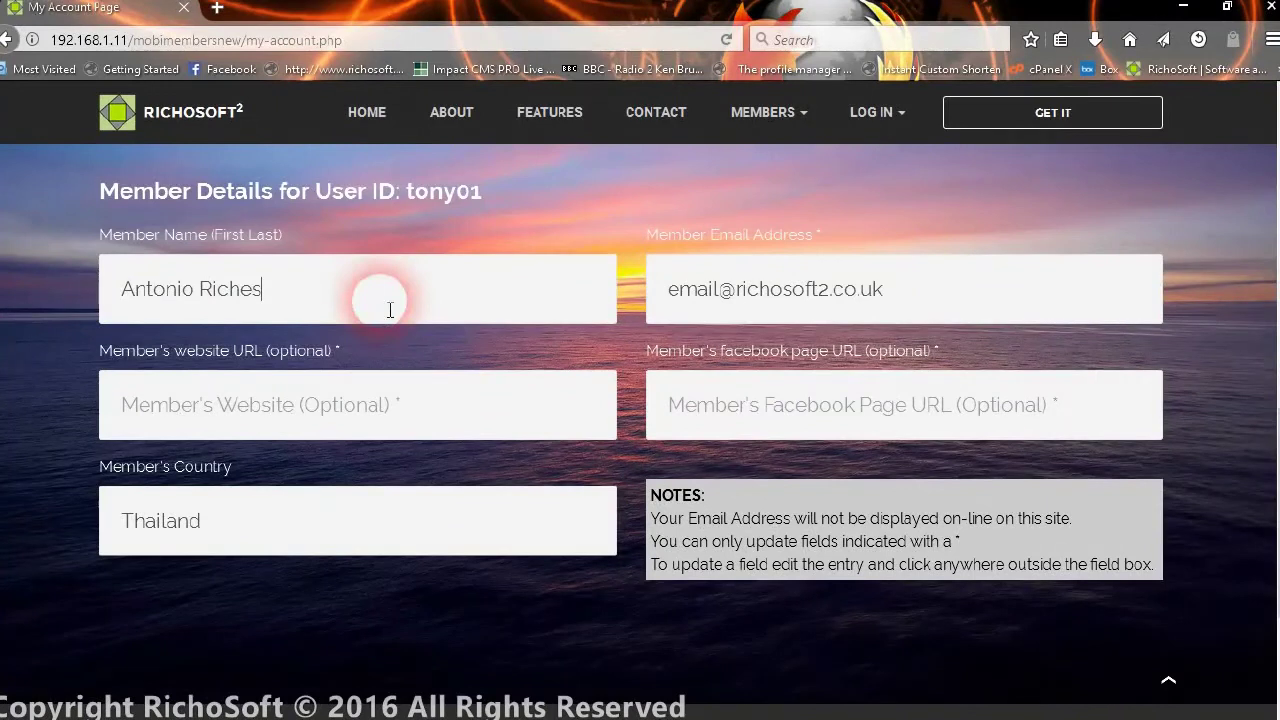
# - Re-save the email address from its autocomplete suggestion and acknowledge the update notice
pyautogui.click(928, 300)
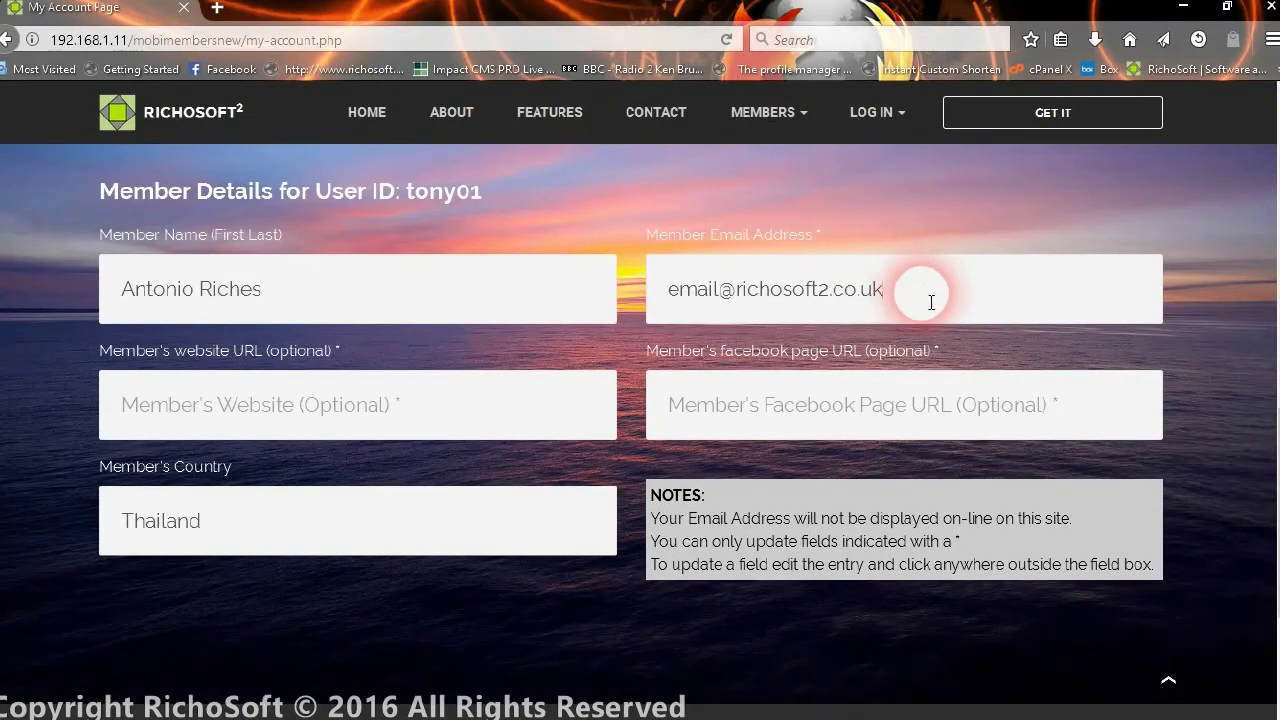
pyautogui.press('BackSpace')
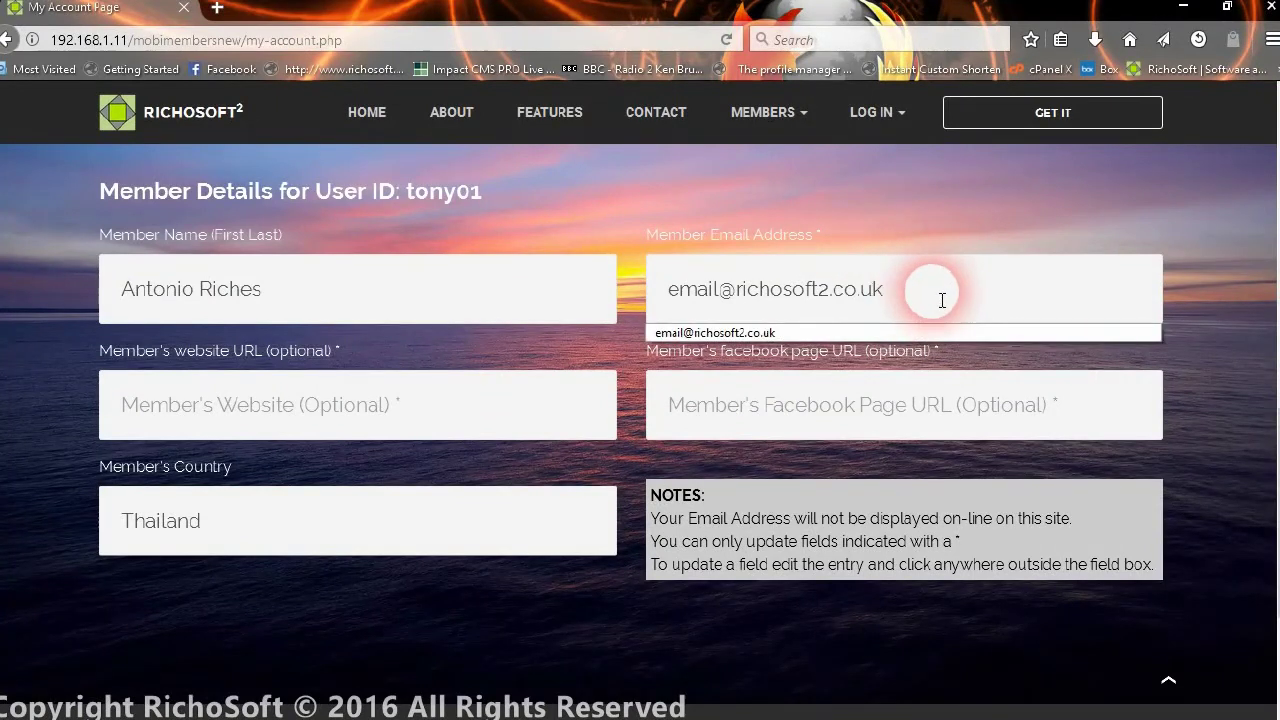
pyautogui.click(894, 332)
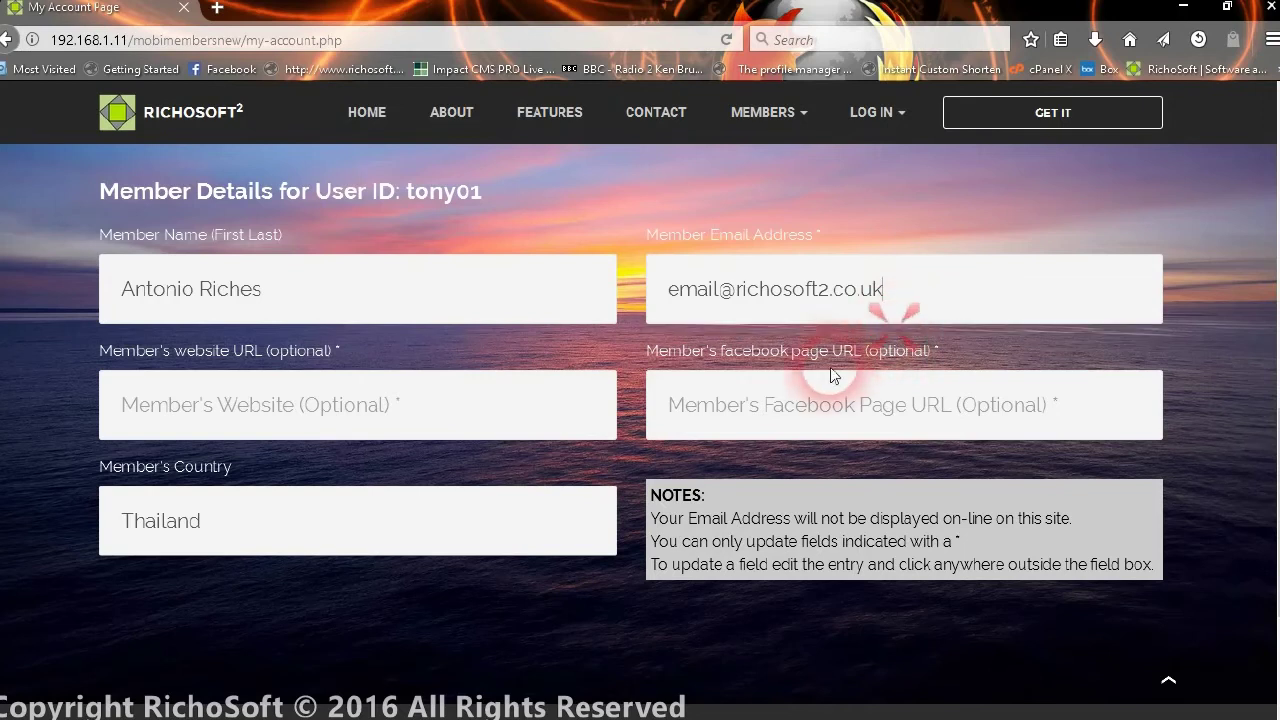
pyautogui.click(563, 375)
pyautogui.click(630, 518)
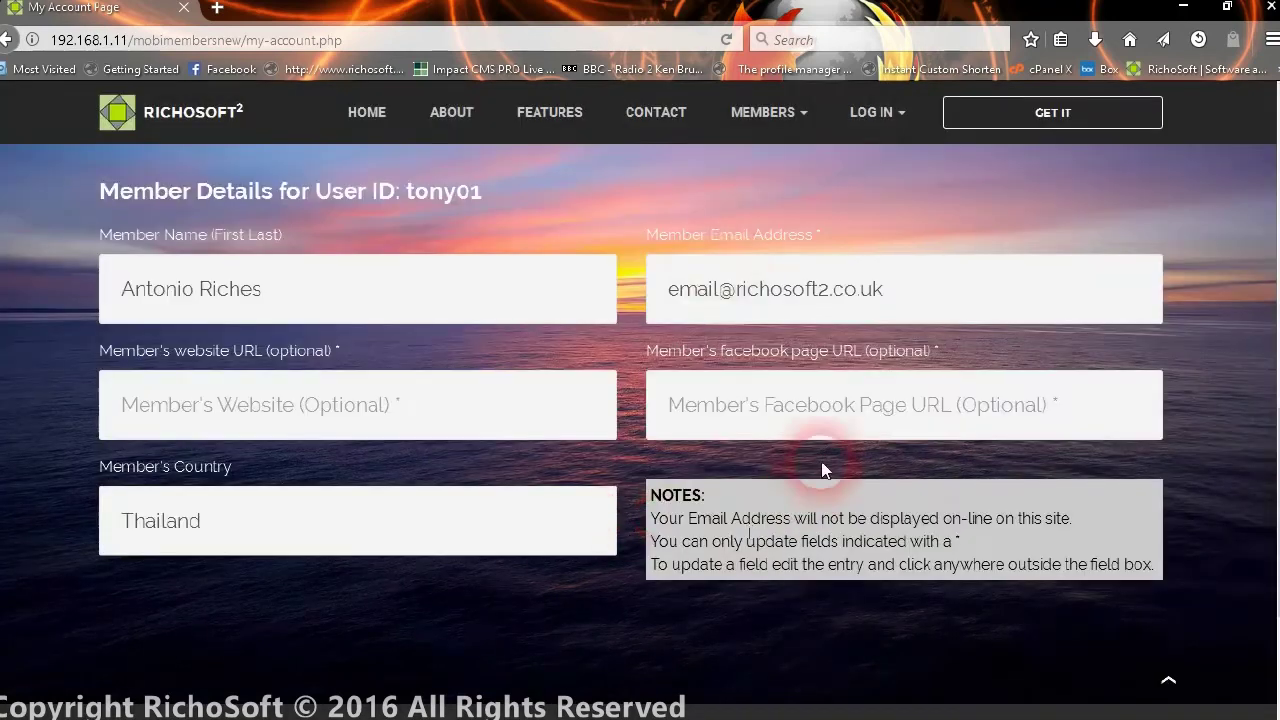
pyautogui.scroll(10, 729, 271)
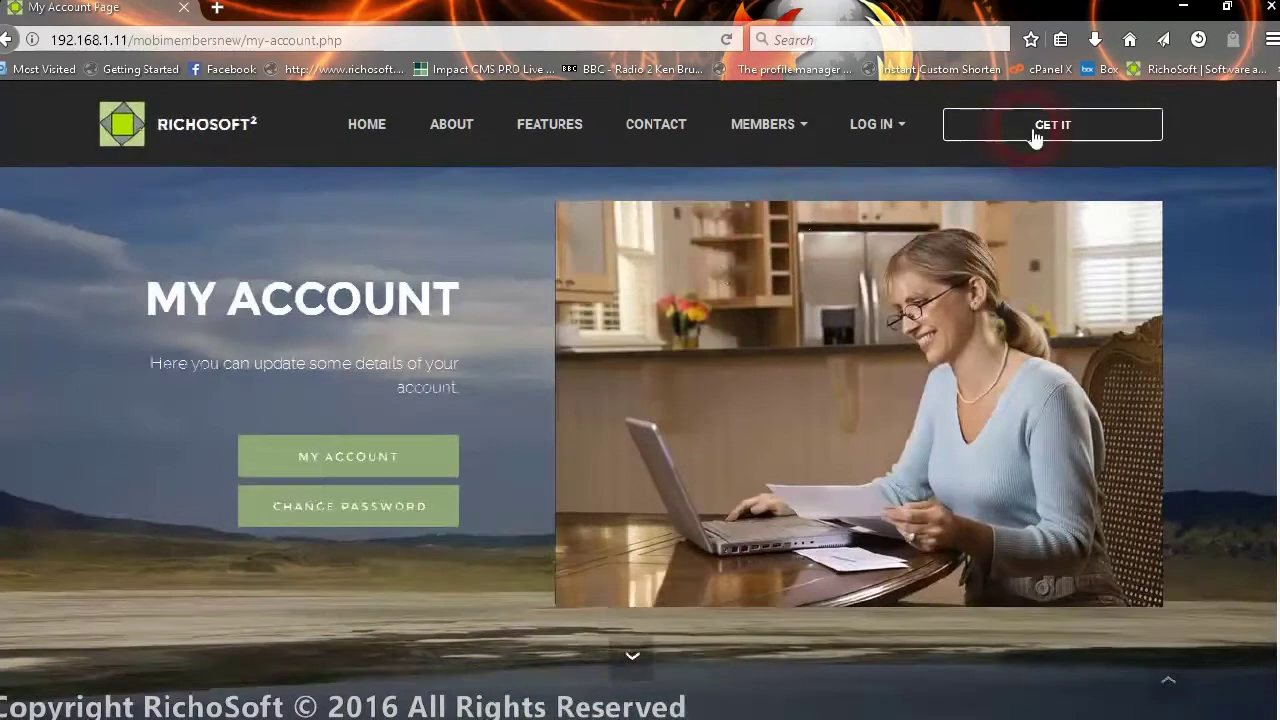
# - Log out of the member account and return to the login page
pyautogui.click(897, 128)
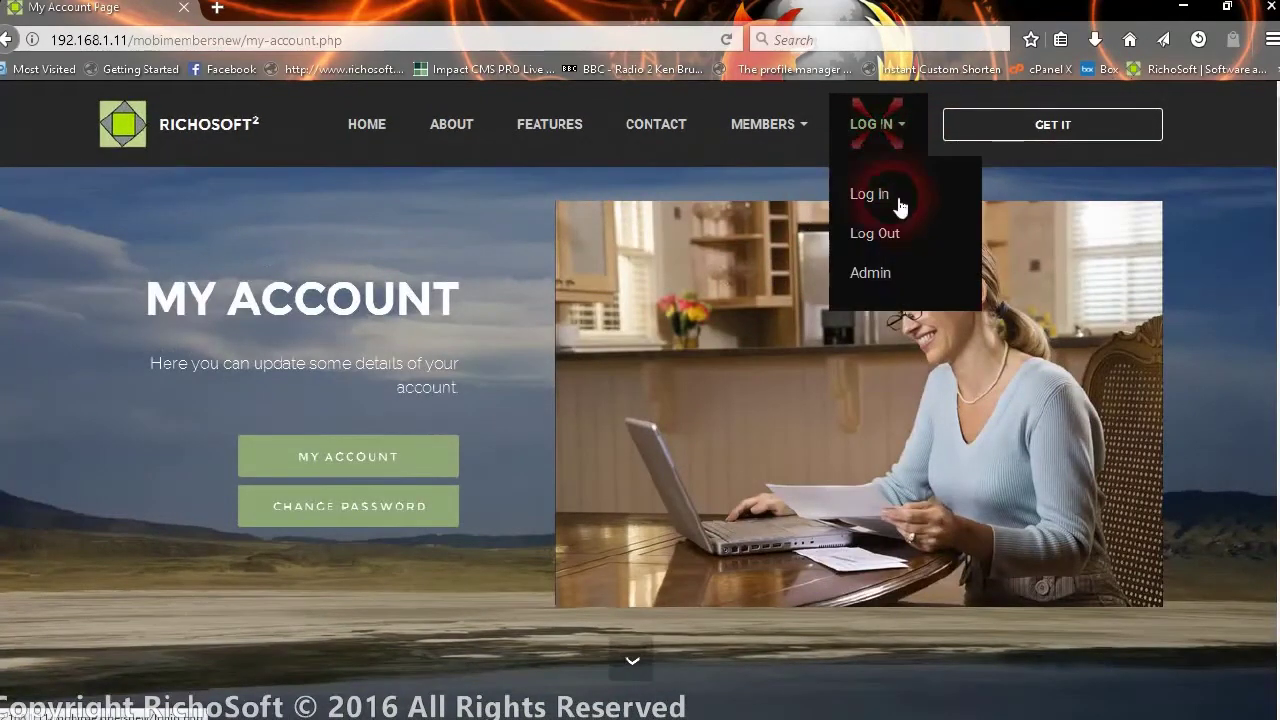
pyautogui.click(880, 233)
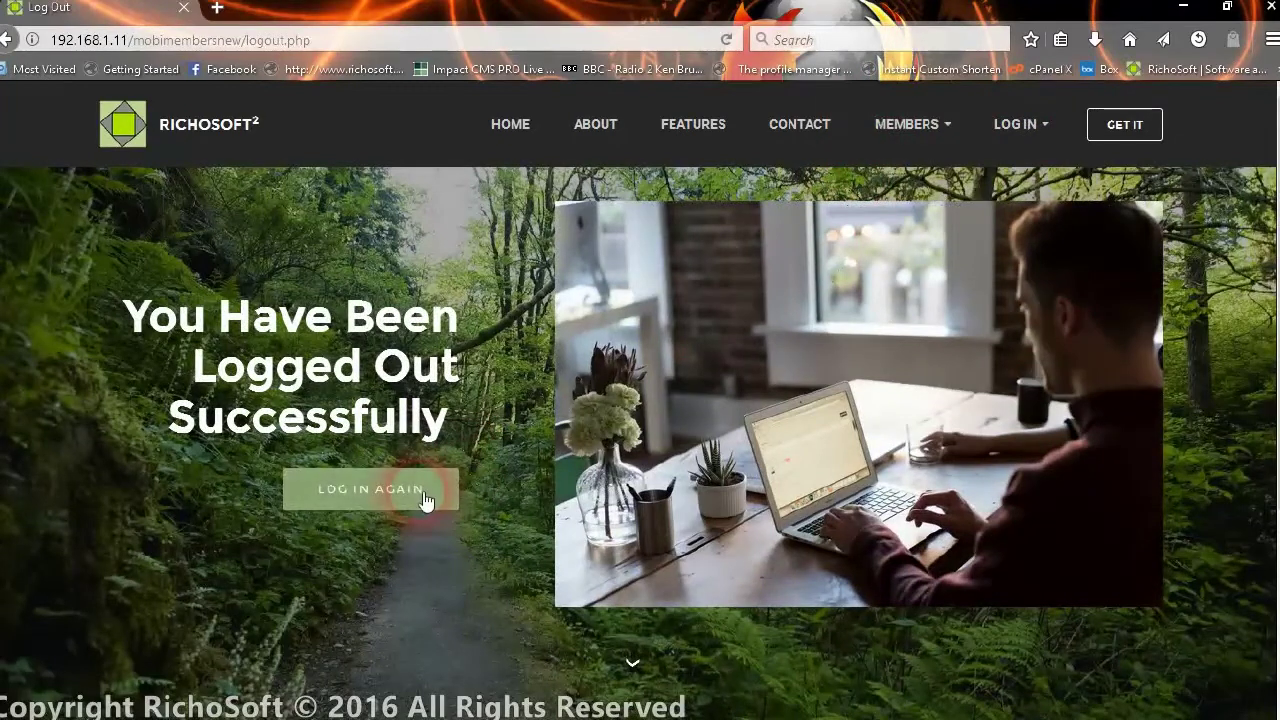
pyautogui.click(425, 492)
# - Log in with the administrator user ID and password
pyautogui.click(262, 448)
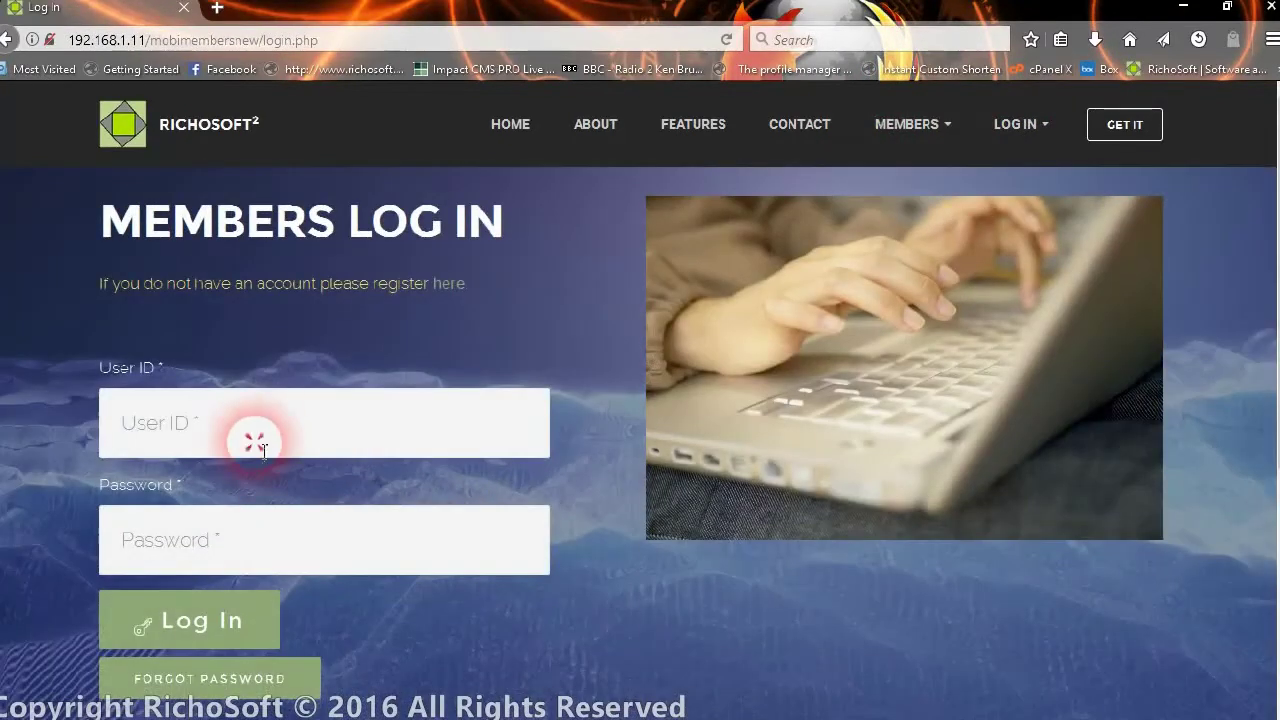
pyautogui.write('admin')
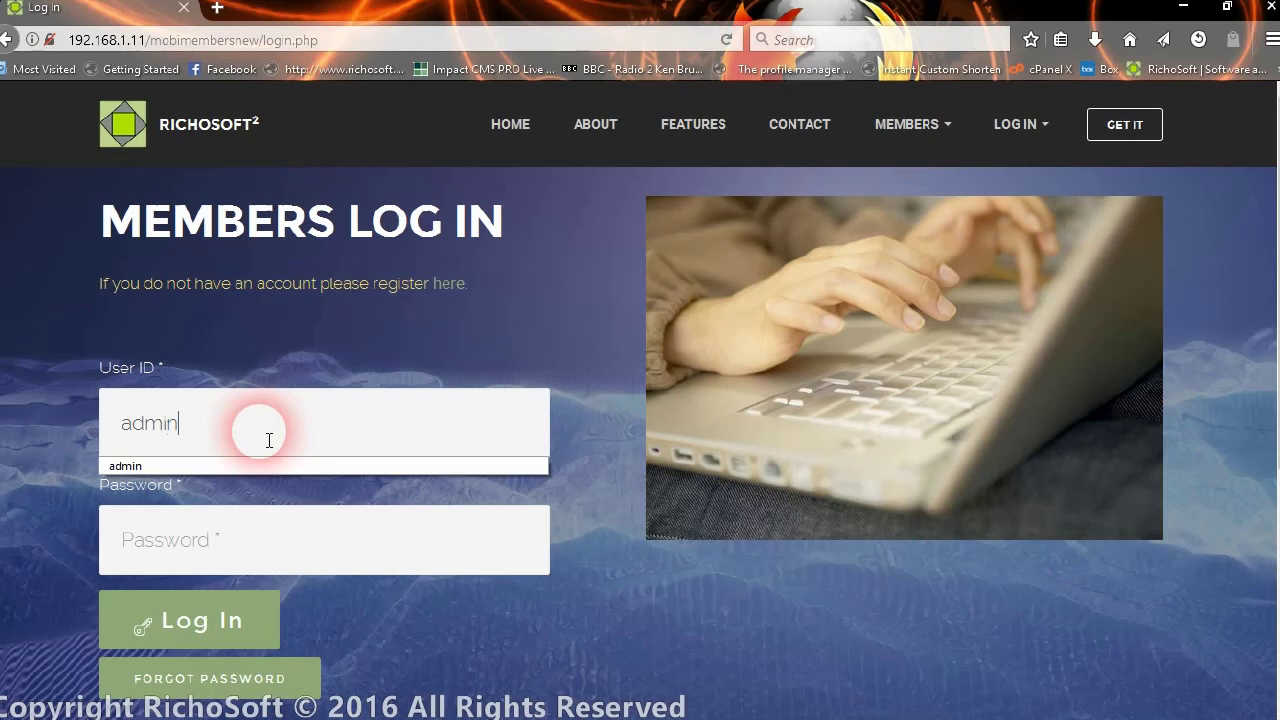
pyautogui.press('Tab')
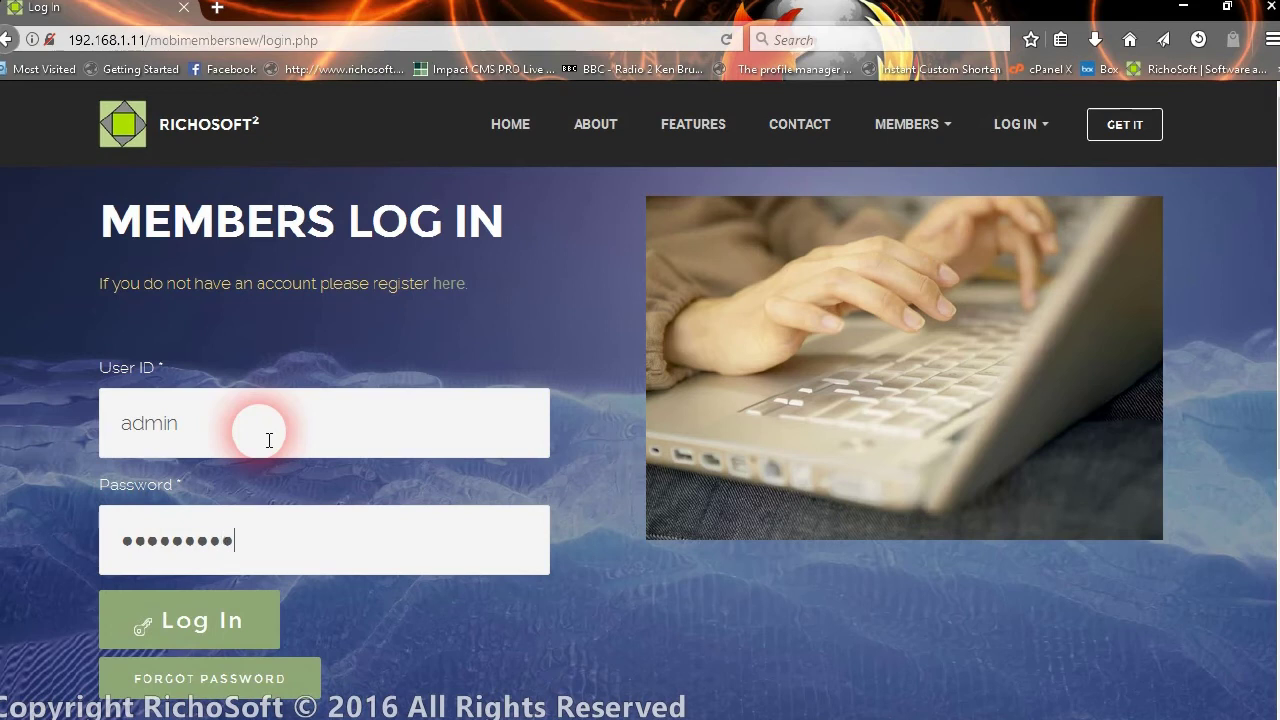
pyautogui.click(228, 628)
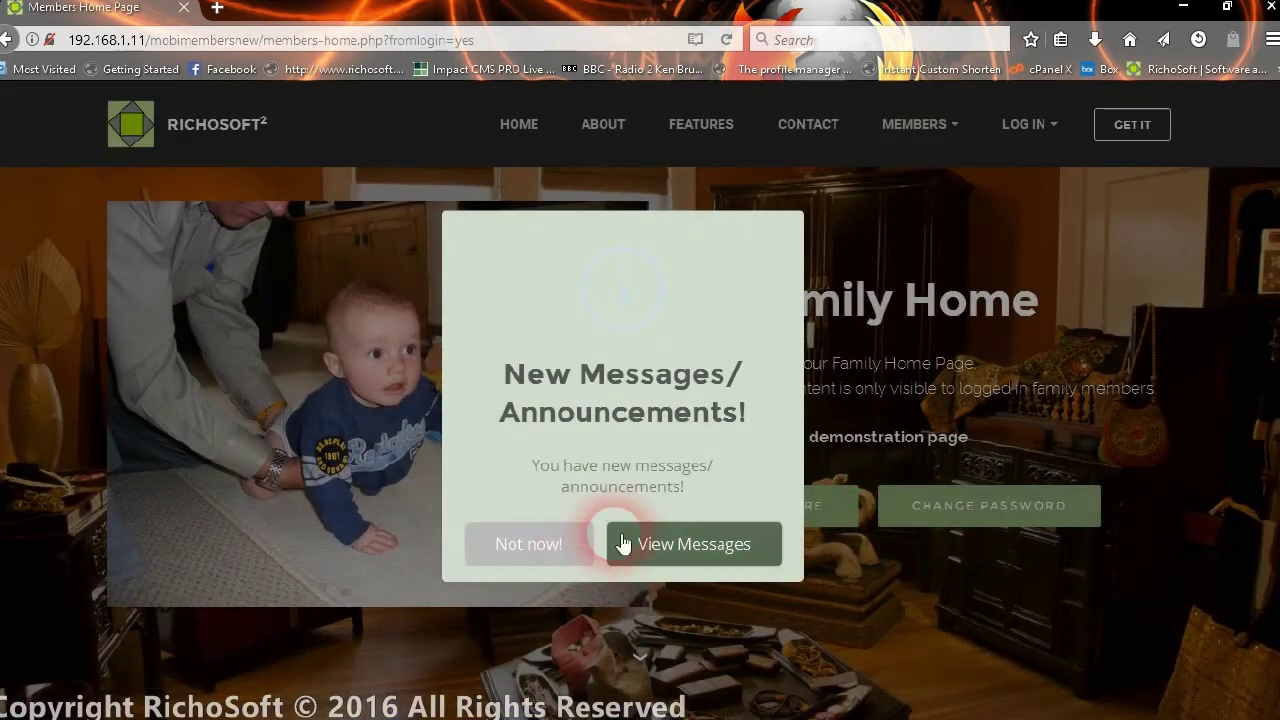
pyautogui.click(525, 543)
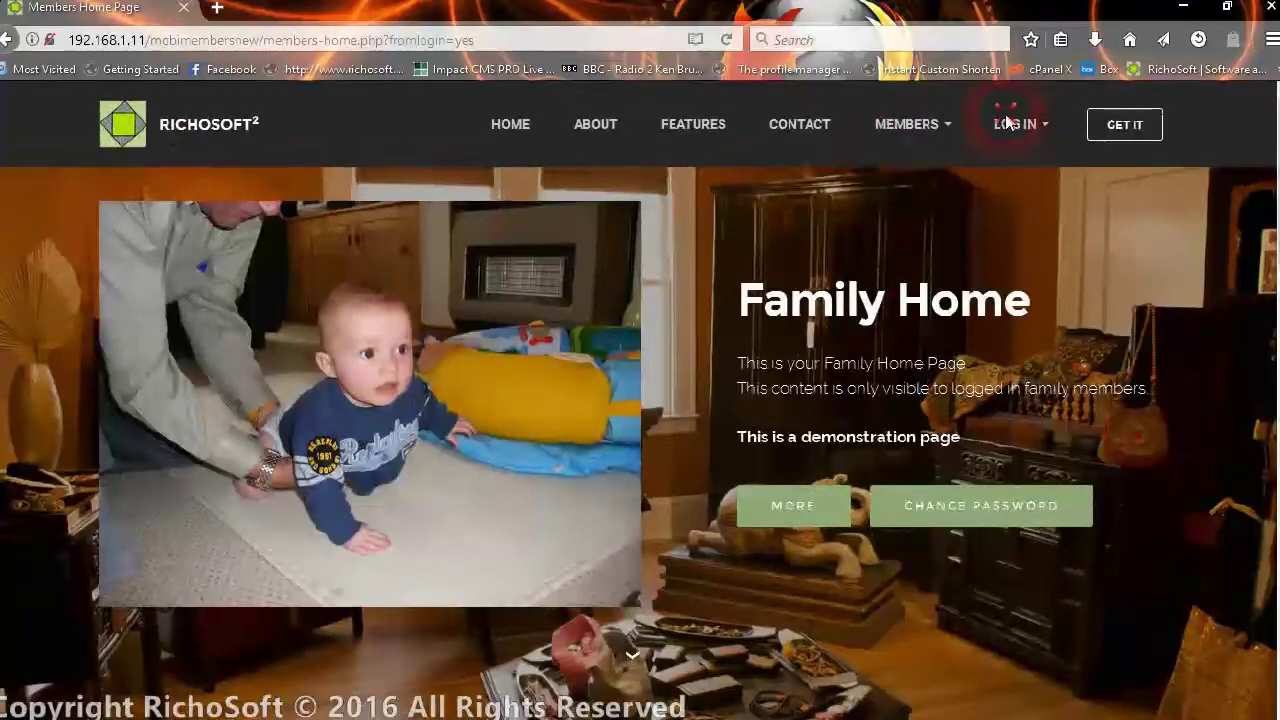
pyautogui.click(1010, 122)
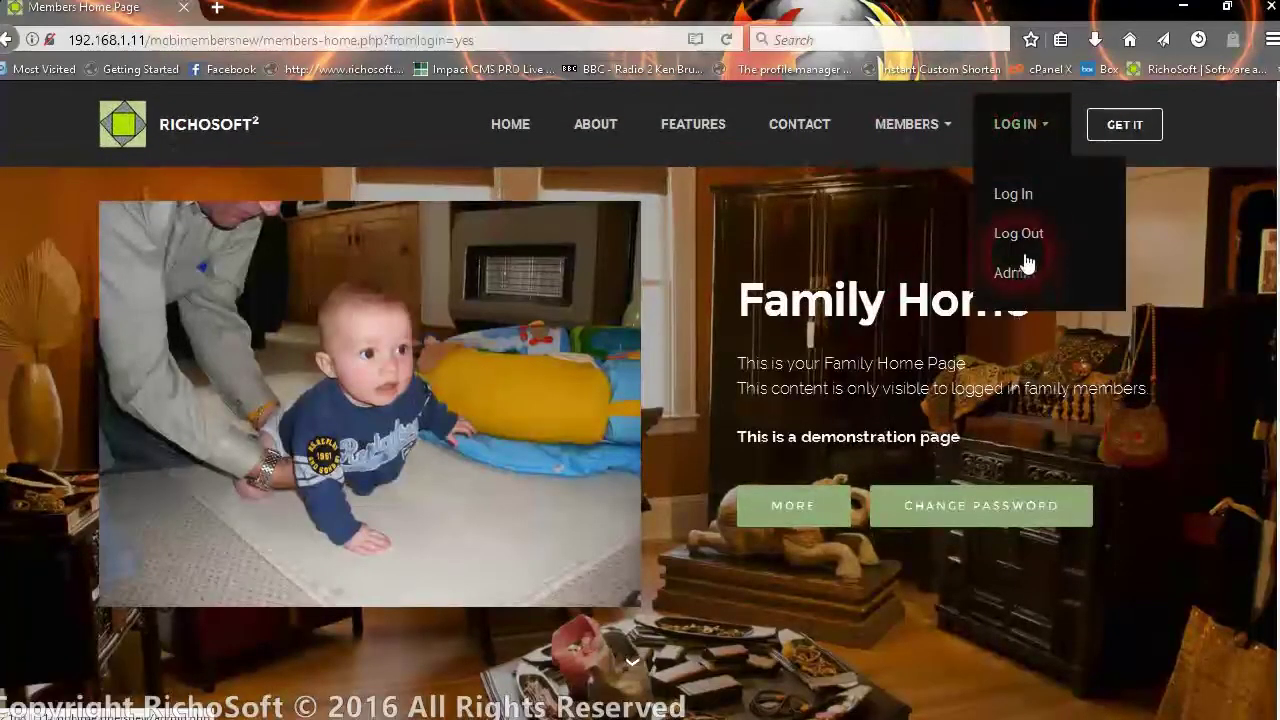
pyautogui.click(1015, 272)
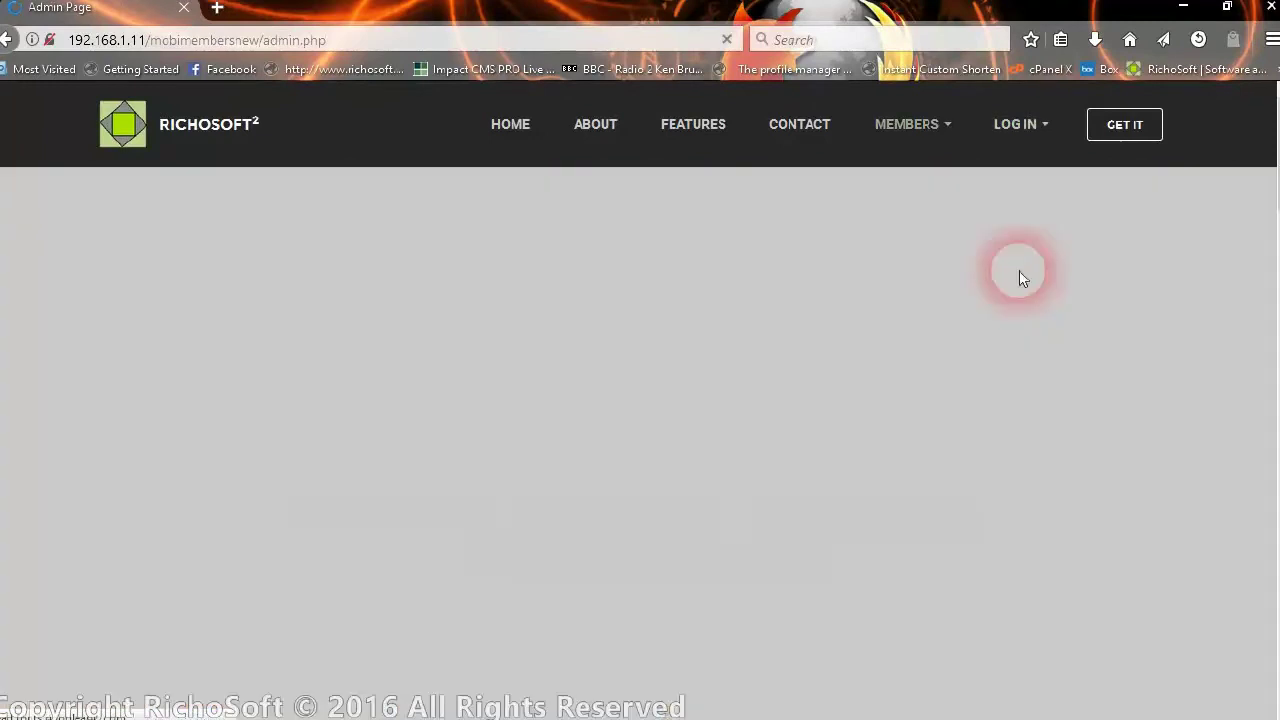
pyautogui.scroll(-3, 780, 351)
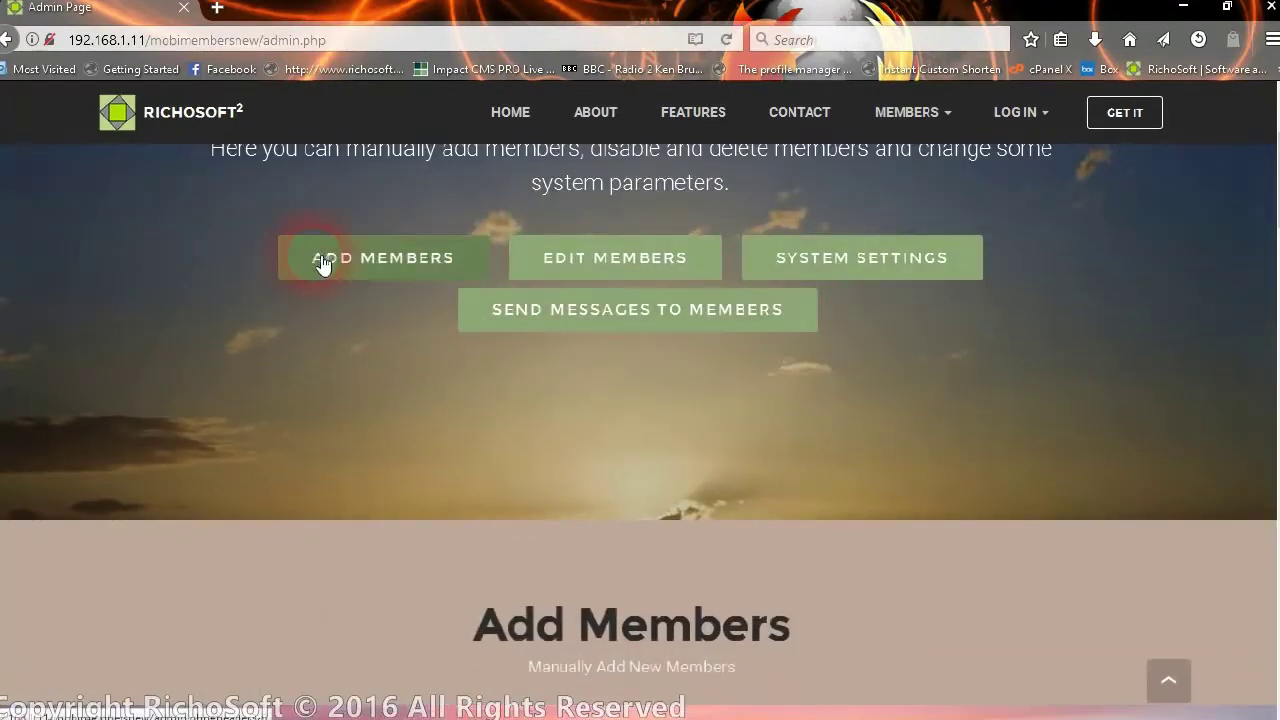
pyautogui.click(603, 276)
pyautogui.click(889, 277)
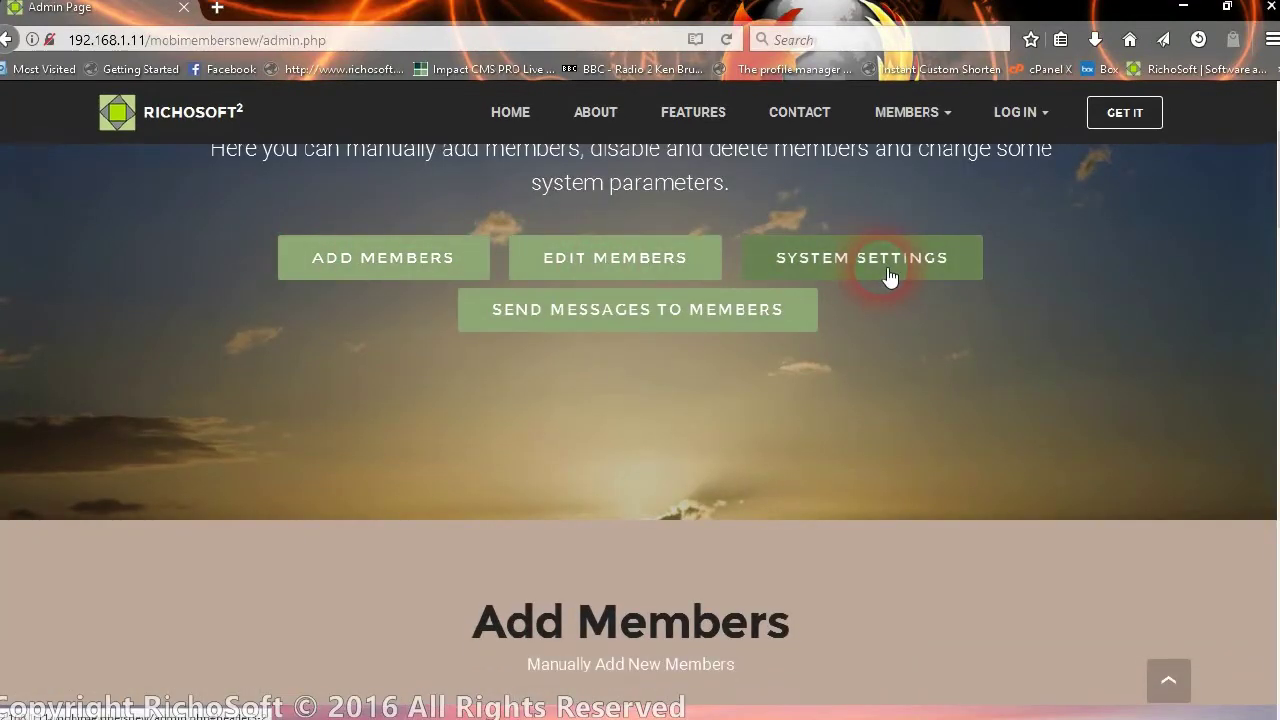
pyautogui.click(605, 338)
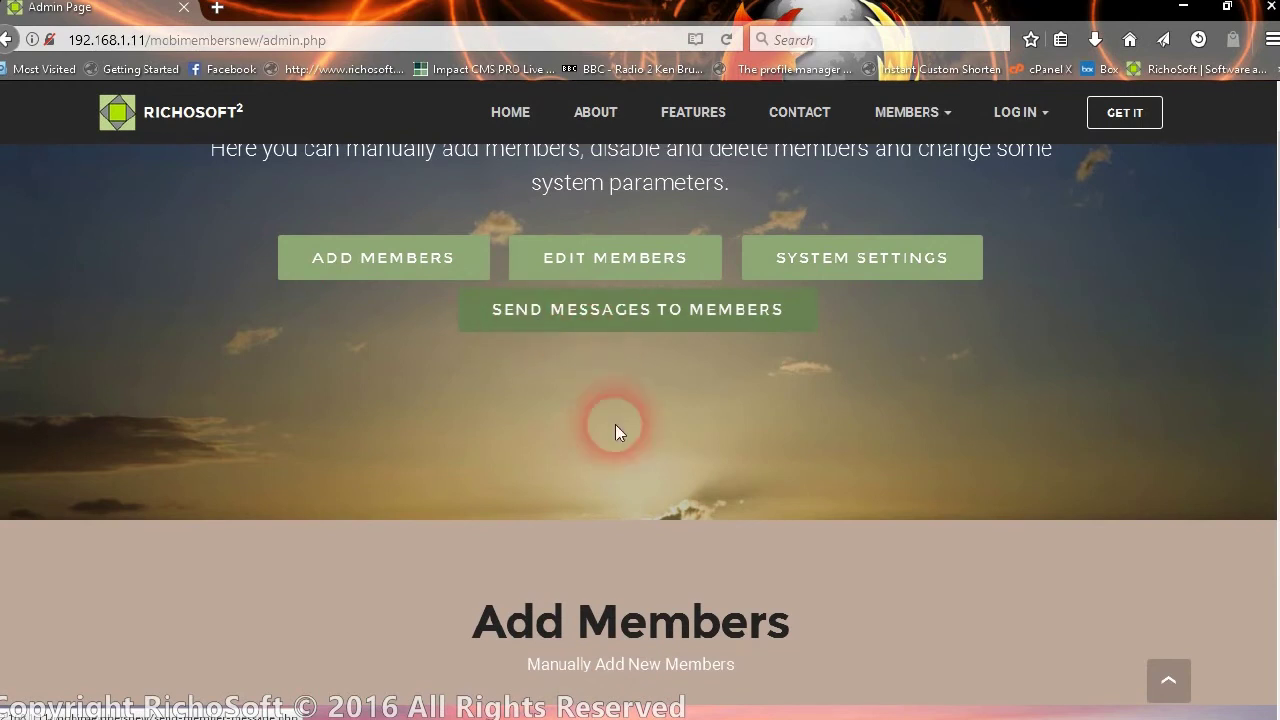
# - Re-save the send-from email address in System Settings and acknowledge the success notice
pyautogui.click(889, 275)
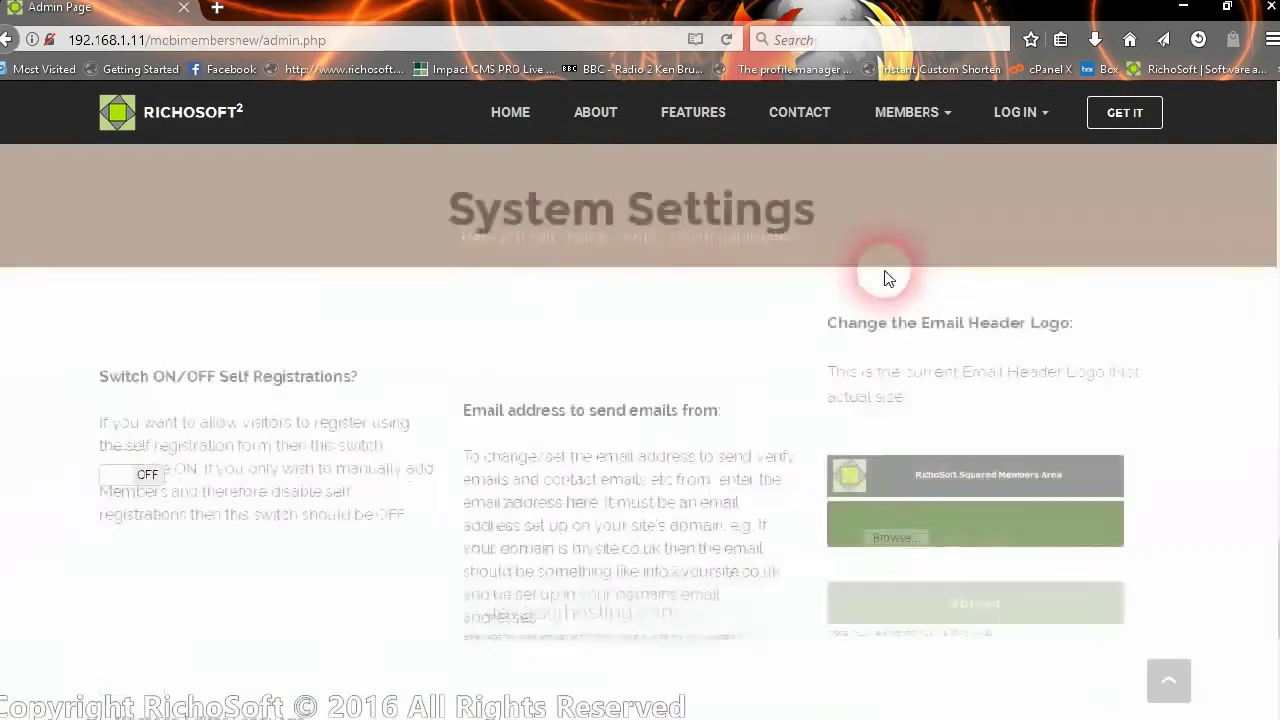
pyautogui.click(230, 340)
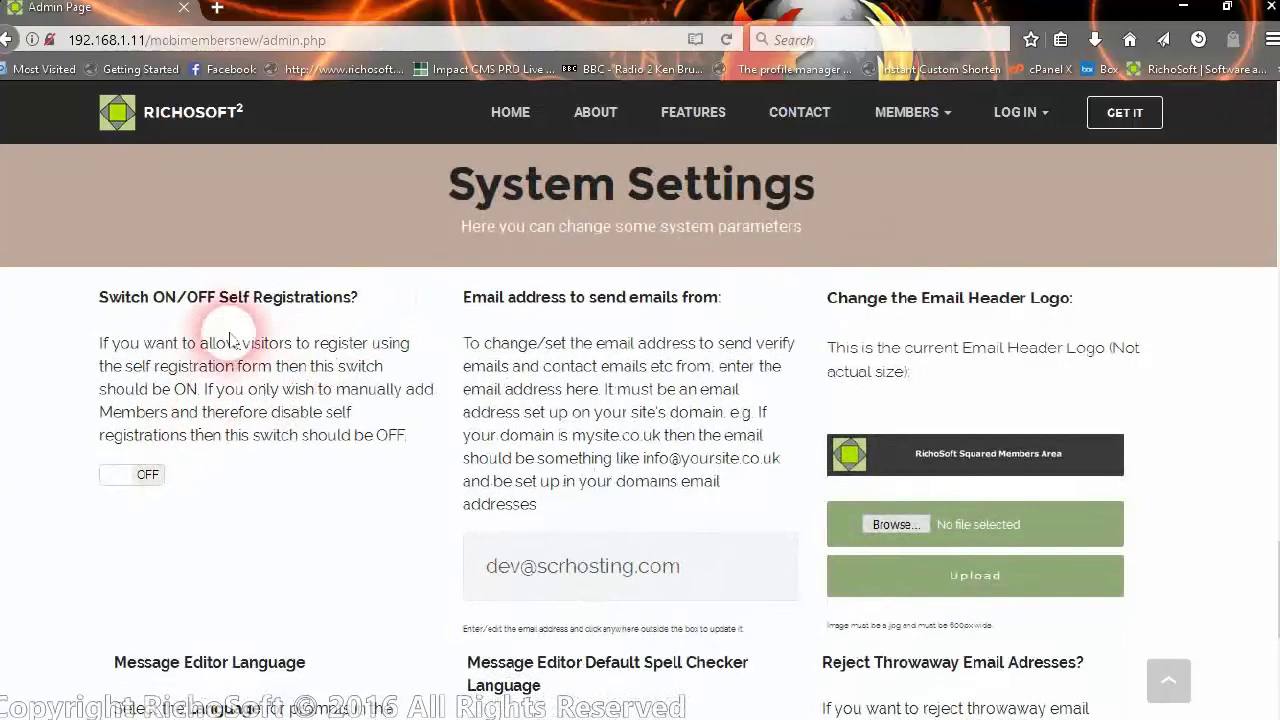
pyautogui.click(228, 453)
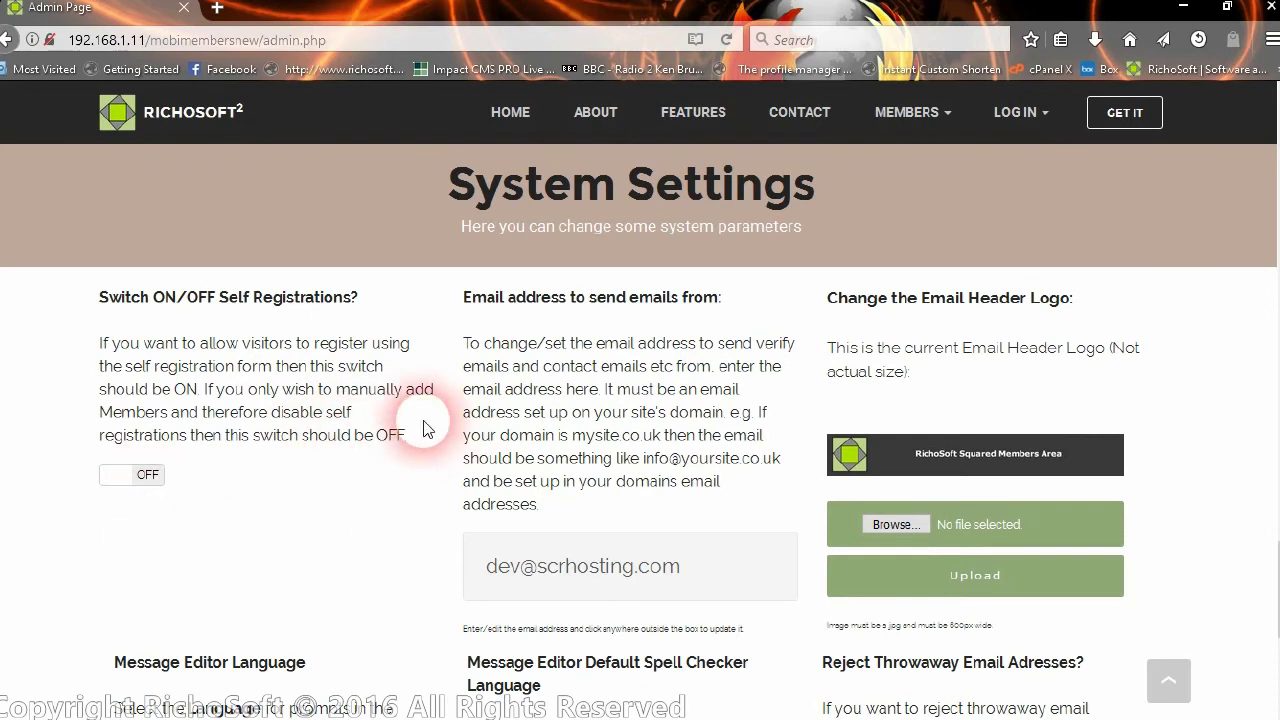
pyautogui.scroll(-1, 623, 345)
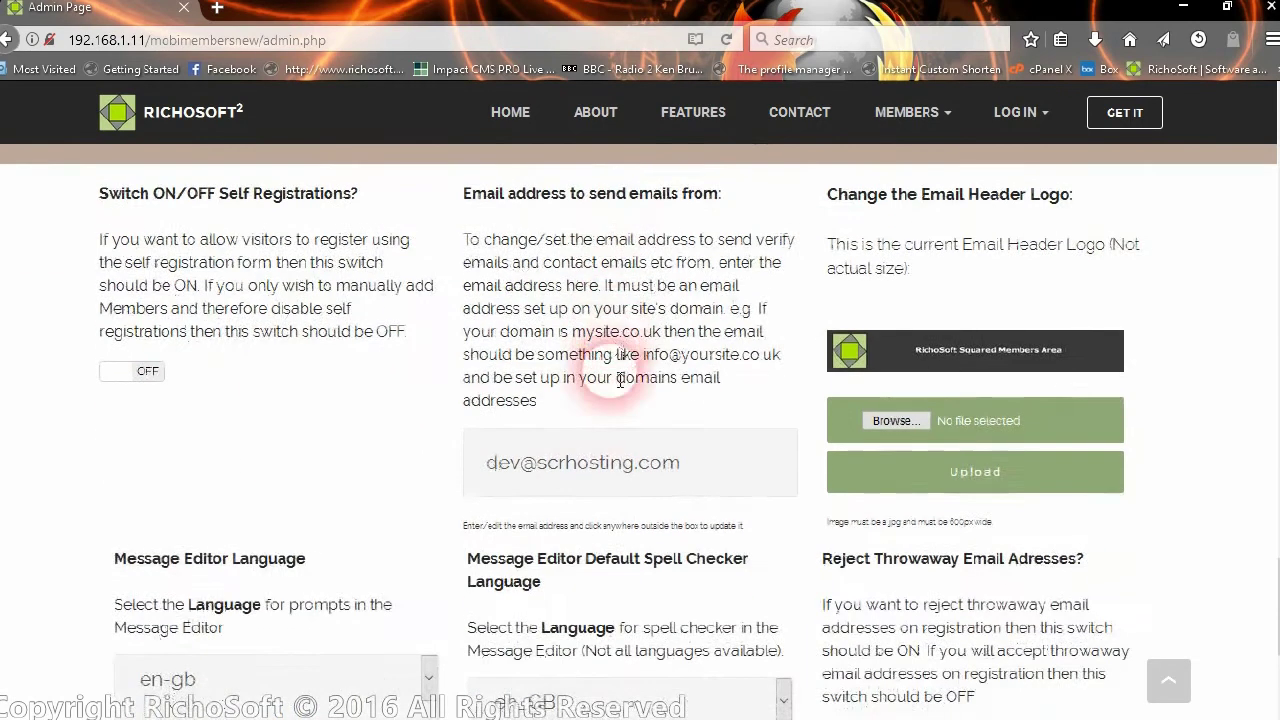
pyautogui.moveTo(487, 460); pyautogui.dragTo(758, 511)
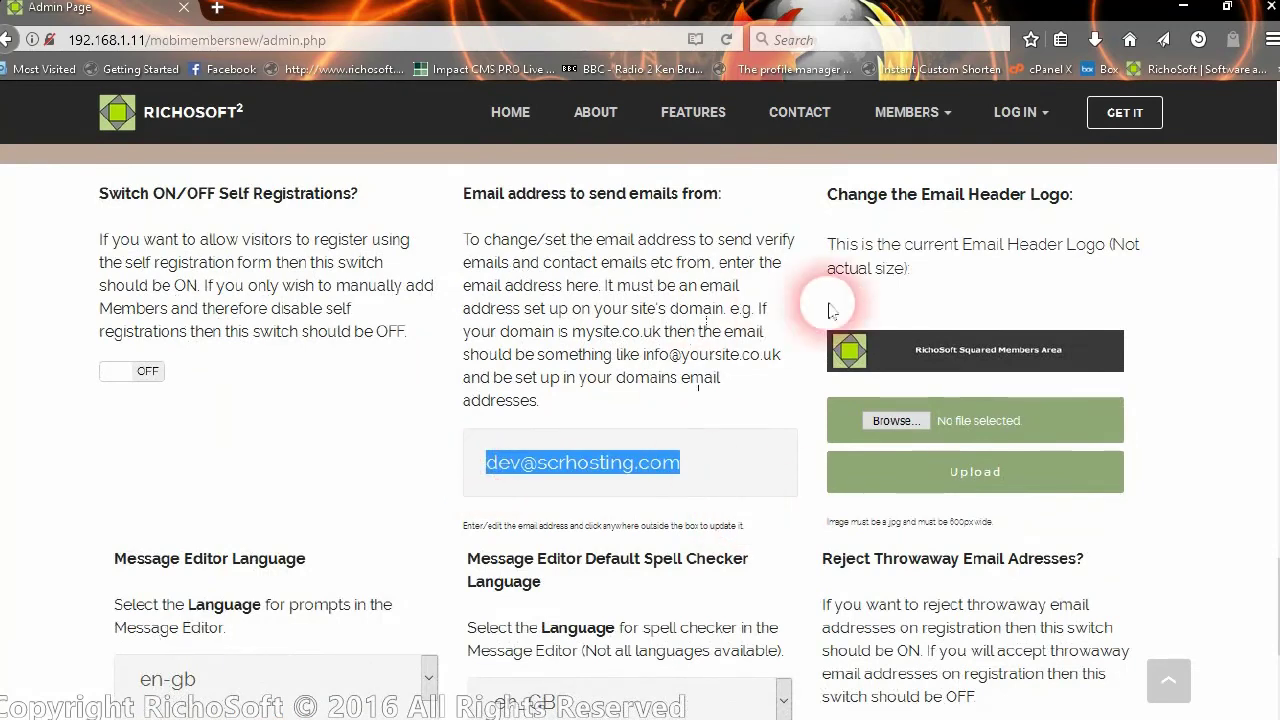
pyautogui.click(921, 227)
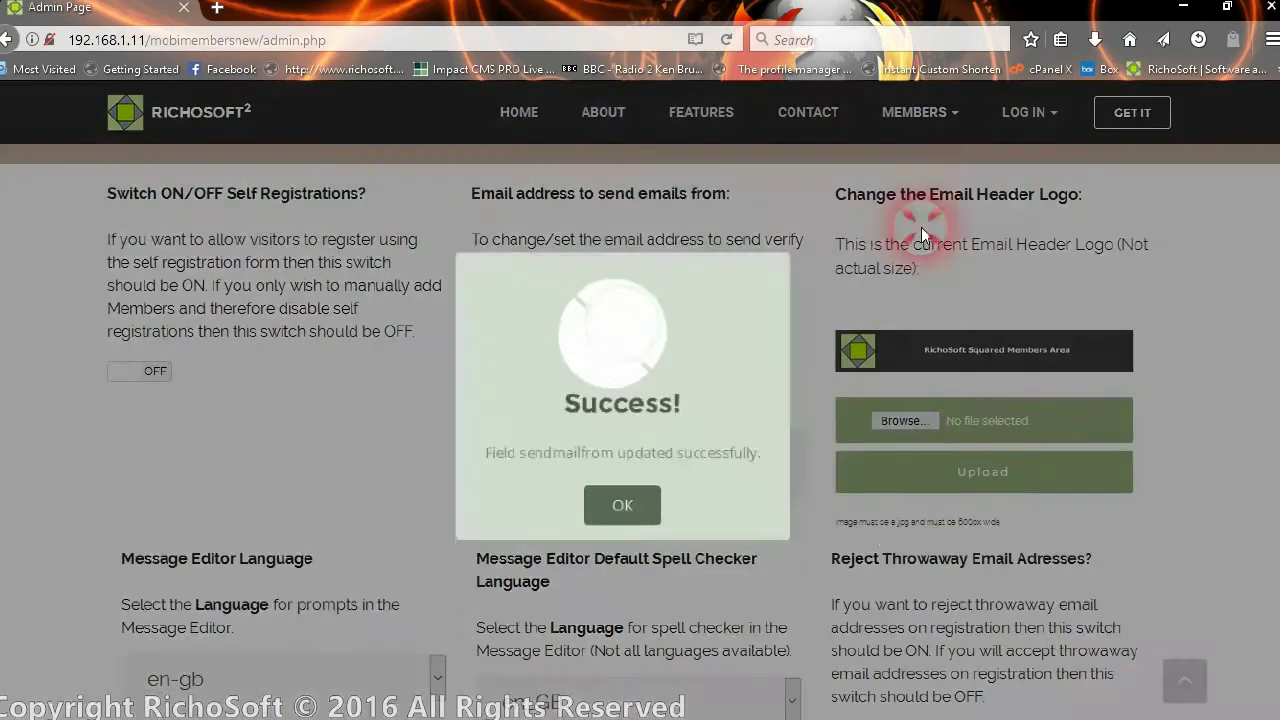
pyautogui.click(618, 514)
pyautogui.scroll(-3, 676, 469)
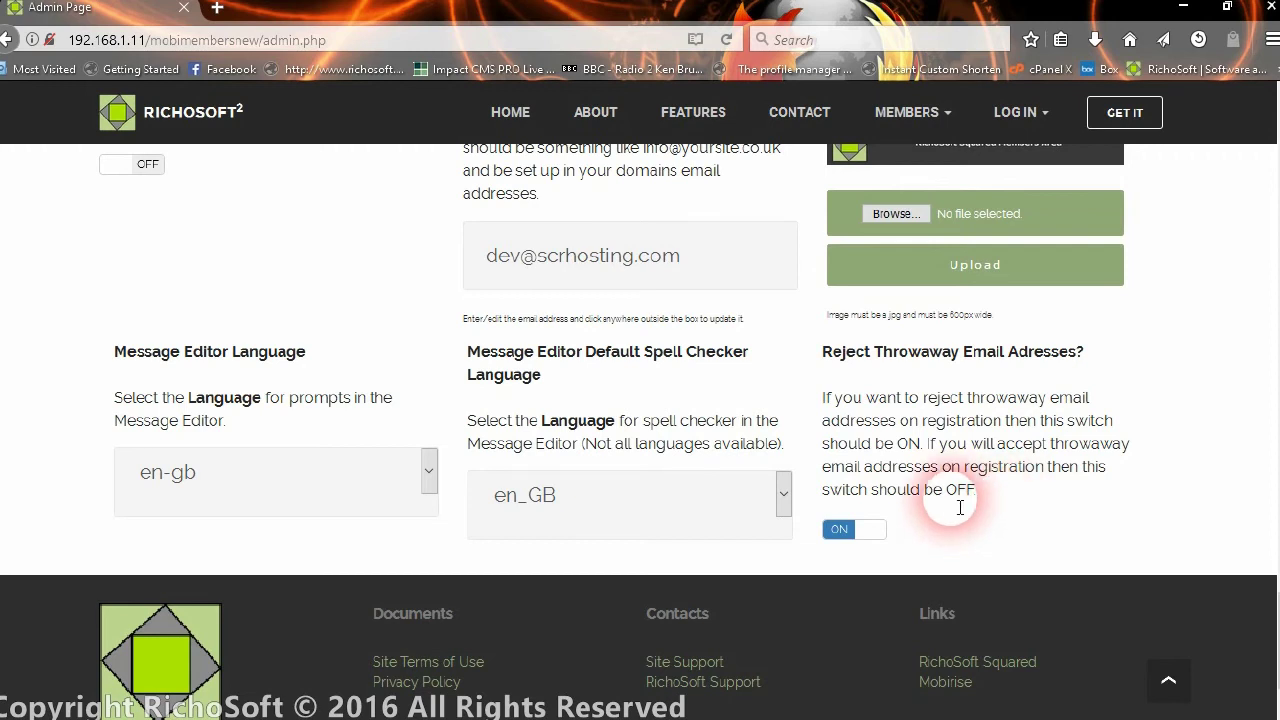
pyautogui.scroll(10, 921, 401)
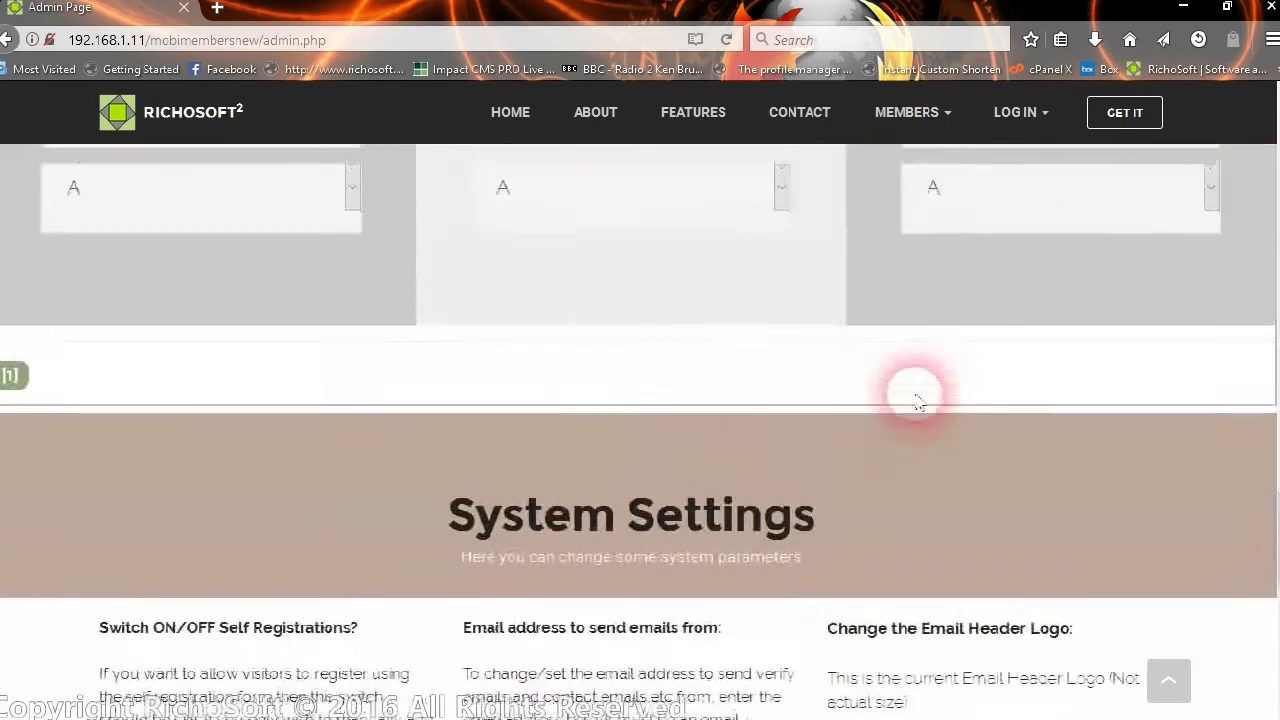
# - Check the first member's details, keeping country Thailand and status A, then return to the add-member form
pyautogui.scroll(-2, 846, 389)
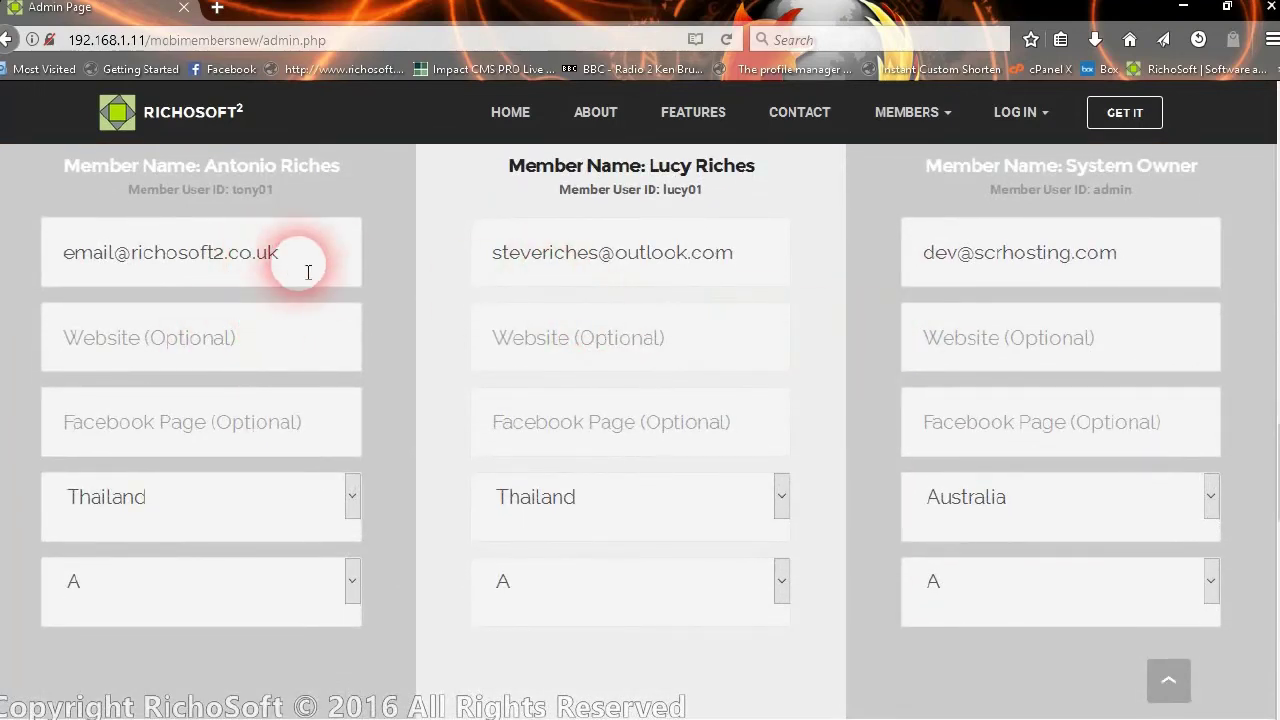
pyautogui.click(255, 338)
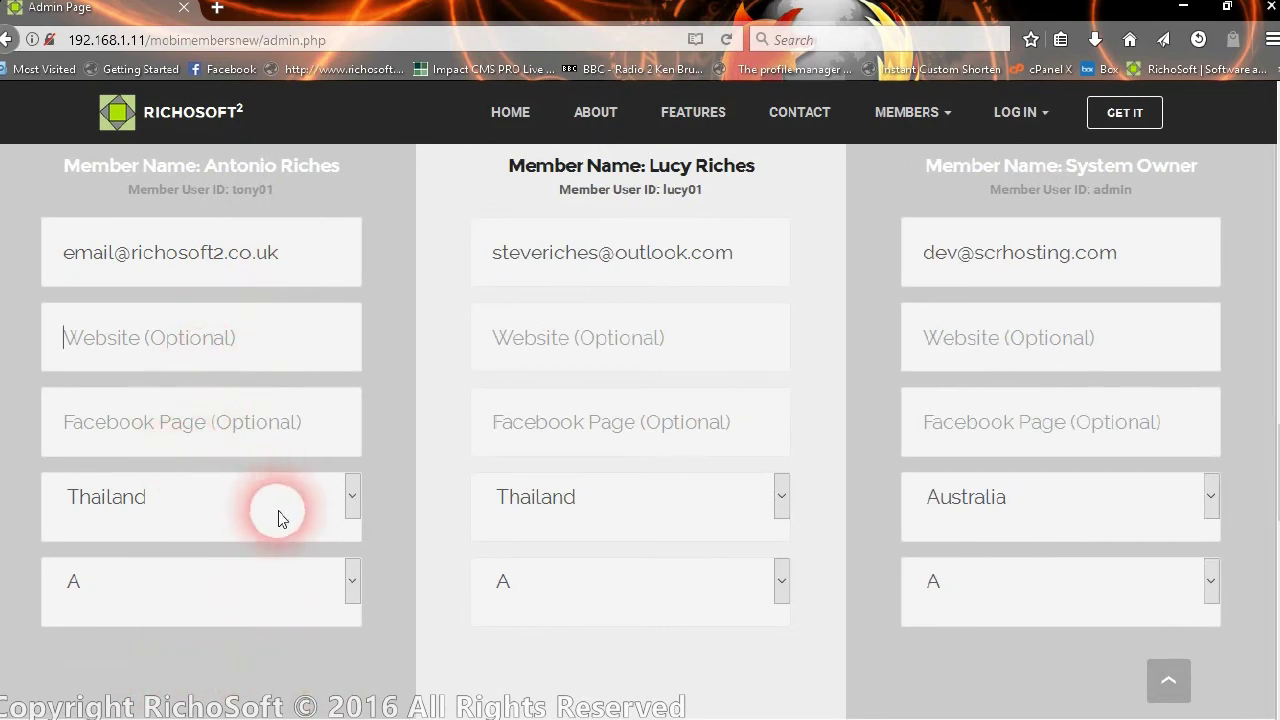
pyautogui.scroll(-2, 287, 479)
pyautogui.click(234, 401)
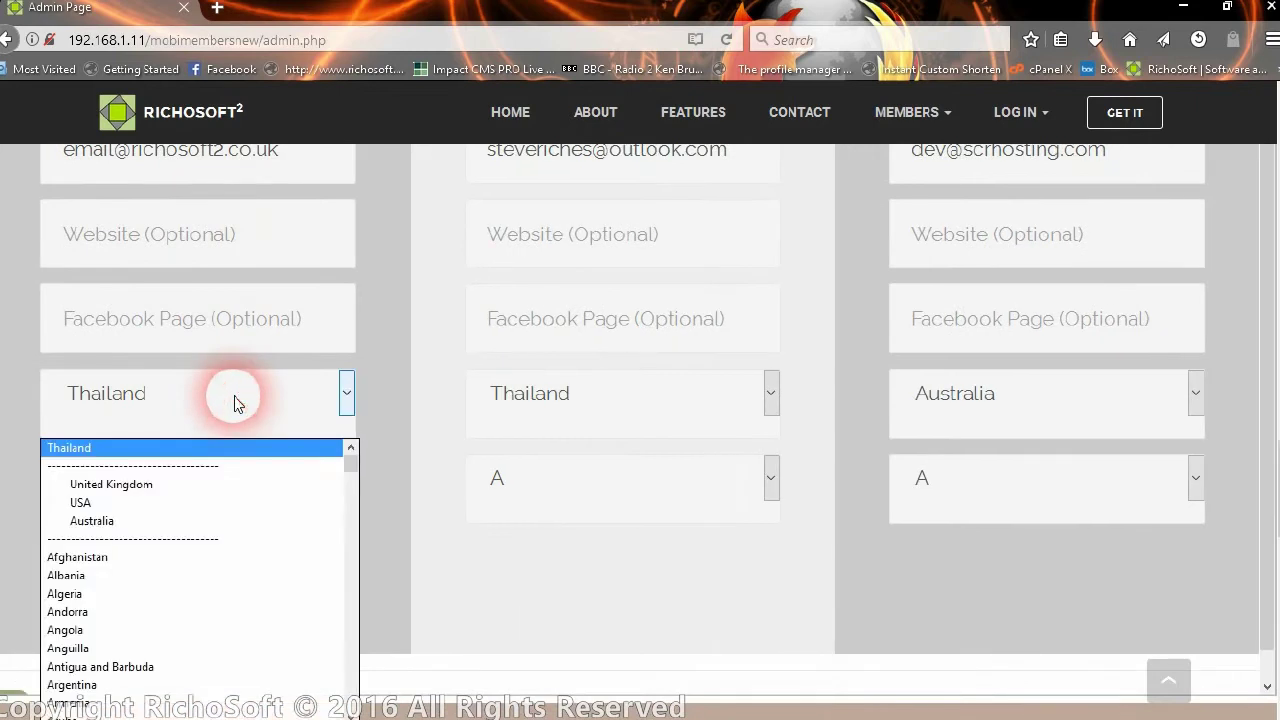
pyautogui.click(234, 396)
pyautogui.click(207, 484)
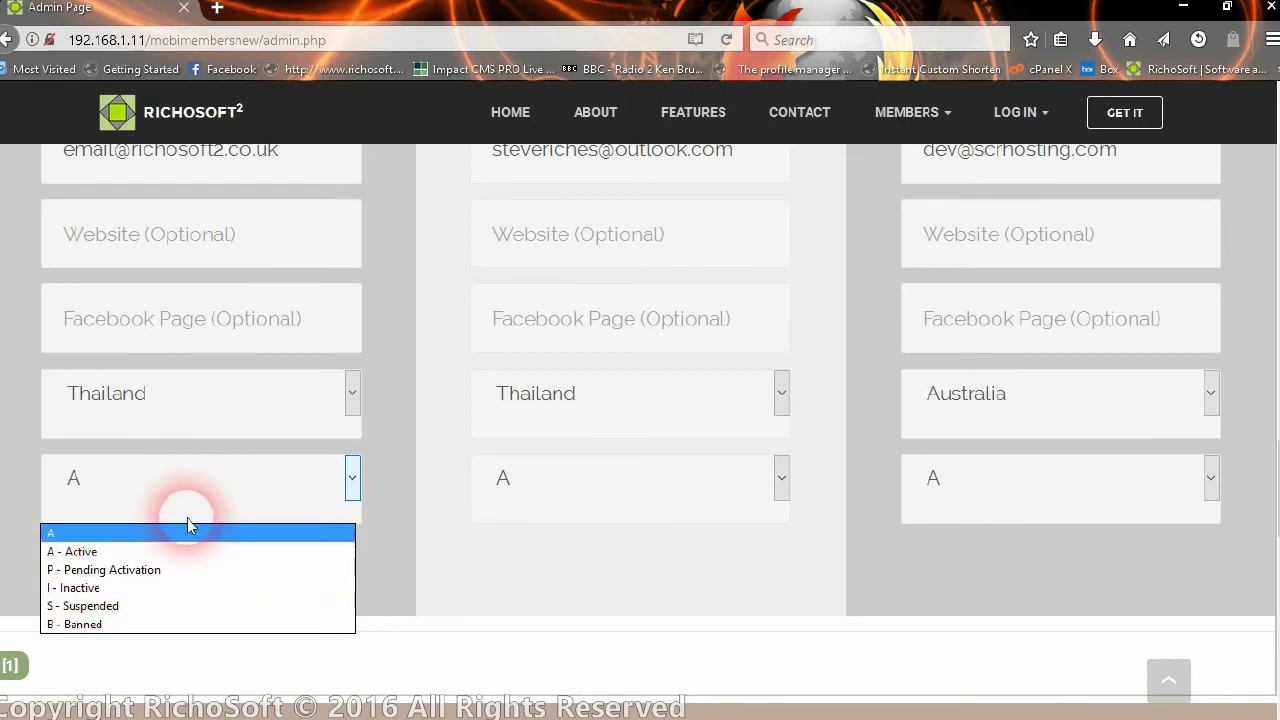
pyautogui.click(175, 482)
pyautogui.scroll(3, 711, 406)
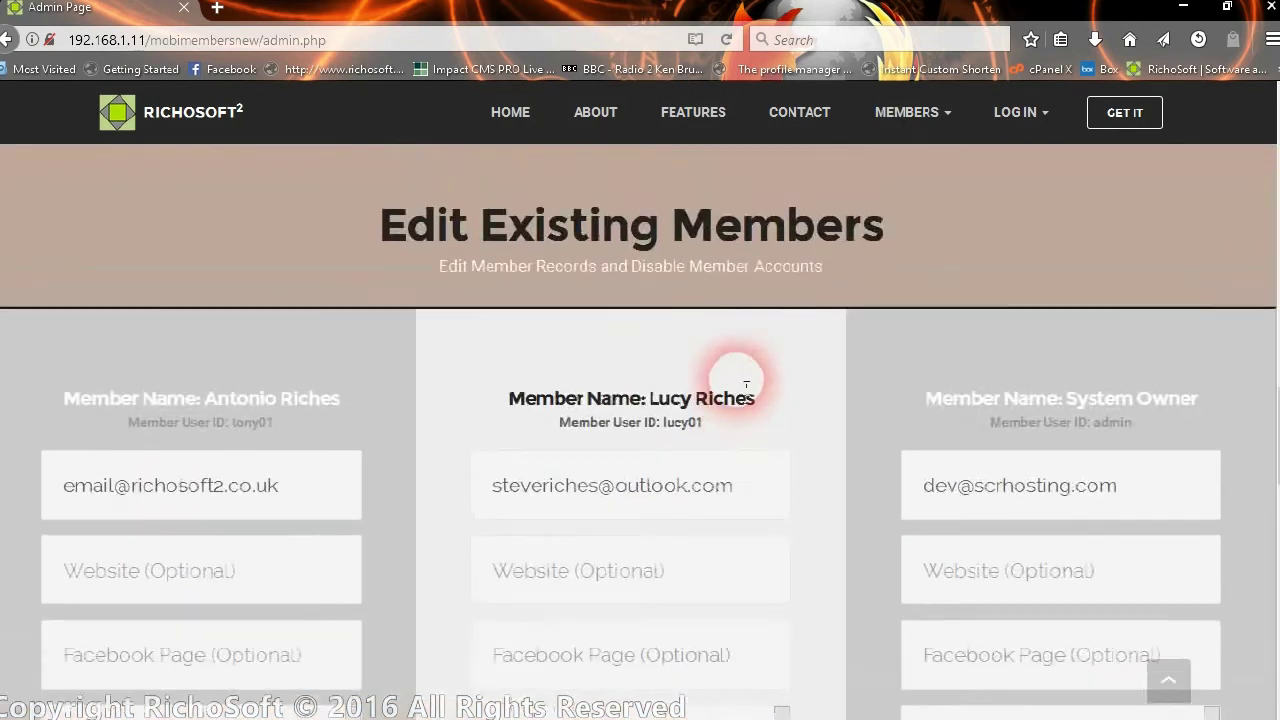
pyautogui.scroll(4, 741, 383)
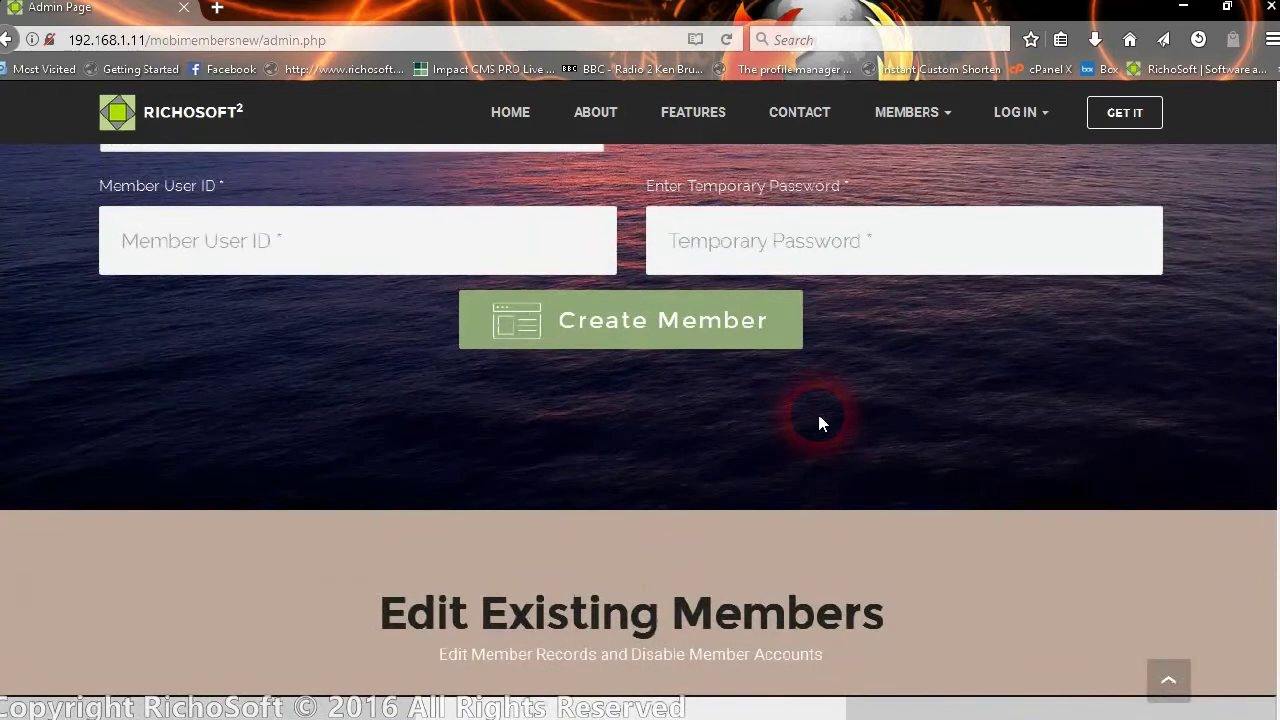
# - Enter the new member's name and email, and set their country to United Kingdom
pyautogui.scroll(3, 819, 423)
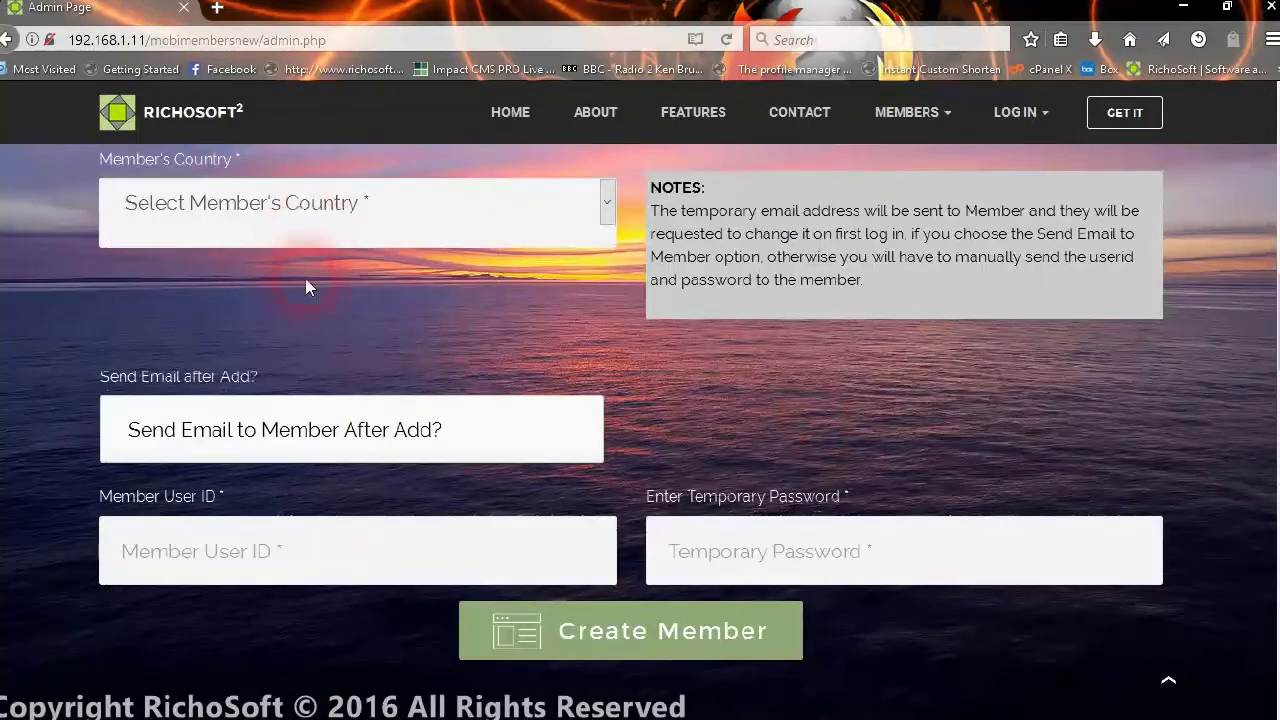
pyautogui.scroll(3, 404, 362)
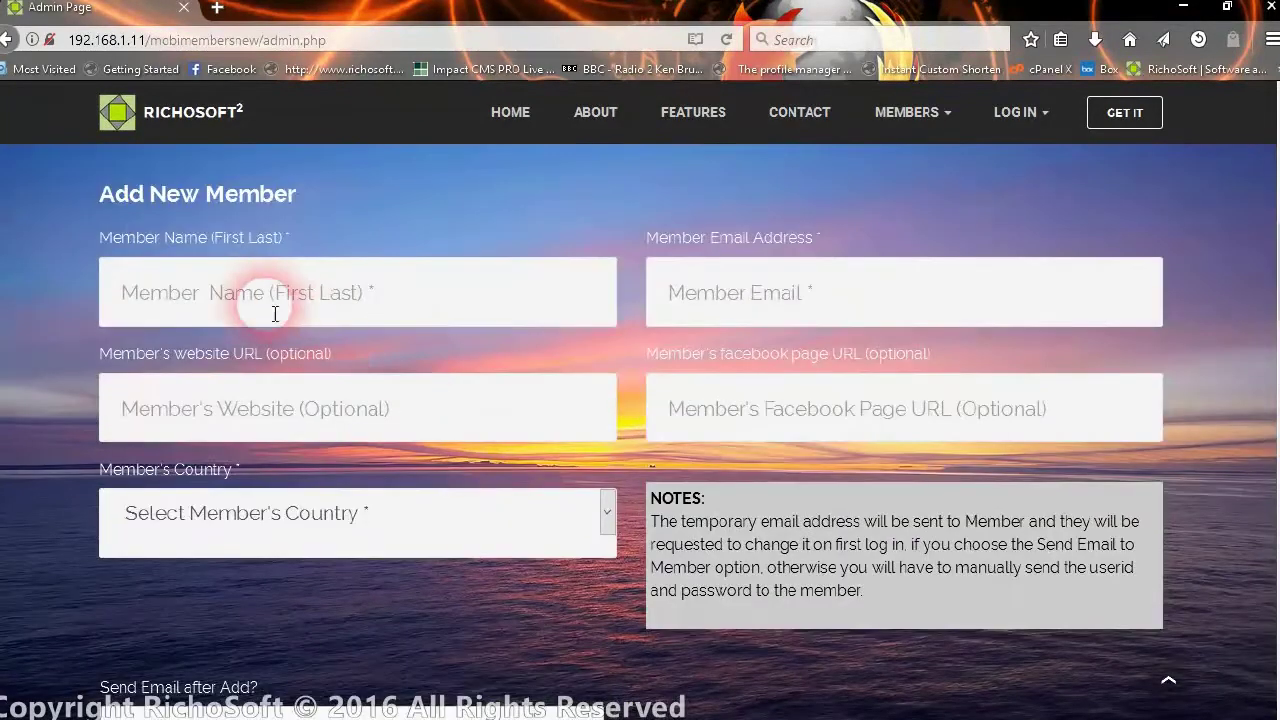
pyautogui.click(310, 300)
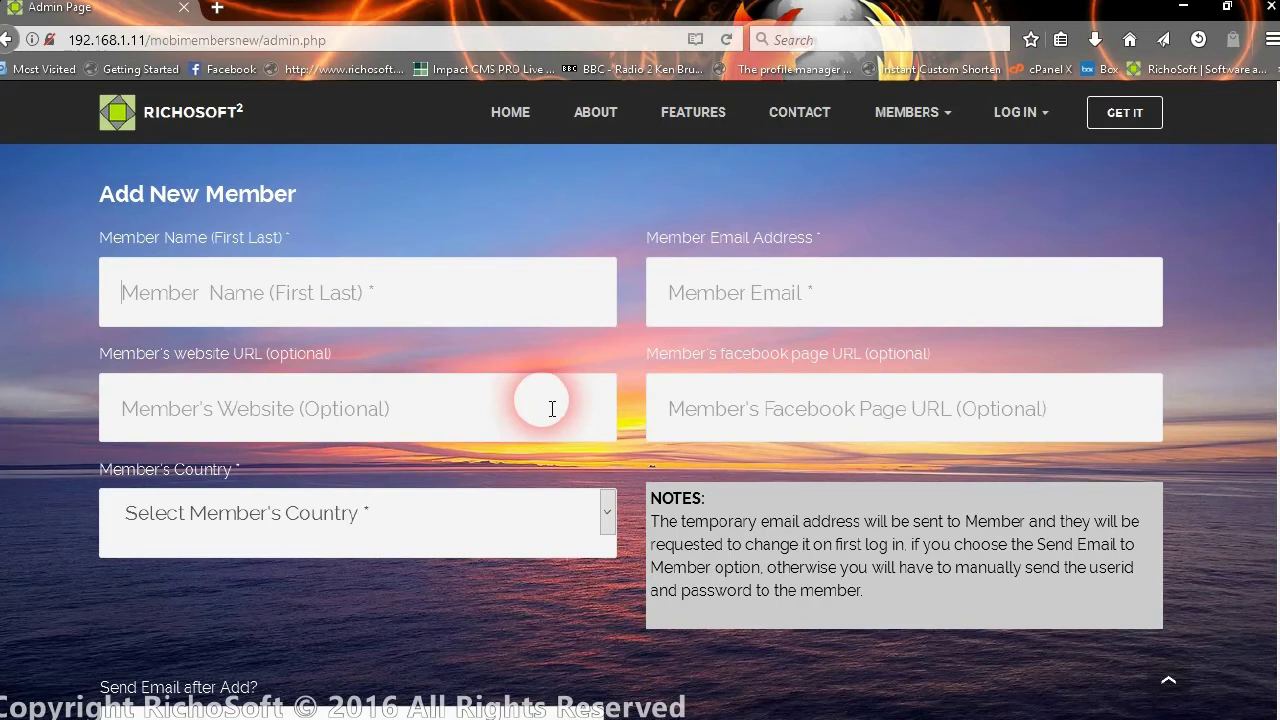
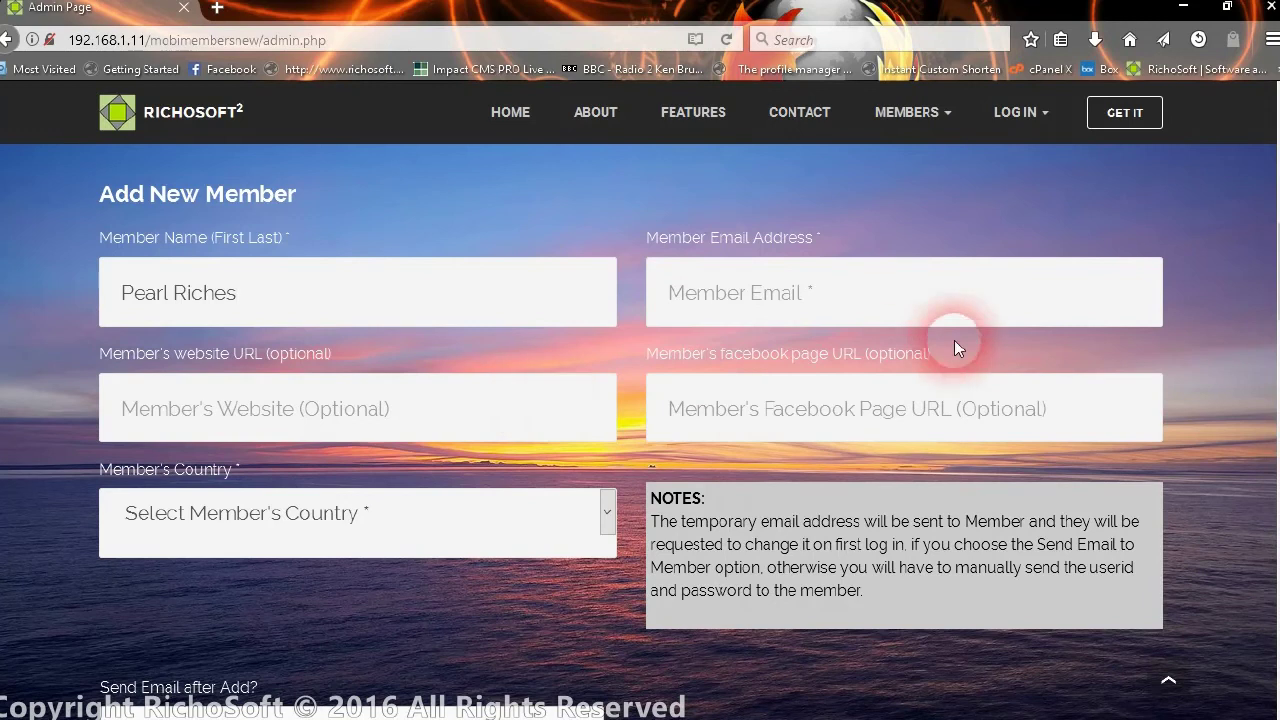
pyautogui.click(843, 300)
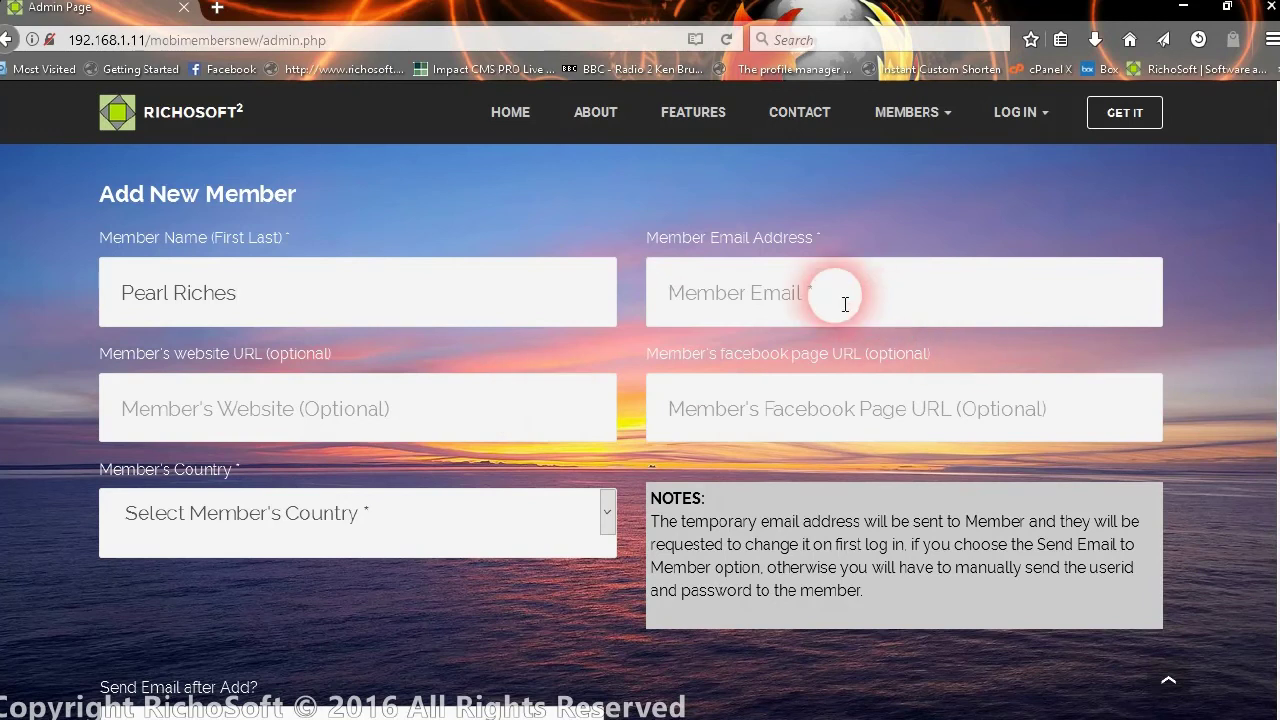
pyautogui.write('steve')
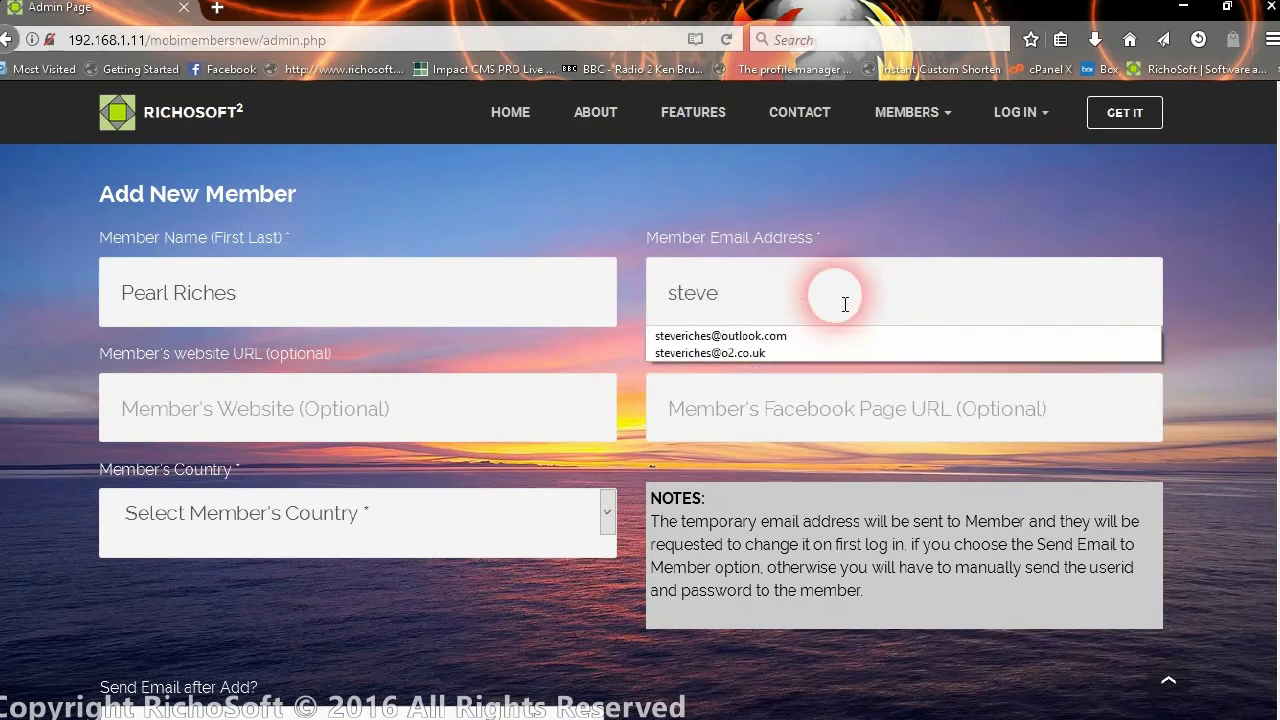
pyautogui.click(765, 336)
pyautogui.click(440, 396)
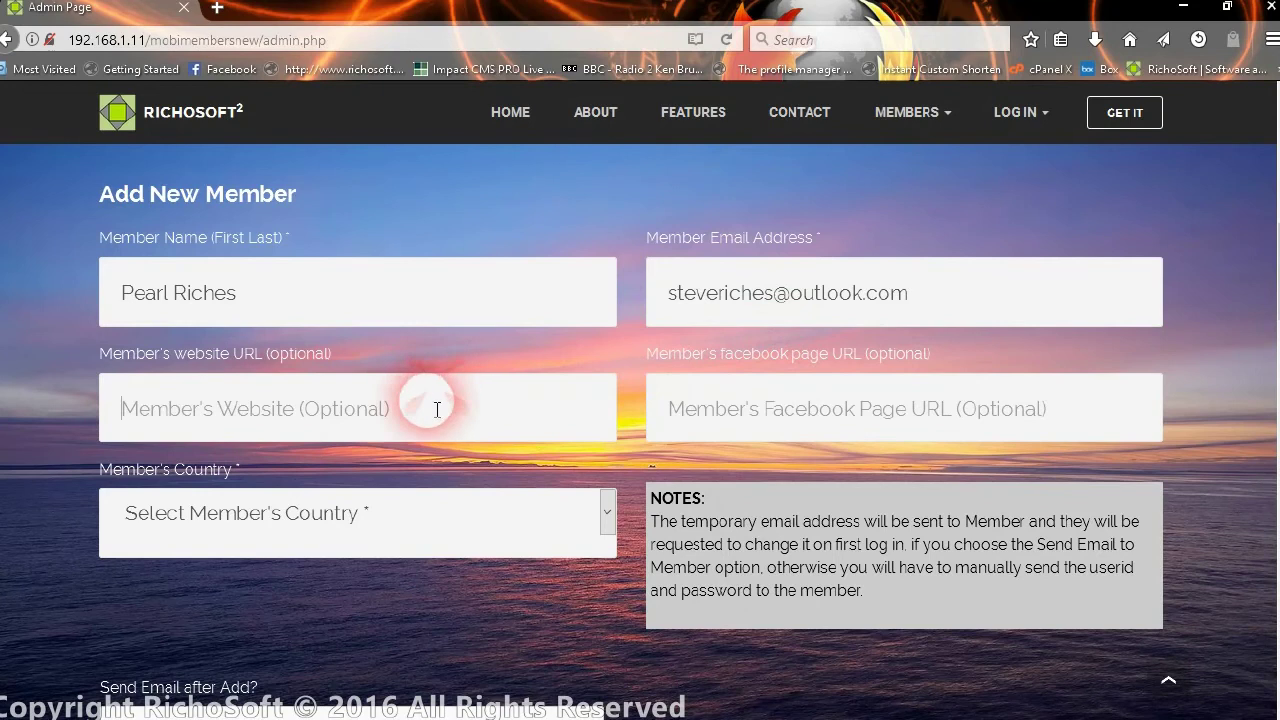
pyautogui.click(281, 500)
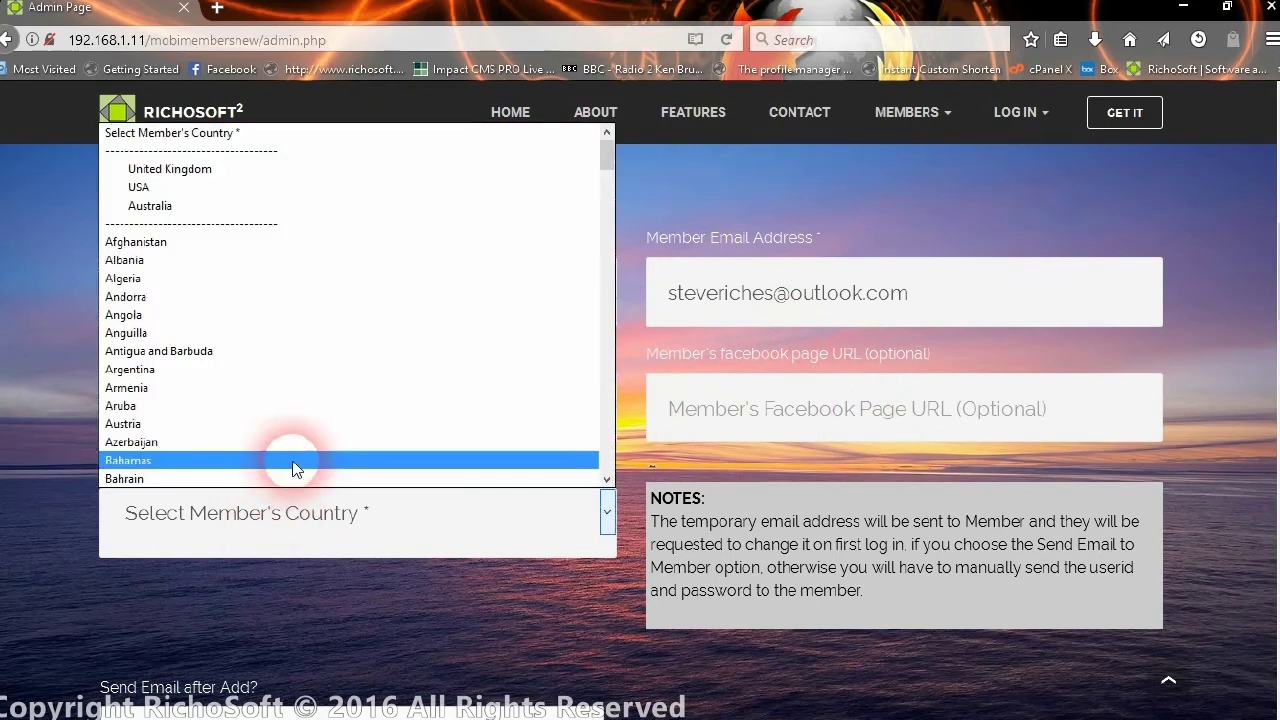
pyautogui.click(187, 168)
pyautogui.scroll(-4, 450, 275)
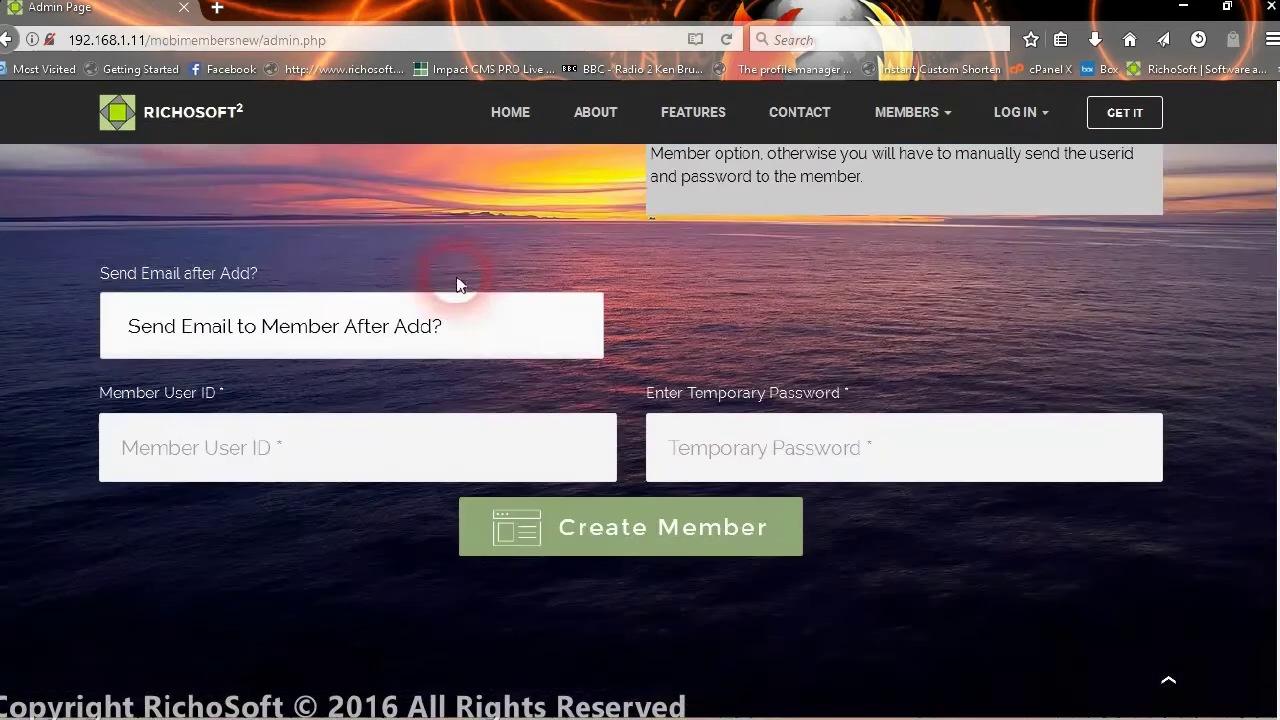
pyautogui.scroll(2, 450, 275)
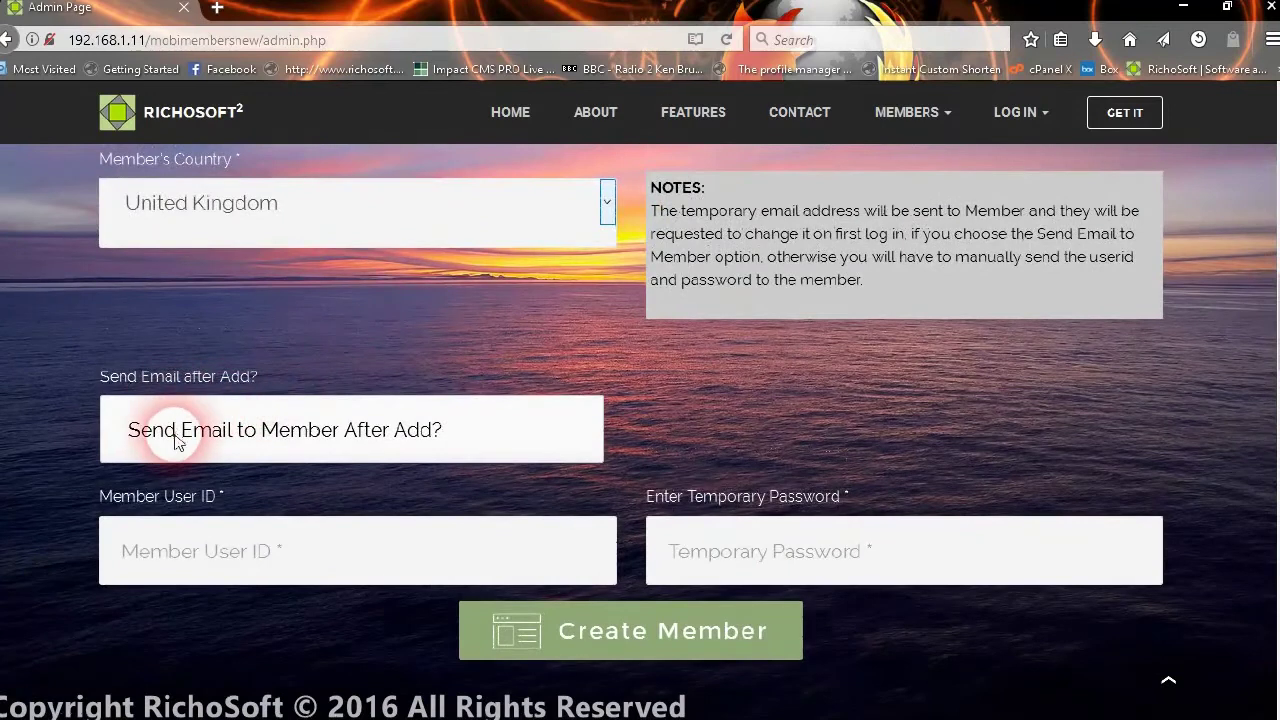
# - Tick Send Email to Member After Add, enter user ID and temporary password, and create the member
pyautogui.click(487, 441)
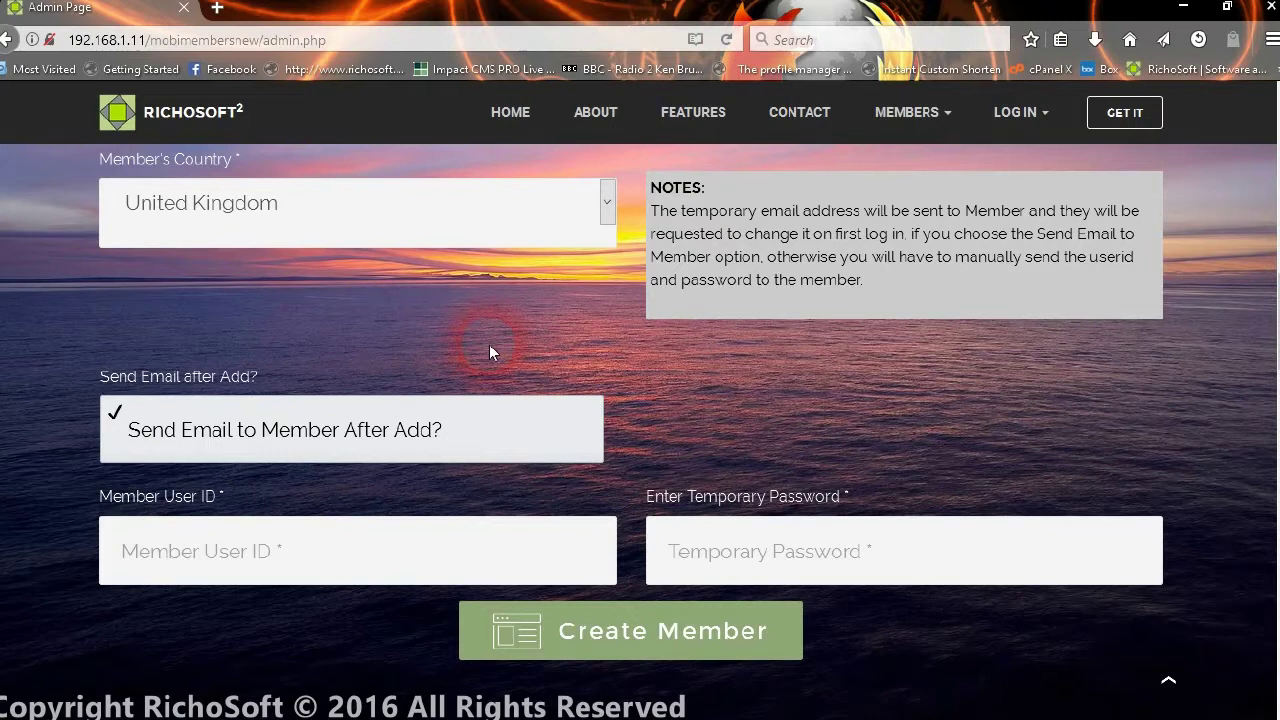
pyautogui.scroll(-1, 380, 440)
pyautogui.click(305, 449)
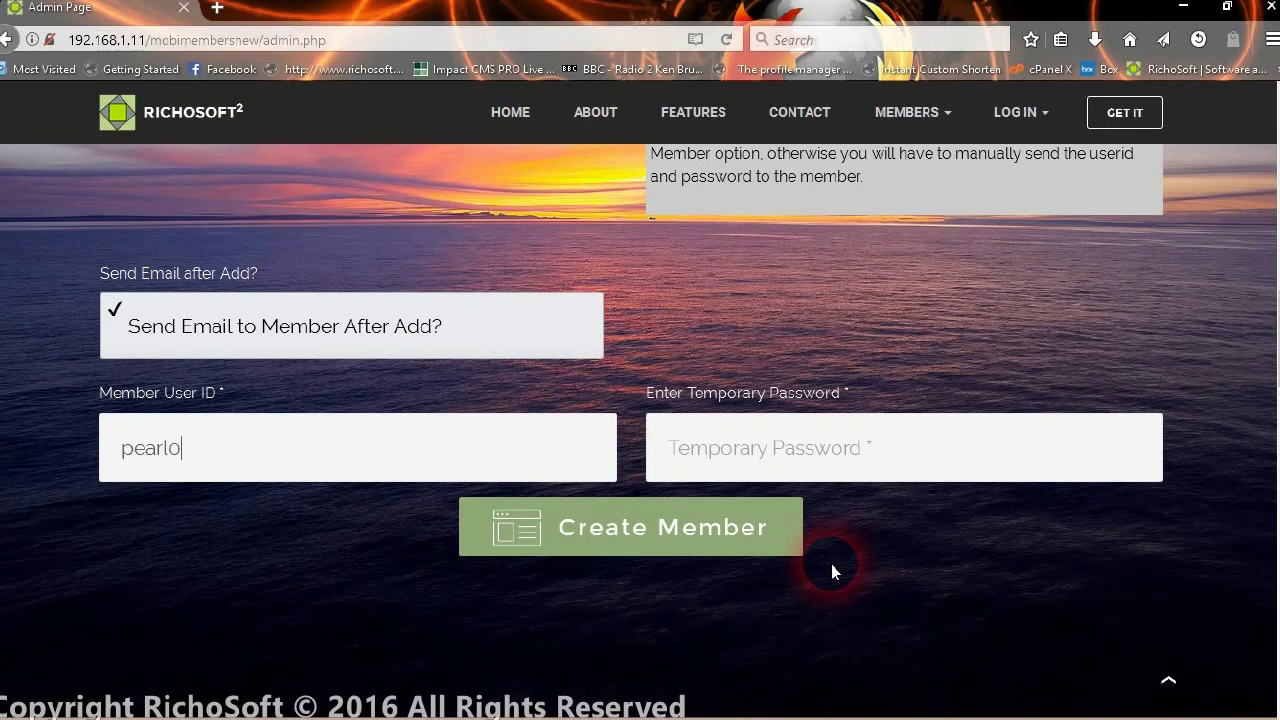
pyautogui.click(906, 471)
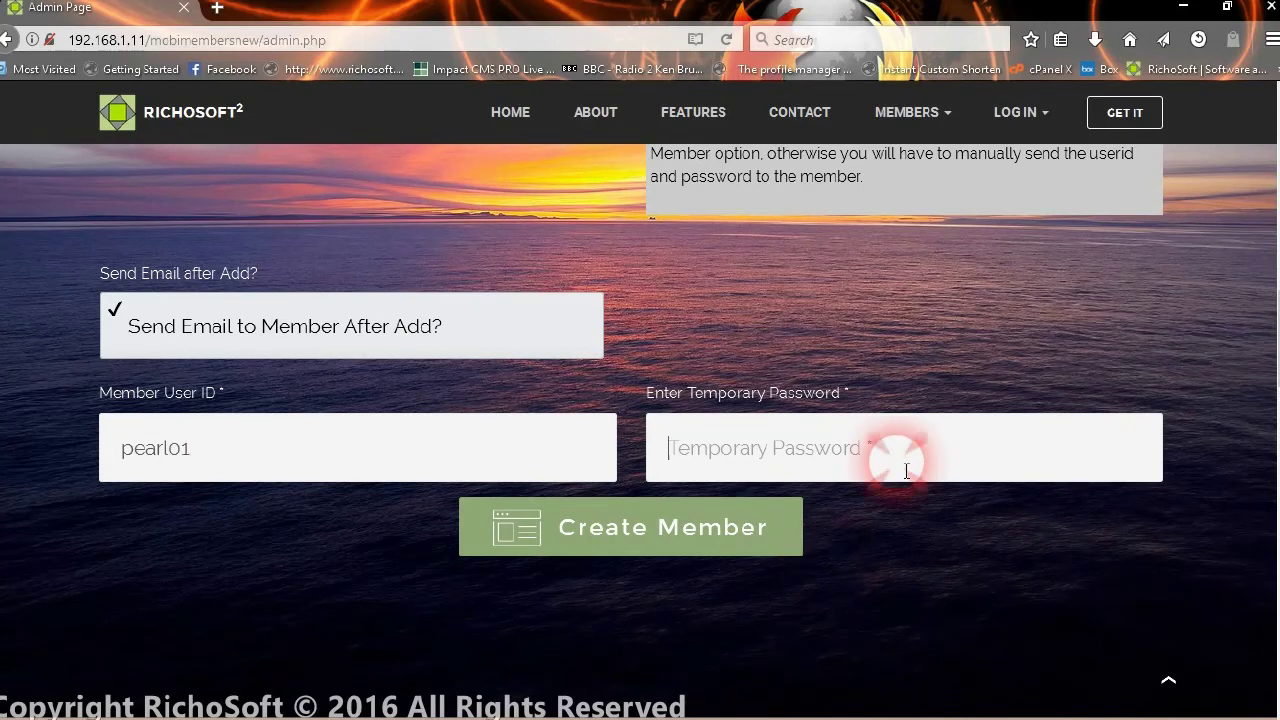
pyautogui.write('pa')
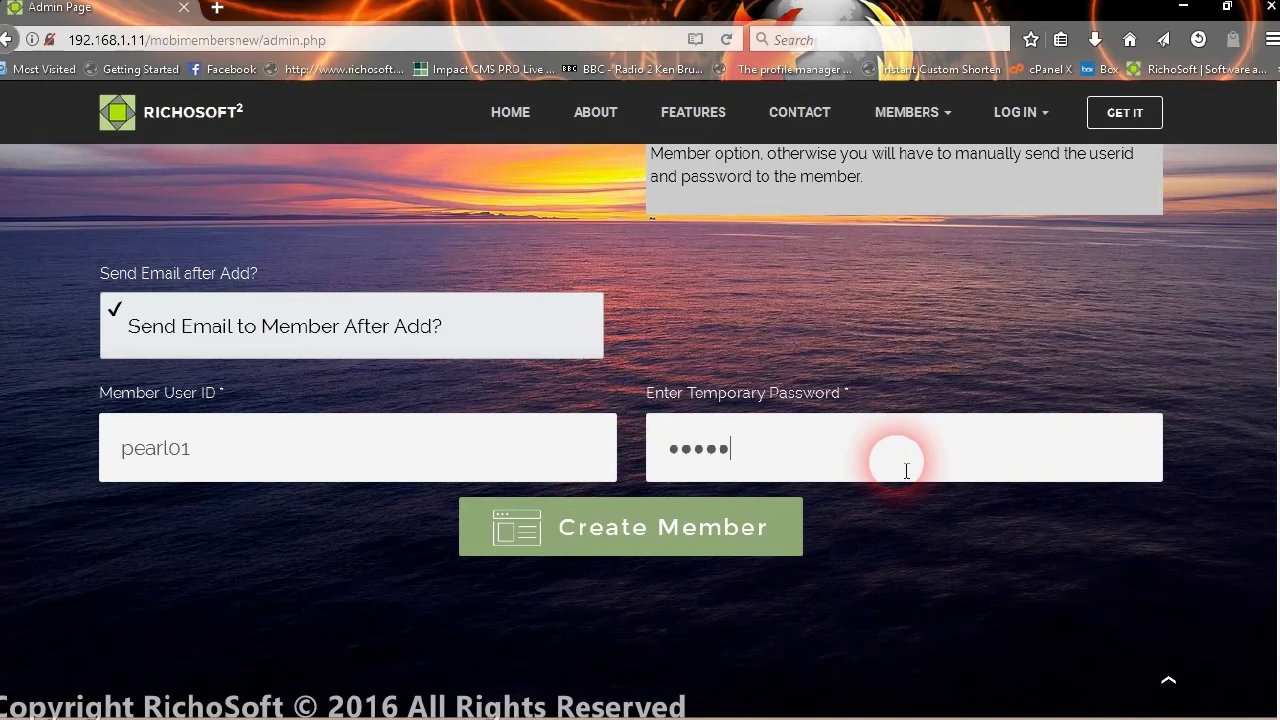
pyautogui.click(602, 538)
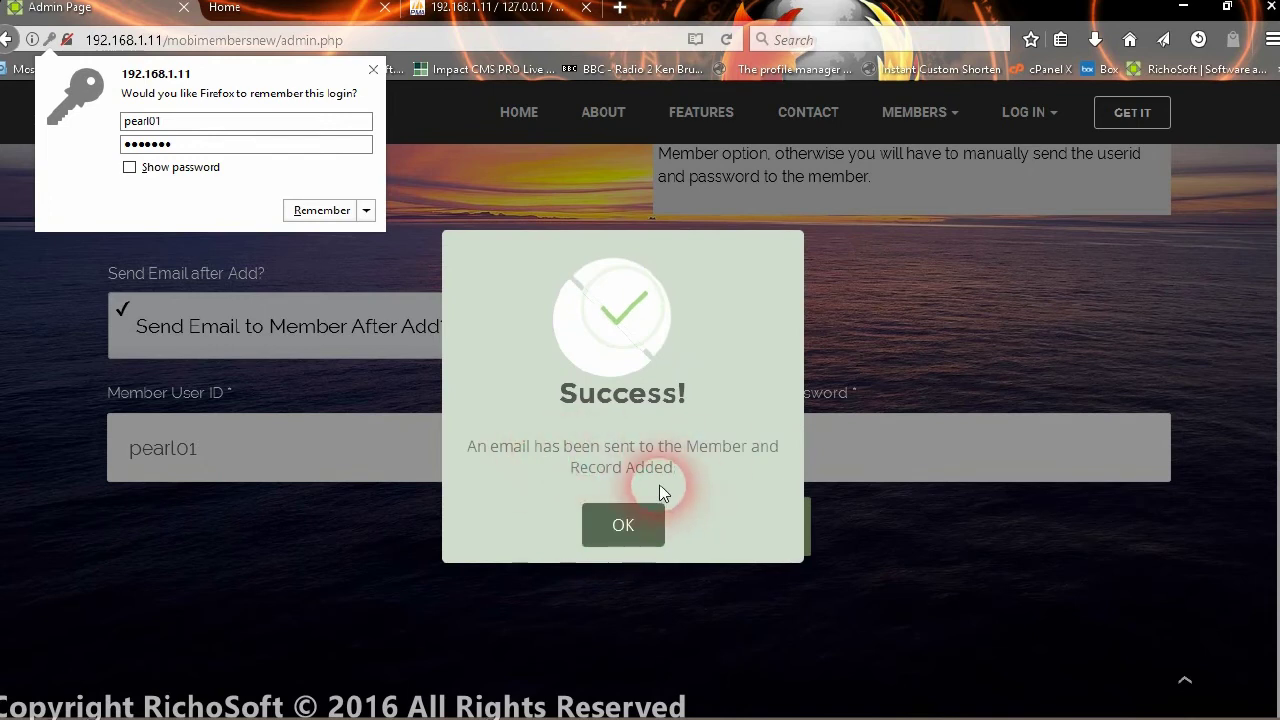
pyautogui.click(634, 531)
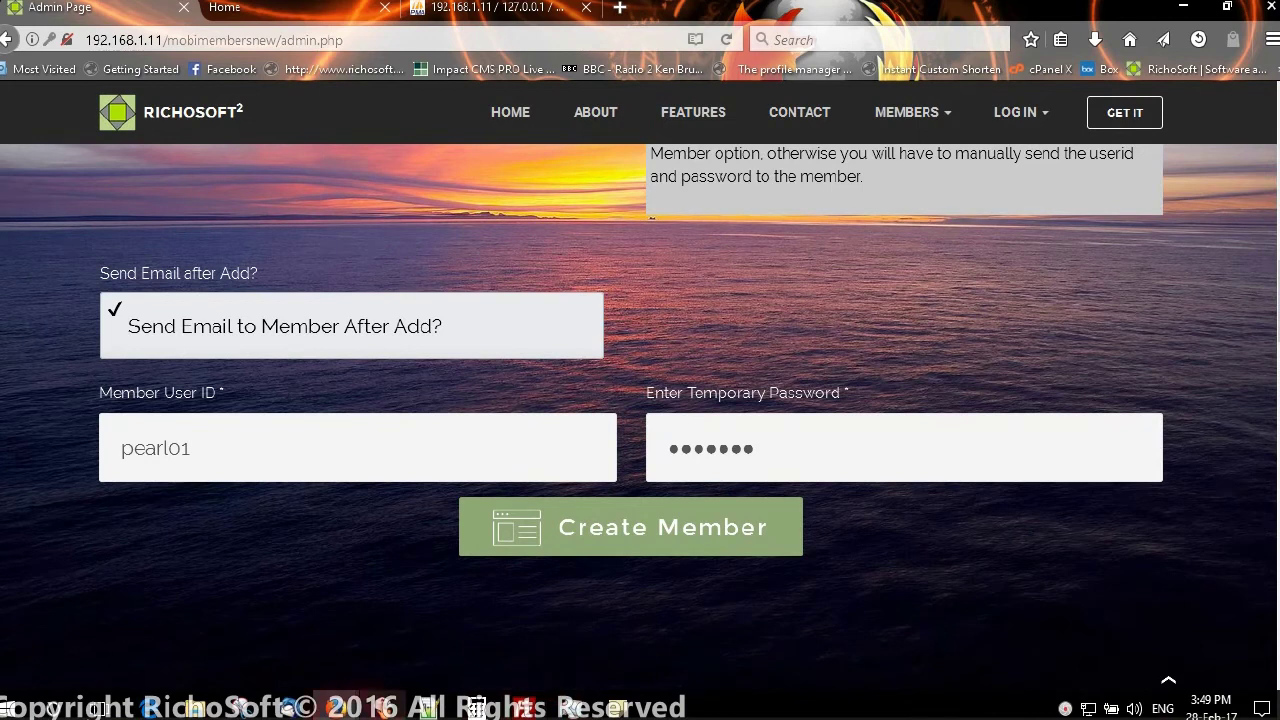
pyautogui.moveTo(272, 712)
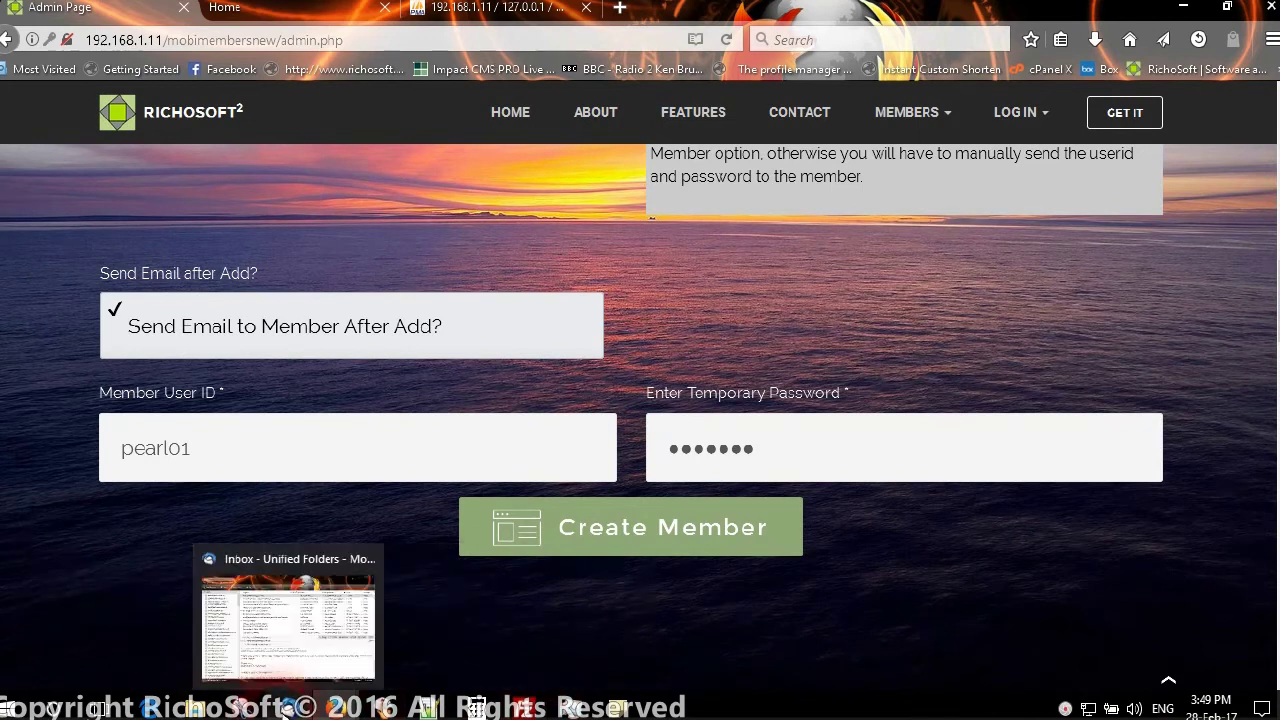
# - Get messages for all accounts and open the Your Members Account email with remote content shown
pyautogui.click(284, 710)
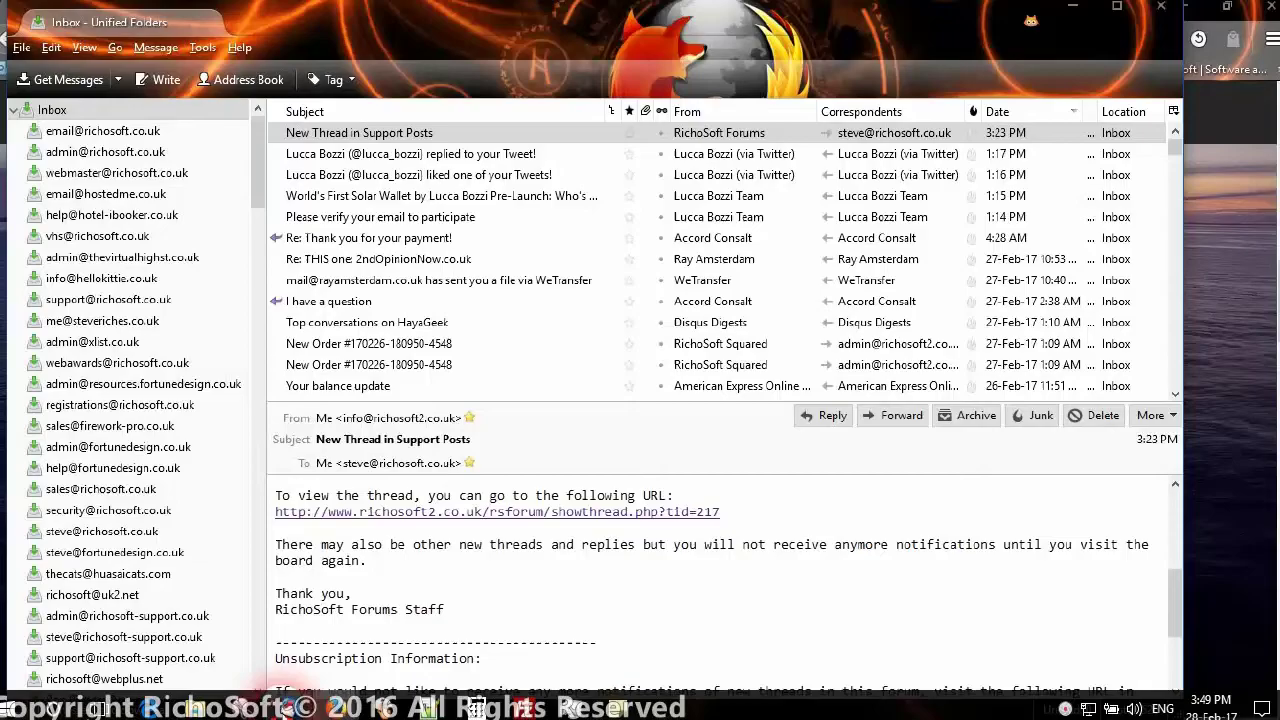
pyautogui.click(116, 80)
pyautogui.click(78, 118)
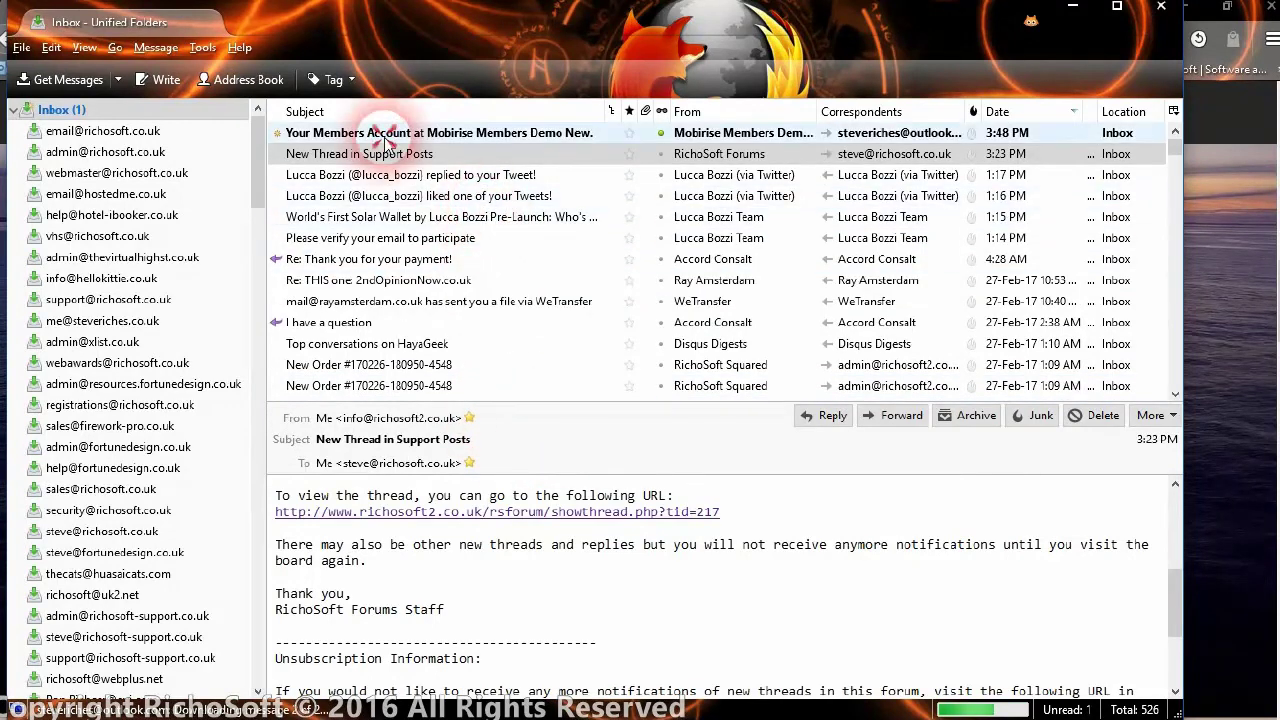
pyautogui.click(385, 136)
pyautogui.doubleClick(386, 136)
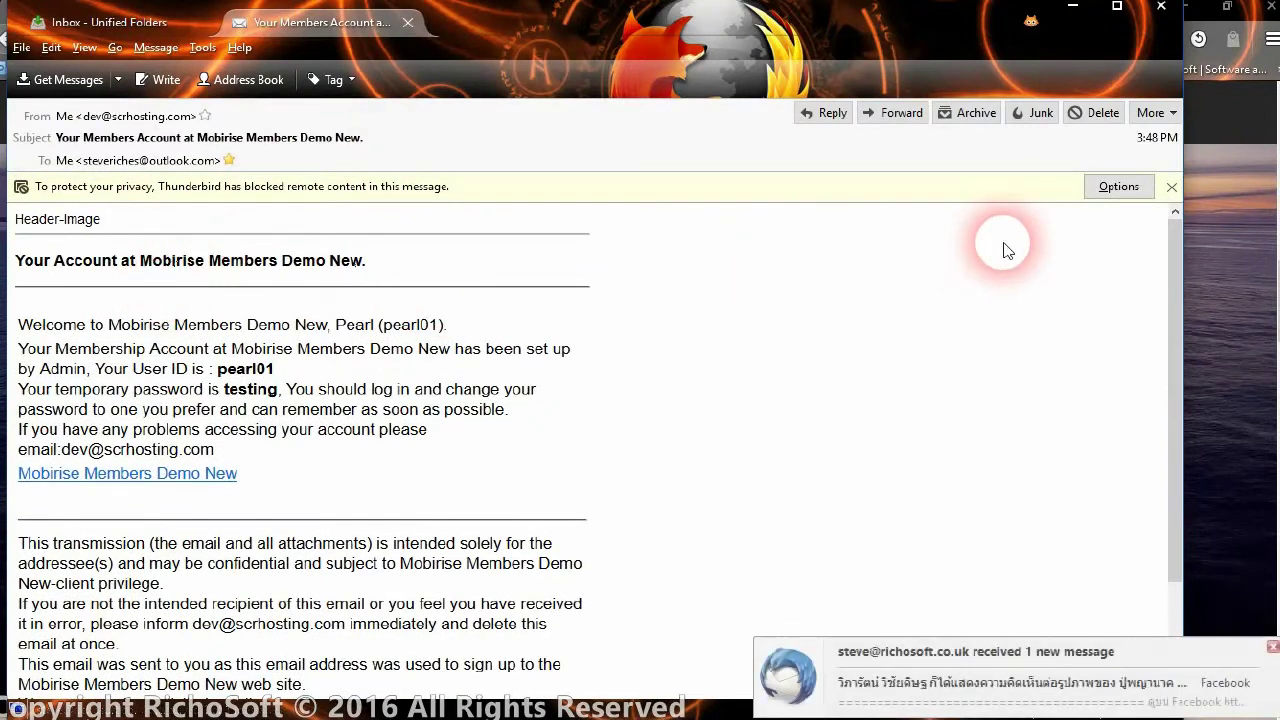
pyautogui.click(1116, 187)
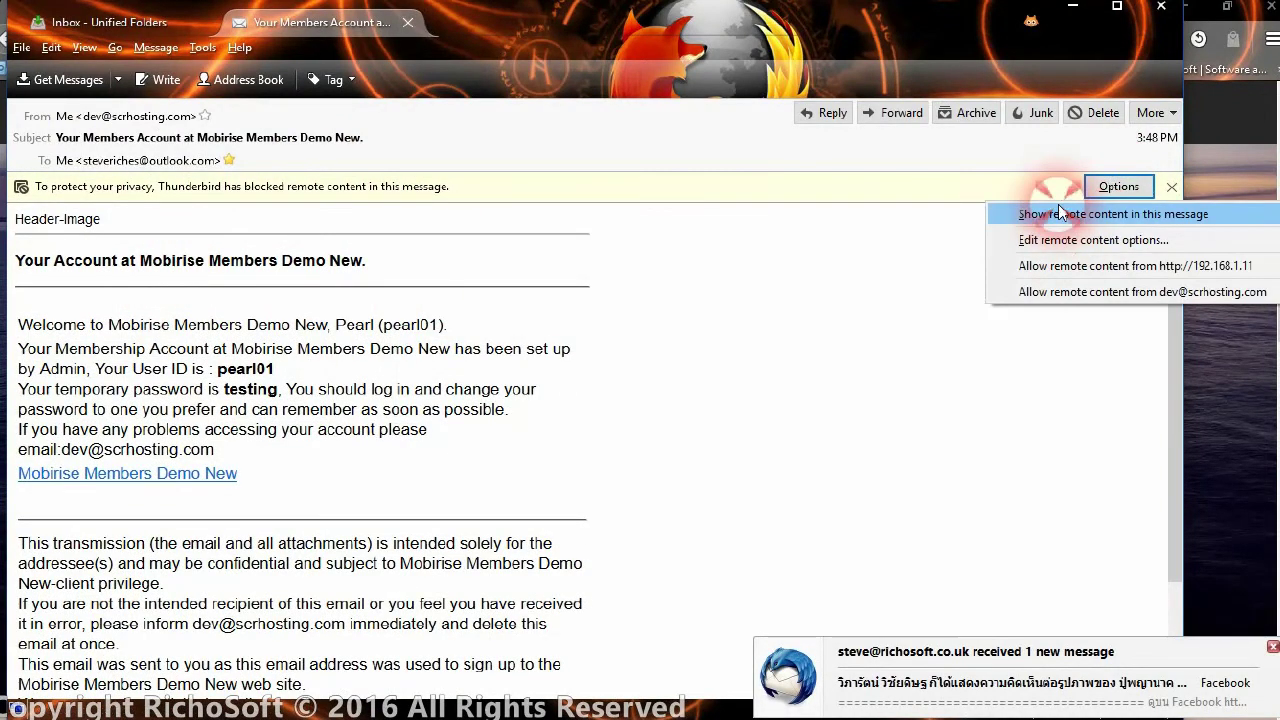
pyautogui.click(1061, 213)
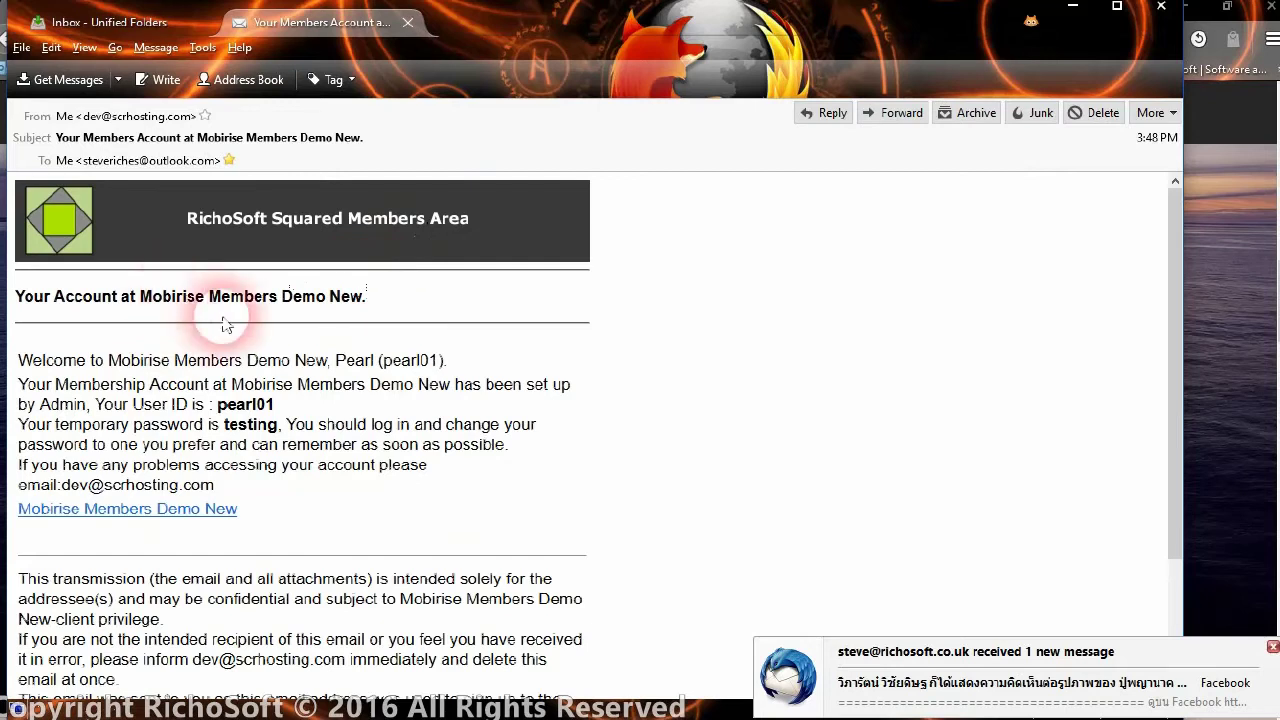
# - Review the user ID and temporary password in the email, then close it and minimize Thunderbird
pyautogui.scroll(-2, 240, 335)
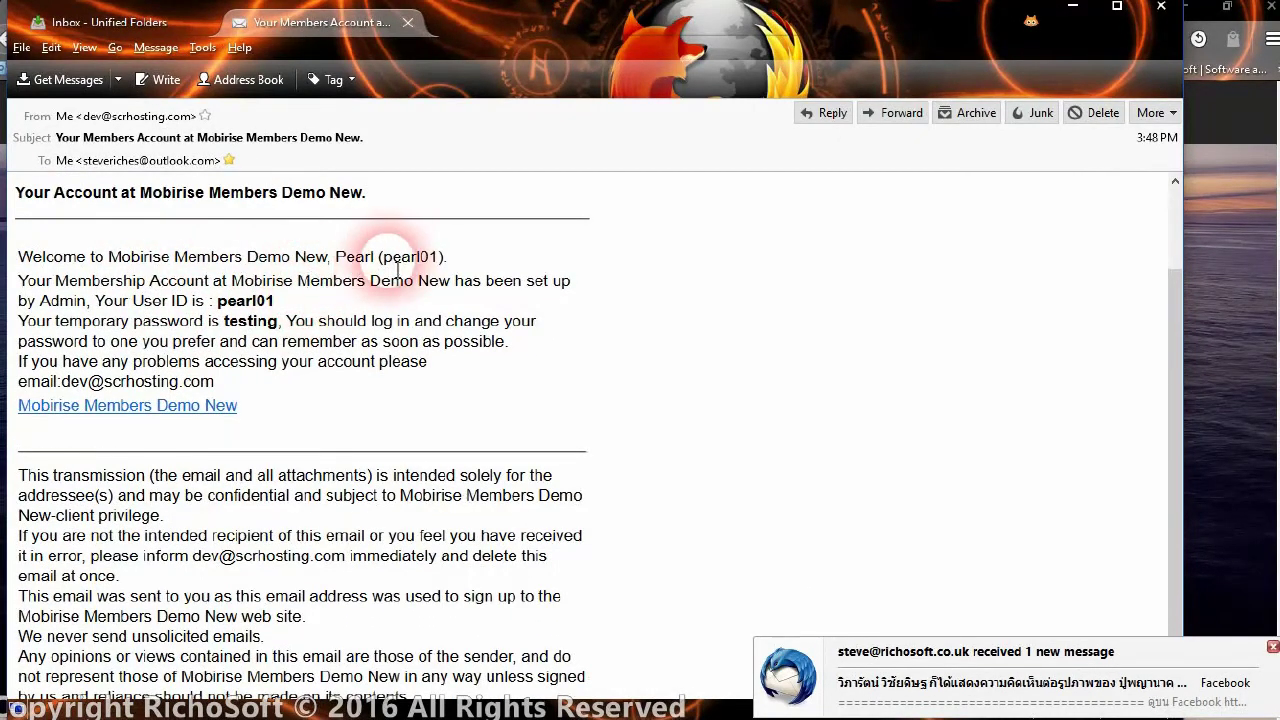
pyautogui.moveTo(384, 259); pyautogui.dragTo(450, 264)
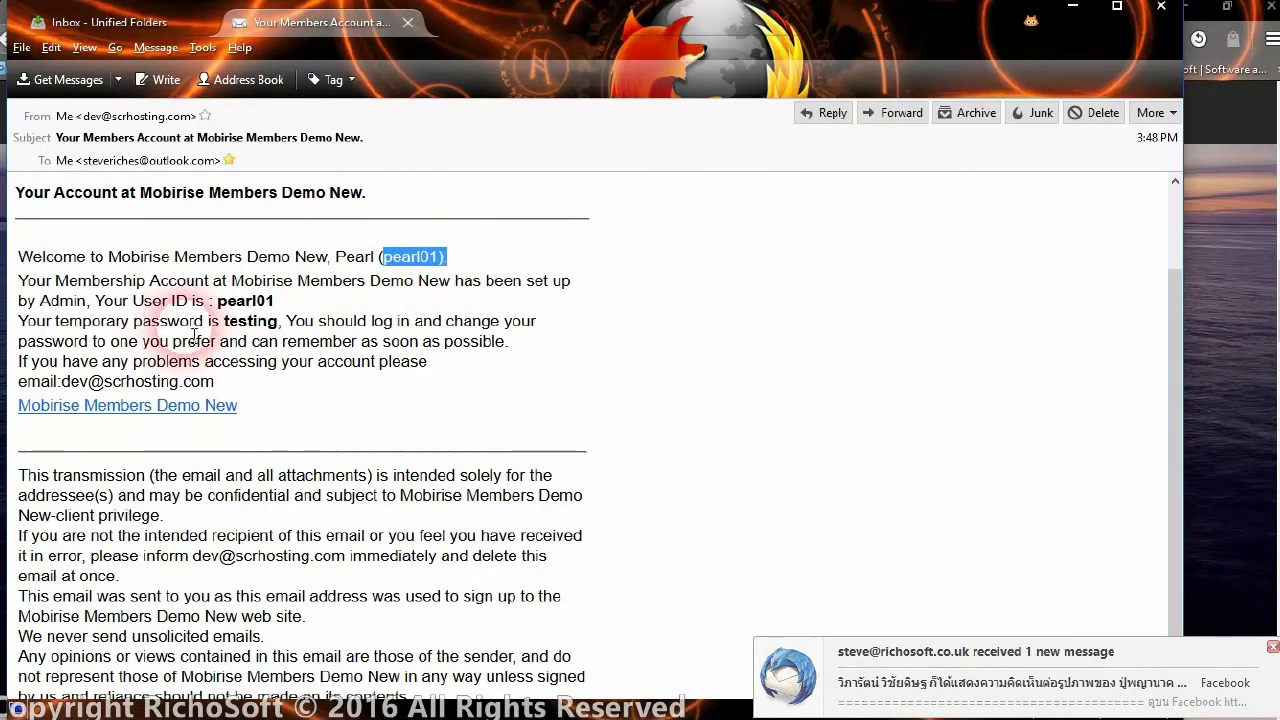
pyautogui.moveTo(162, 302); pyautogui.dragTo(276, 303)
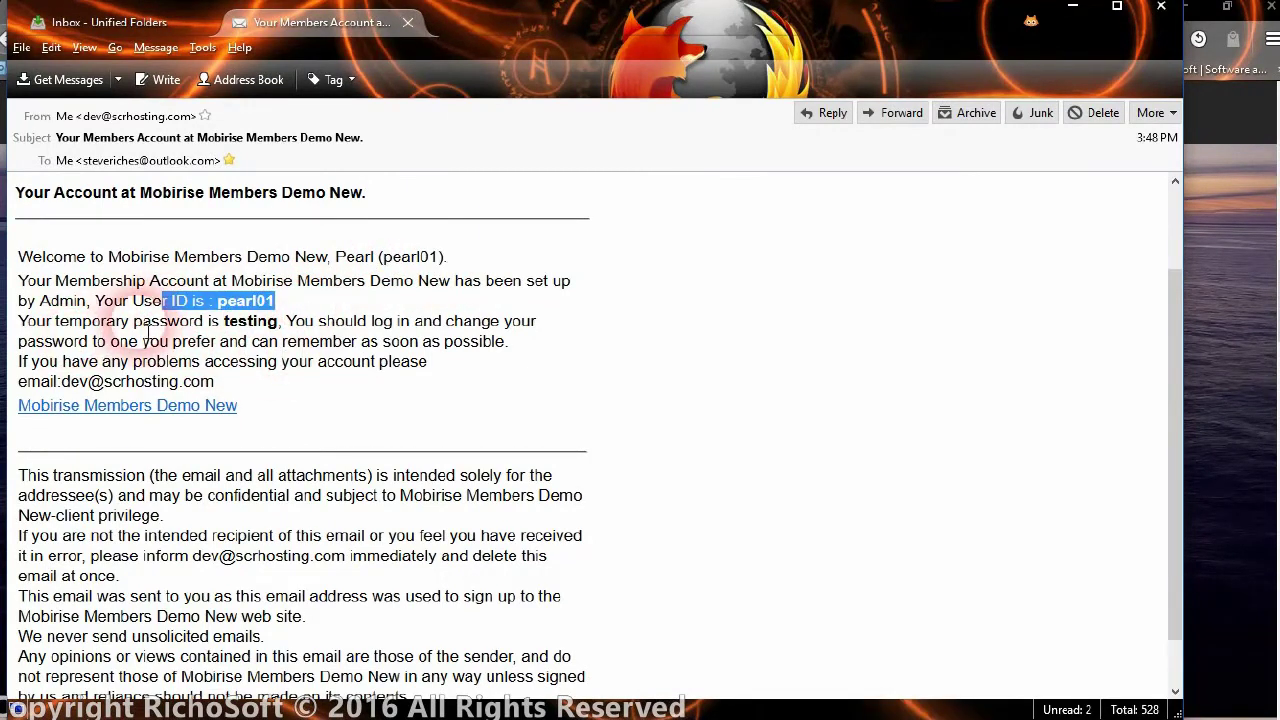
pyautogui.moveTo(190, 321); pyautogui.dragTo(357, 341)
pyautogui.click(435, 437)
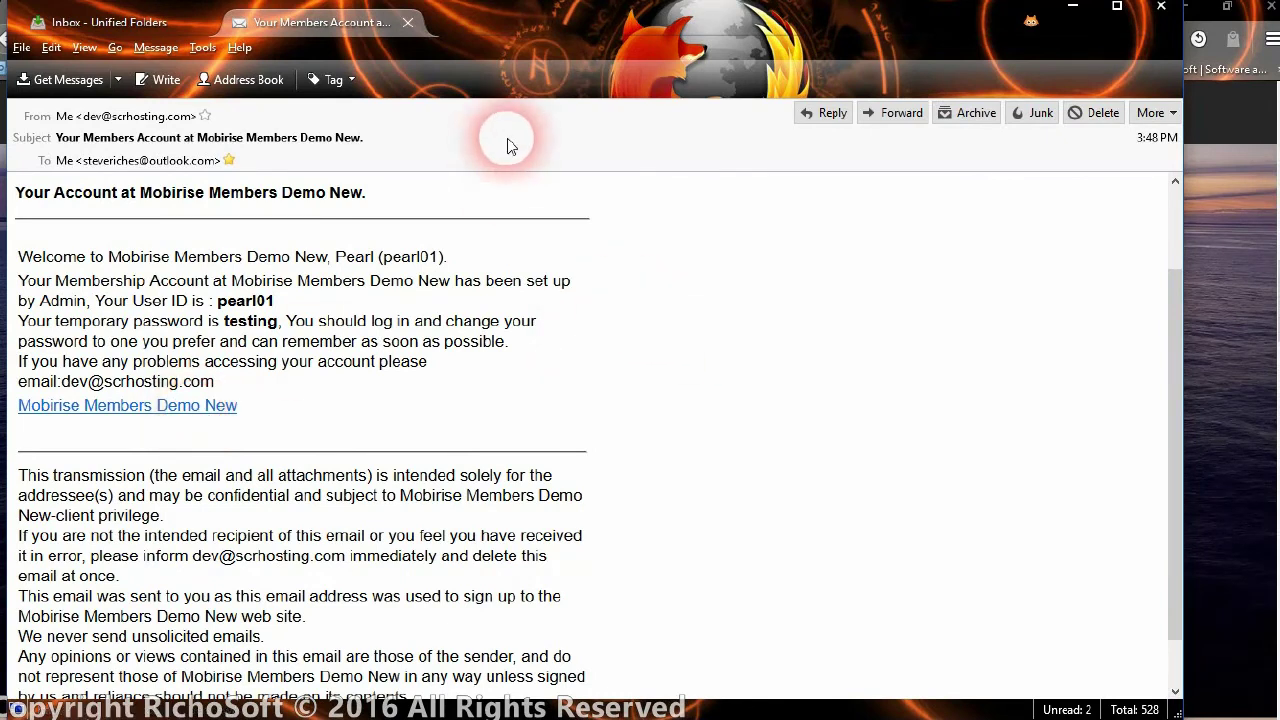
pyautogui.click(408, 22)
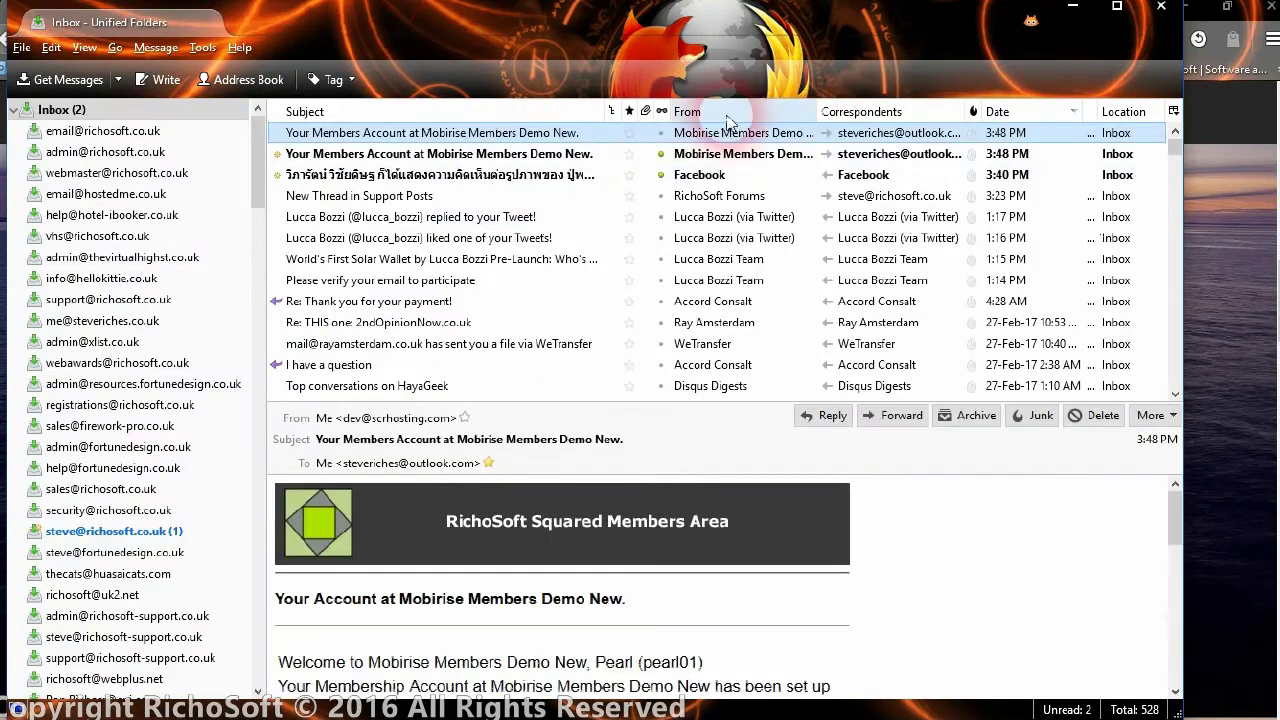
pyautogui.click(1075, 12)
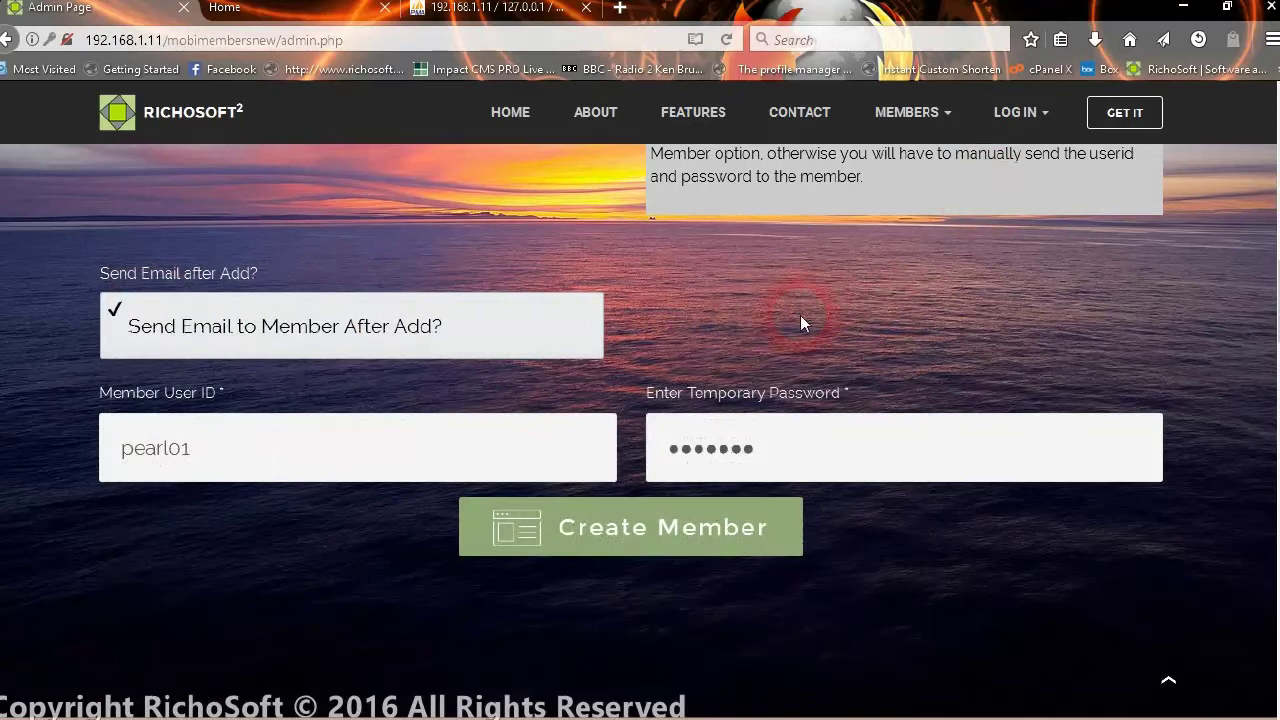
pyautogui.scroll(10, 648, 324)
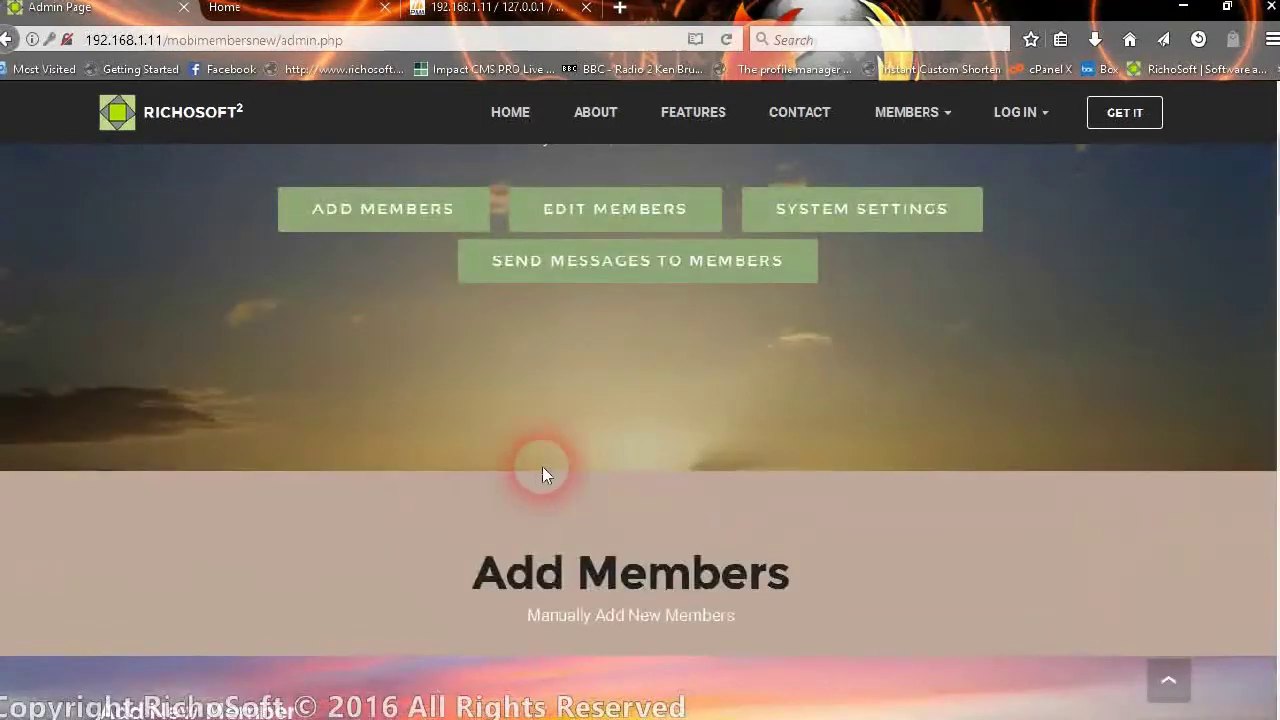
pyautogui.scroll(-5, 542, 466)
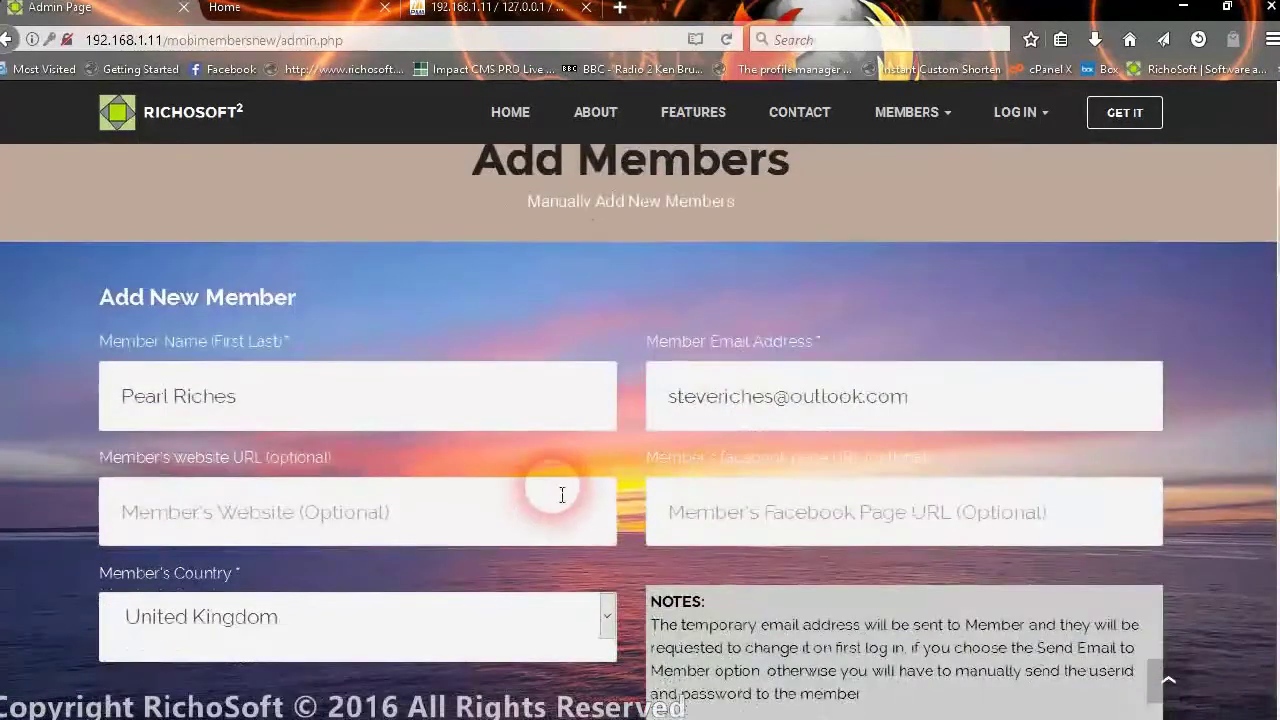
pyautogui.scroll(-2, 560, 495)
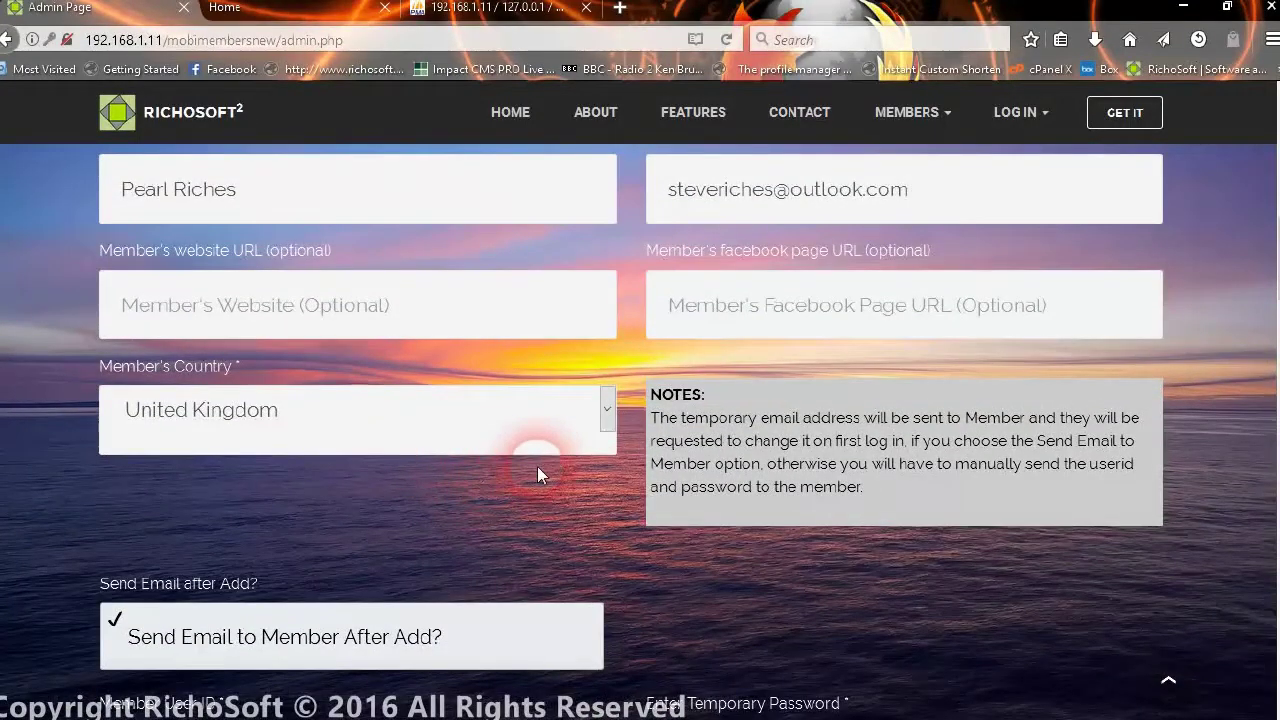
pyautogui.scroll(4, 537, 466)
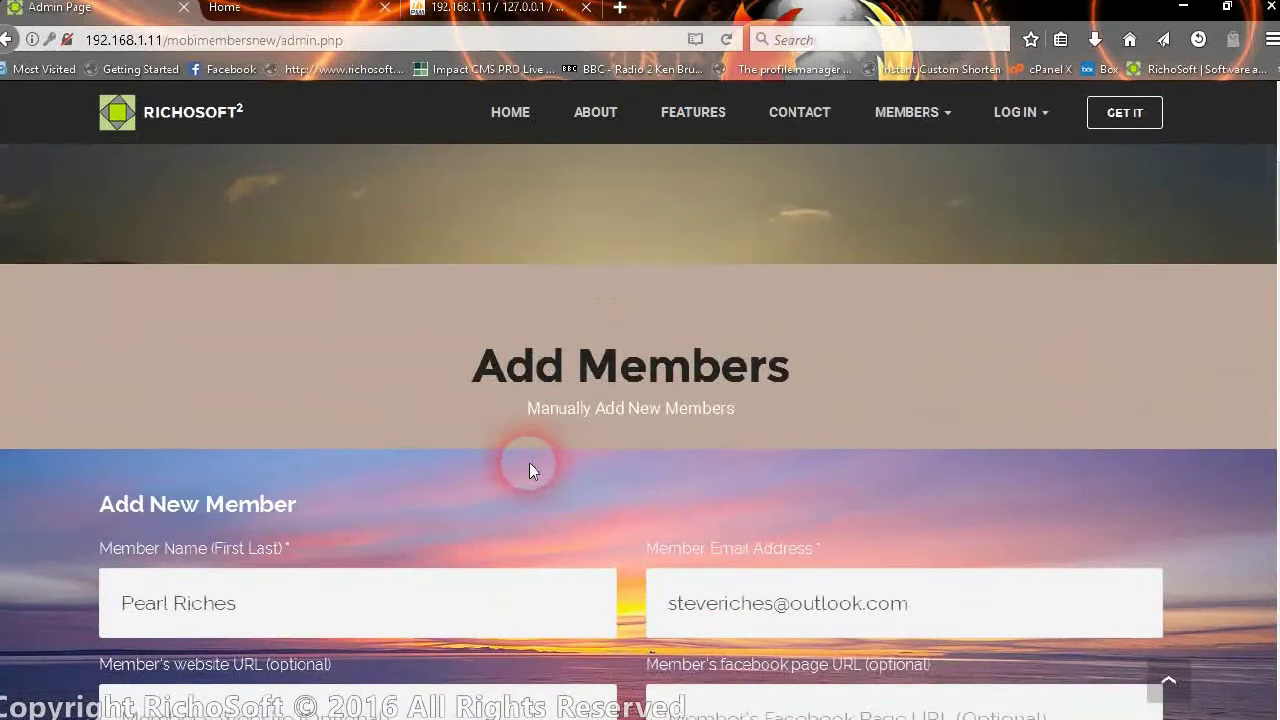
pyautogui.scroll(4, 540, 440)
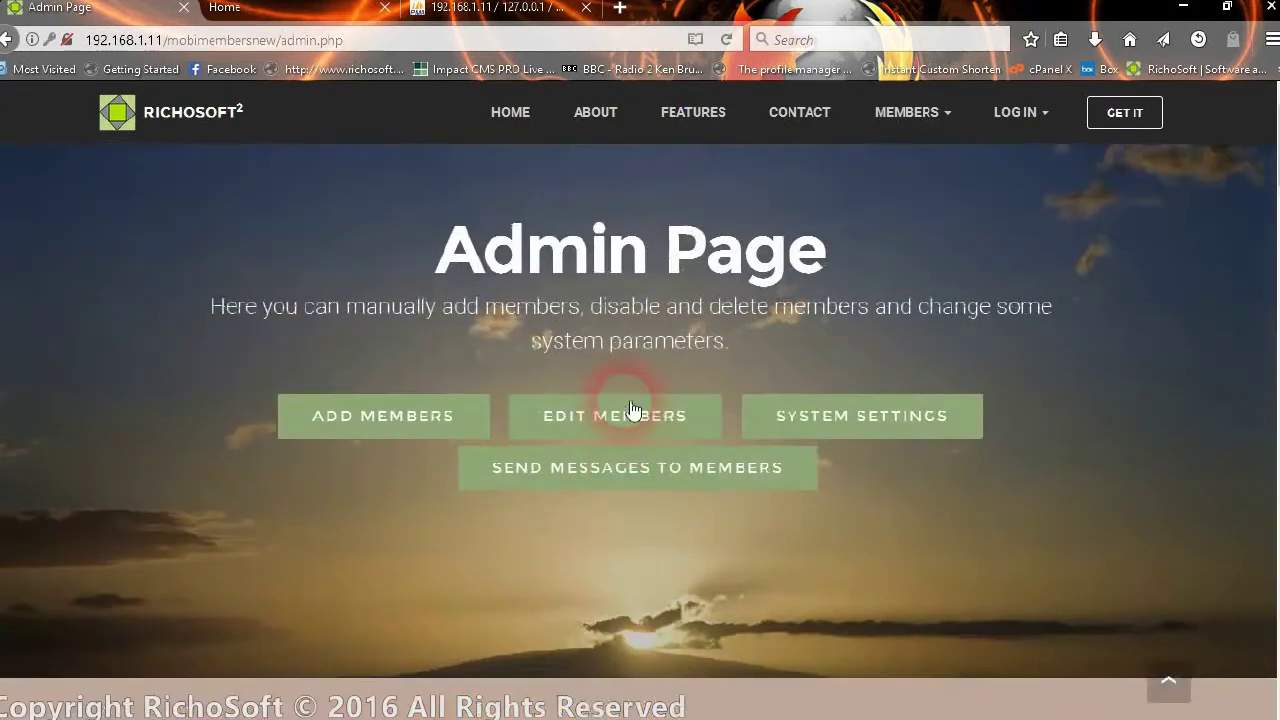
# - Replace the placeholder with a greeting welcoming the new member to our family web site
pyautogui.click(645, 474)
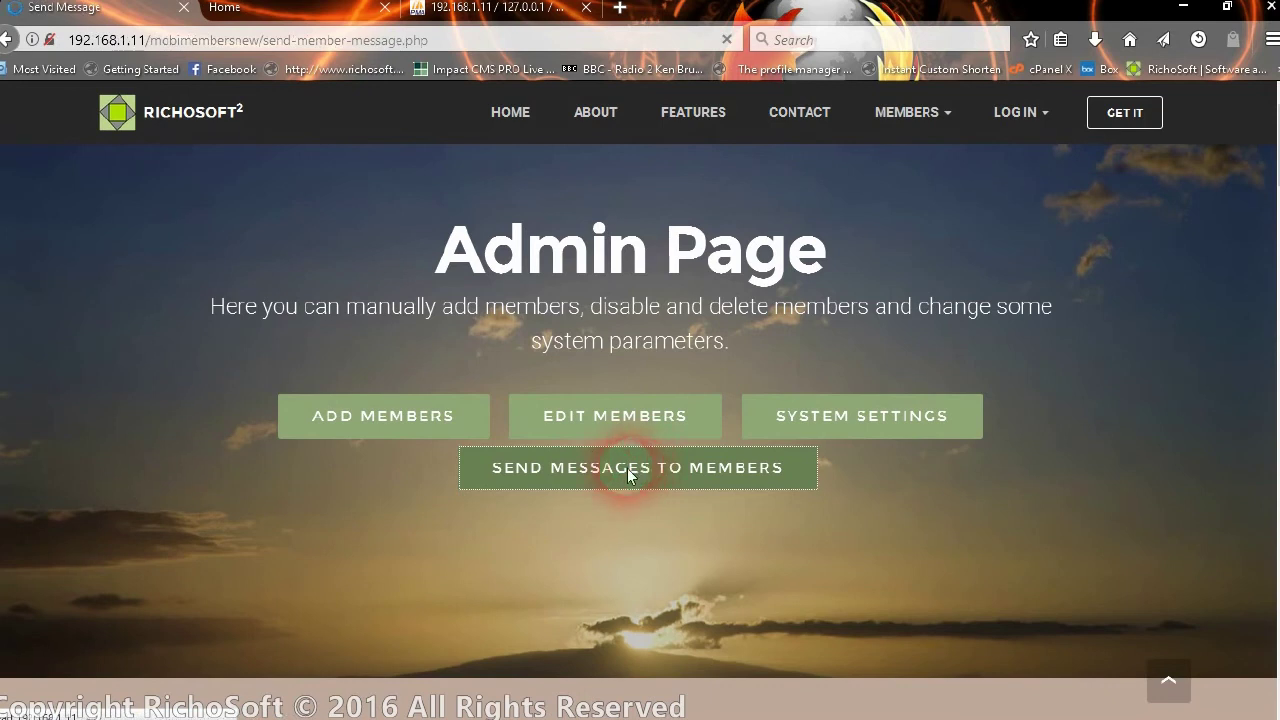
pyautogui.scroll(-3, 351, 308)
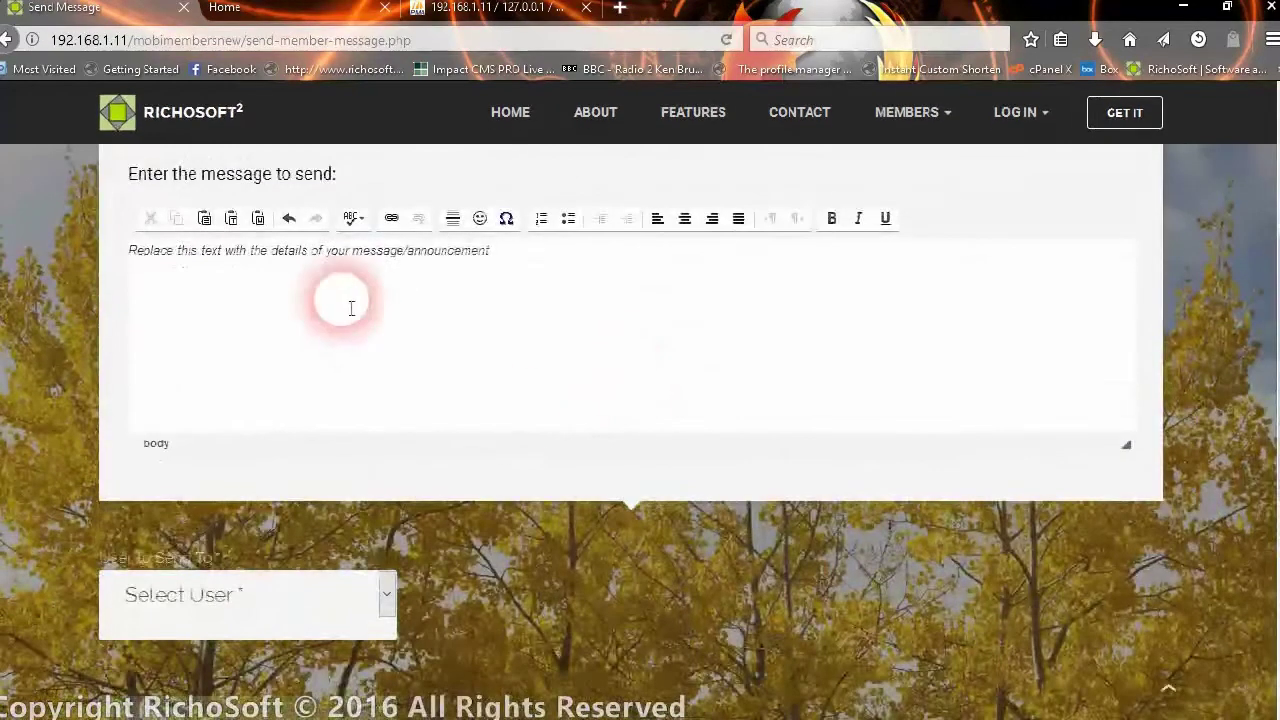
pyautogui.click(329, 254)
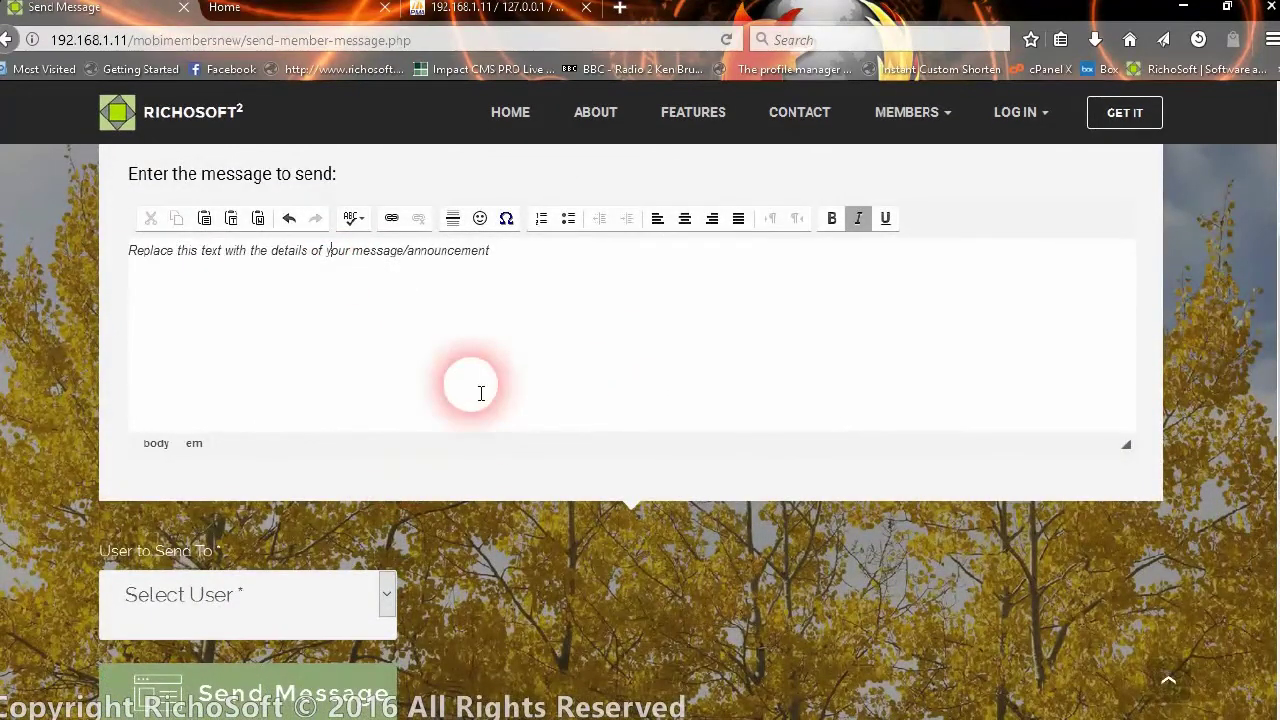
pyautogui.moveTo(523, 257); pyautogui.dragTo(134, 270)
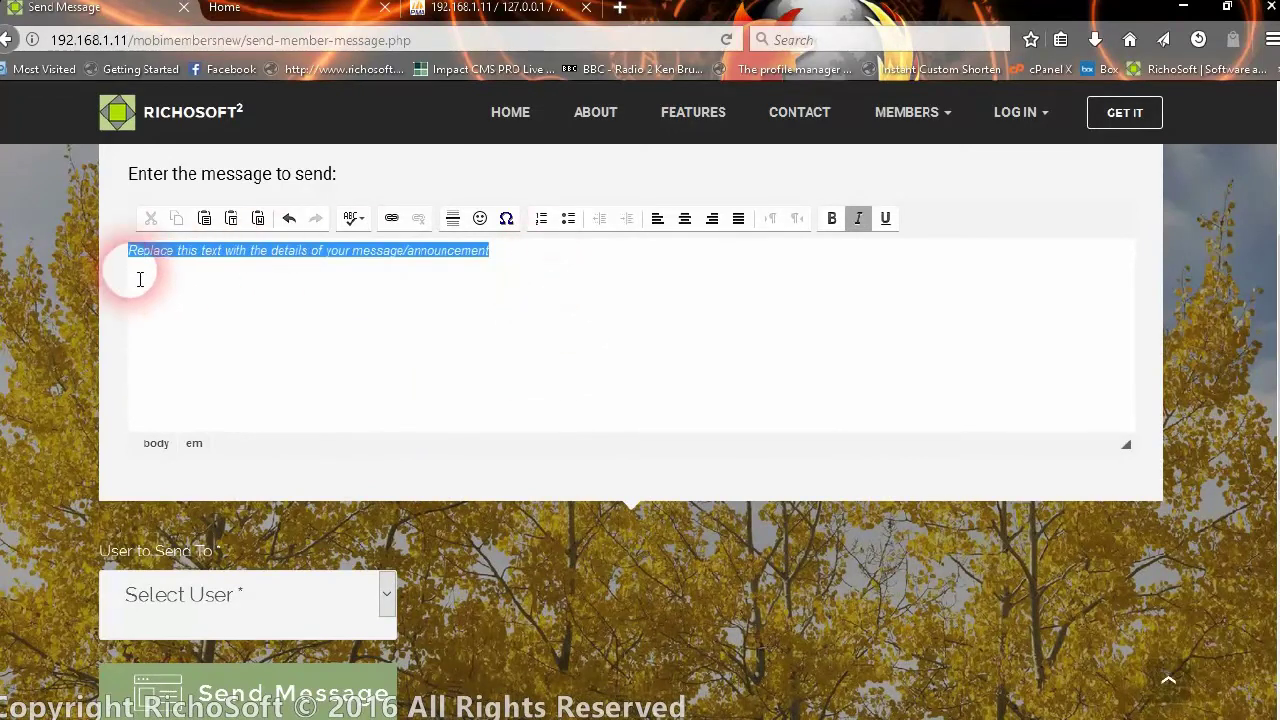
pyautogui.write('H')
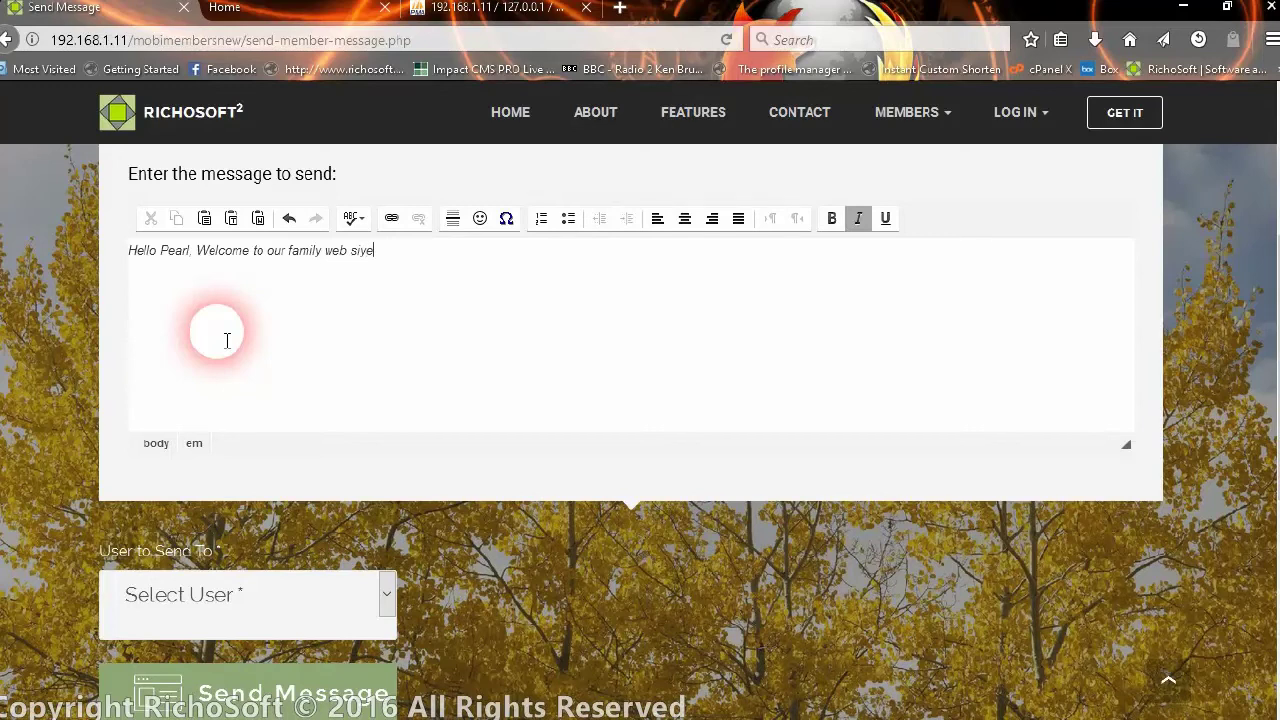
pyautogui.click(316, 332)
pyautogui.click(394, 251)
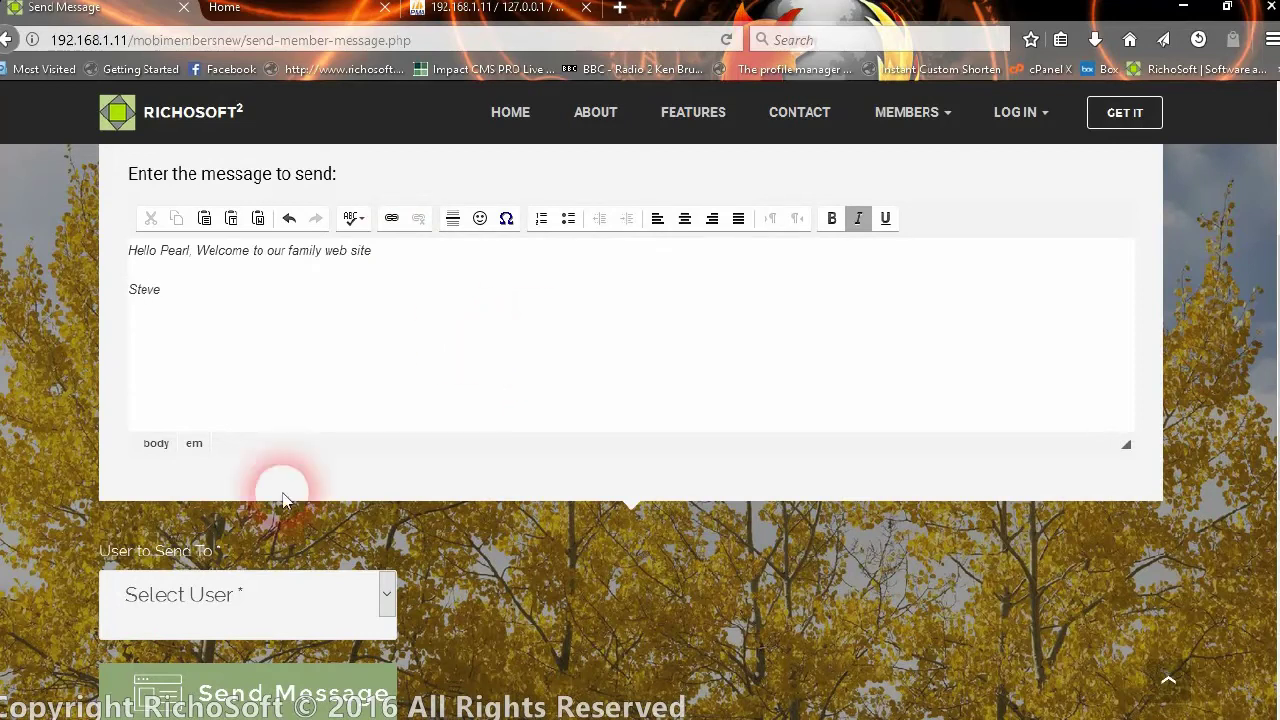
# - Select the new member as recipient, send the message and acknowledge the Message sent notice
pyautogui.click(255, 592)
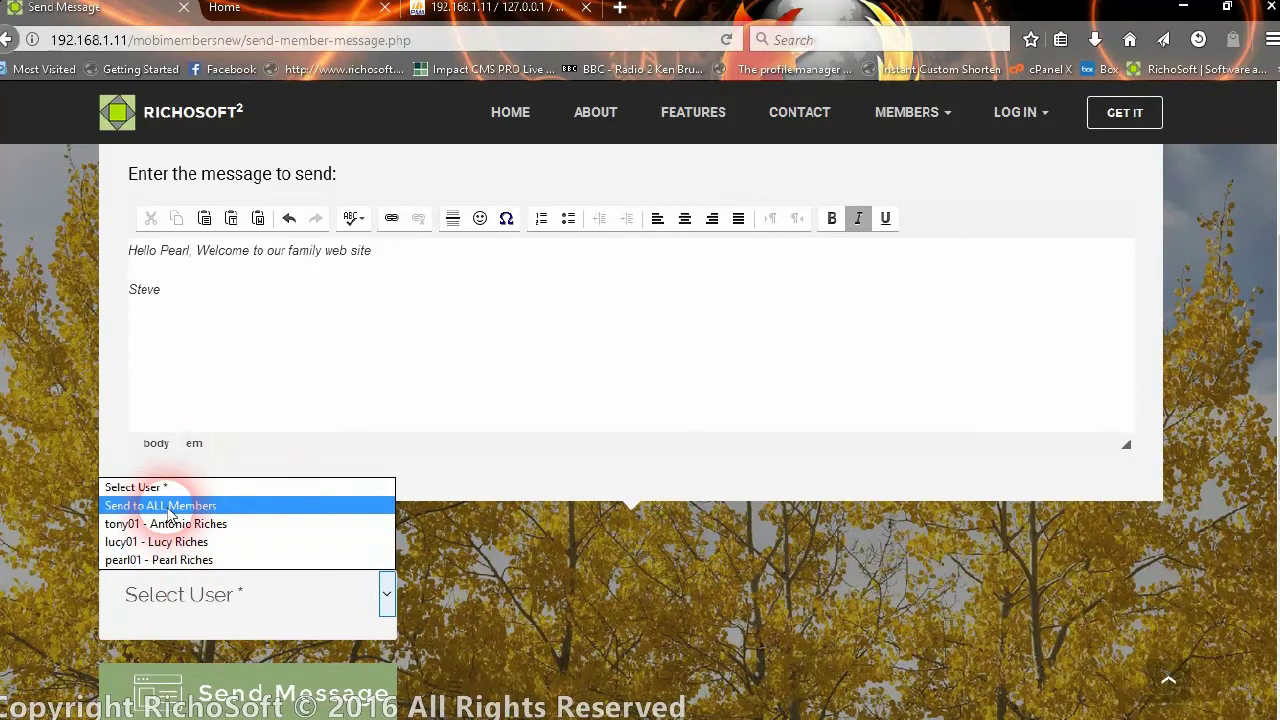
pyautogui.click(233, 561)
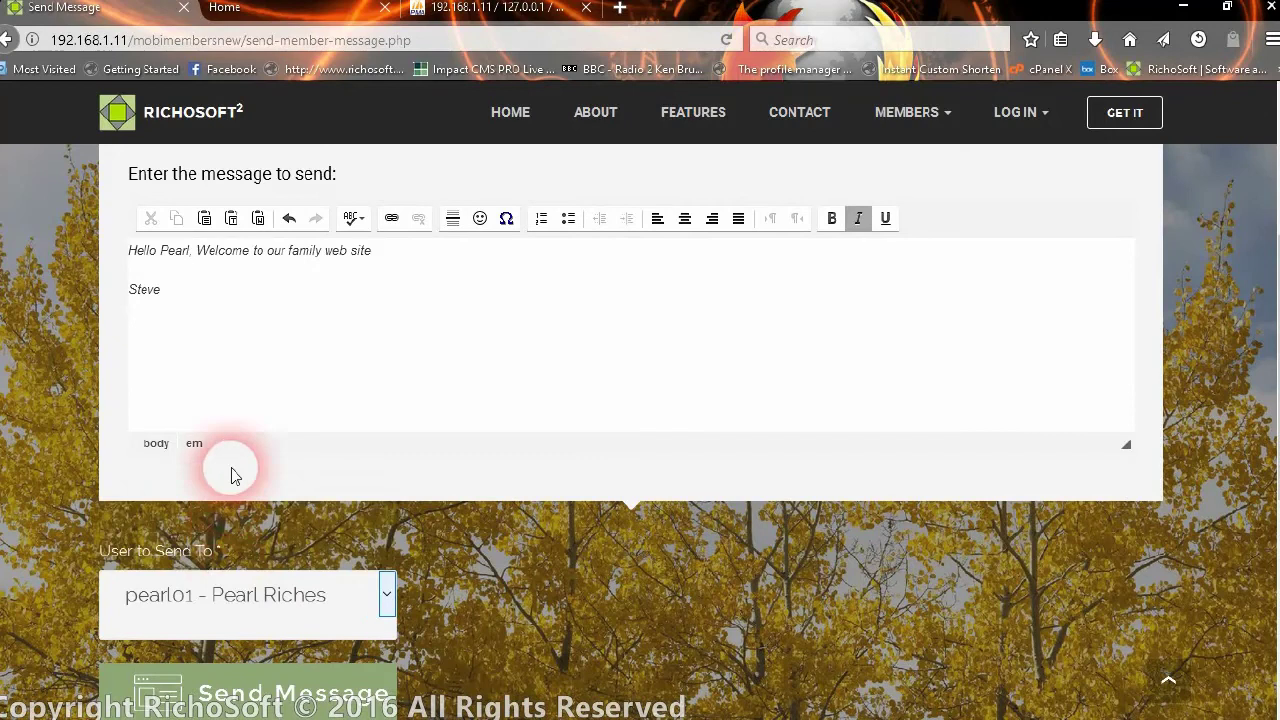
pyautogui.scroll(-3, 560, 495)
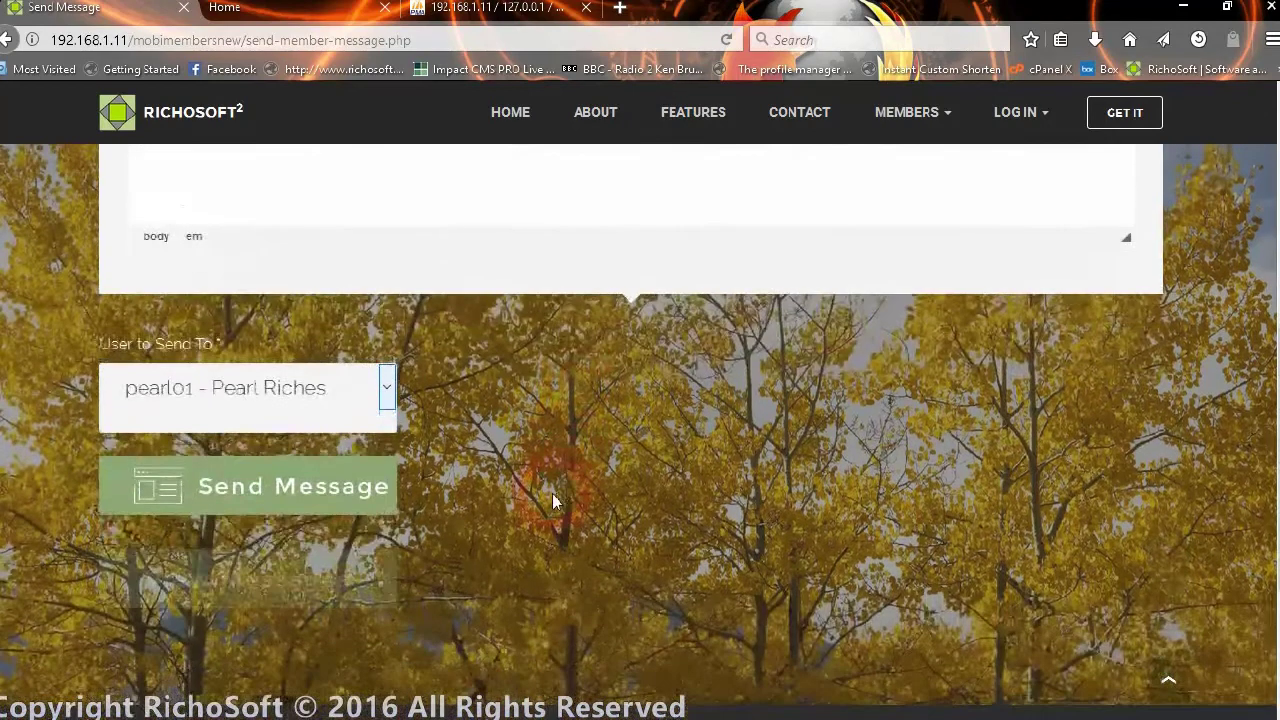
pyautogui.click(274, 488)
pyautogui.click(620, 519)
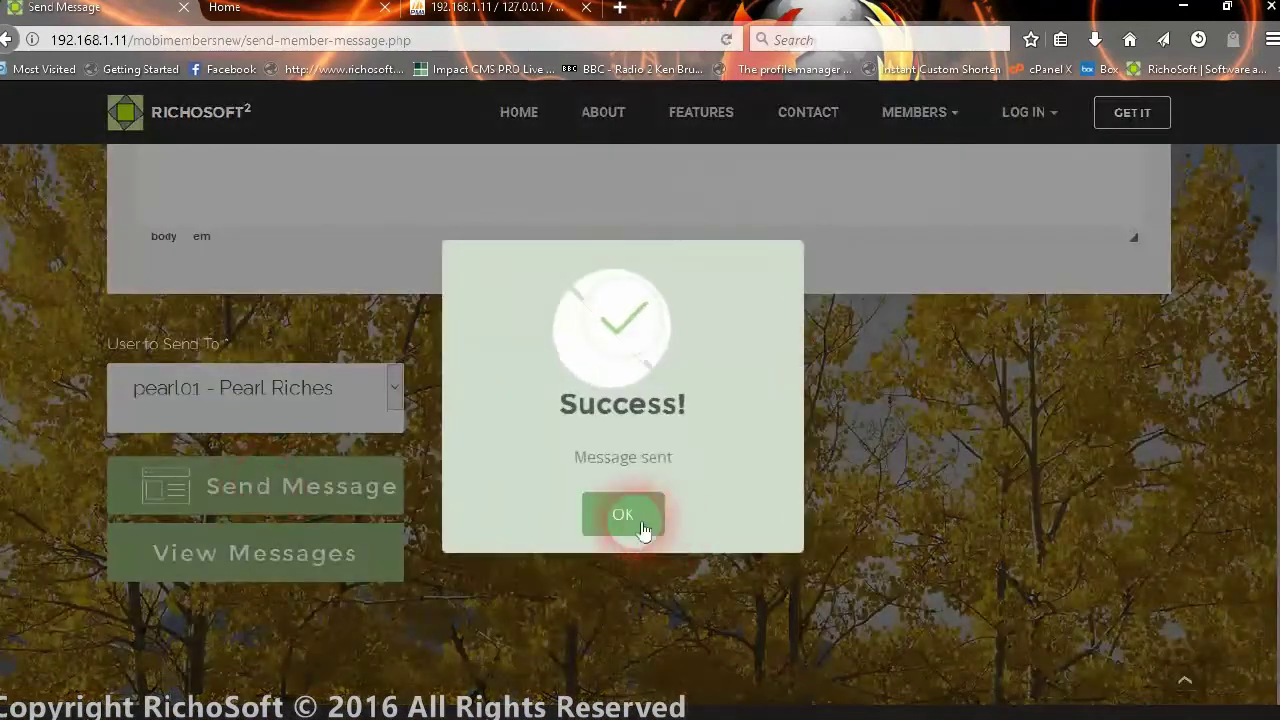
# - Log out of the admin account from the LOG IN menu
pyautogui.scroll(8, 931, 508)
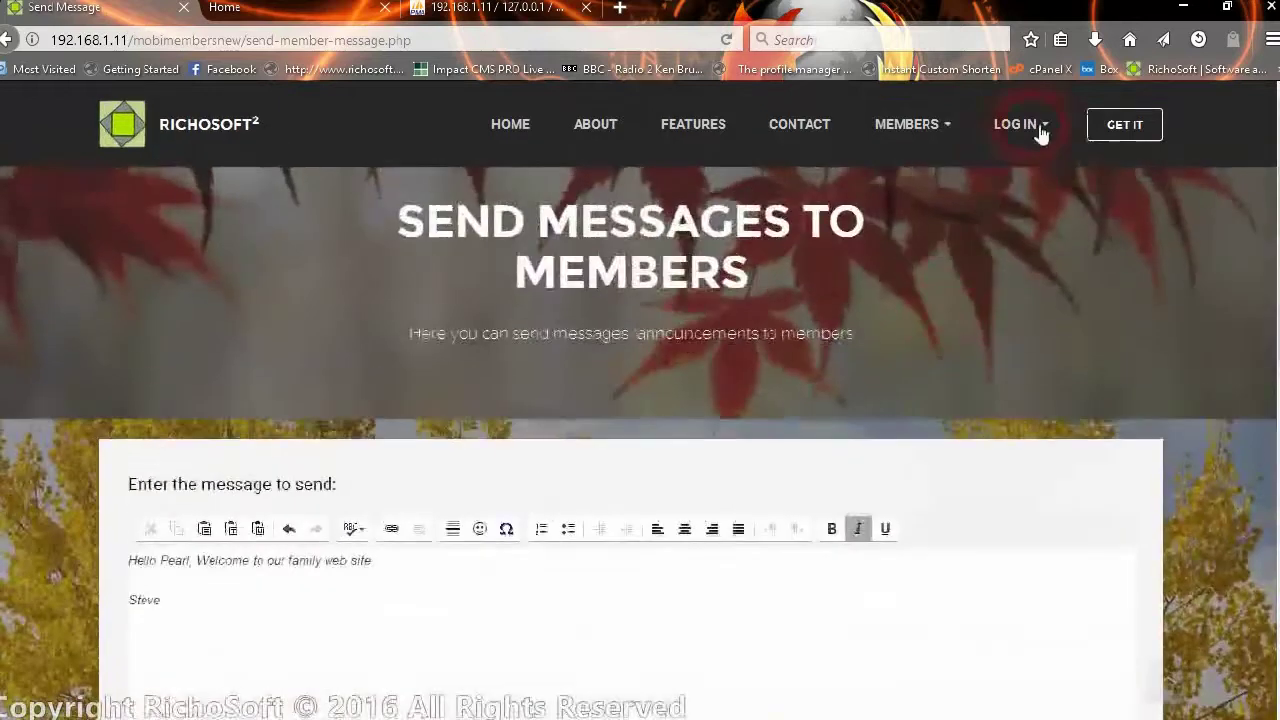
pyautogui.click(1016, 131)
pyautogui.click(1020, 235)
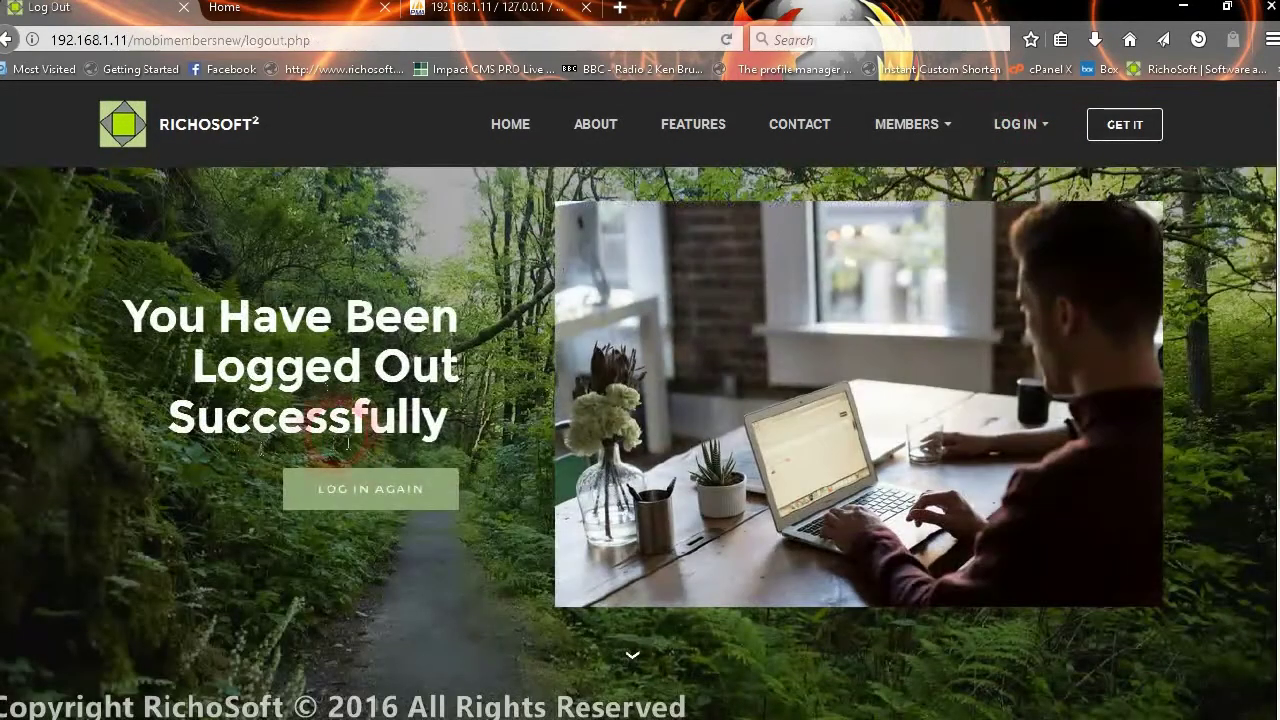
# - Sign back in with the new member's user ID and password
pyautogui.click(420, 486)
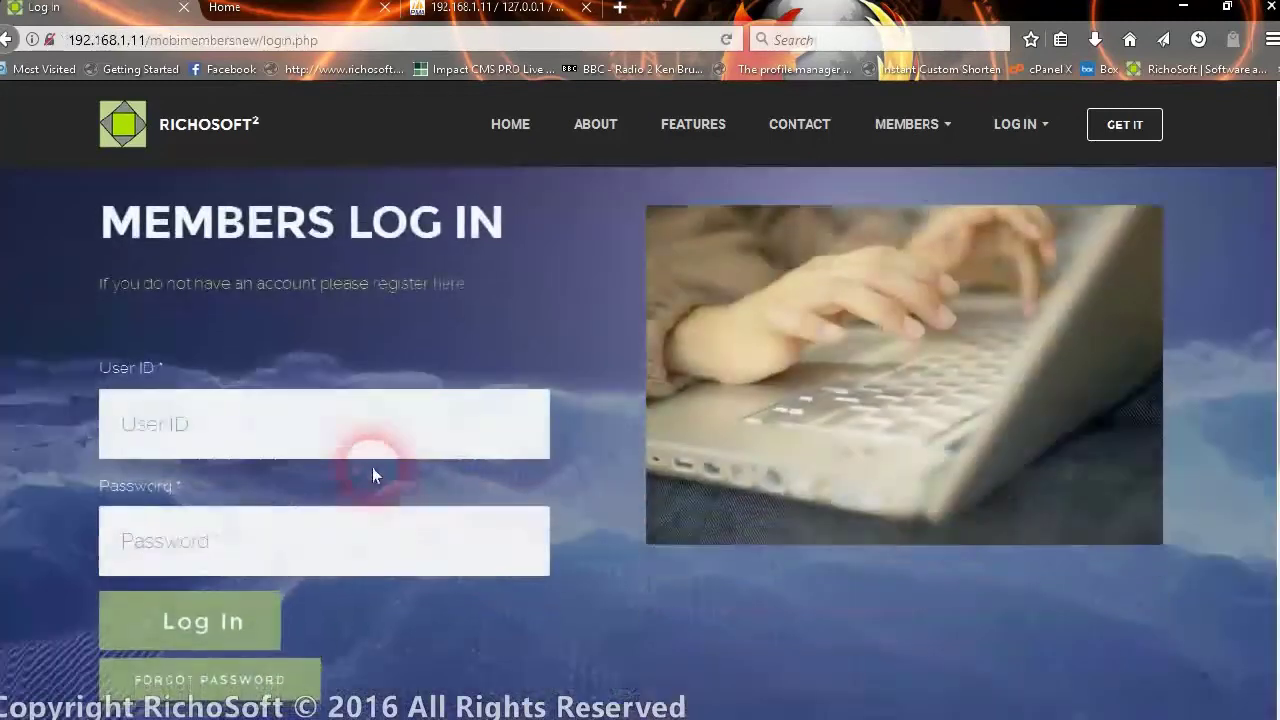
pyautogui.click(360, 436)
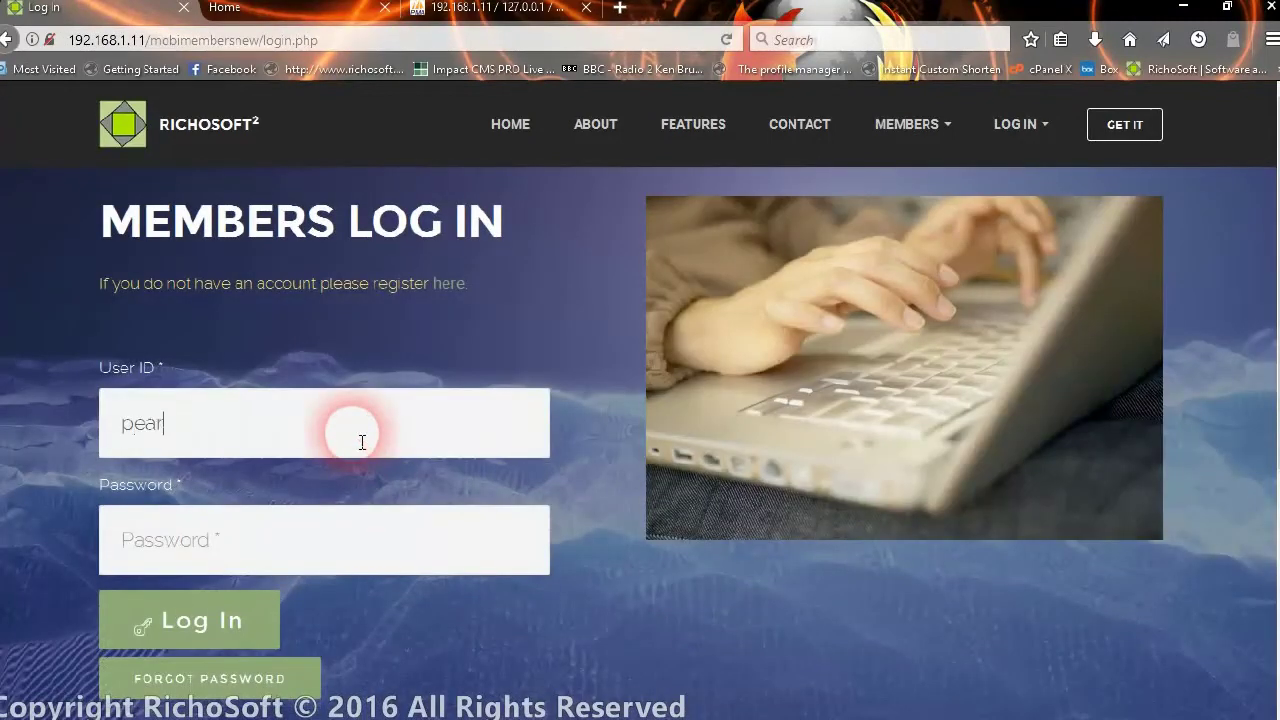
pyautogui.click(318, 540)
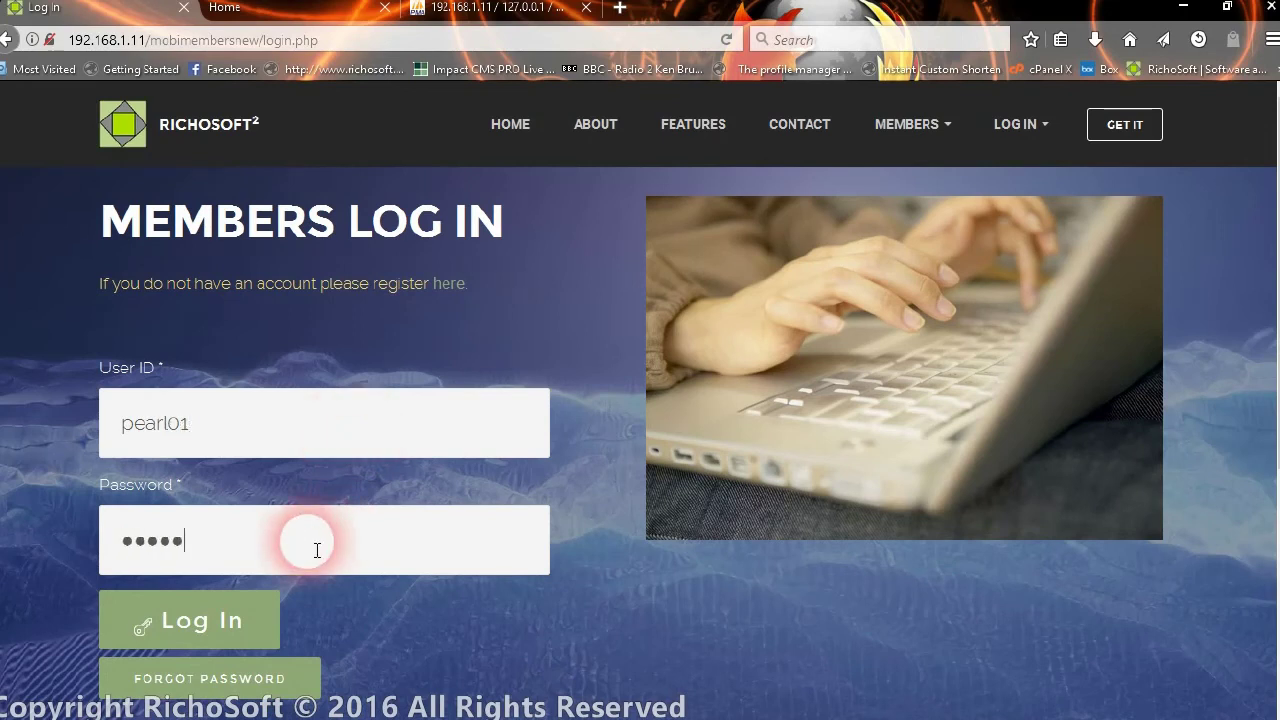
pyautogui.click(237, 620)
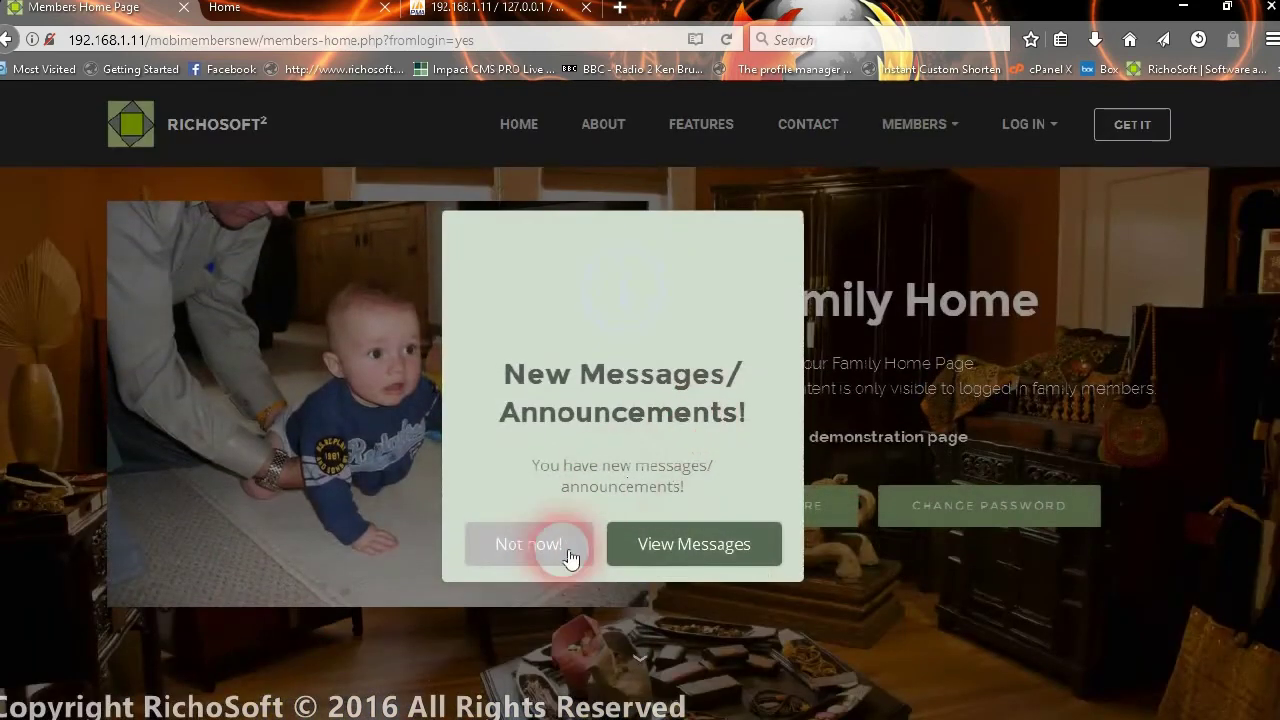
# - Open the messages panel and read the announcement and the welcome member message
pyautogui.click(717, 542)
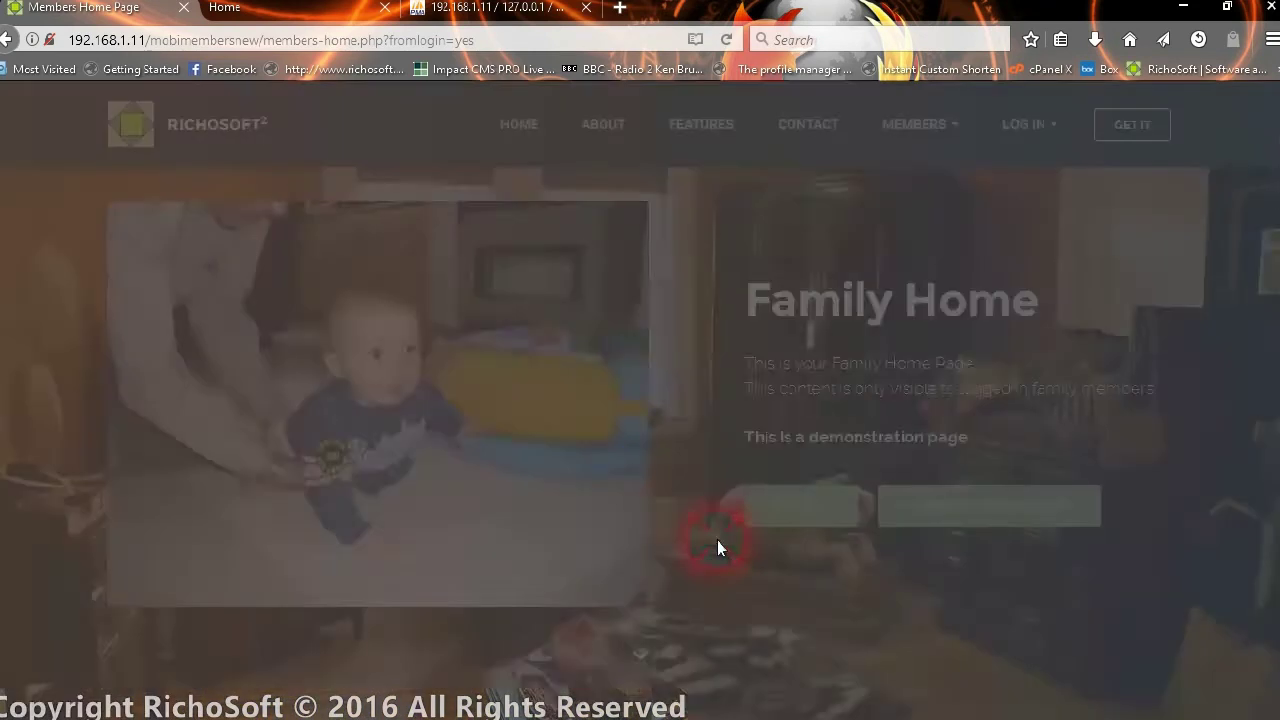
pyautogui.scroll(-1, 620, 460)
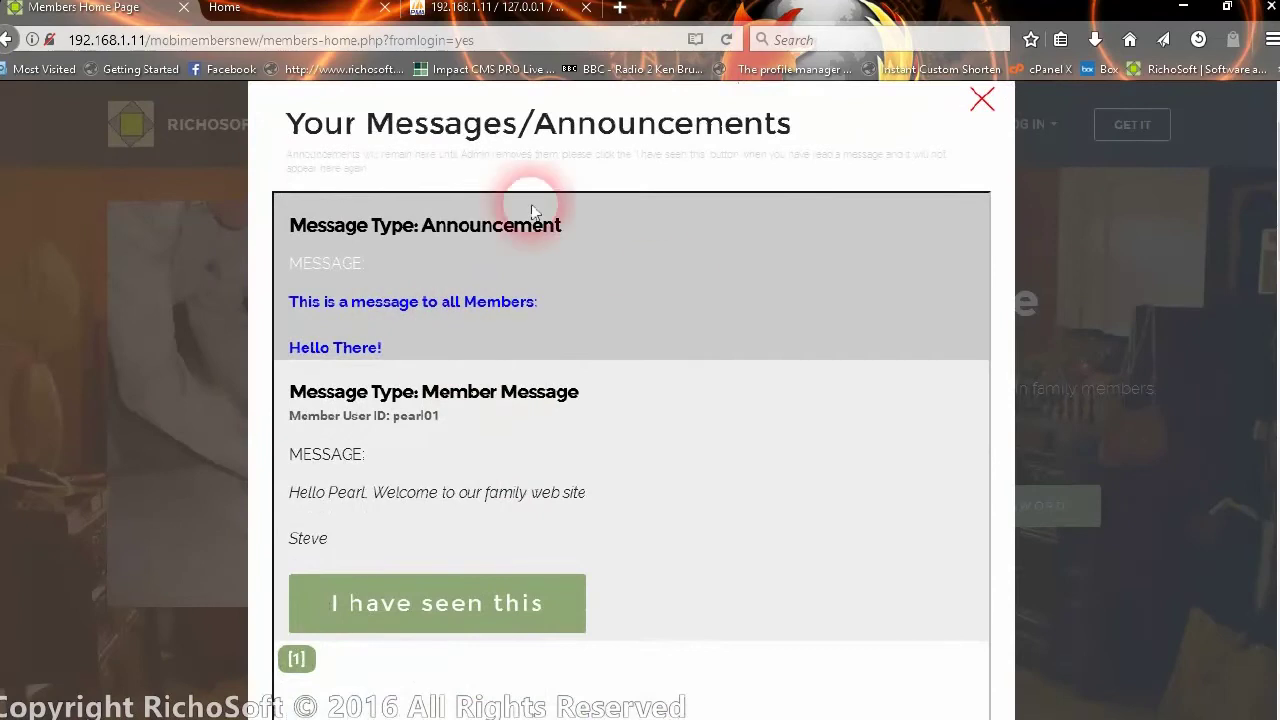
pyautogui.moveTo(416, 228); pyautogui.dragTo(571, 249)
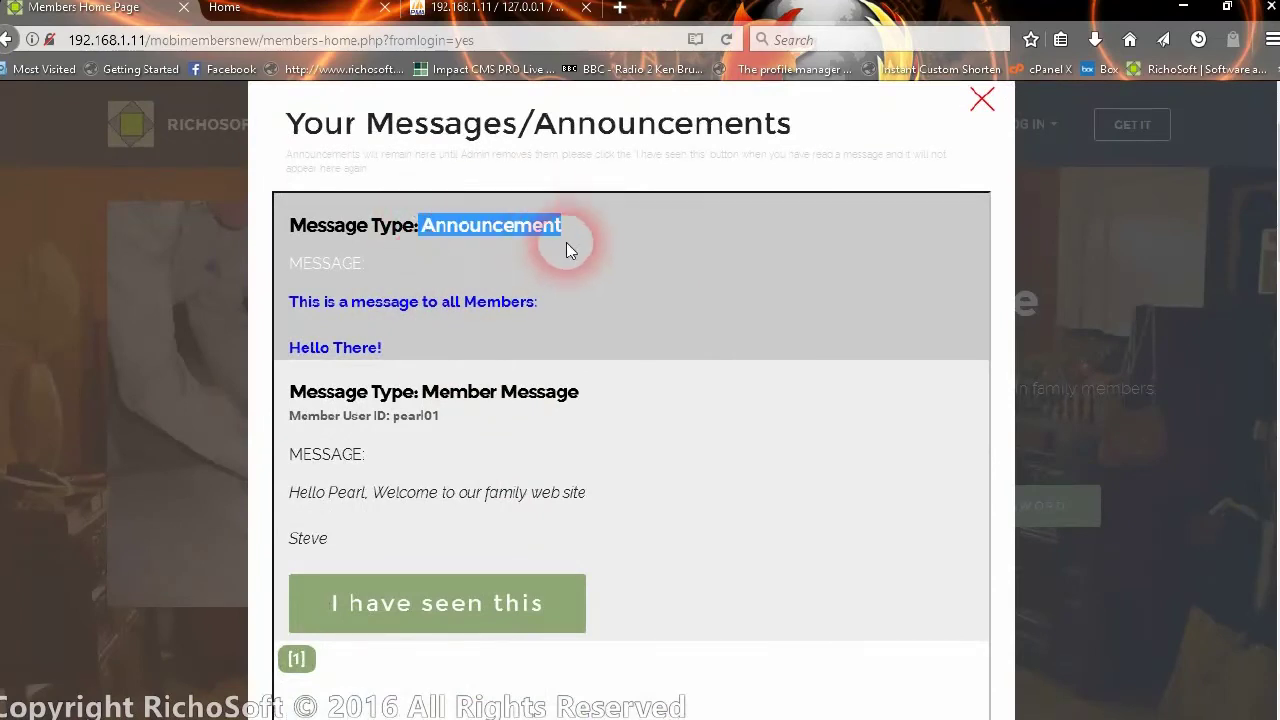
pyautogui.scroll(-2, 510, 305)
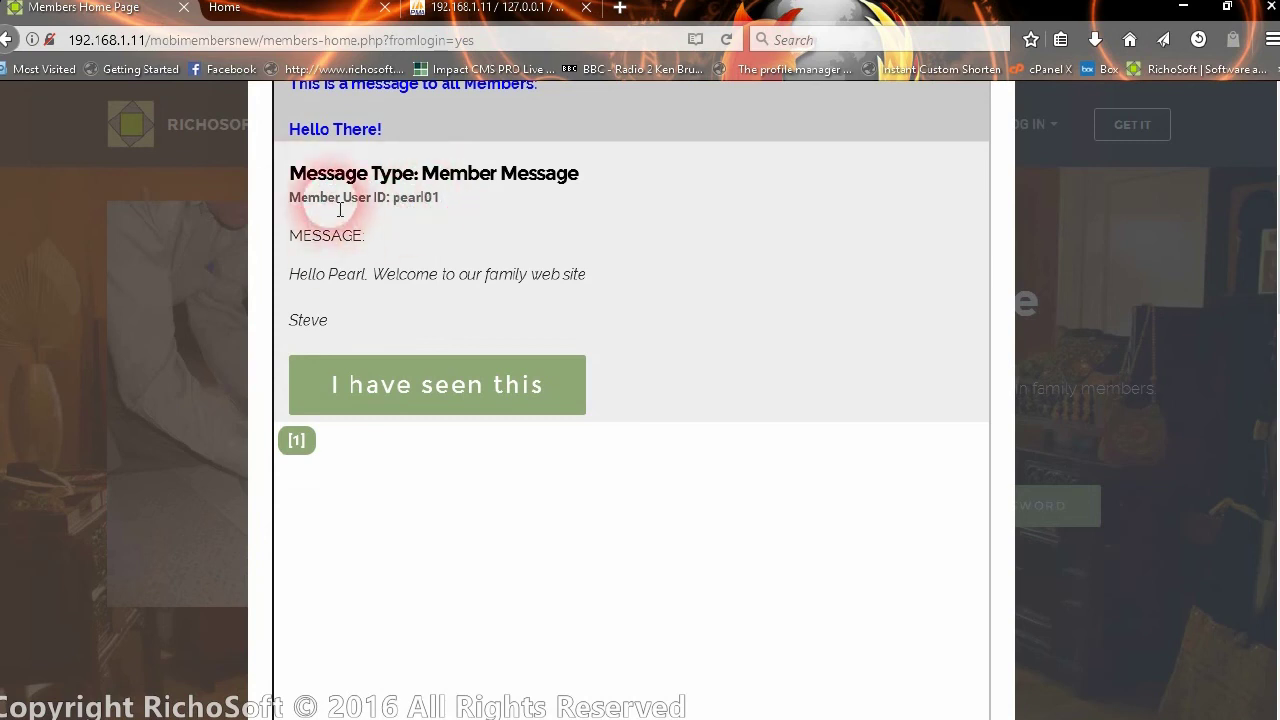
pyautogui.moveTo(329, 277); pyautogui.dragTo(586, 277)
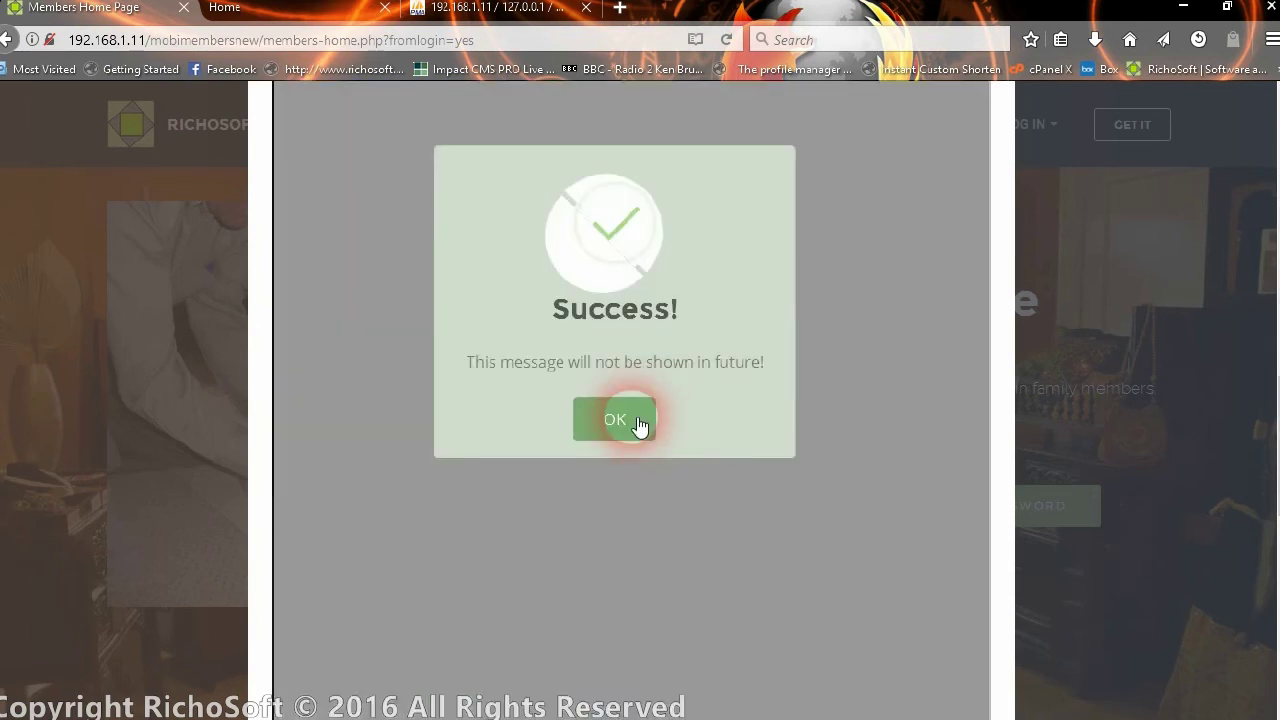
# - Mark the welcome message as seen, accept the confirmation, and close the messages panel
pyautogui.click(640, 425)
pyautogui.scroll(5, 494, 300)
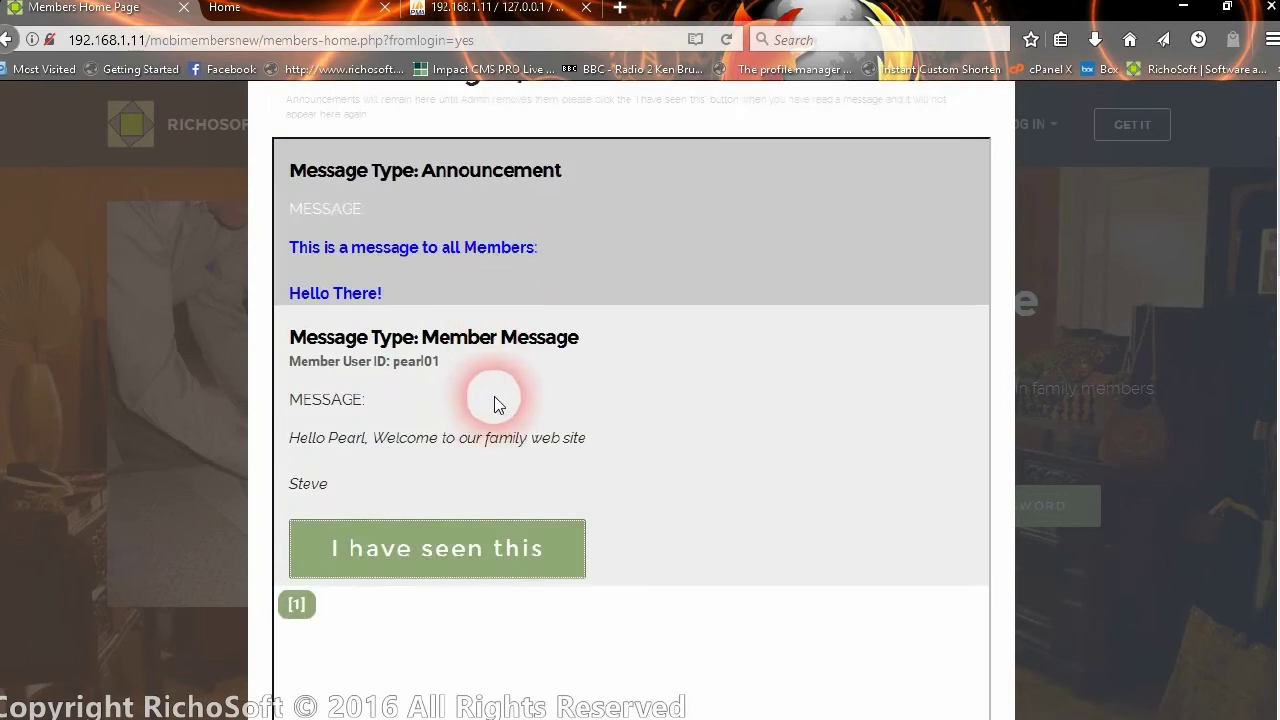
pyautogui.scroll(3, 1000, 260)
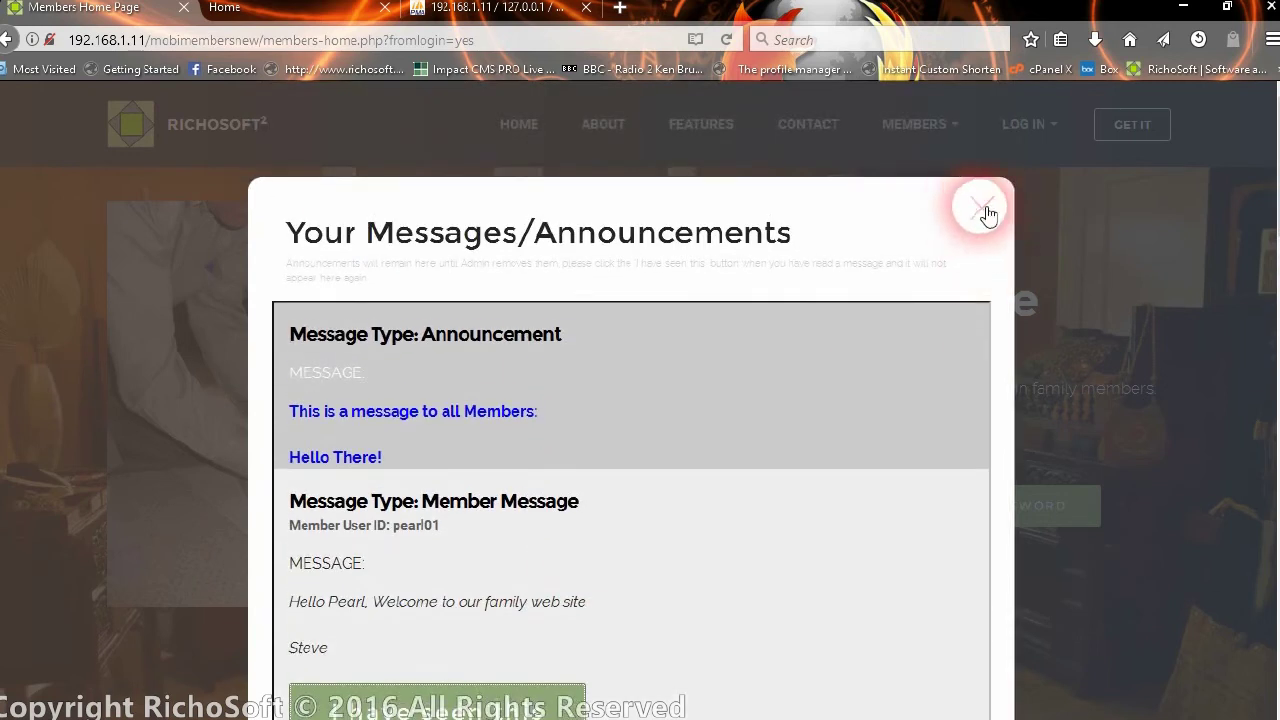
pyautogui.click(982, 209)
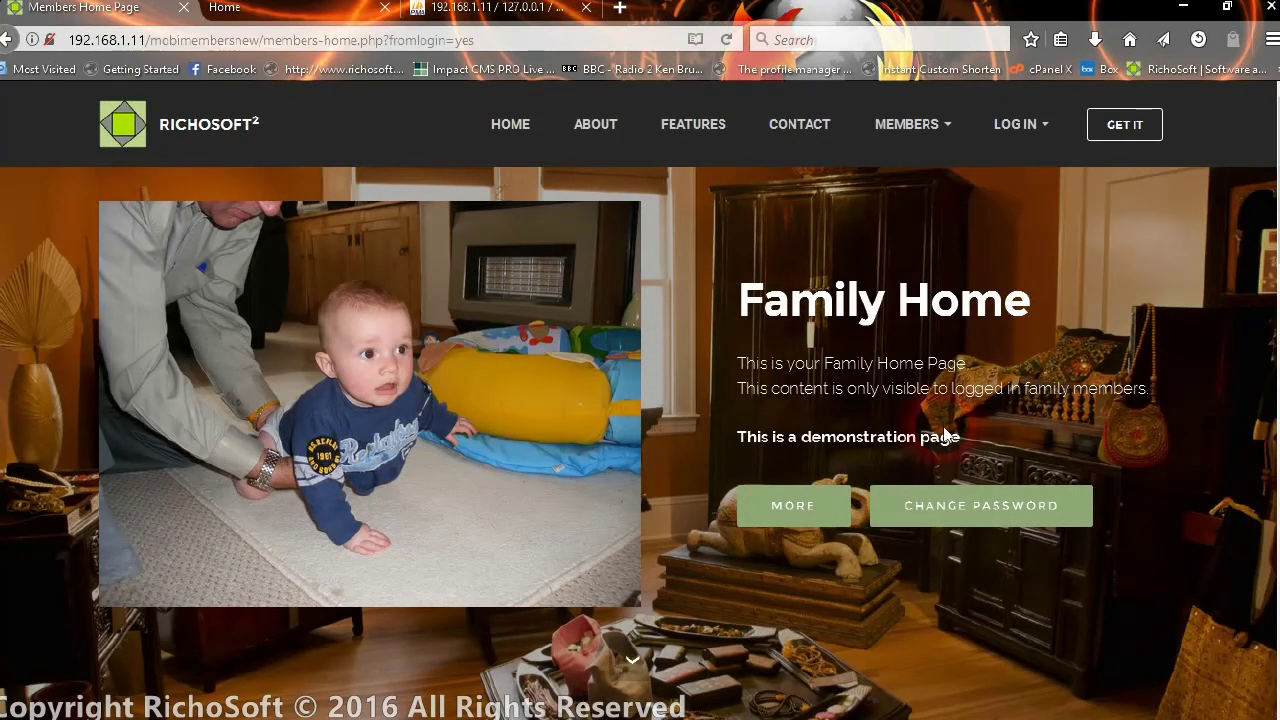
# - Change the member's password by filling current, new and repeated password fields, then confirm
pyautogui.scroll(-2, 835, 398)
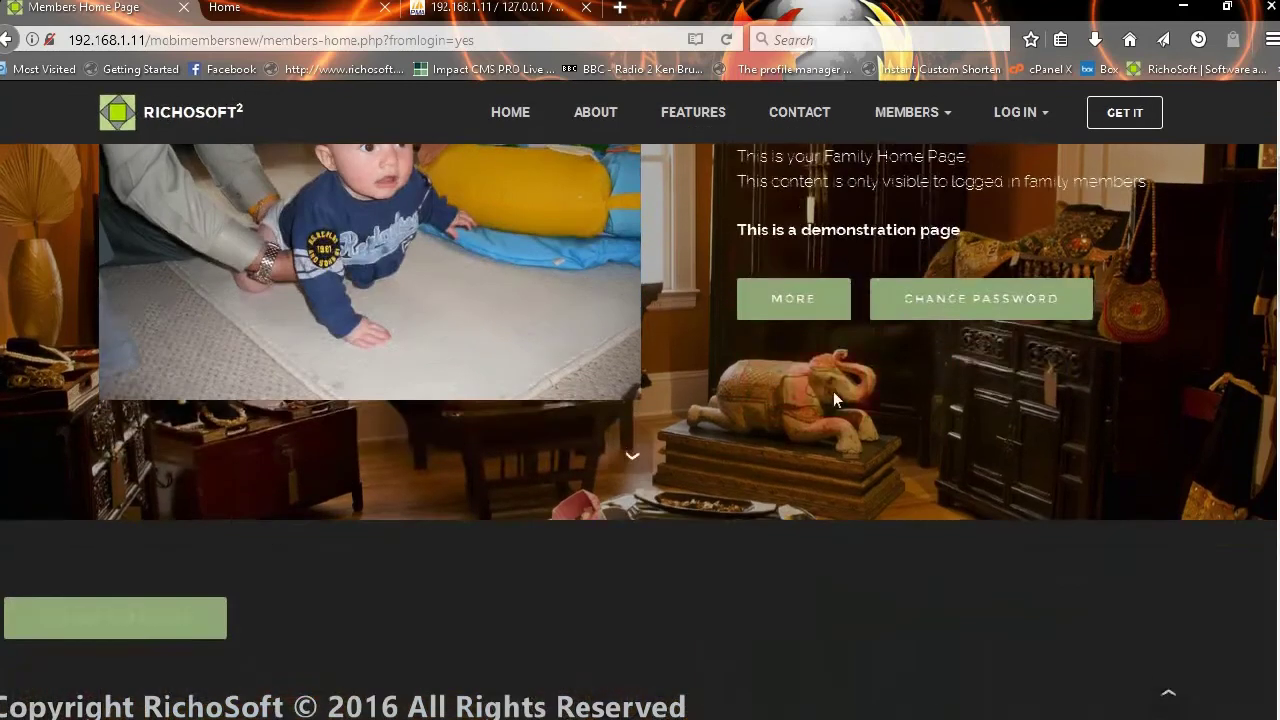
pyautogui.scroll(-4, 985, 308)
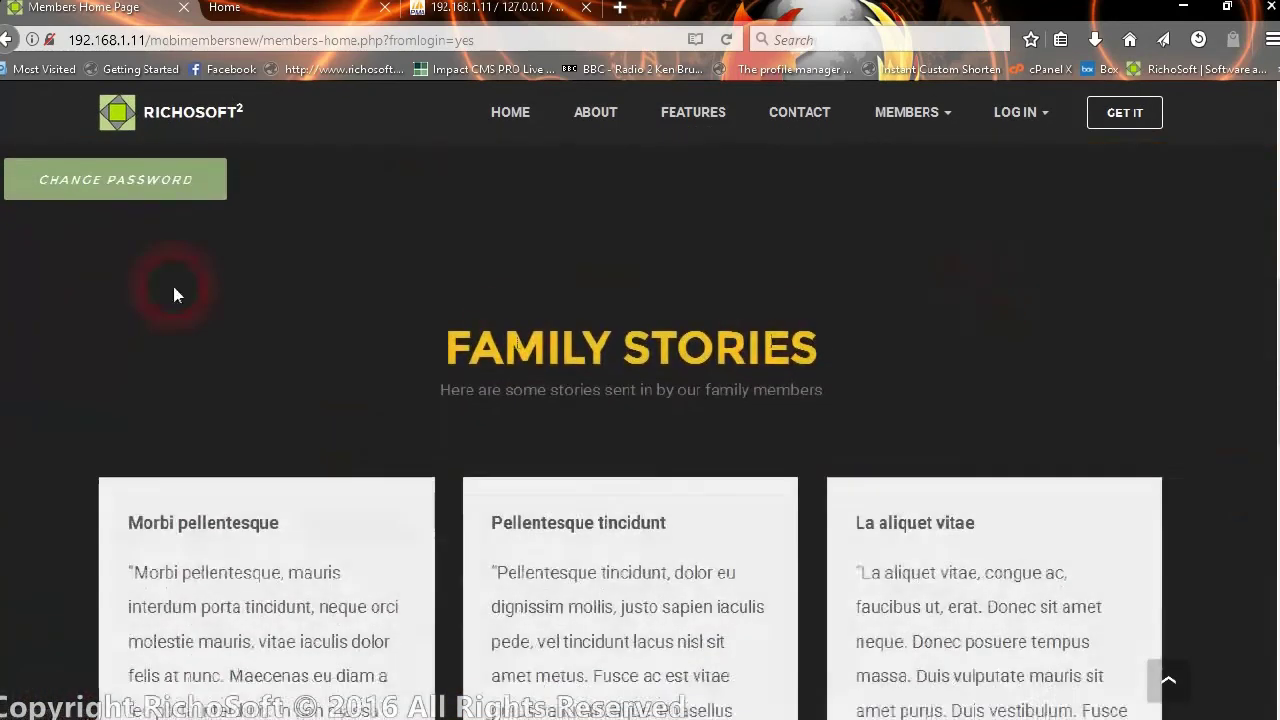
pyautogui.click(155, 185)
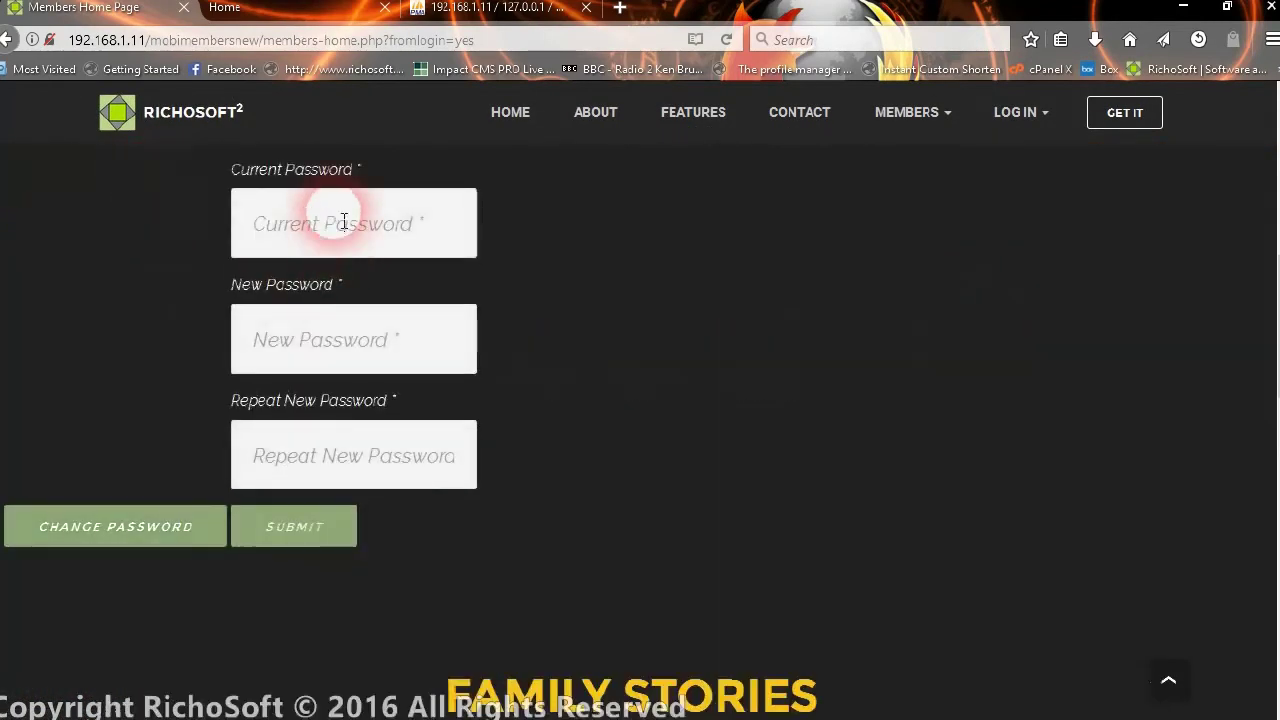
pyautogui.click(344, 221)
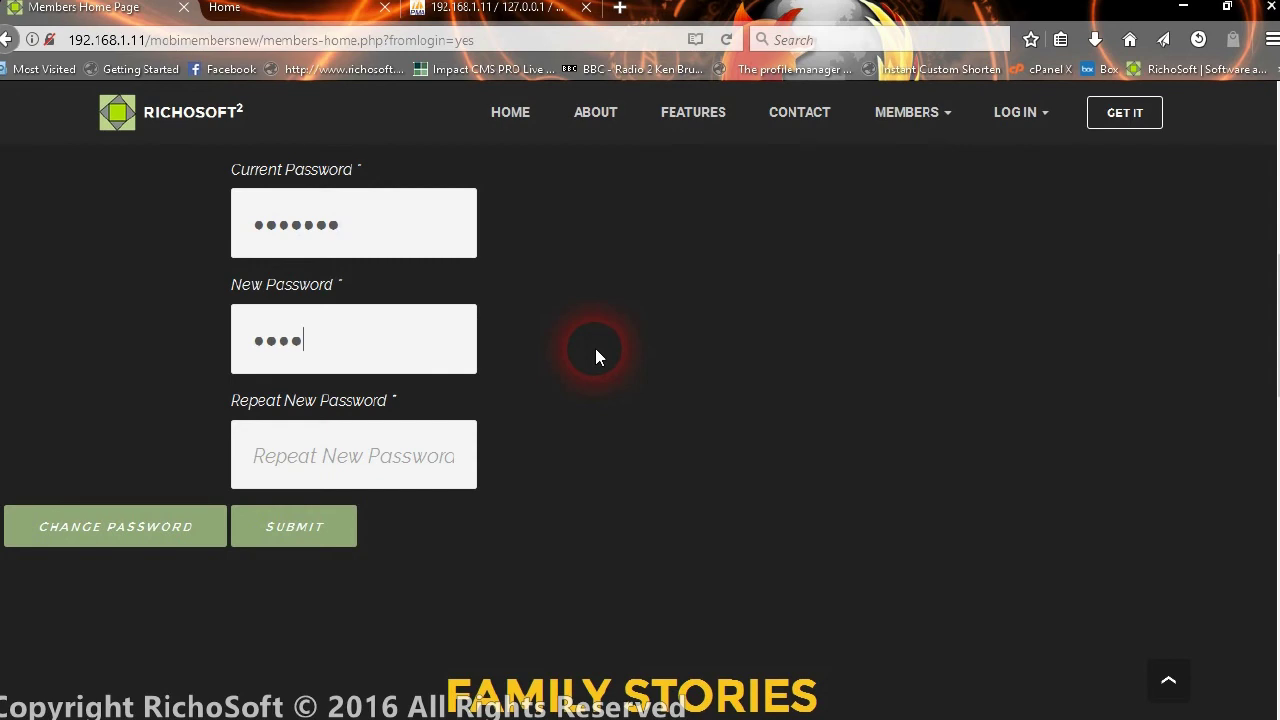
pyautogui.press('Tab')
pyautogui.write('p')
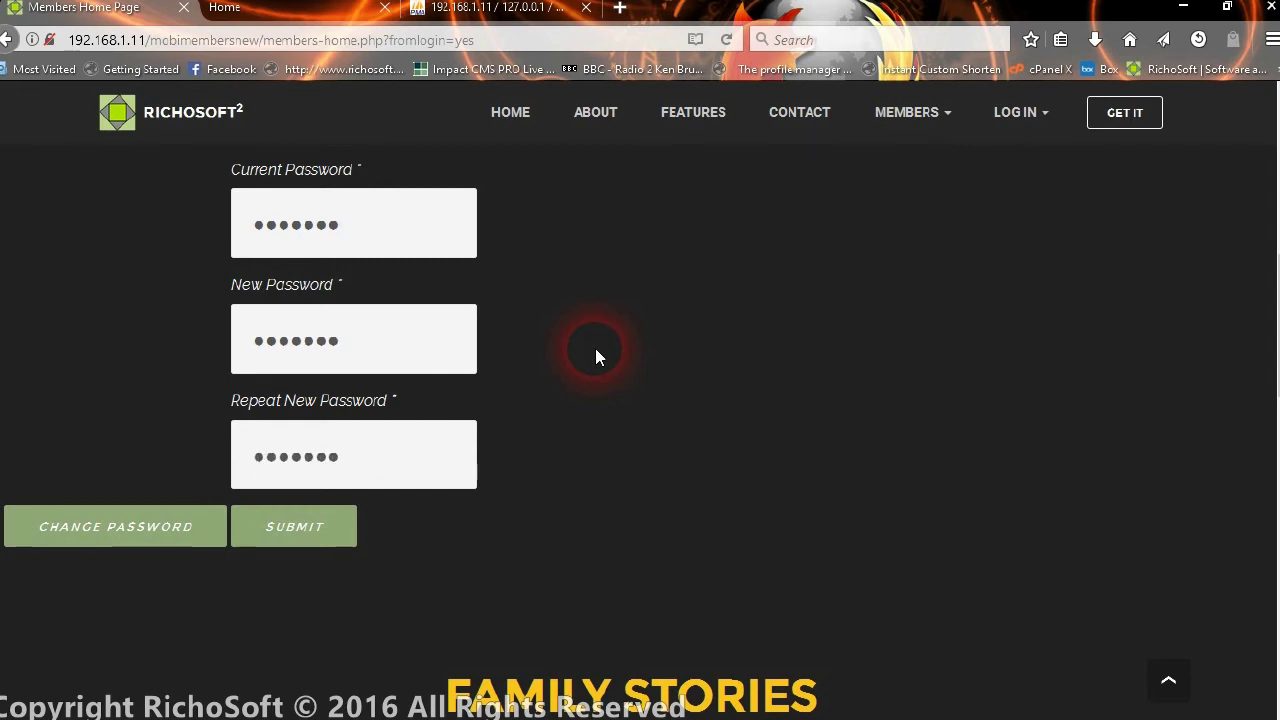
pyautogui.click(273, 535)
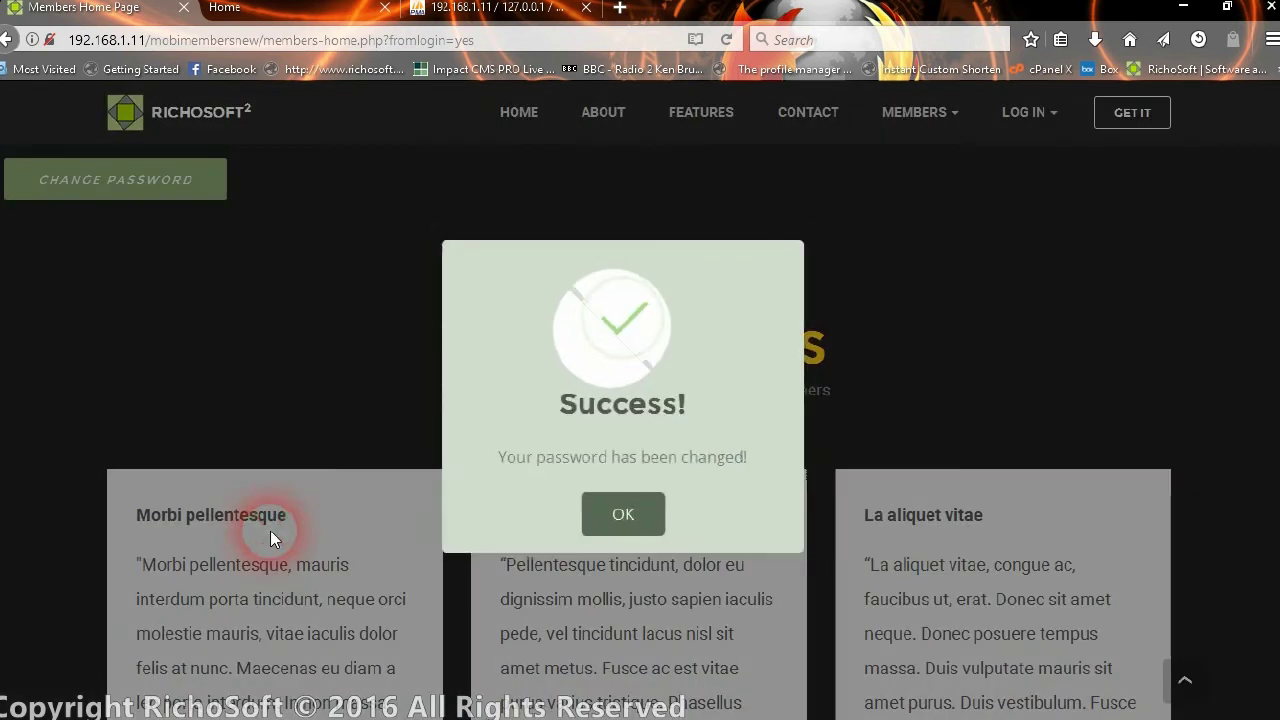
pyautogui.click(598, 533)
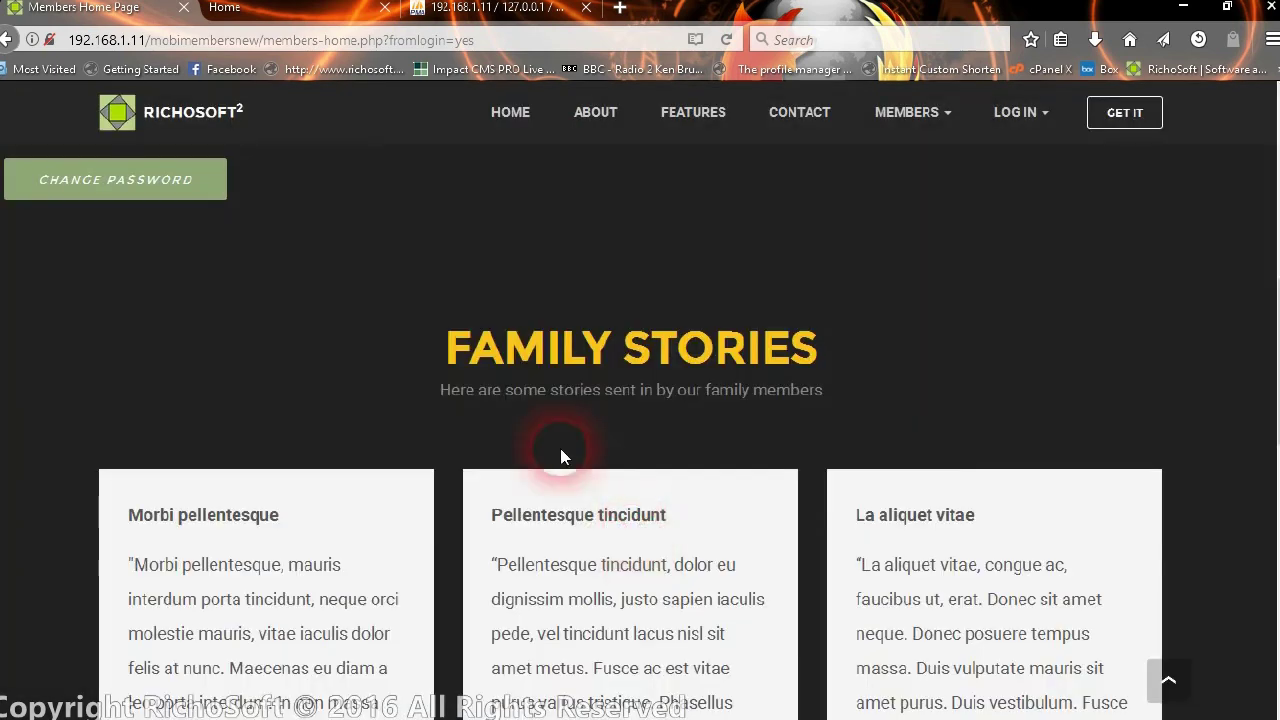
pyautogui.scroll(2, 575, 445)
pyautogui.scroll(5, 343, 388)
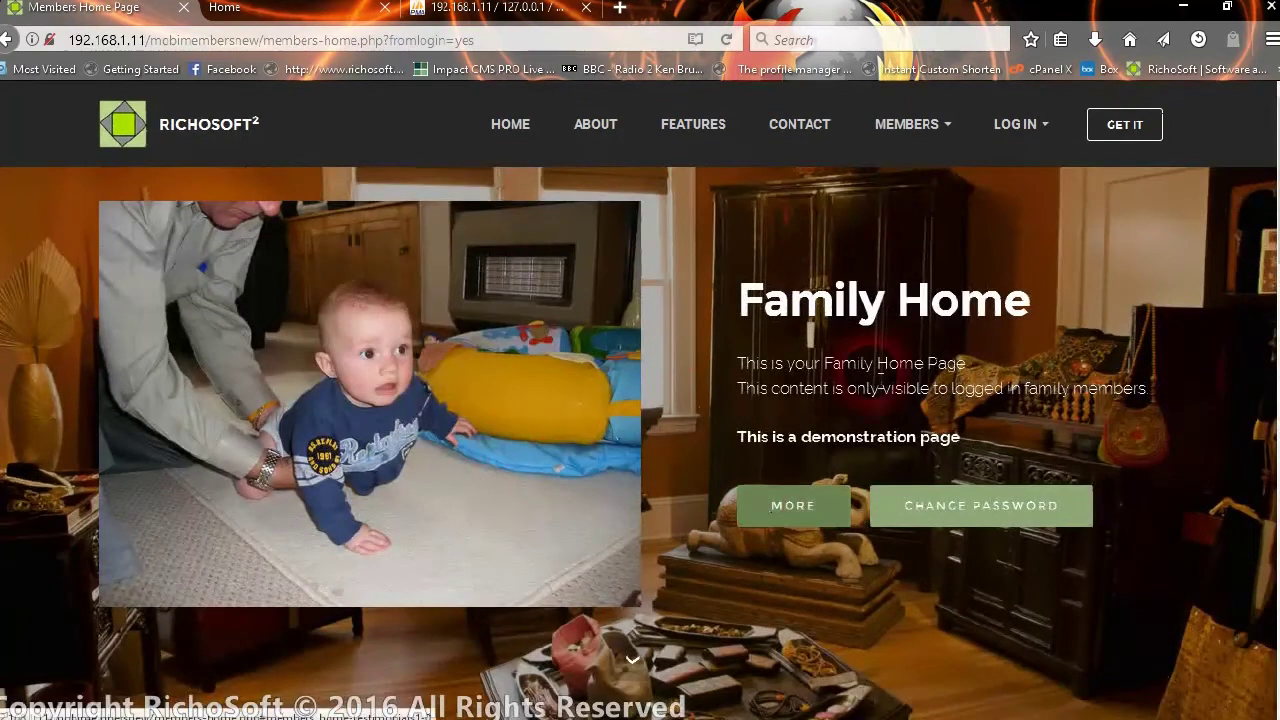
# - Log out of the members area
pyautogui.click(1020, 128)
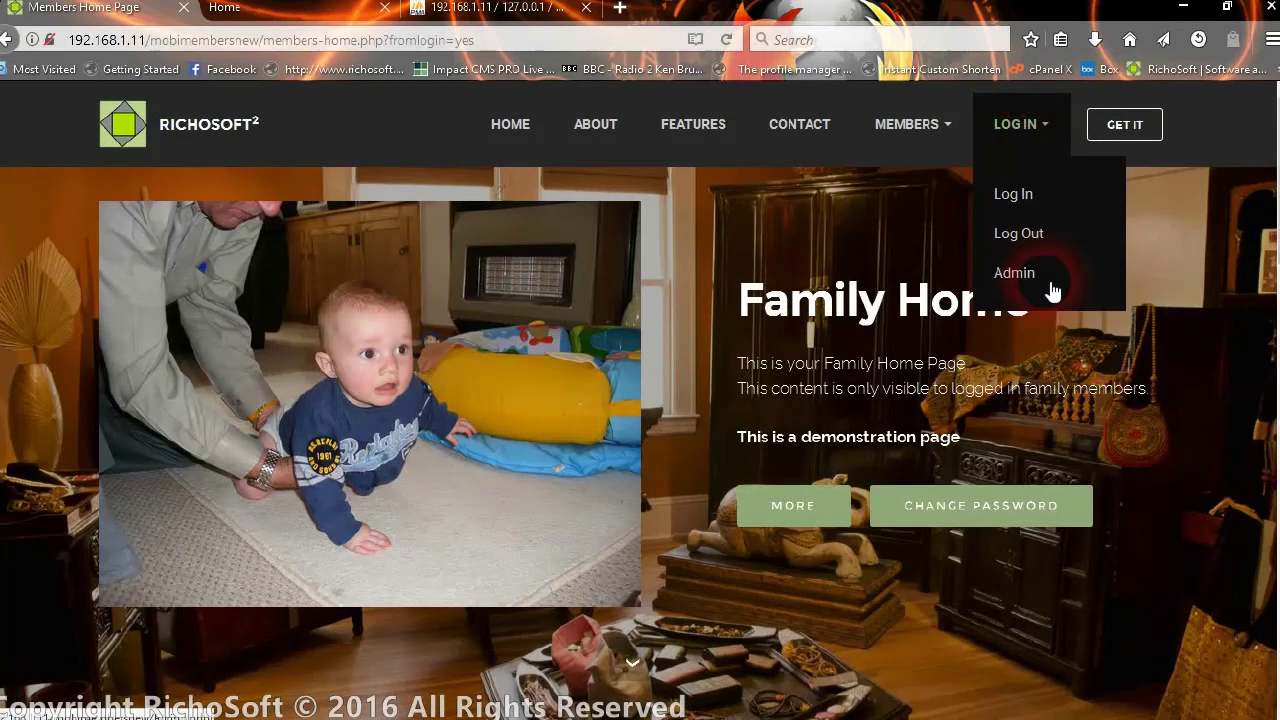
pyautogui.click(1034, 278)
pyautogui.click(1044, 233)
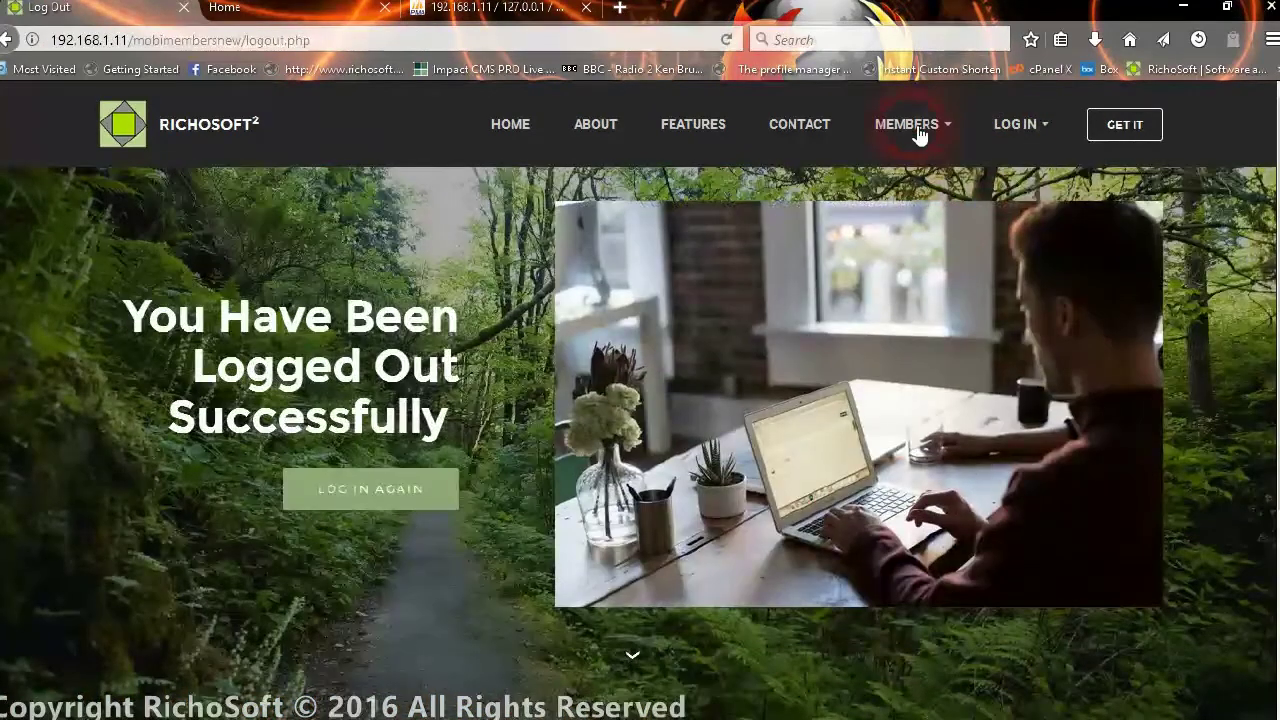
# - Open MEMBERS > Member Registration to confirm self-registration is disabled
pyautogui.click(910, 128)
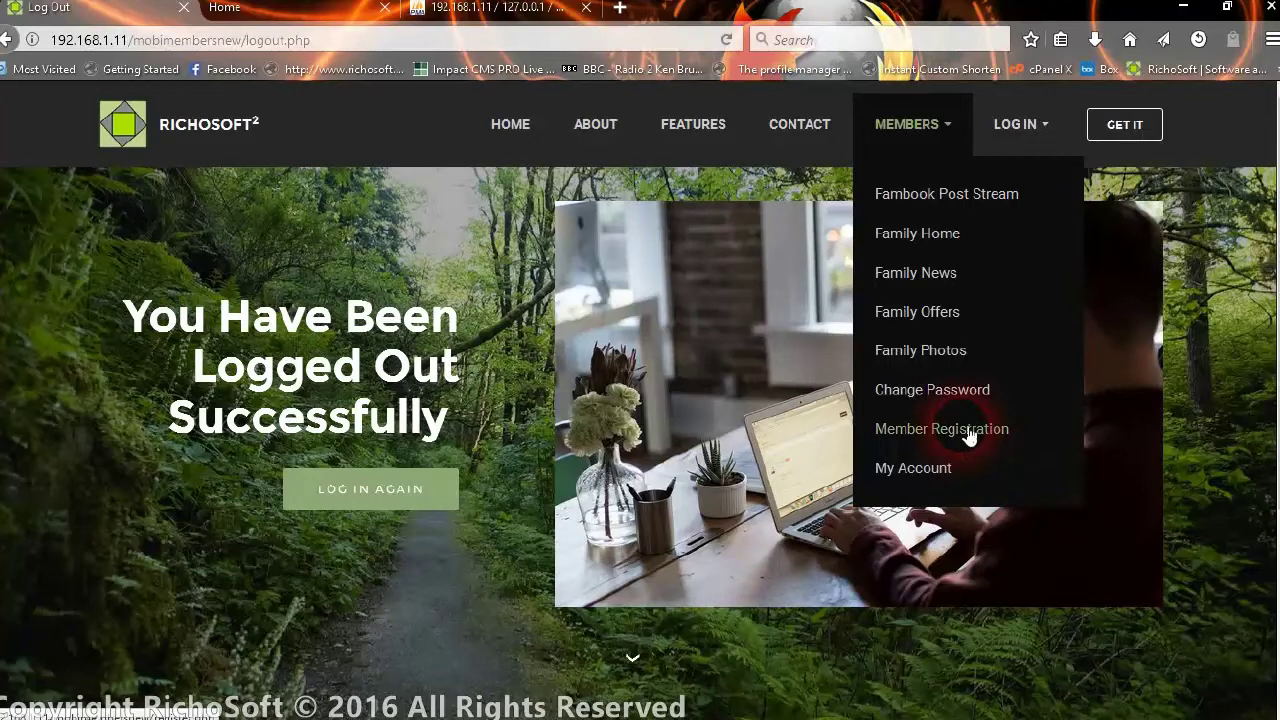
pyautogui.click(962, 436)
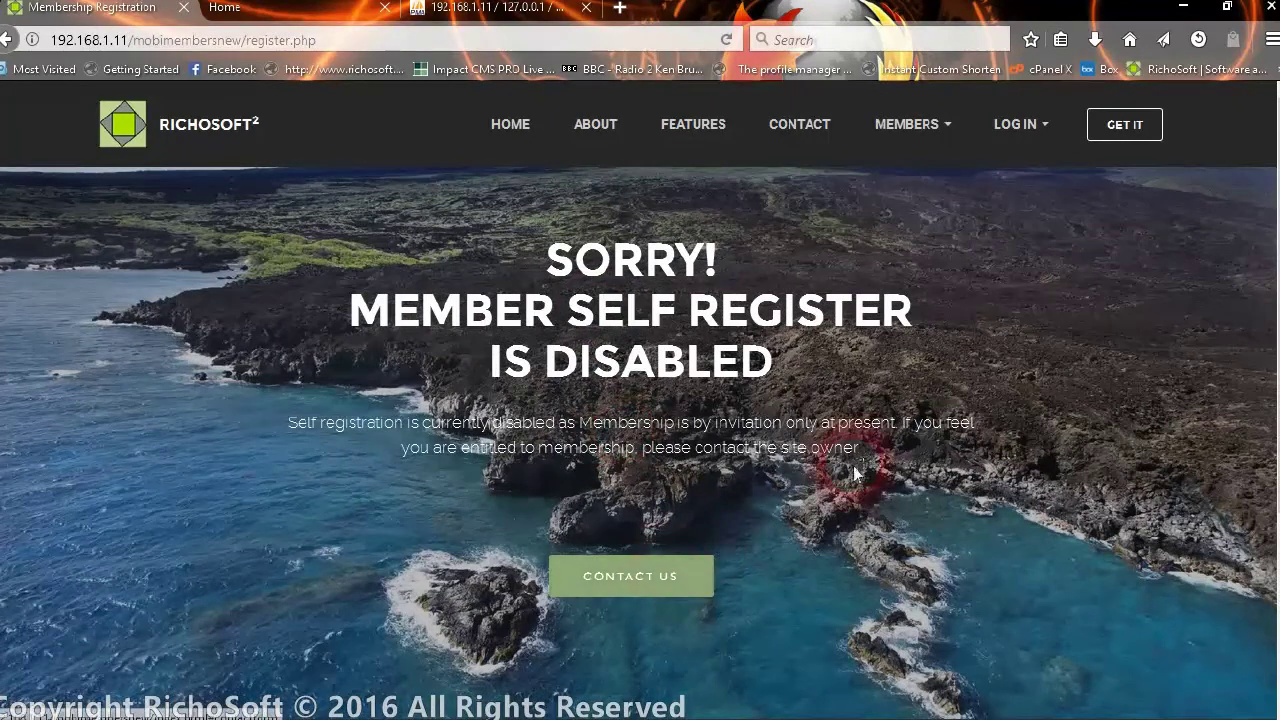
pyautogui.scroll(-2, 853, 485)
pyautogui.scroll(-4, 800, 410)
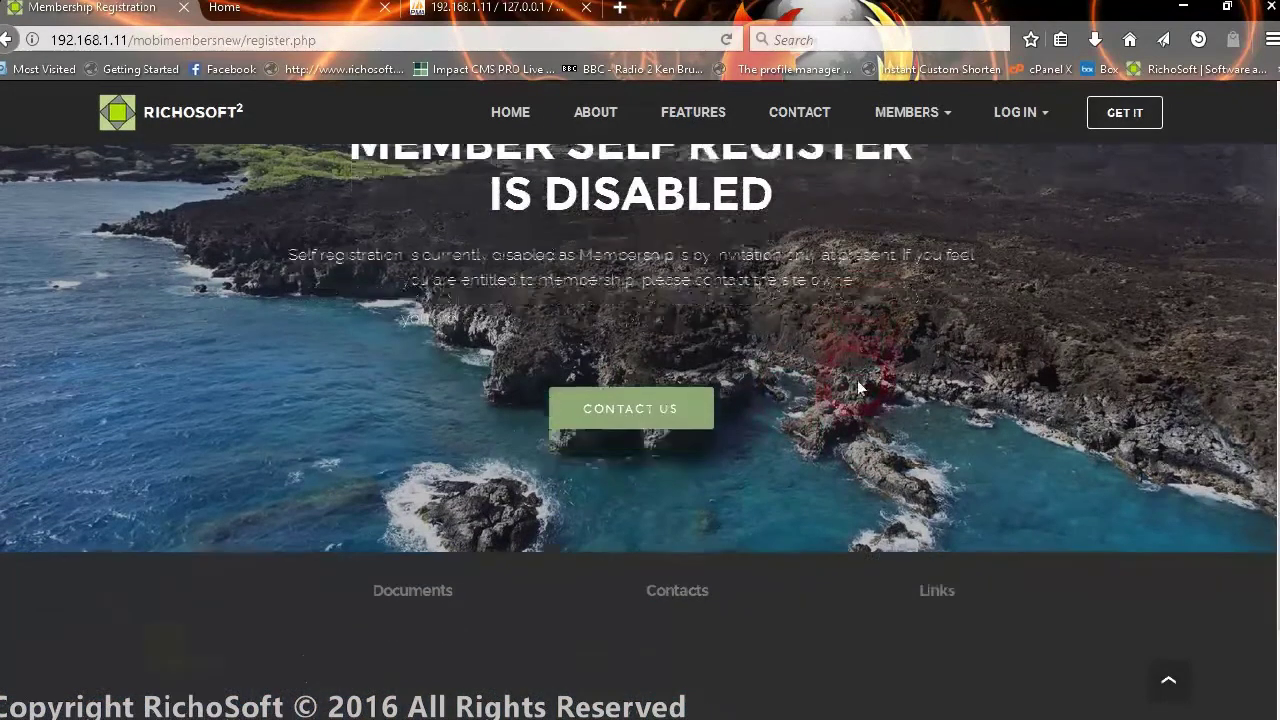
# - View the Contact Us form, then scroll back to the top of the page
pyautogui.click(620, 291)
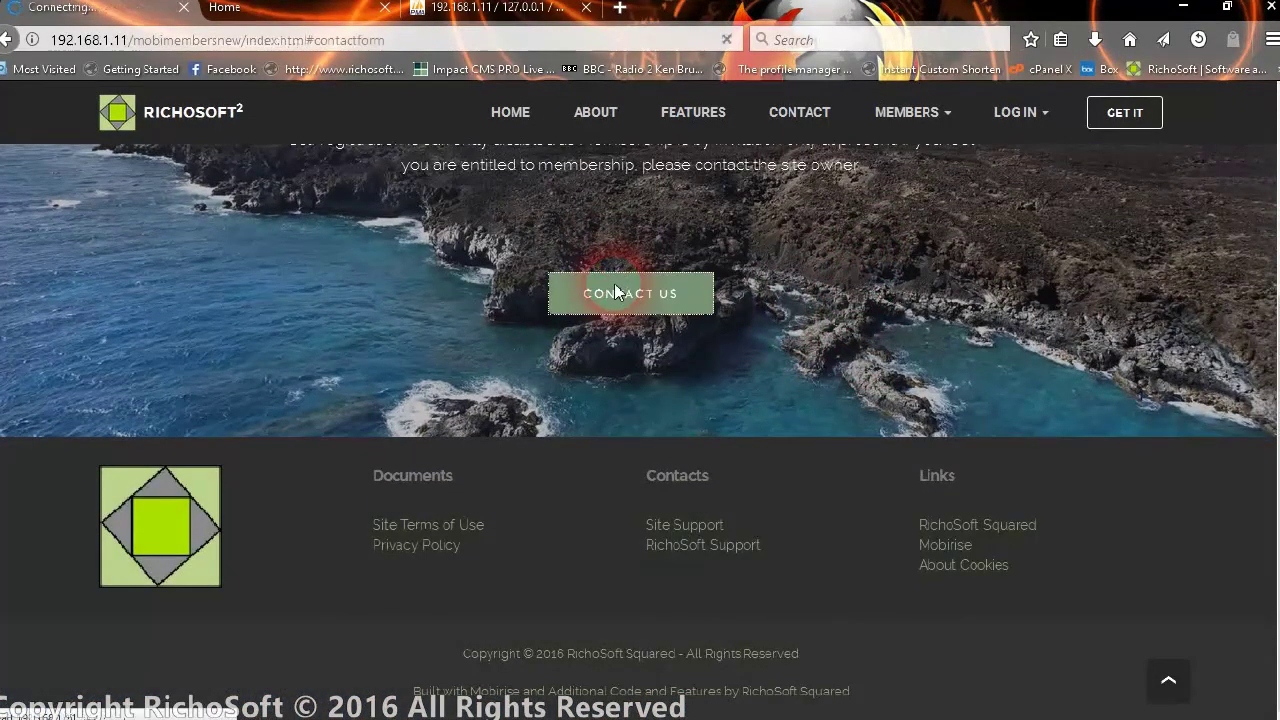
pyautogui.scroll(-3, 886, 486)
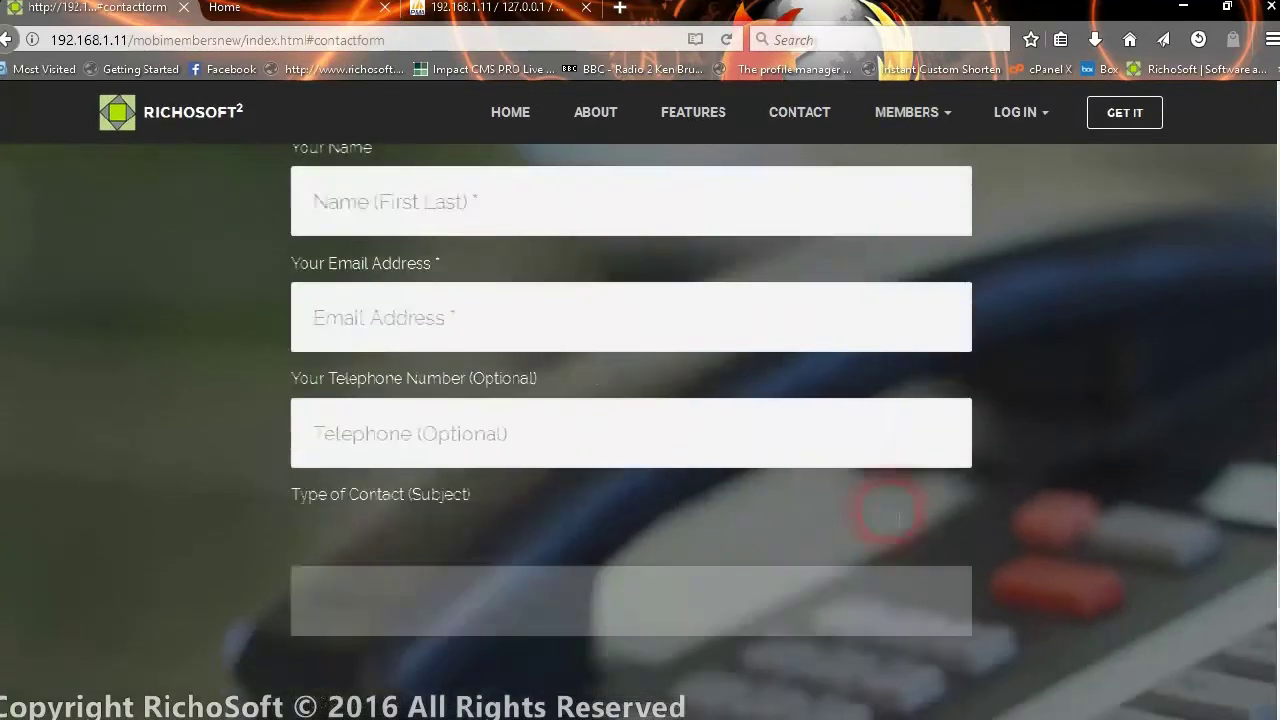
pyautogui.scroll(-4, 890, 512)
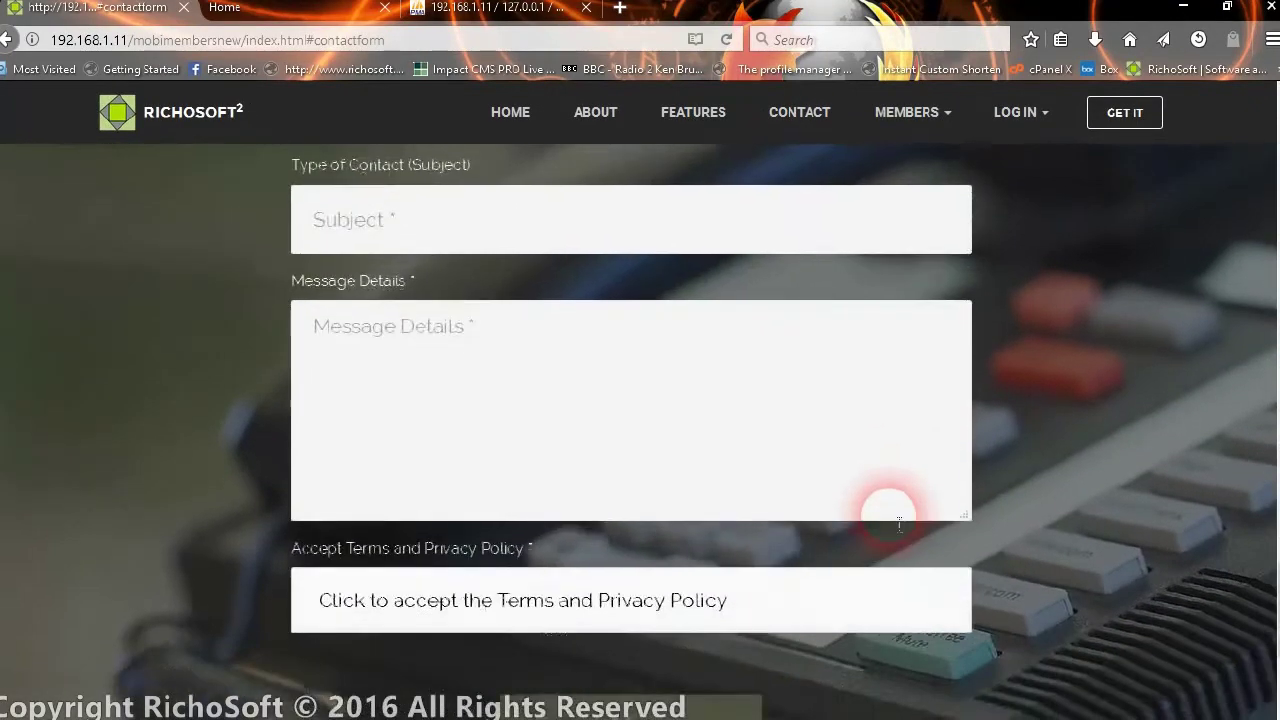
pyautogui.scroll(-2, 893, 520)
pyautogui.scroll(8, 895, 522)
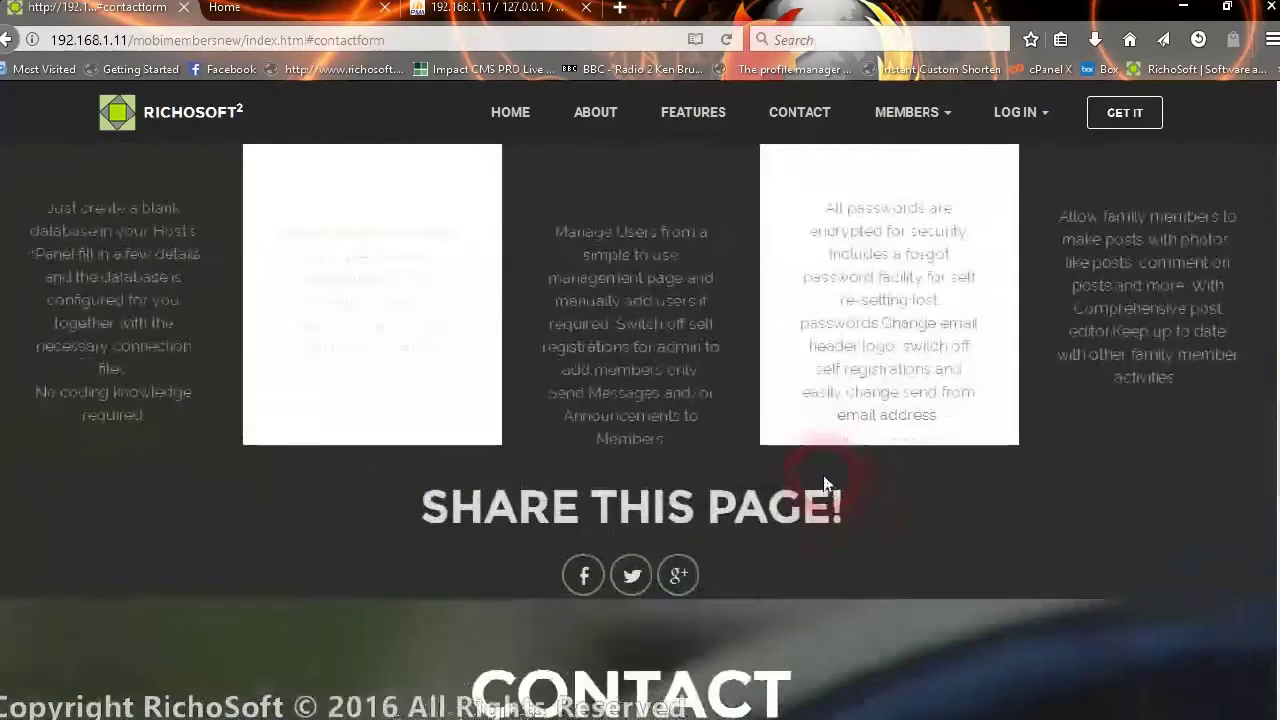
pyautogui.scroll(8, 823, 484)
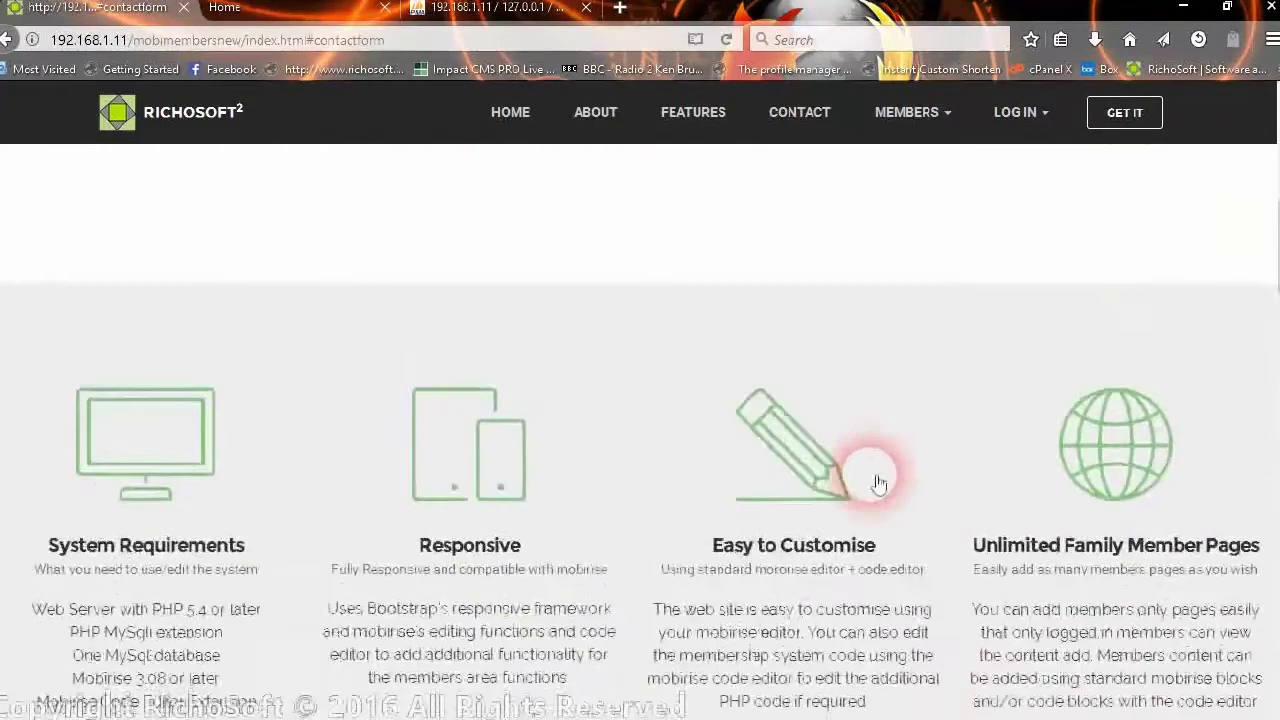
pyautogui.scroll(10, 878, 484)
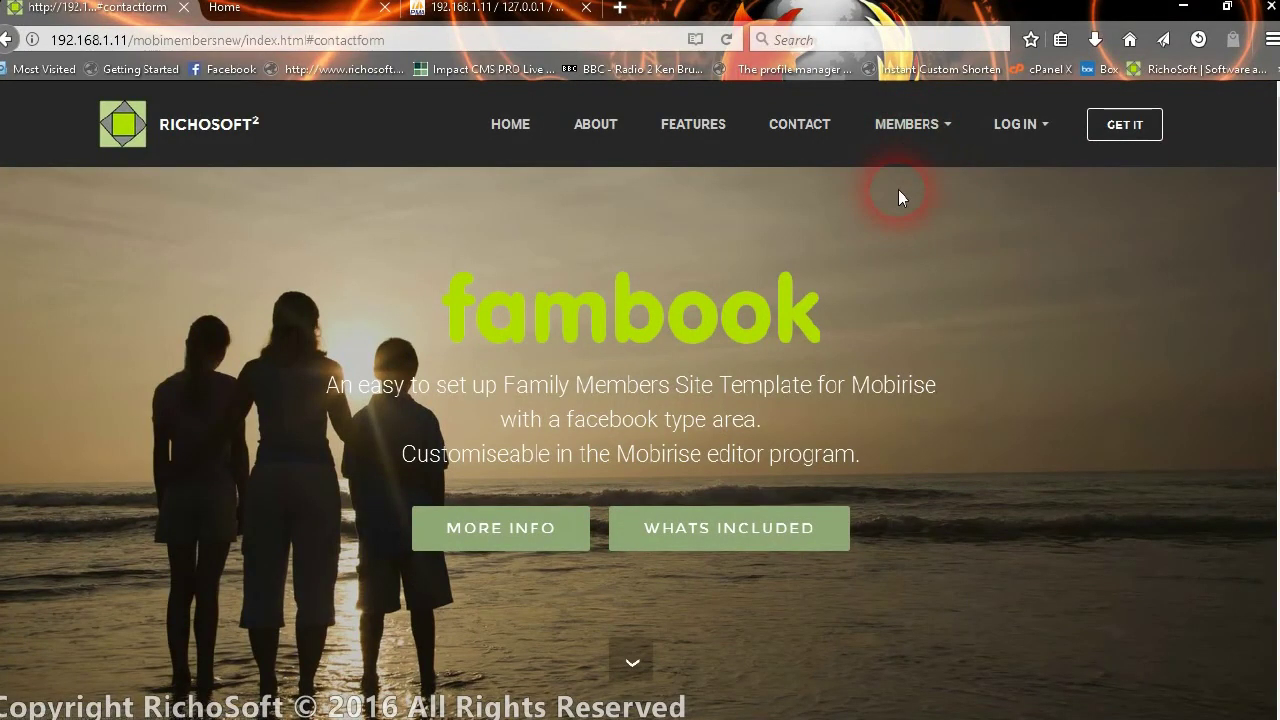
# - Try the Admin page, then reach the members login form
pyautogui.click(916, 132)
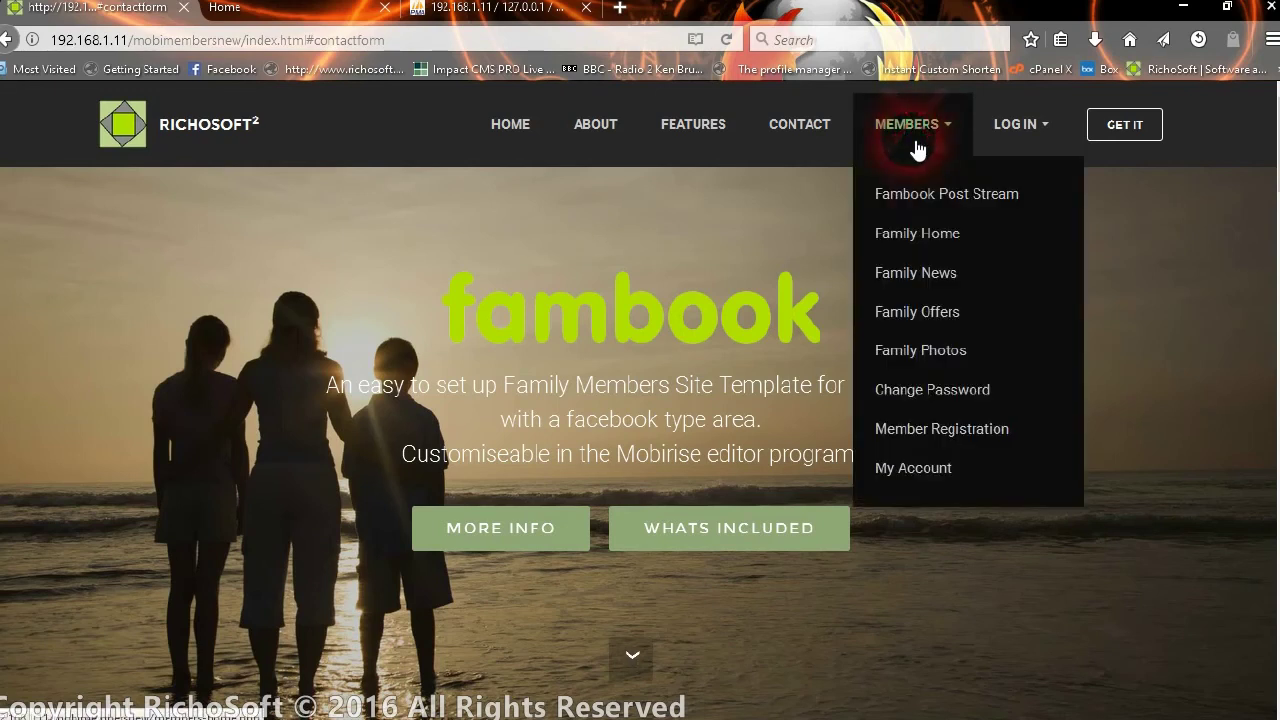
pyautogui.click(1035, 135)
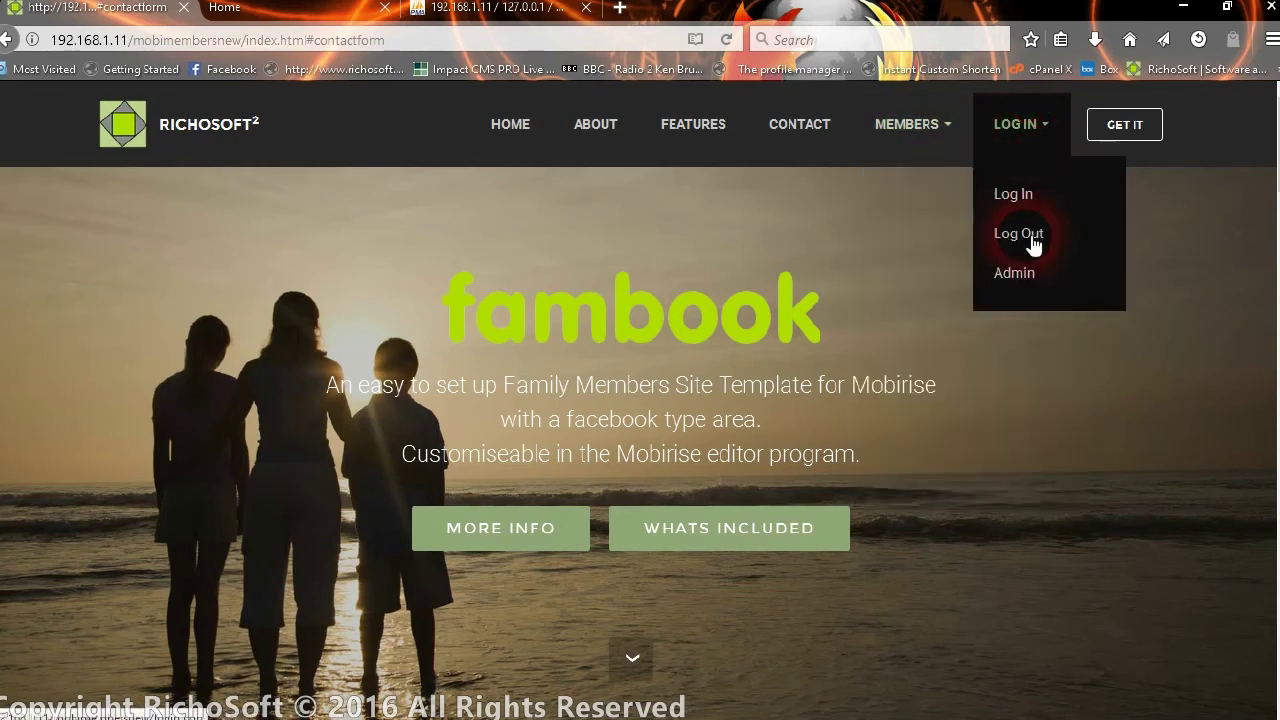
pyautogui.click(1040, 273)
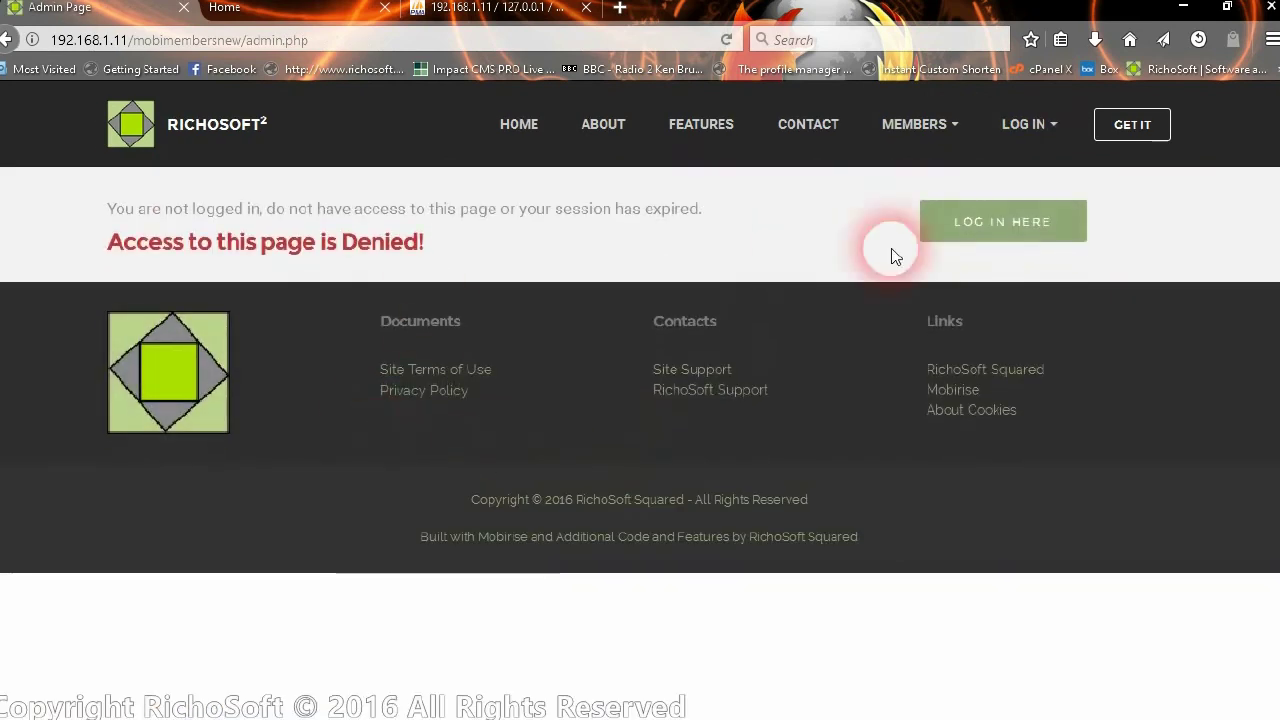
pyautogui.click(965, 232)
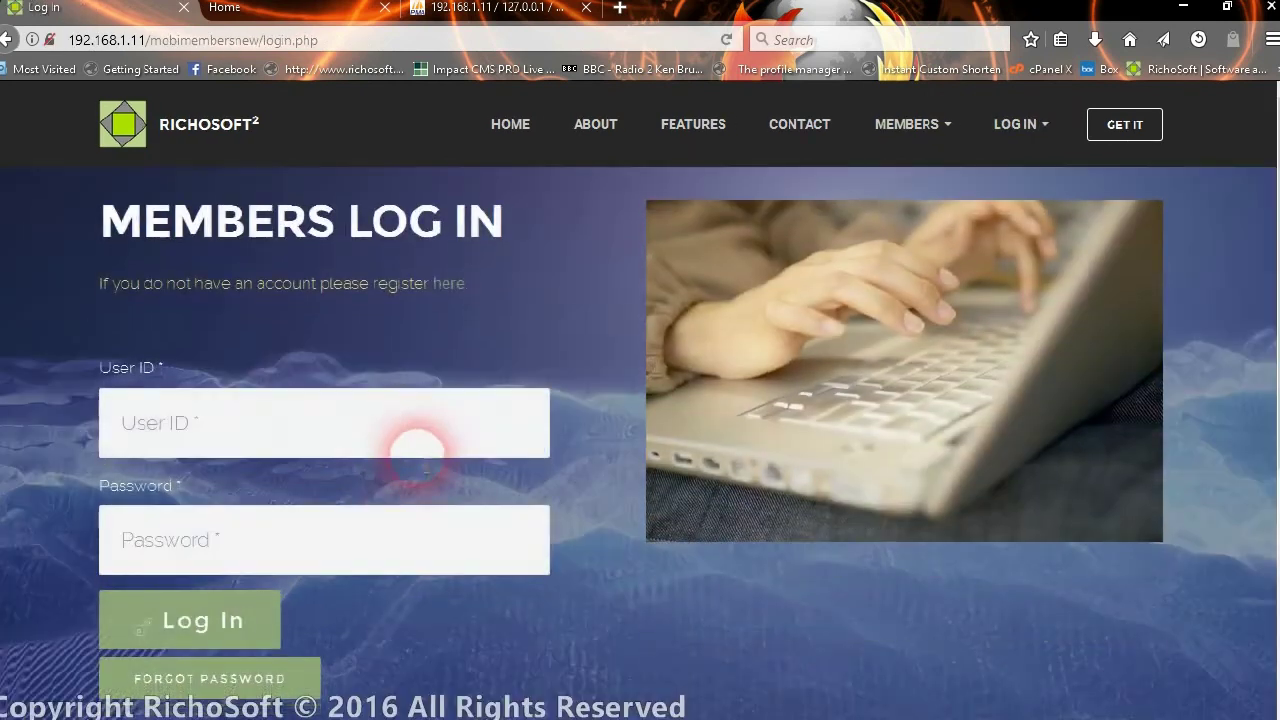
# - Log in as administrator, accepting the autocompleted user ID and saved password
pyautogui.click(432, 436)
pyautogui.write('admin')
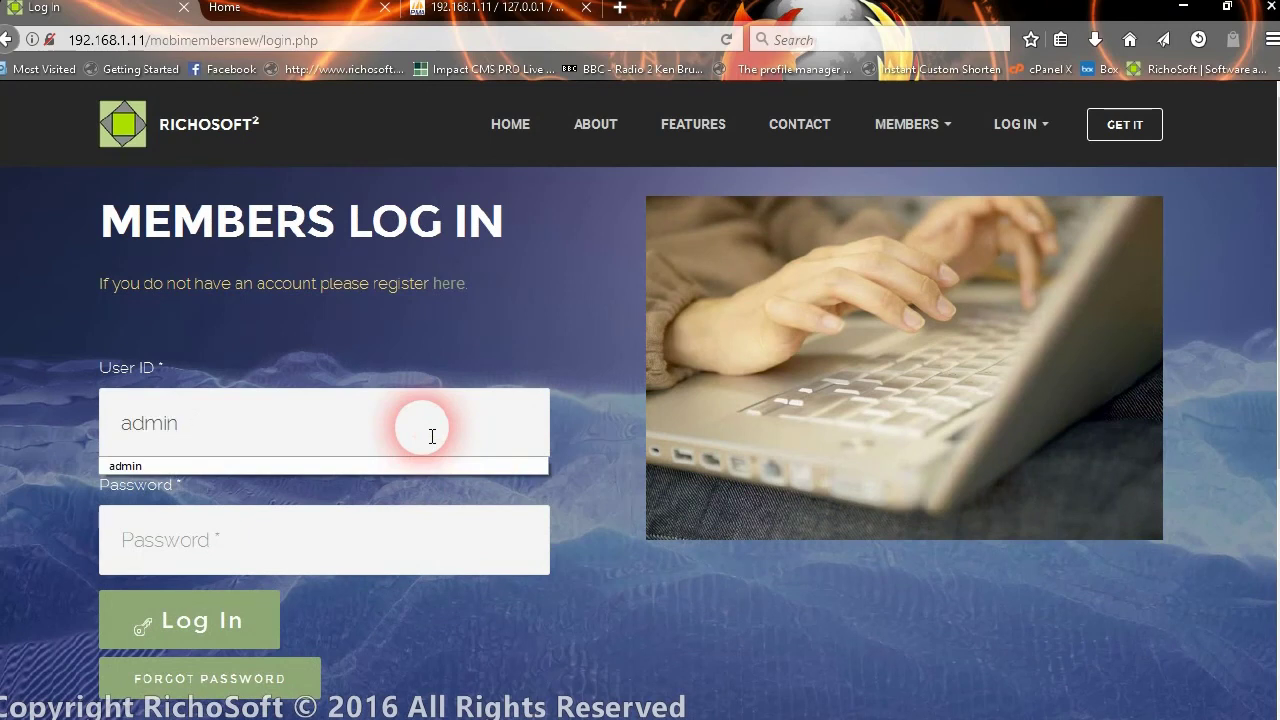
pyautogui.press('Tab')
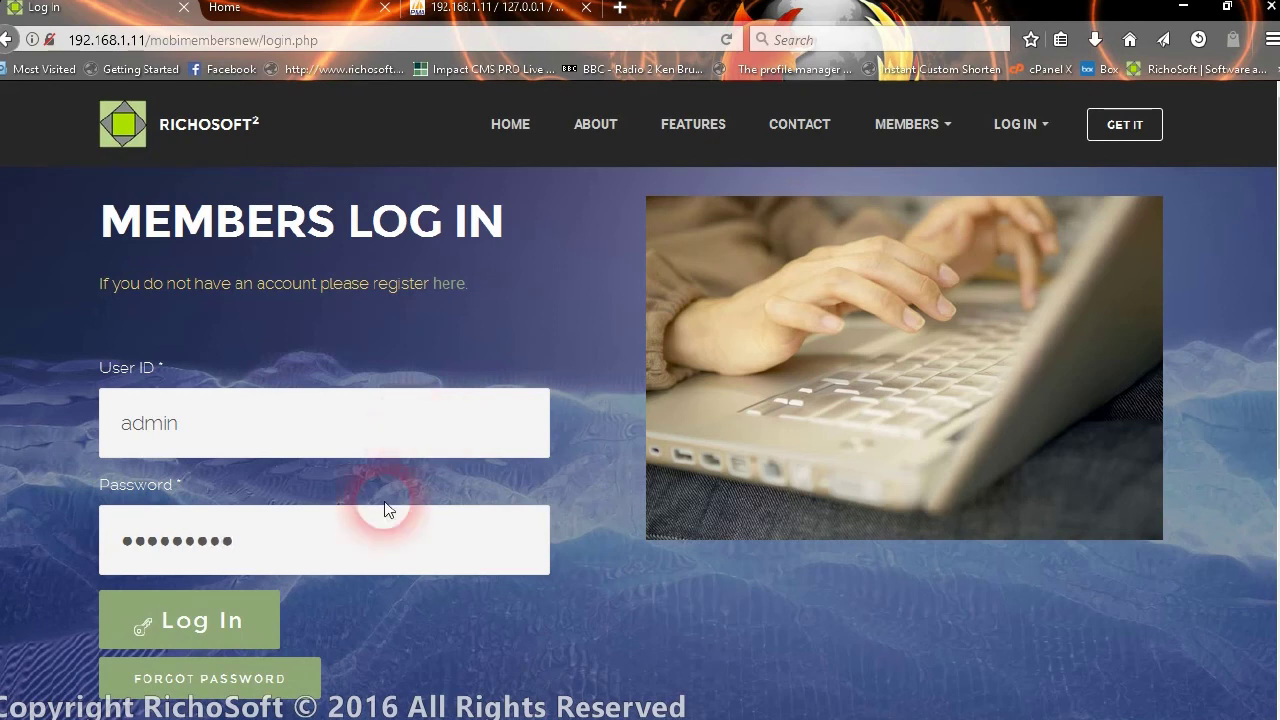
pyautogui.click(257, 603)
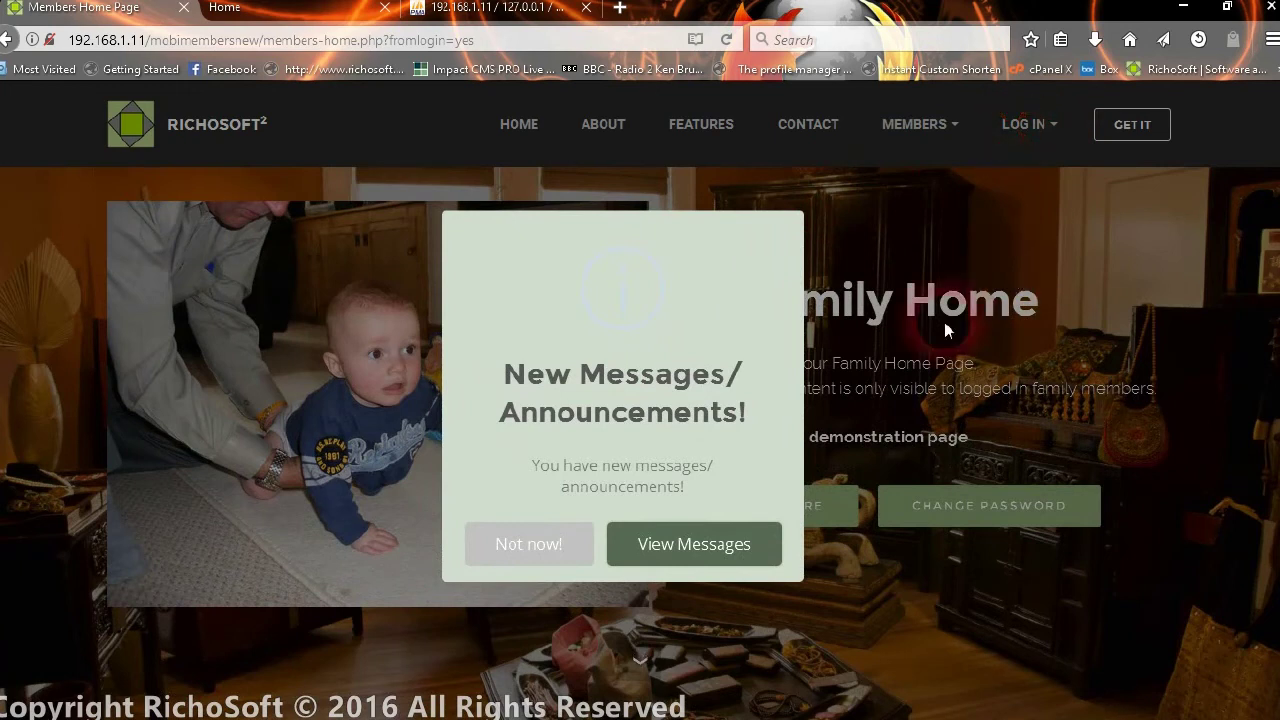
# - Dismiss the new-messages notice with Not now! and visit the Admin page
pyautogui.click(532, 543)
pyautogui.click(1012, 126)
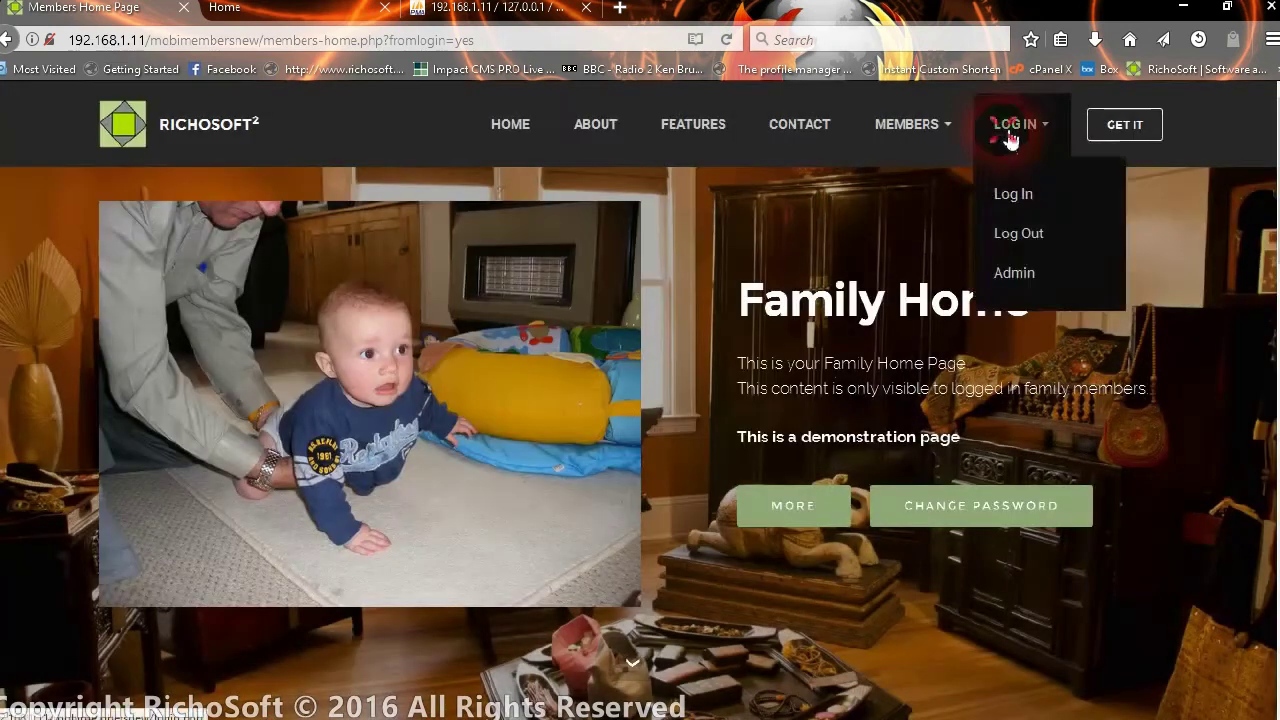
pyautogui.click(1012, 272)
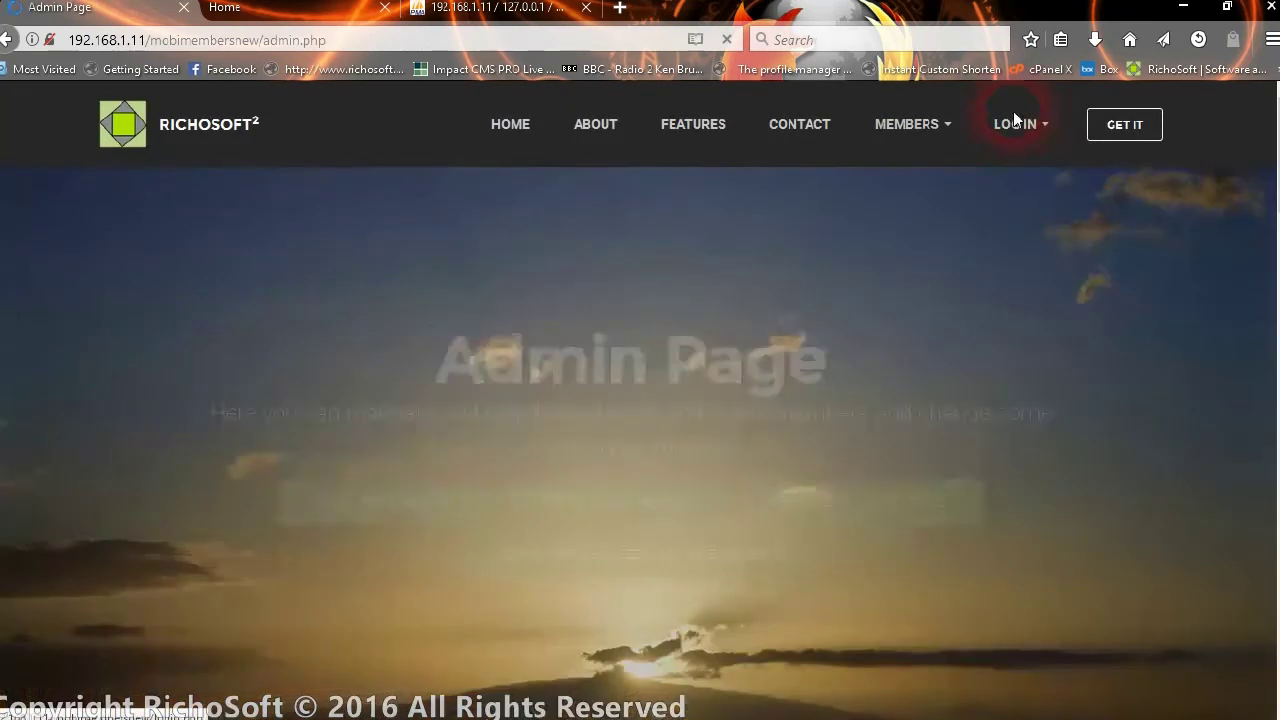
# - Open the Fambook Post Stream and browse the members' posts and comments
pyautogui.click(953, 122)
pyautogui.click(947, 193)
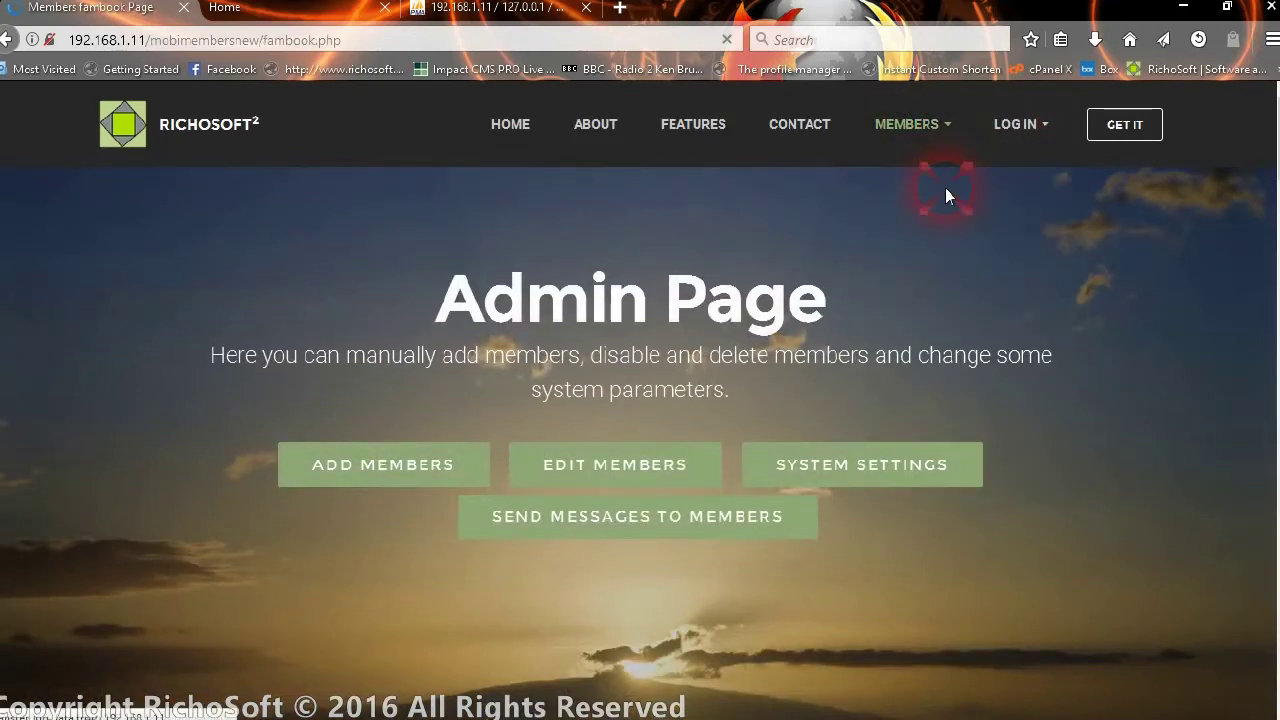
pyautogui.scroll(-3, 803, 290)
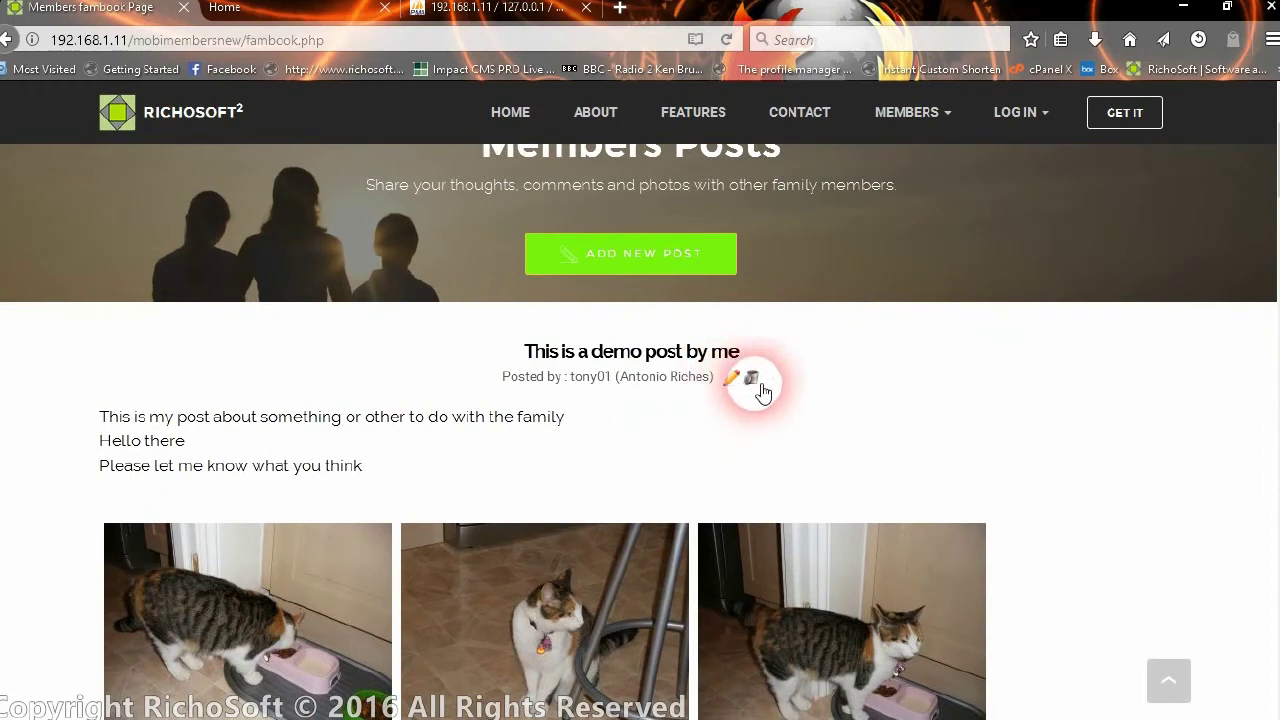
pyautogui.scroll(-2, 766, 350)
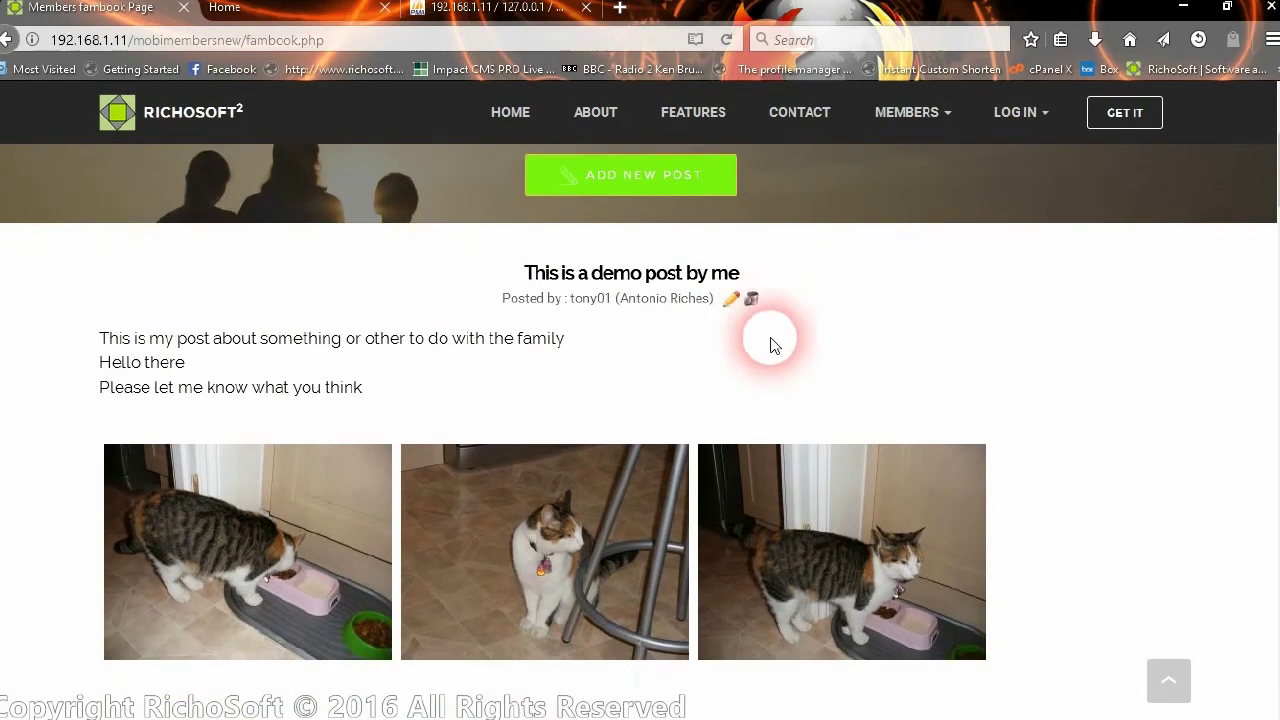
pyautogui.scroll(-1, 655, 324)
pyautogui.scroll(-5, 655, 320)
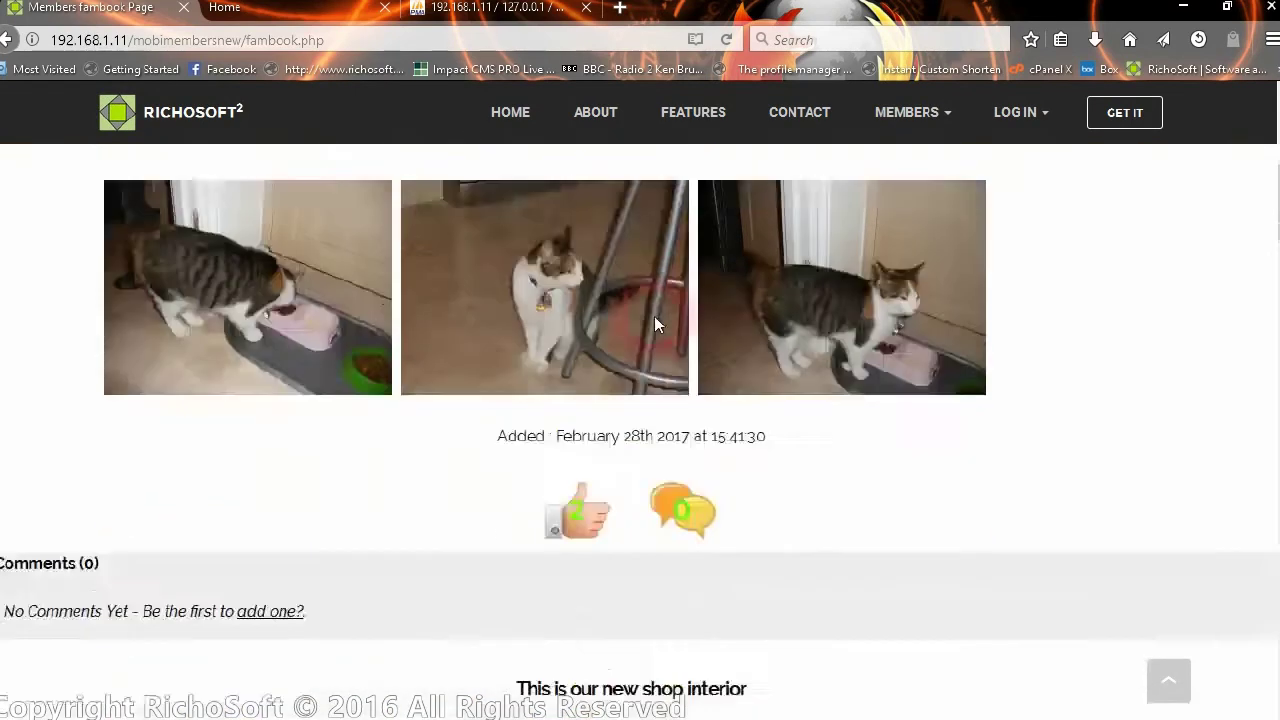
pyautogui.scroll(-7, 332, 333)
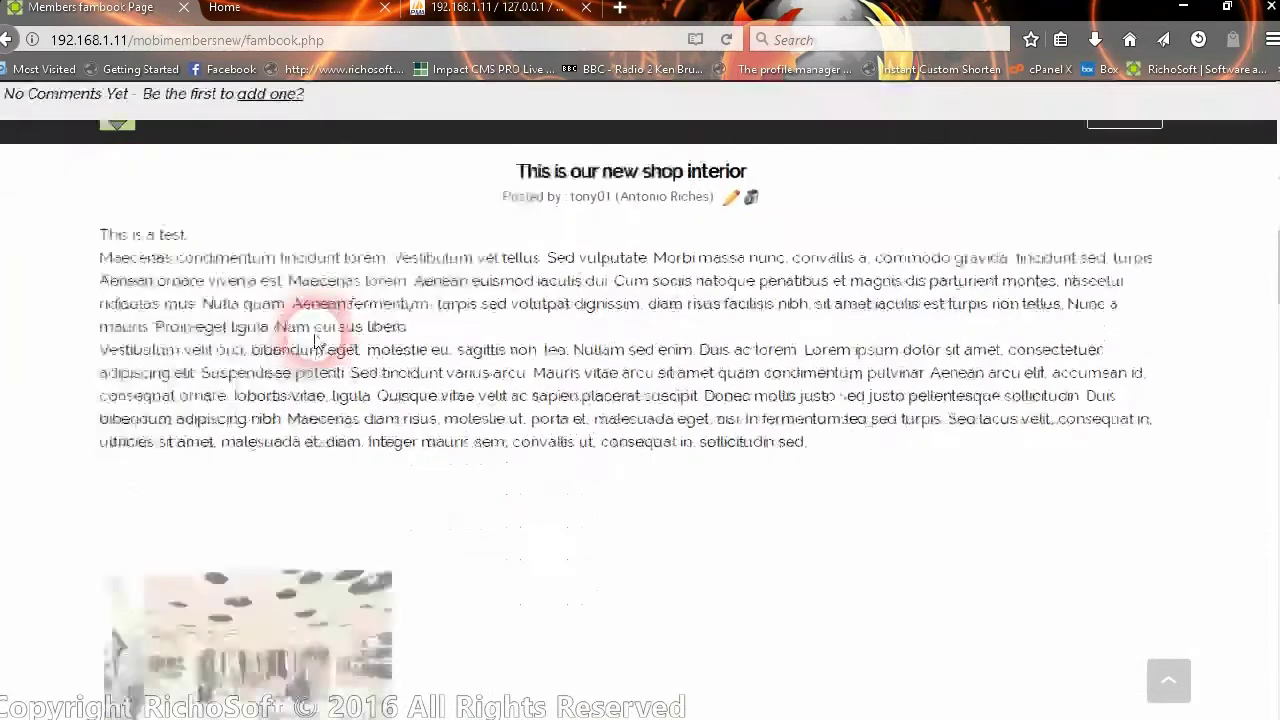
pyautogui.scroll(4, 350, 332)
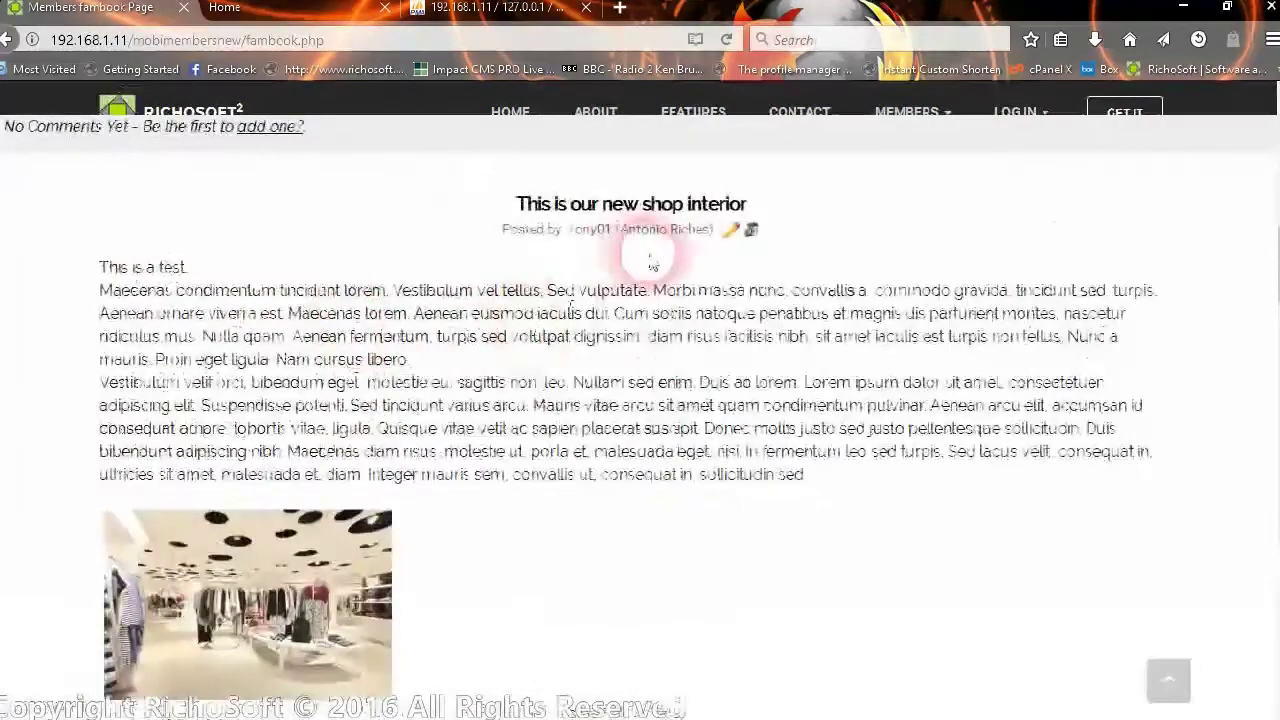
pyautogui.scroll(-6, 360, 470)
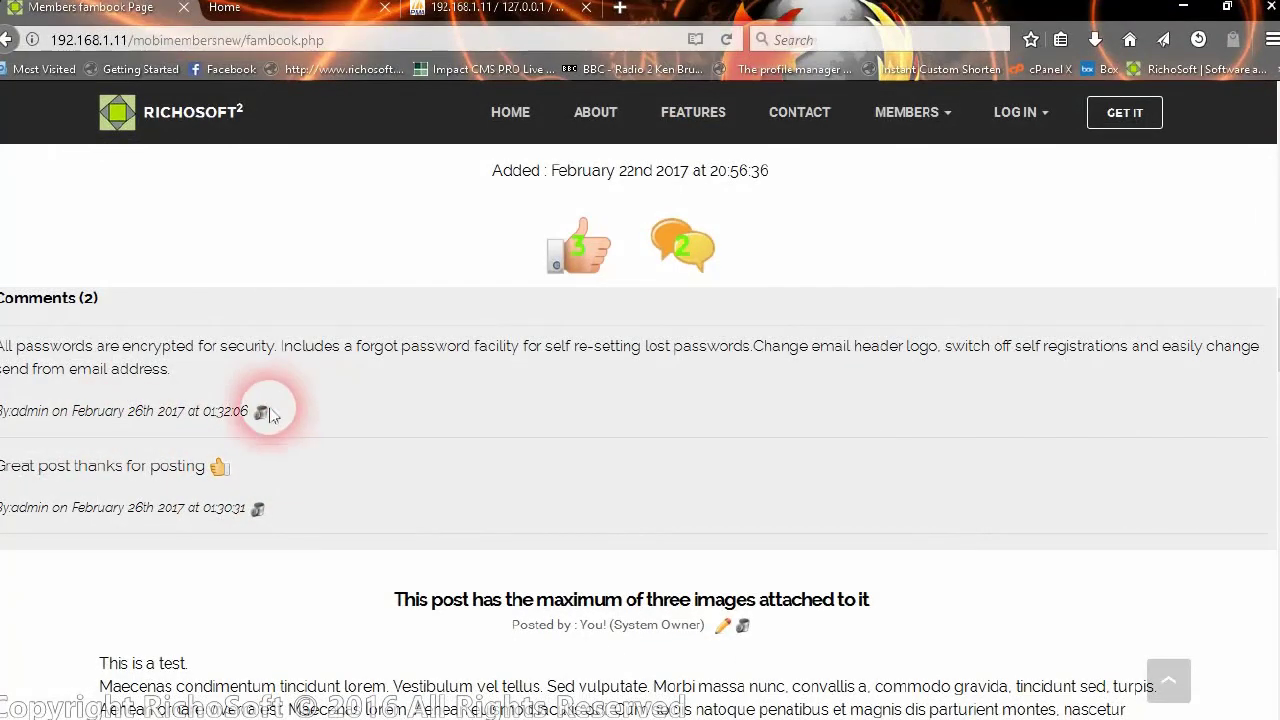
pyautogui.scroll(-2, 285, 473)
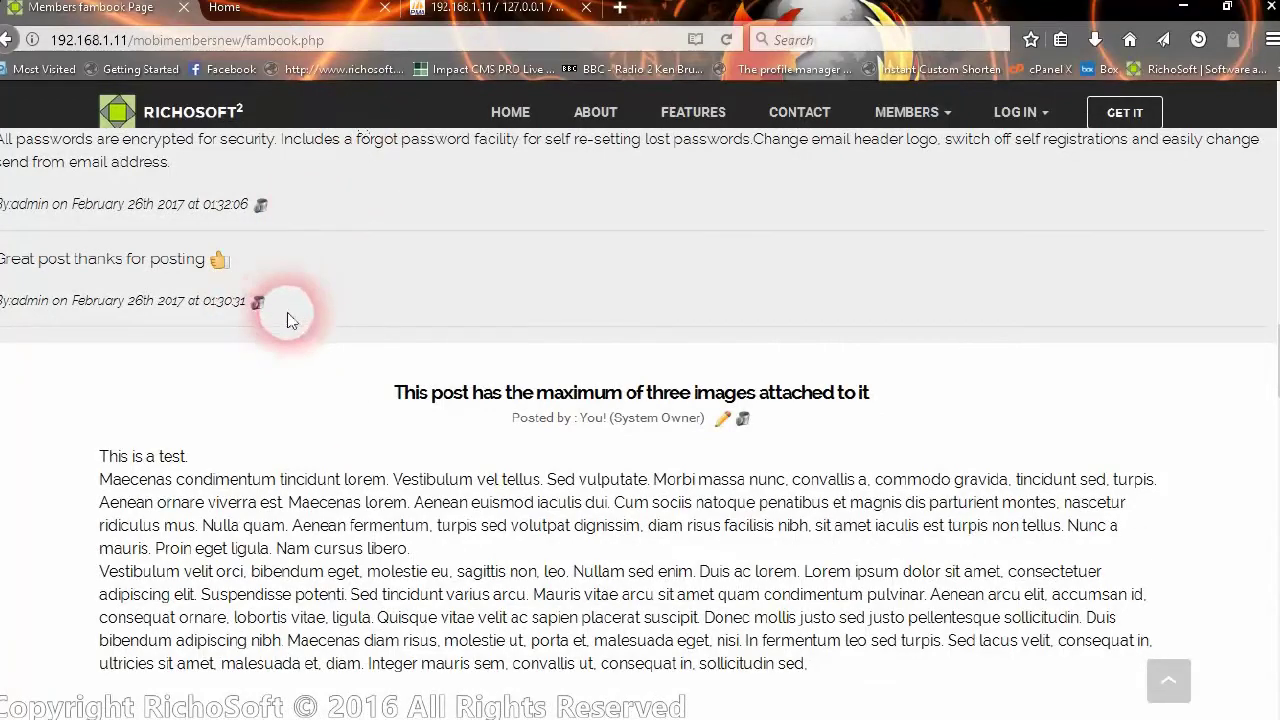
pyautogui.scroll(-5, 395, 440)
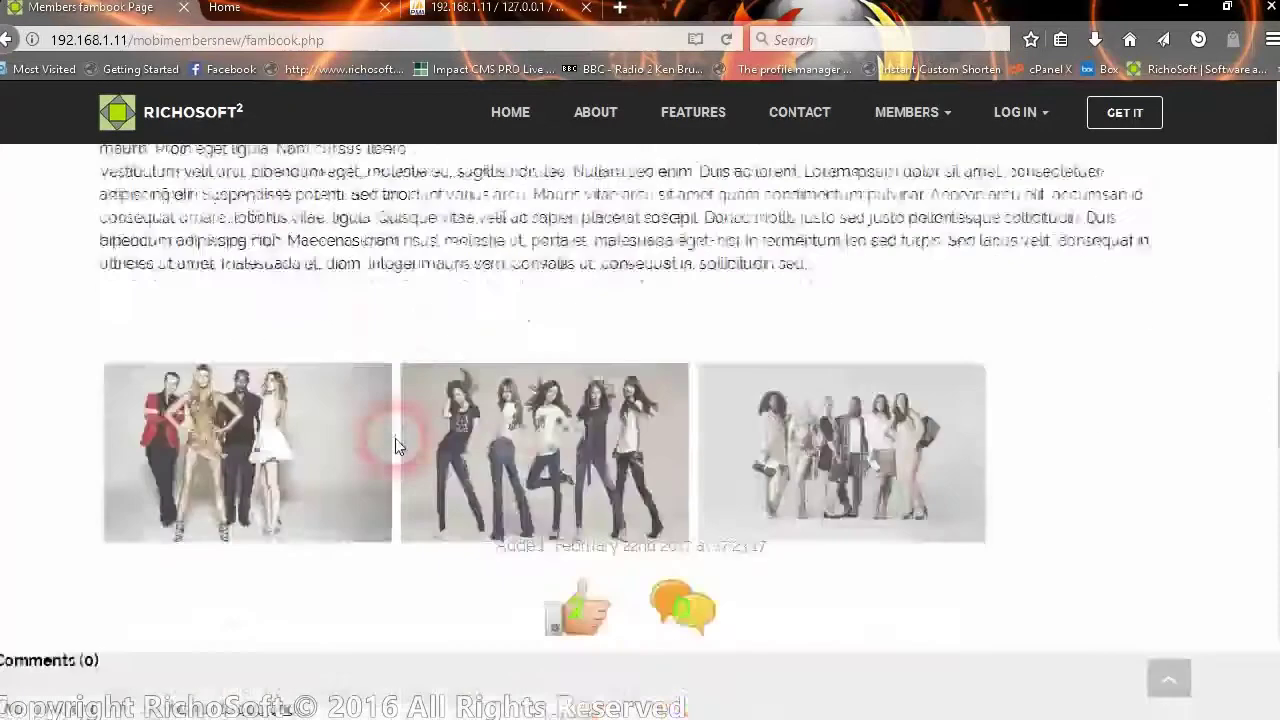
pyautogui.scroll(-2, 395, 440)
pyautogui.scroll(-1, 594, 314)
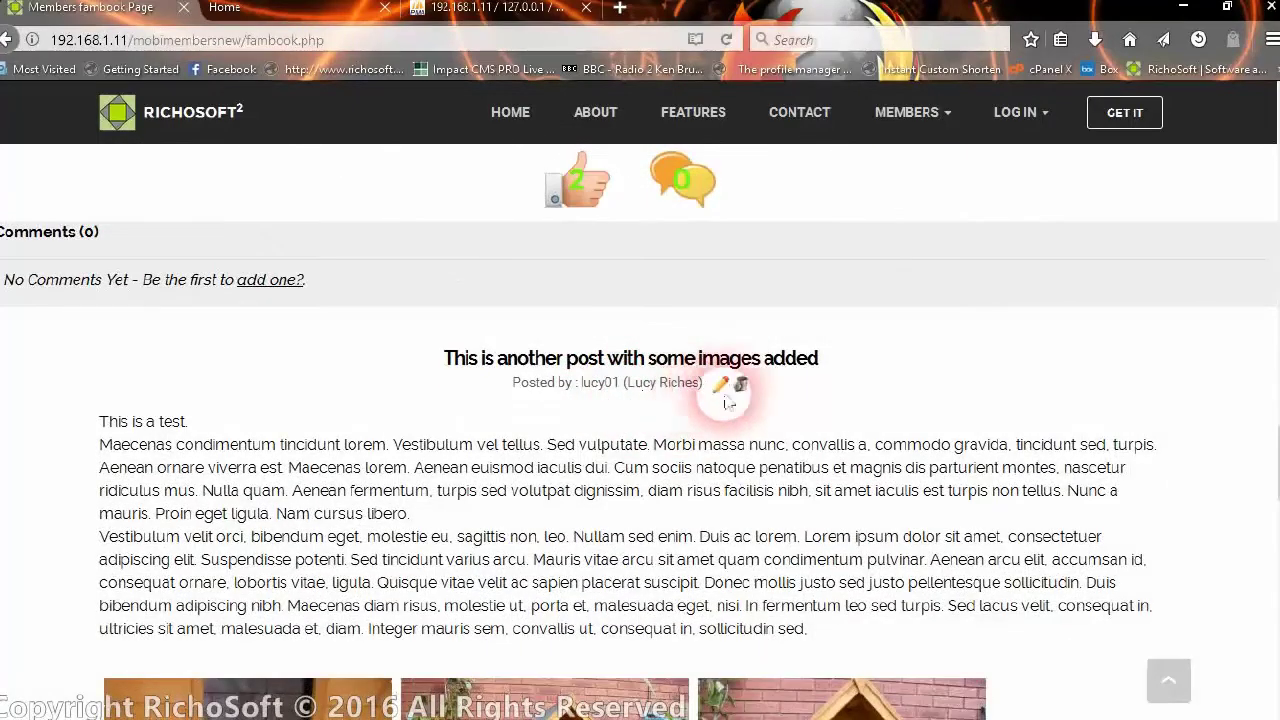
pyautogui.scroll(-4, 500, 385)
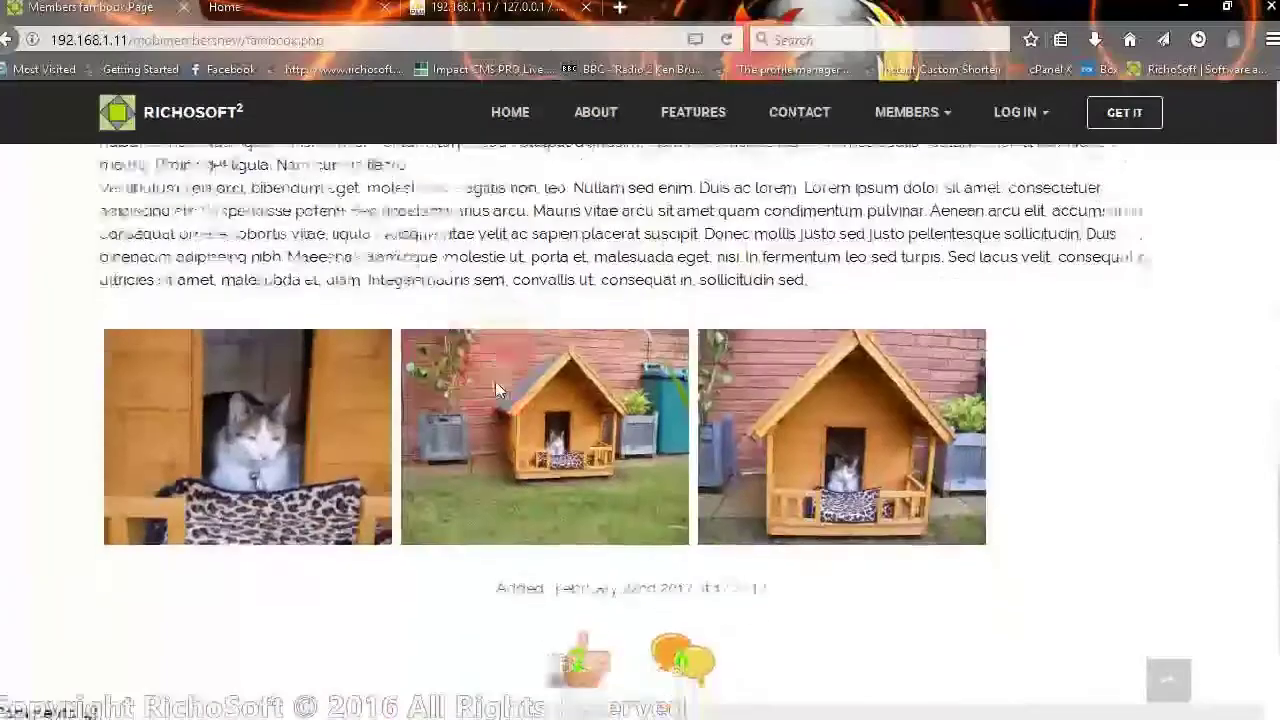
pyautogui.scroll(-4, 495, 381)
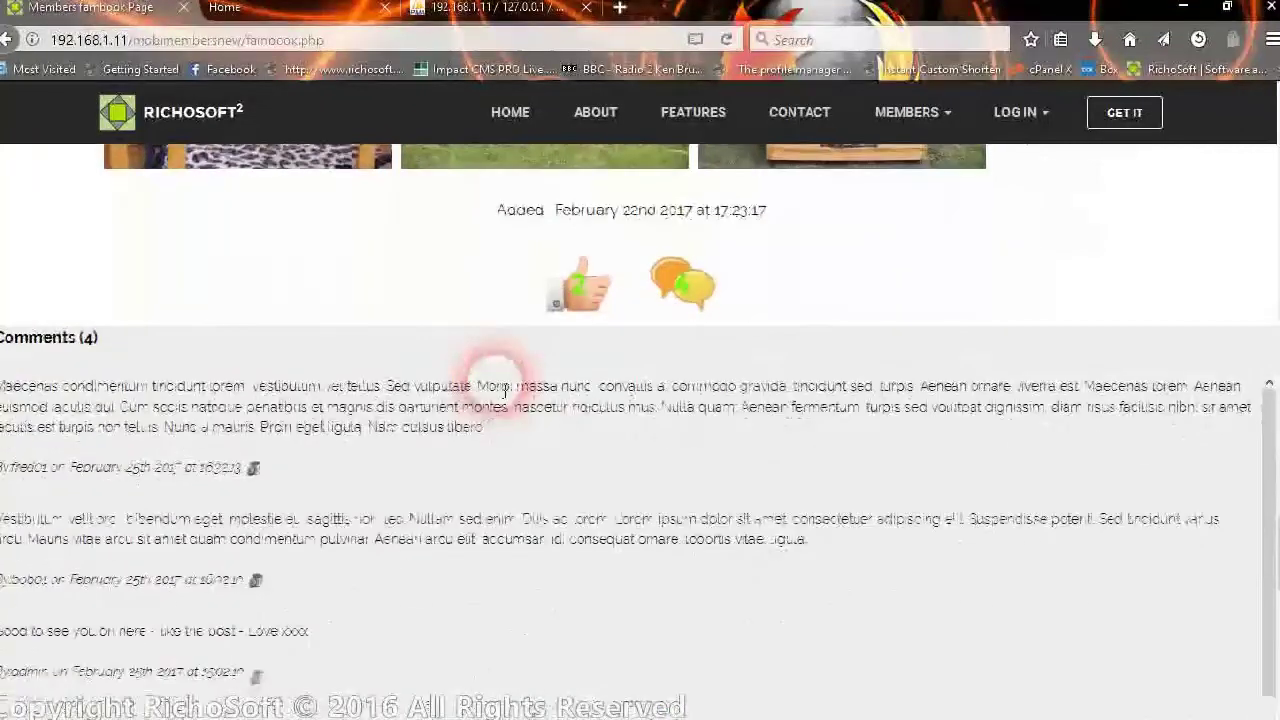
pyautogui.click(702, 292)
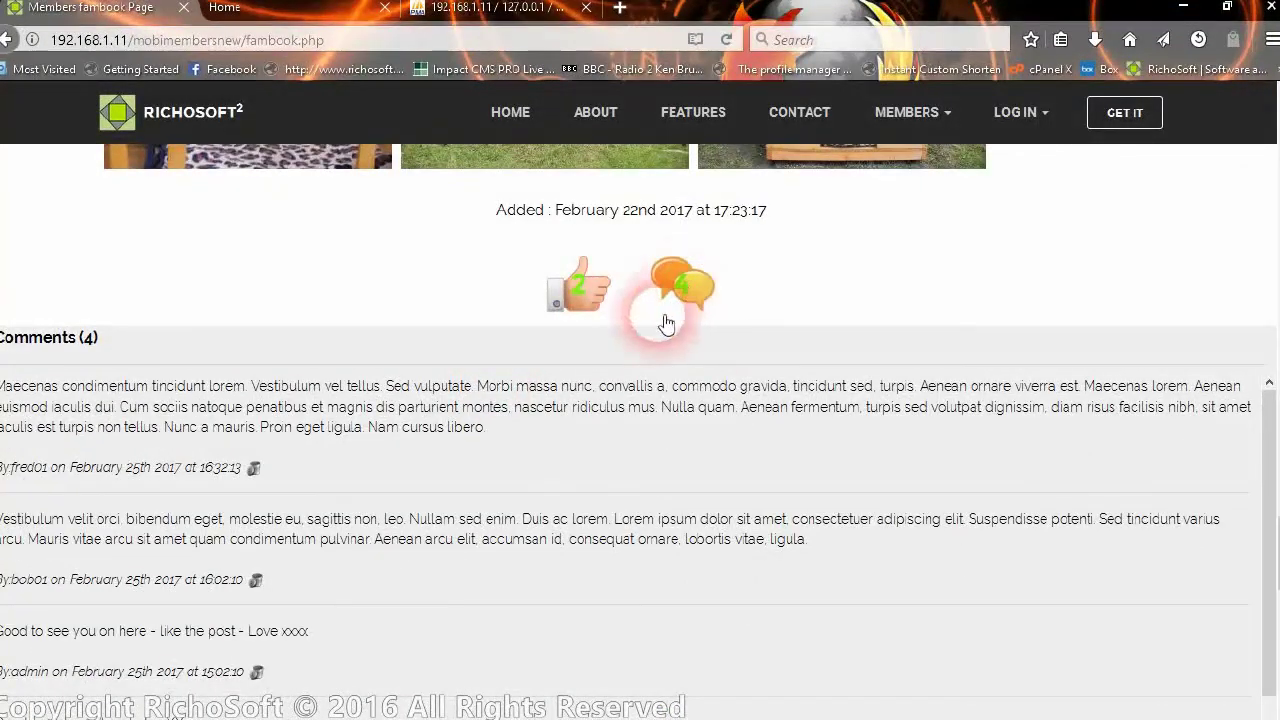
pyautogui.scroll(-2, 306, 300)
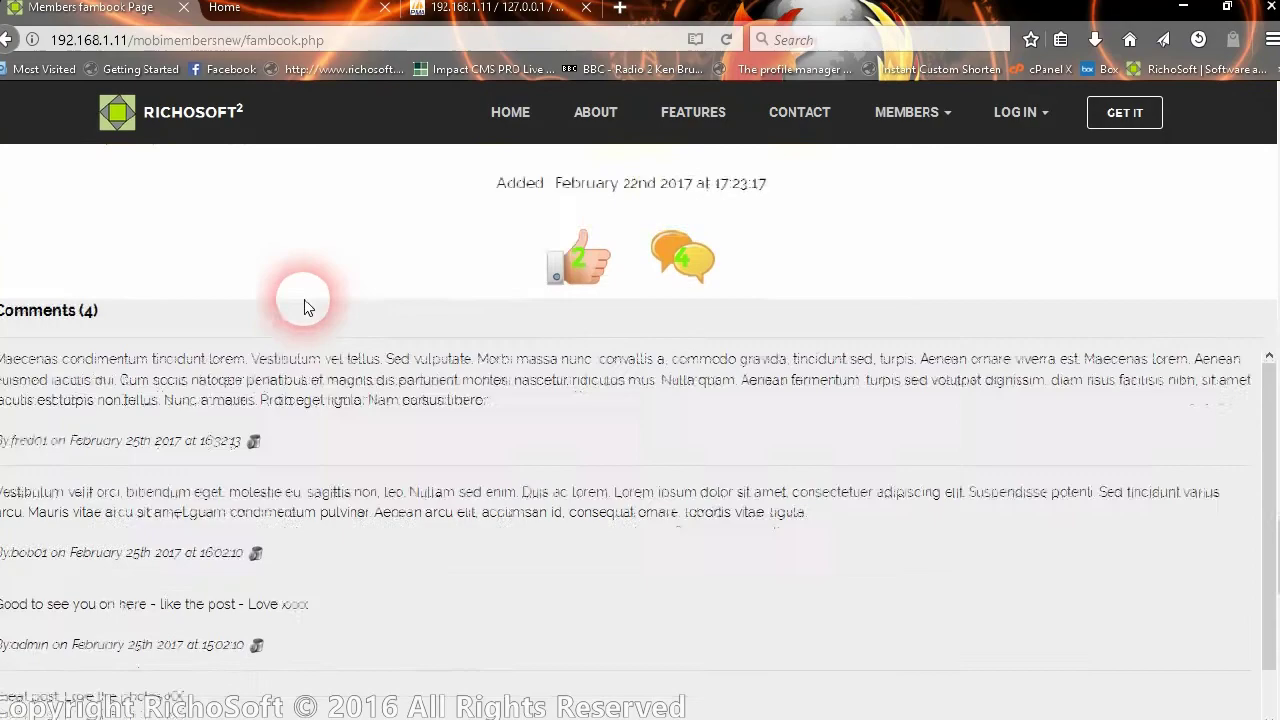
pyautogui.scroll(-2, 310, 308)
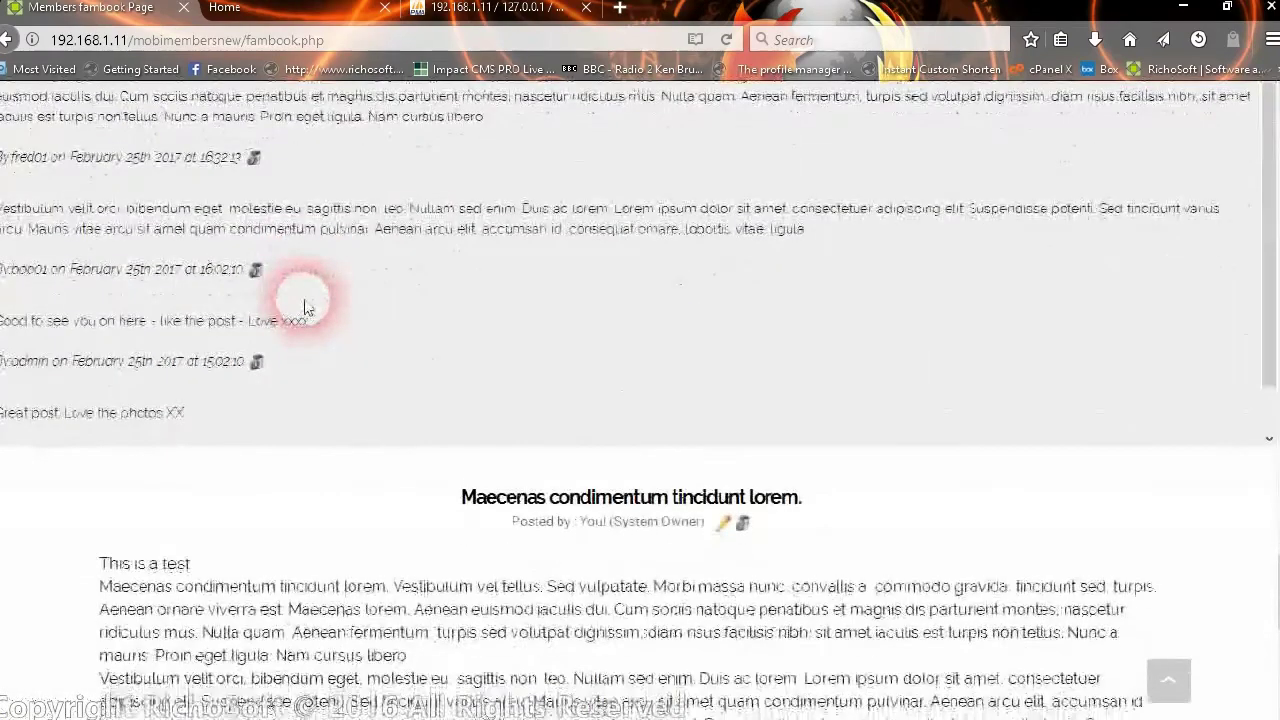
pyautogui.scroll(-15, 306, 308)
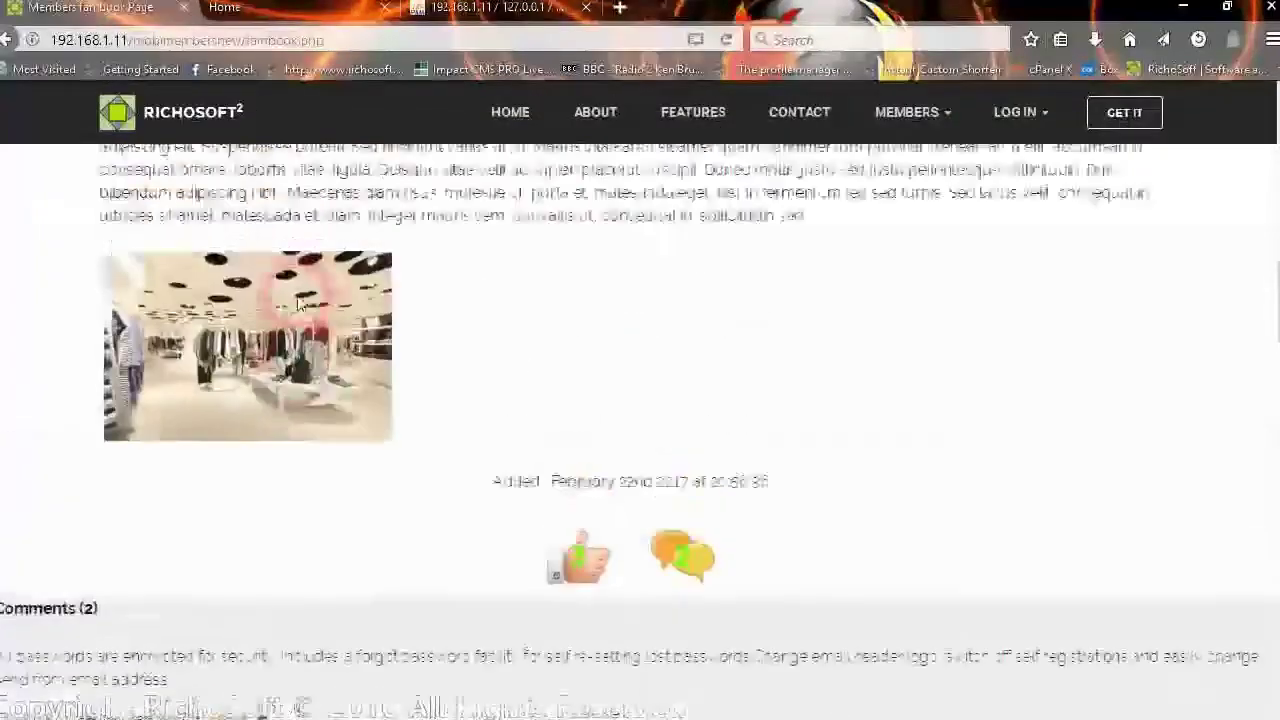
# - Like the demo post with the cat photos and acknowledge the confirmation
pyautogui.scroll(5, 292, 303)
pyautogui.scroll(-3, 566, 337)
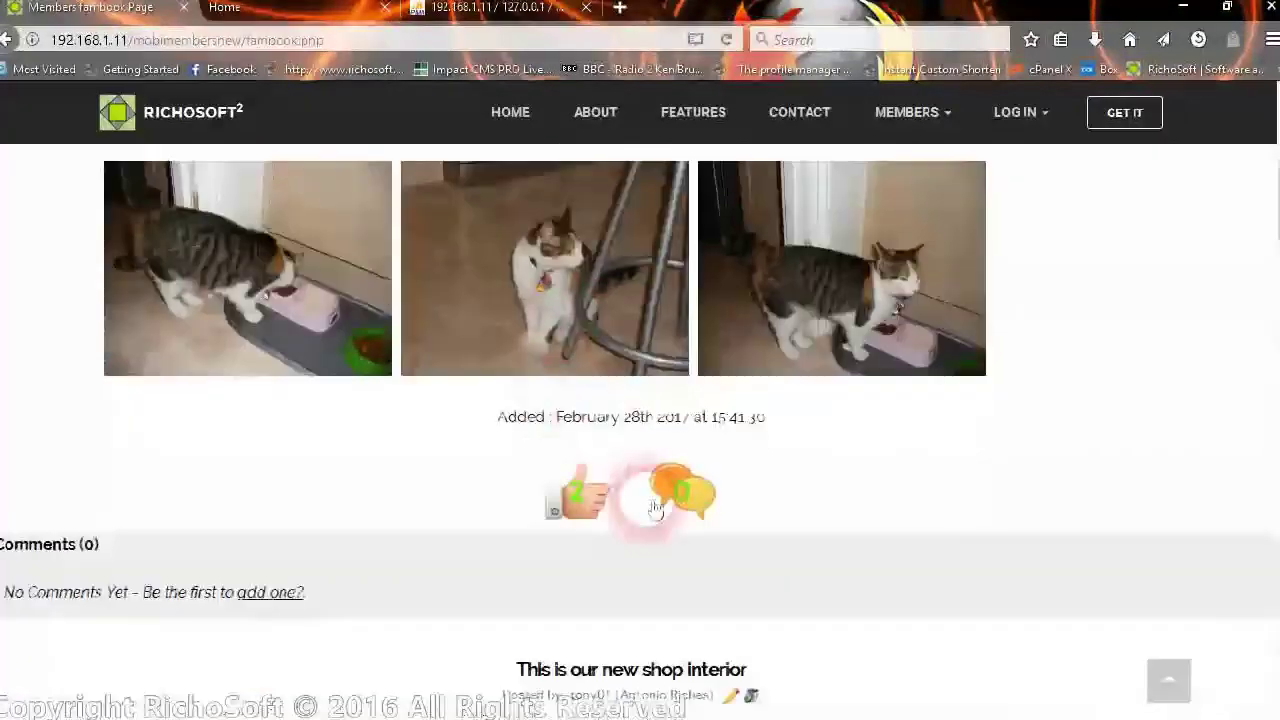
pyautogui.click(610, 511)
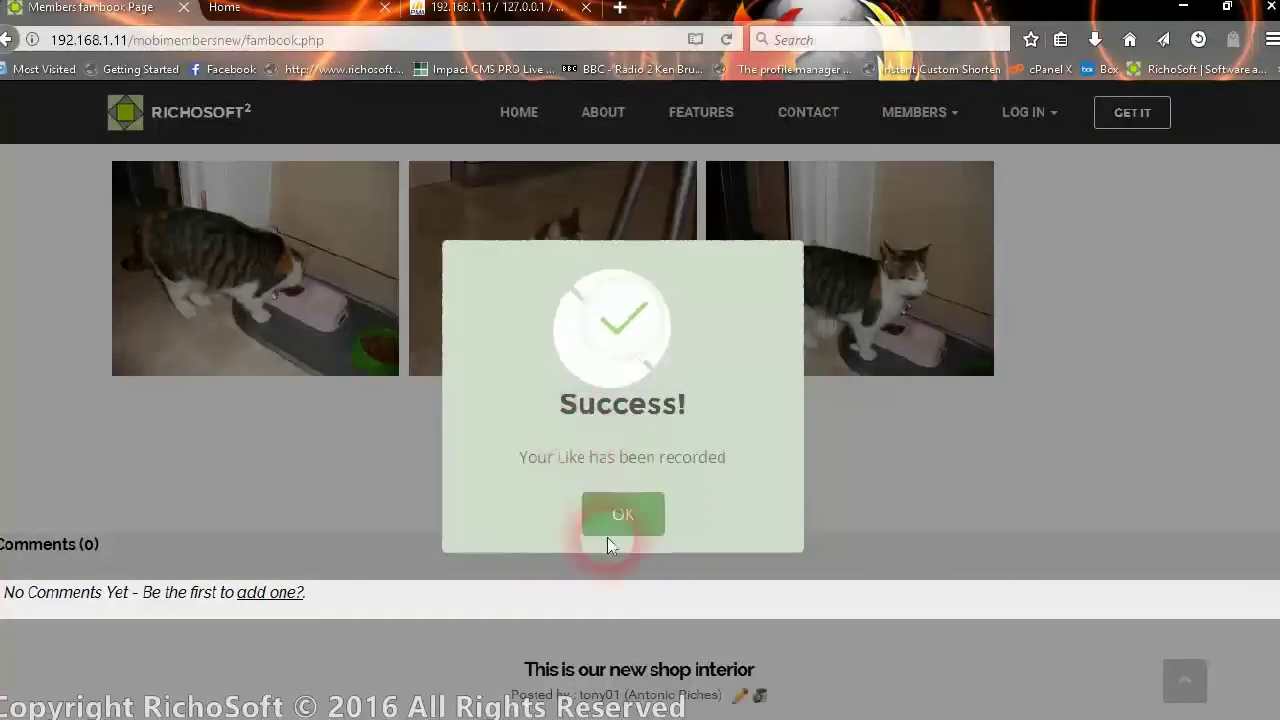
pyautogui.click(623, 516)
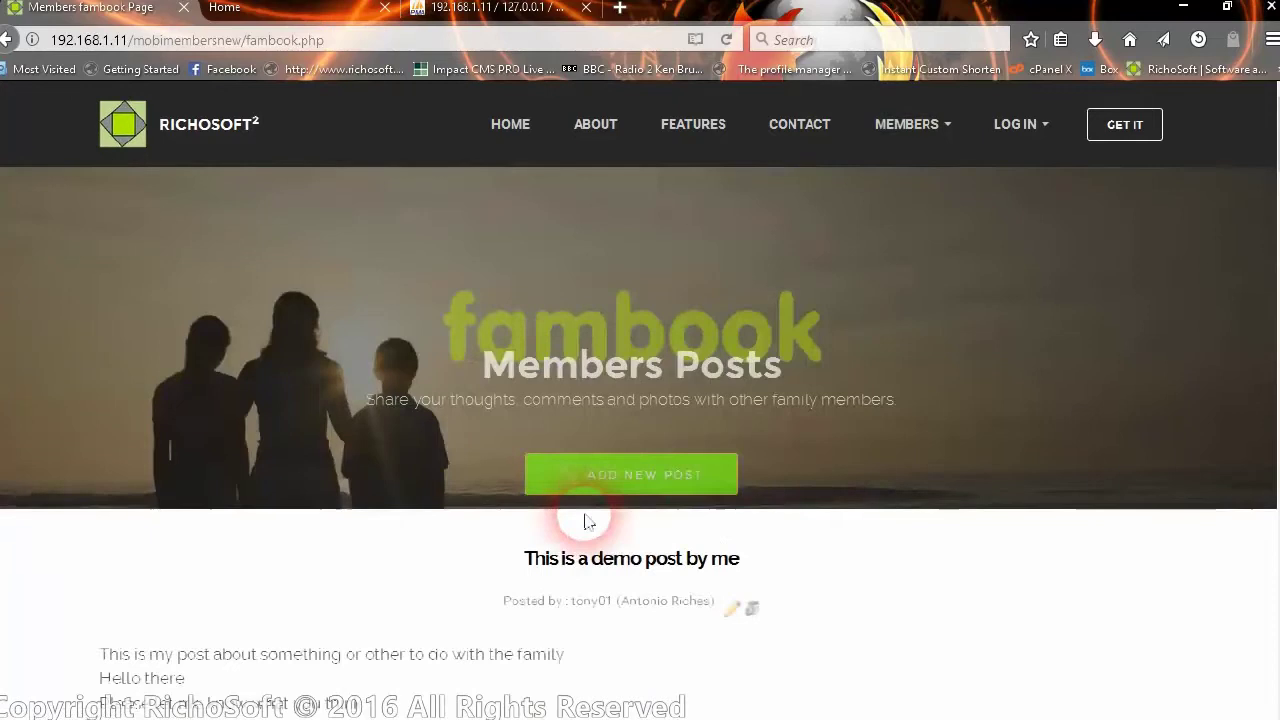
pyautogui.scroll(-6, 640, 510)
pyautogui.click(588, 458)
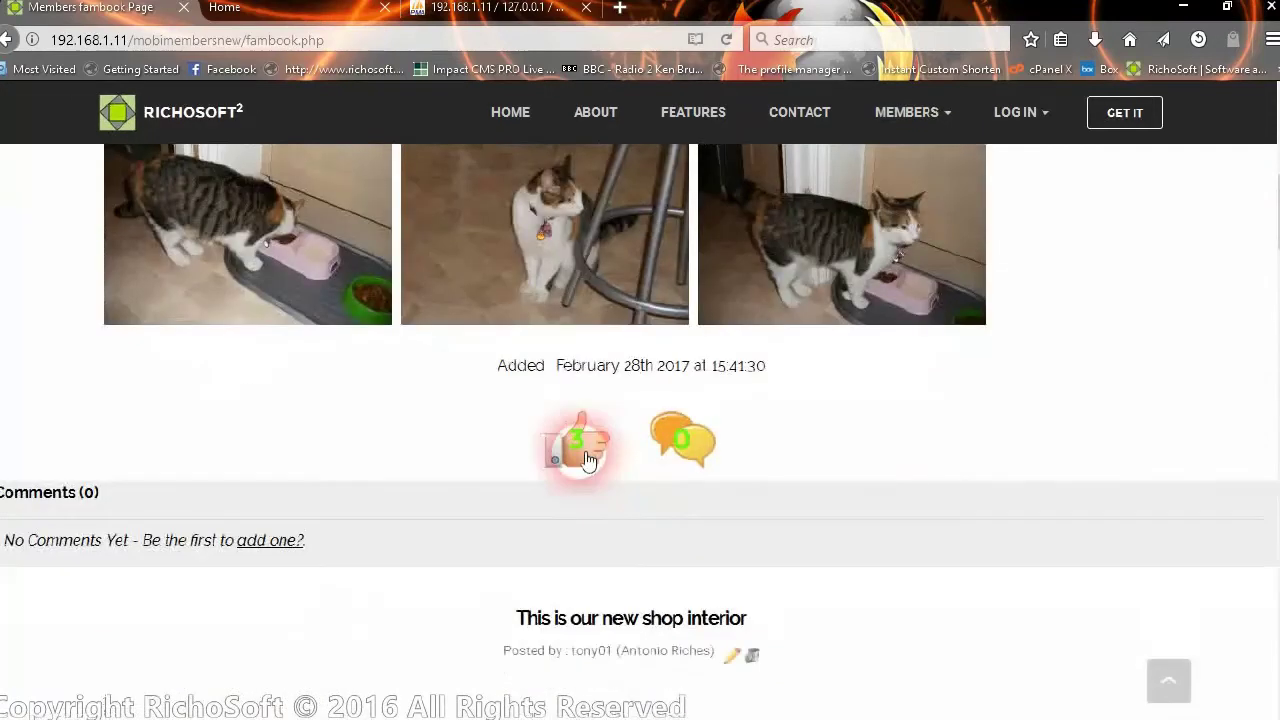
# - Try liking the shop interior post and dismiss the already-liked warning
pyautogui.scroll(-8, 669, 555)
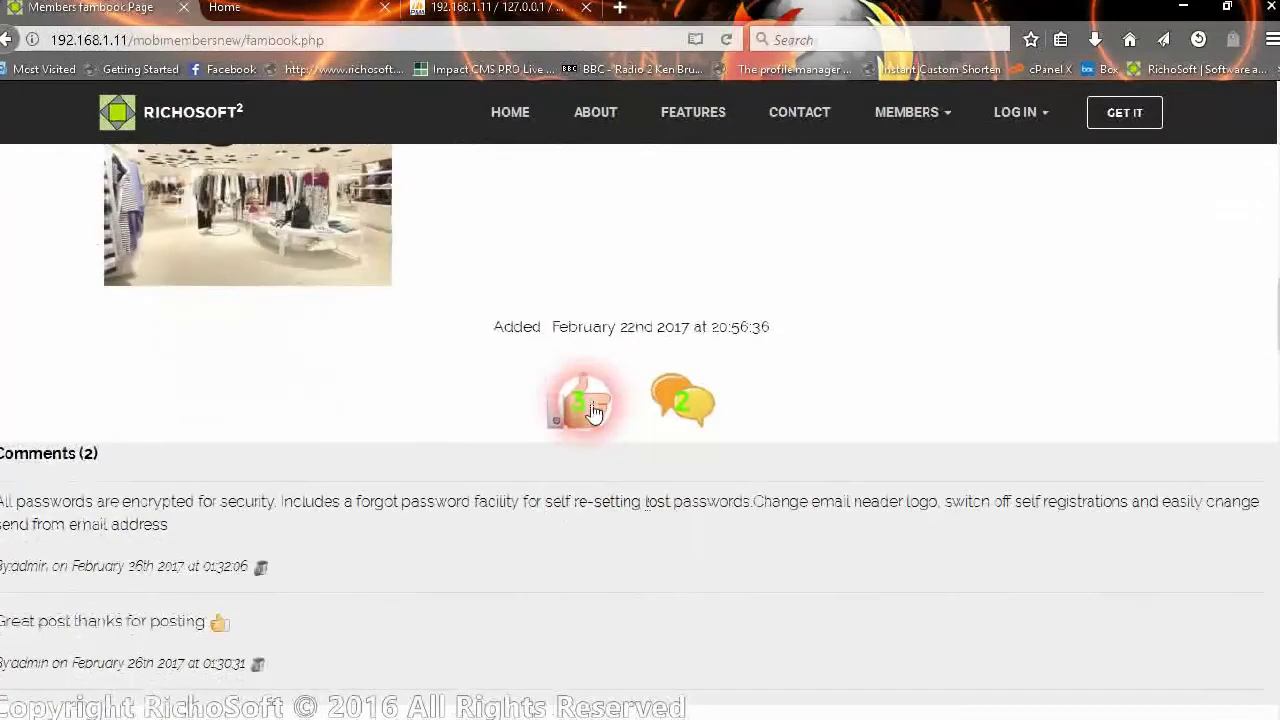
pyautogui.click(593, 410)
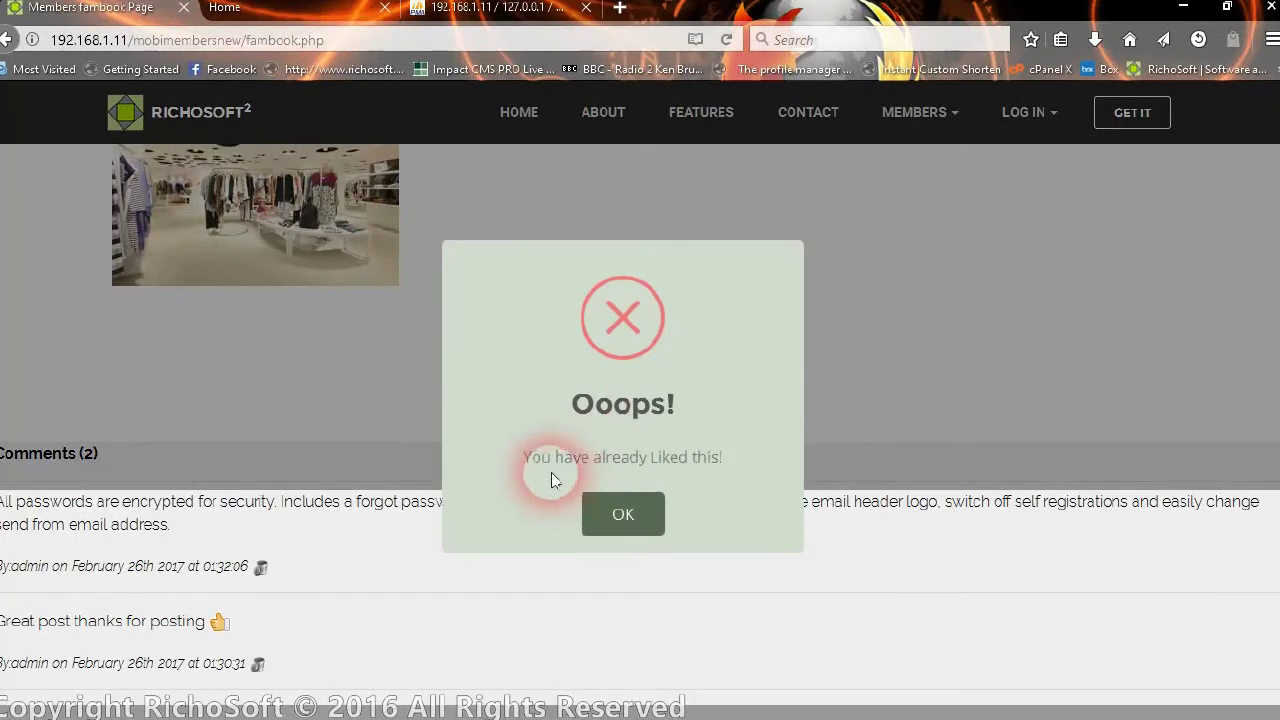
pyautogui.click(616, 514)
pyautogui.scroll(-10, 514, 443)
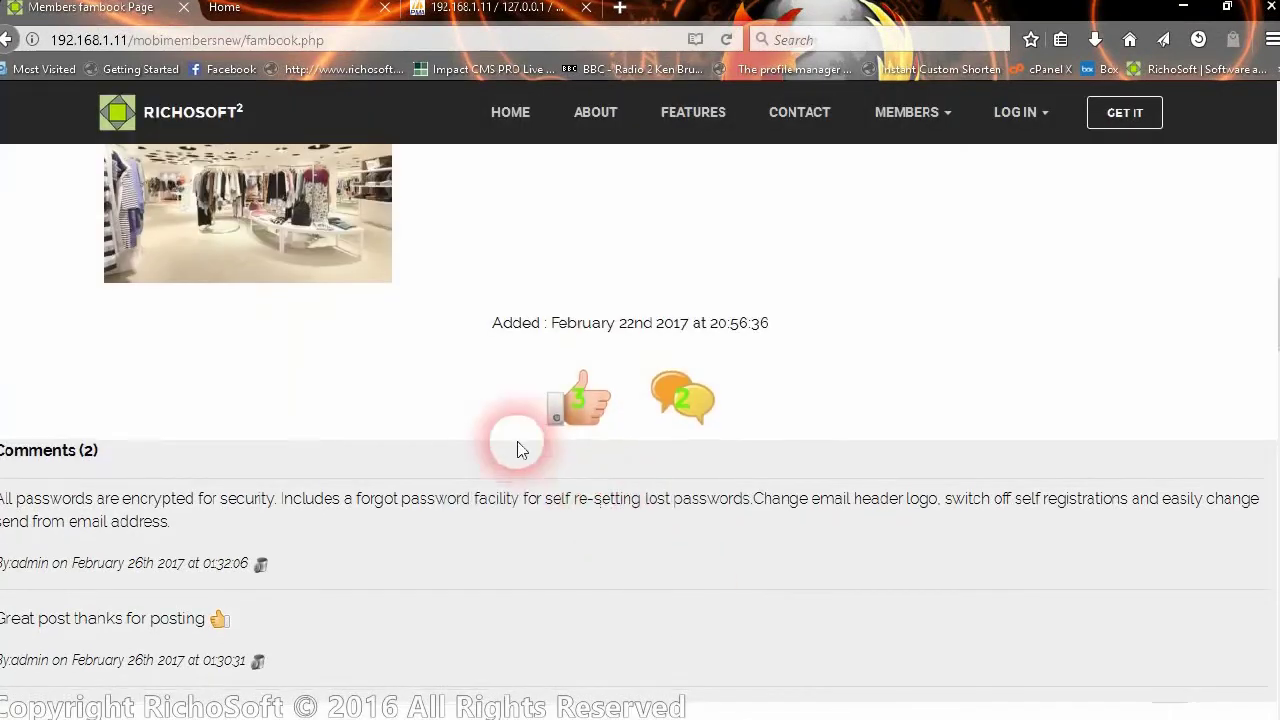
pyautogui.scroll(-15, 507, 452)
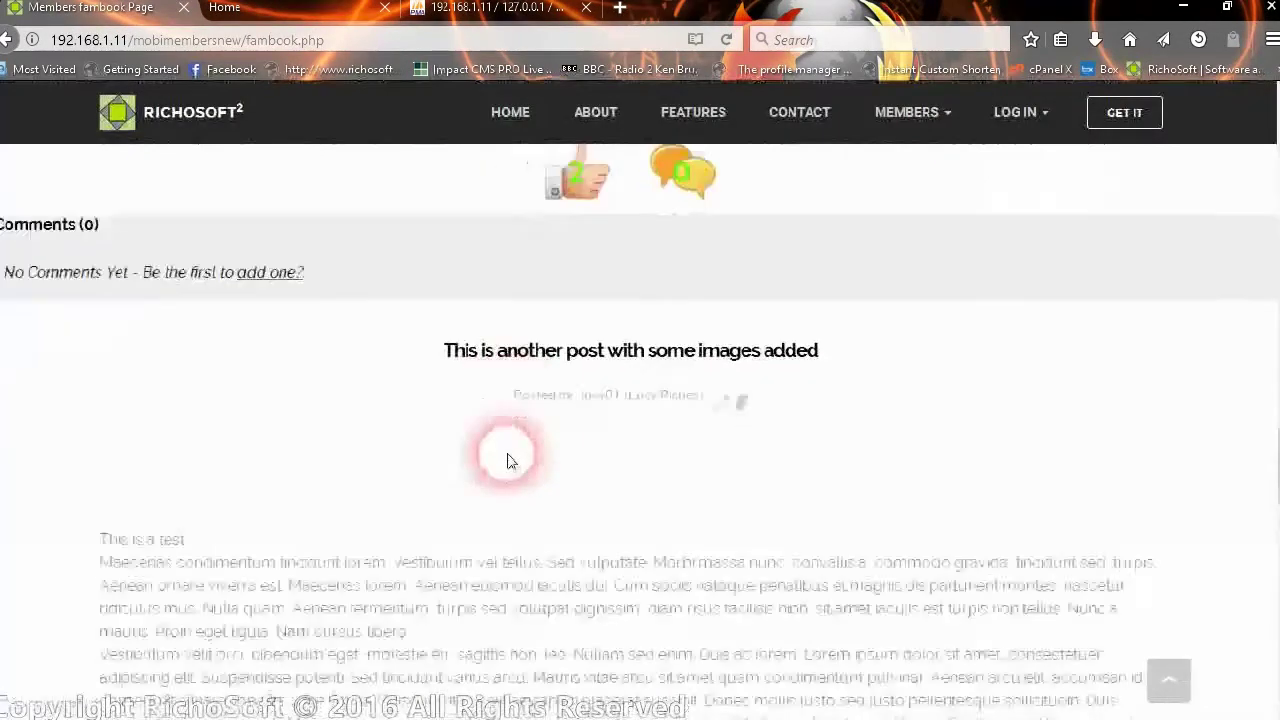
pyautogui.scroll(15, 515, 400)
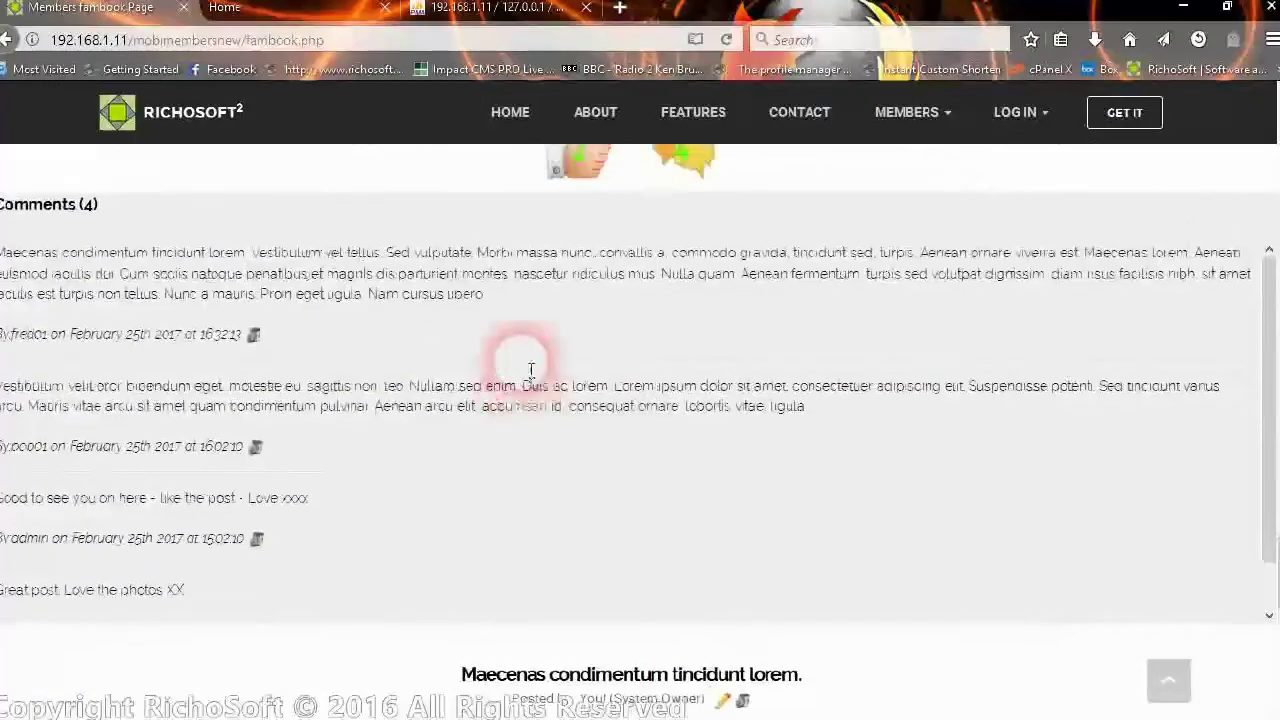
pyautogui.scroll(10, 521, 368)
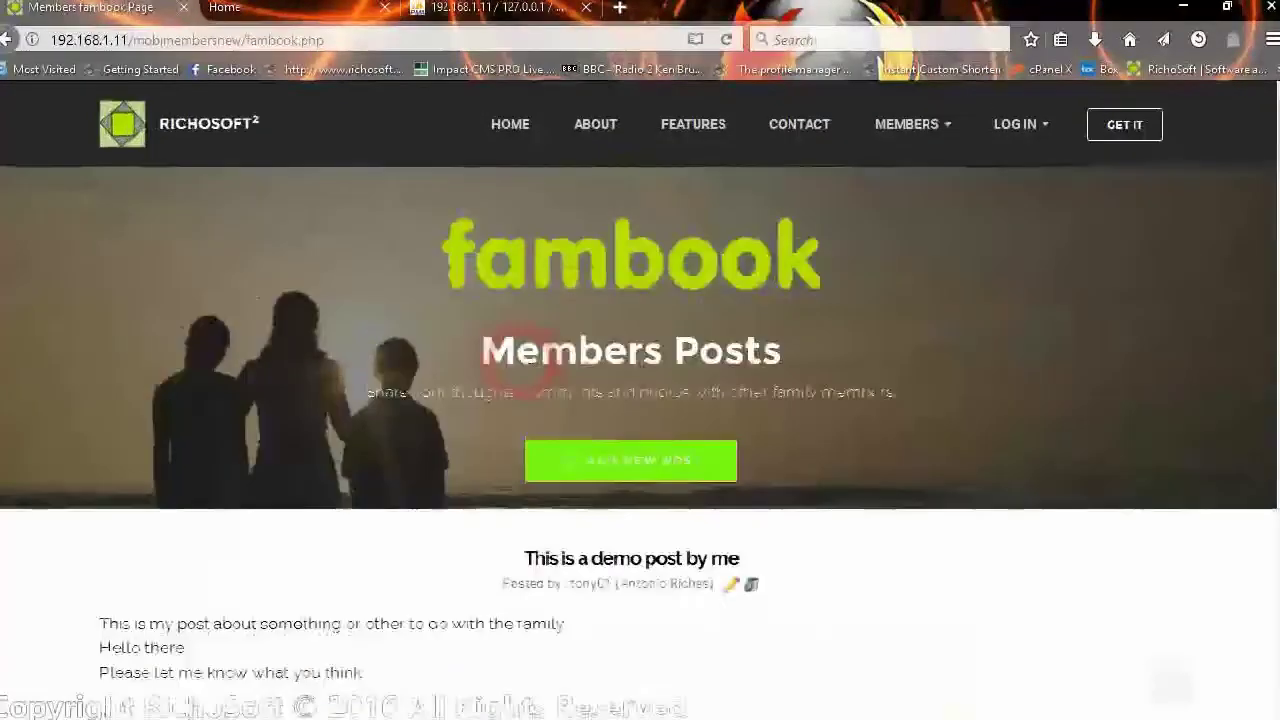